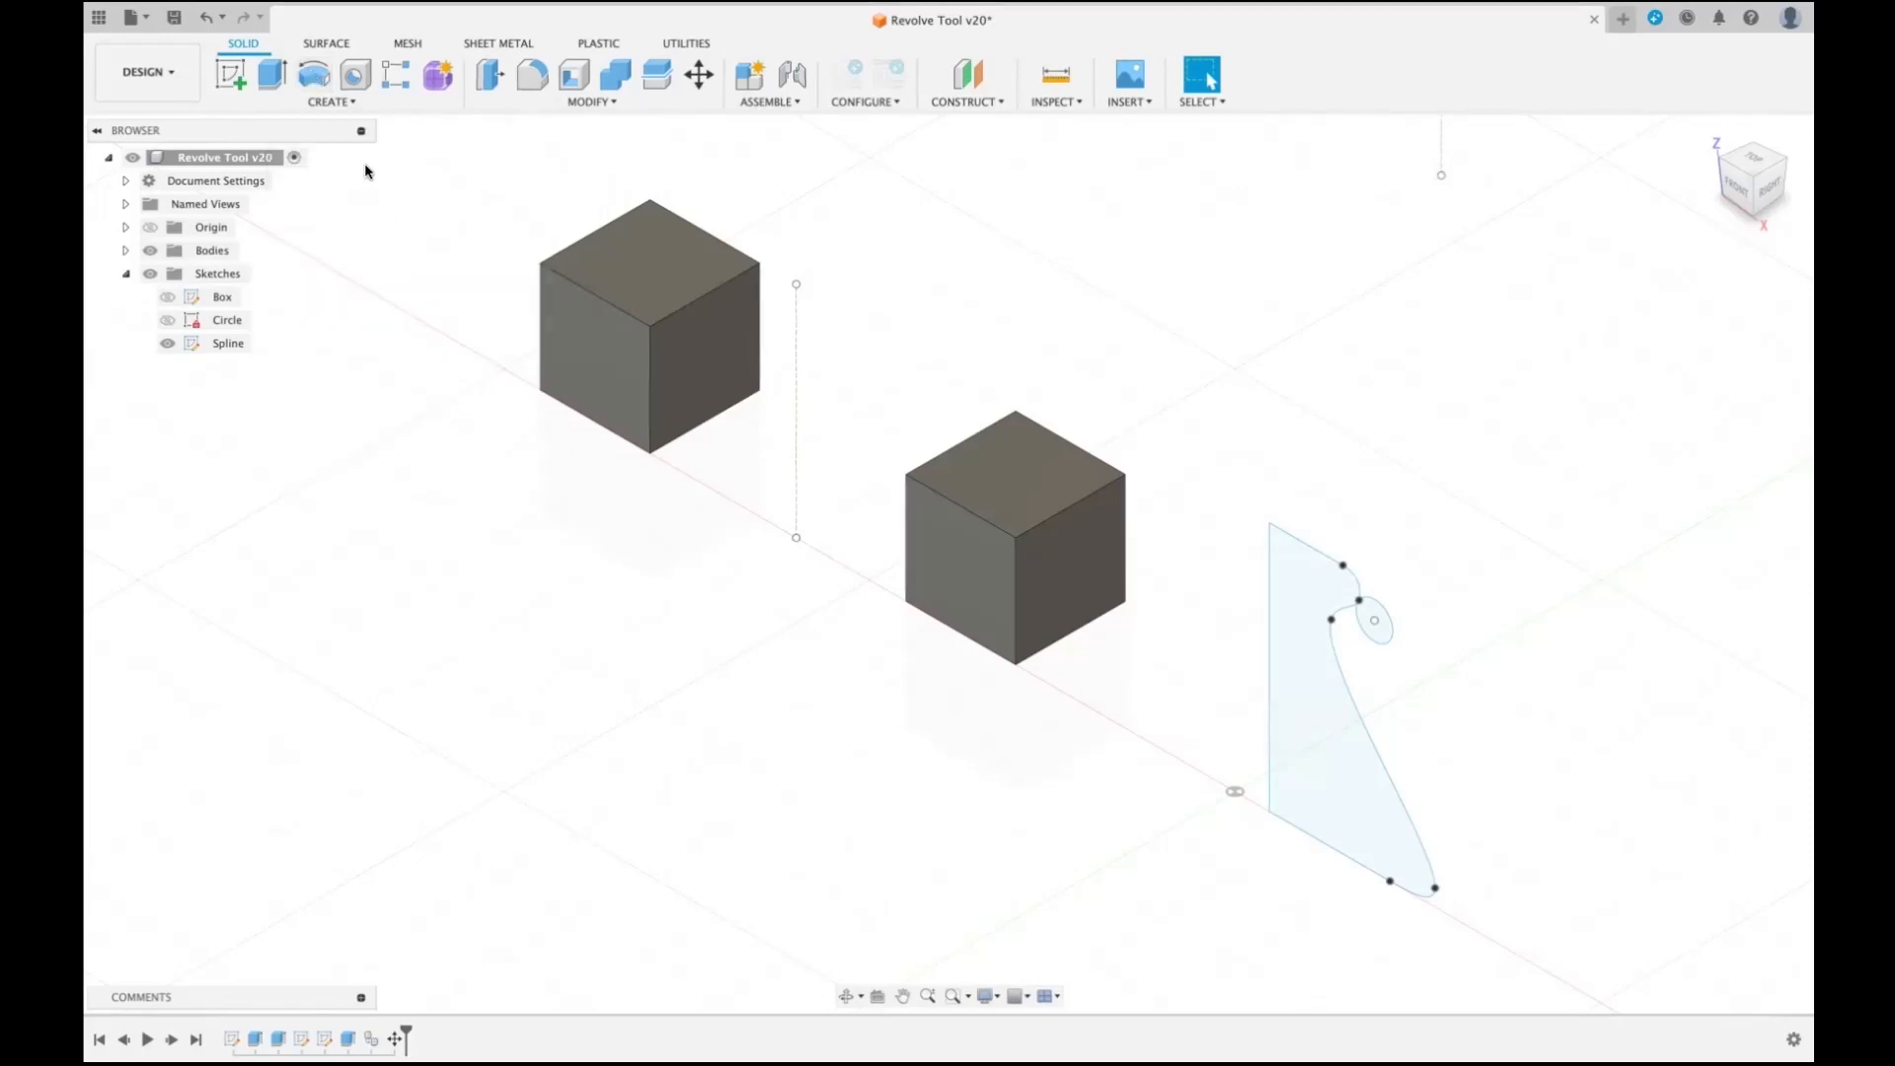
# - Assign Shift+R as the keyboard shortcut for the Revolve command
pyautogui.click(353, 103)
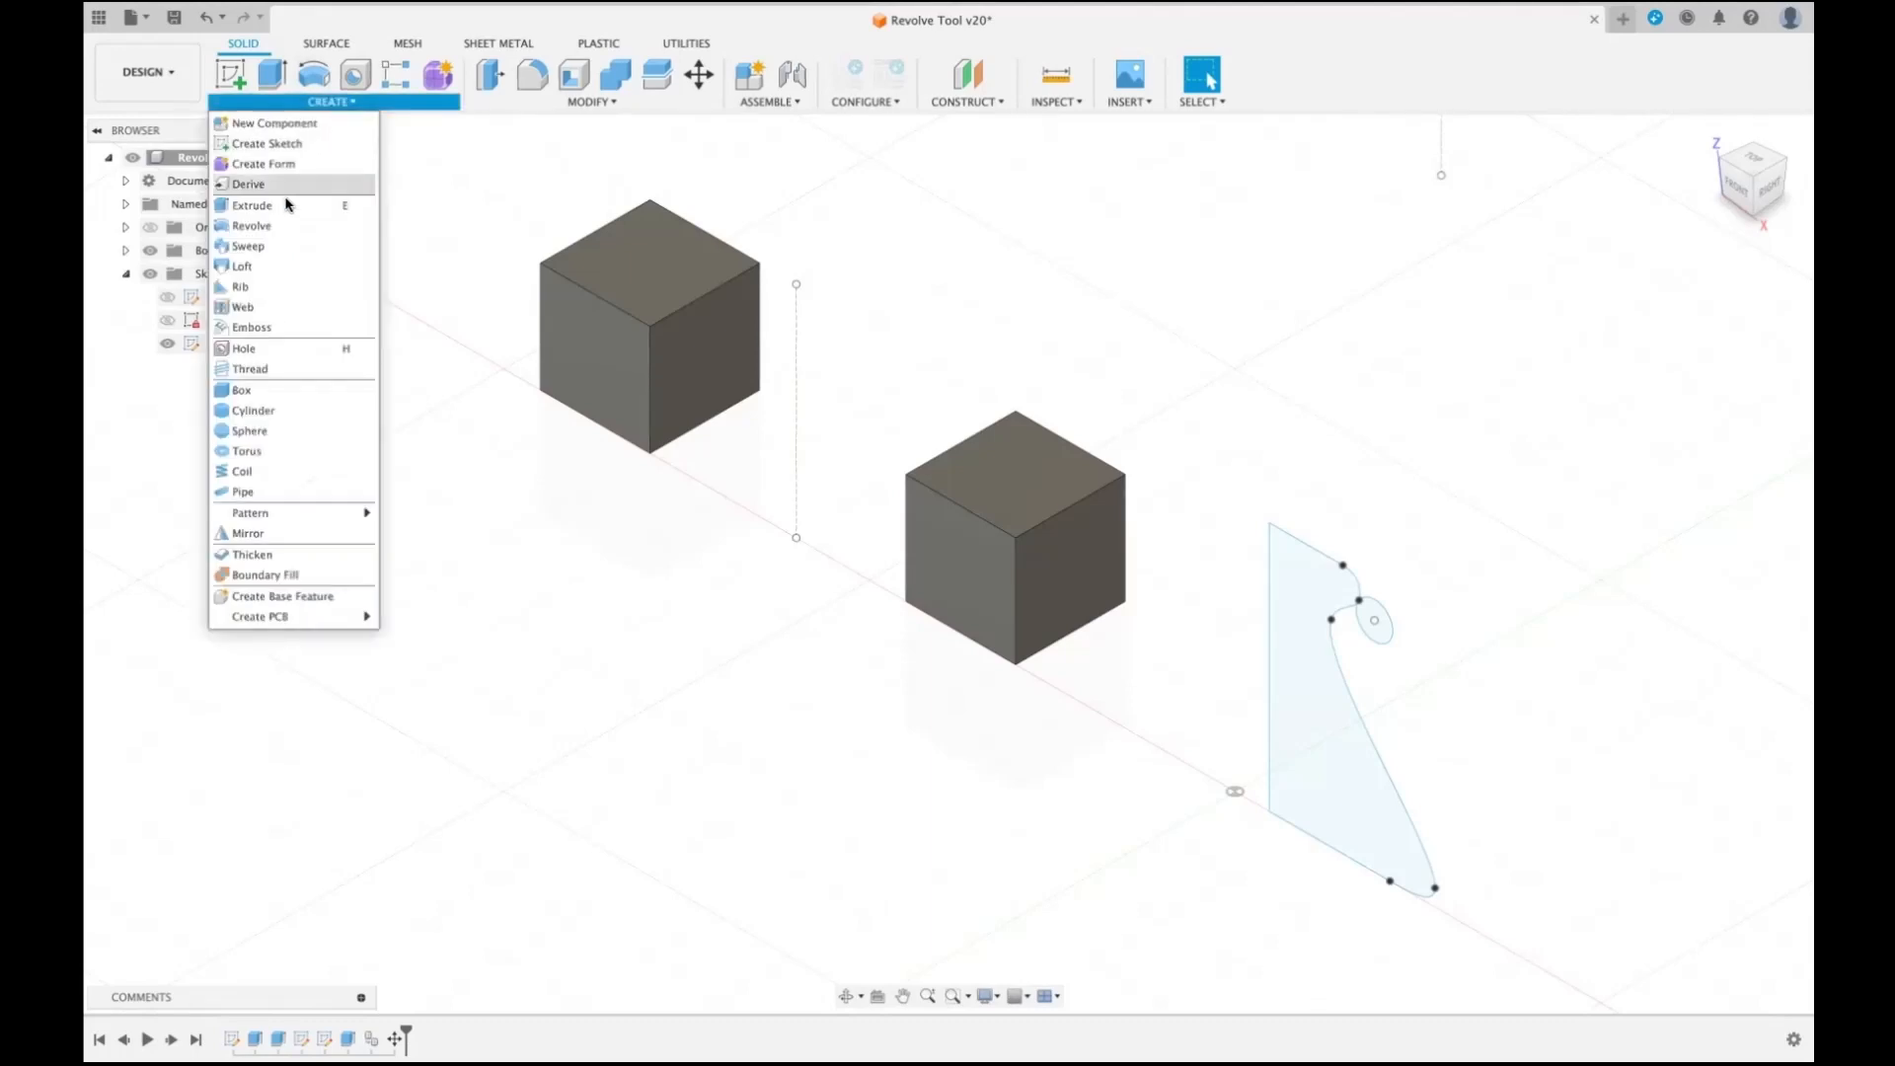
pyautogui.moveTo(272, 231)
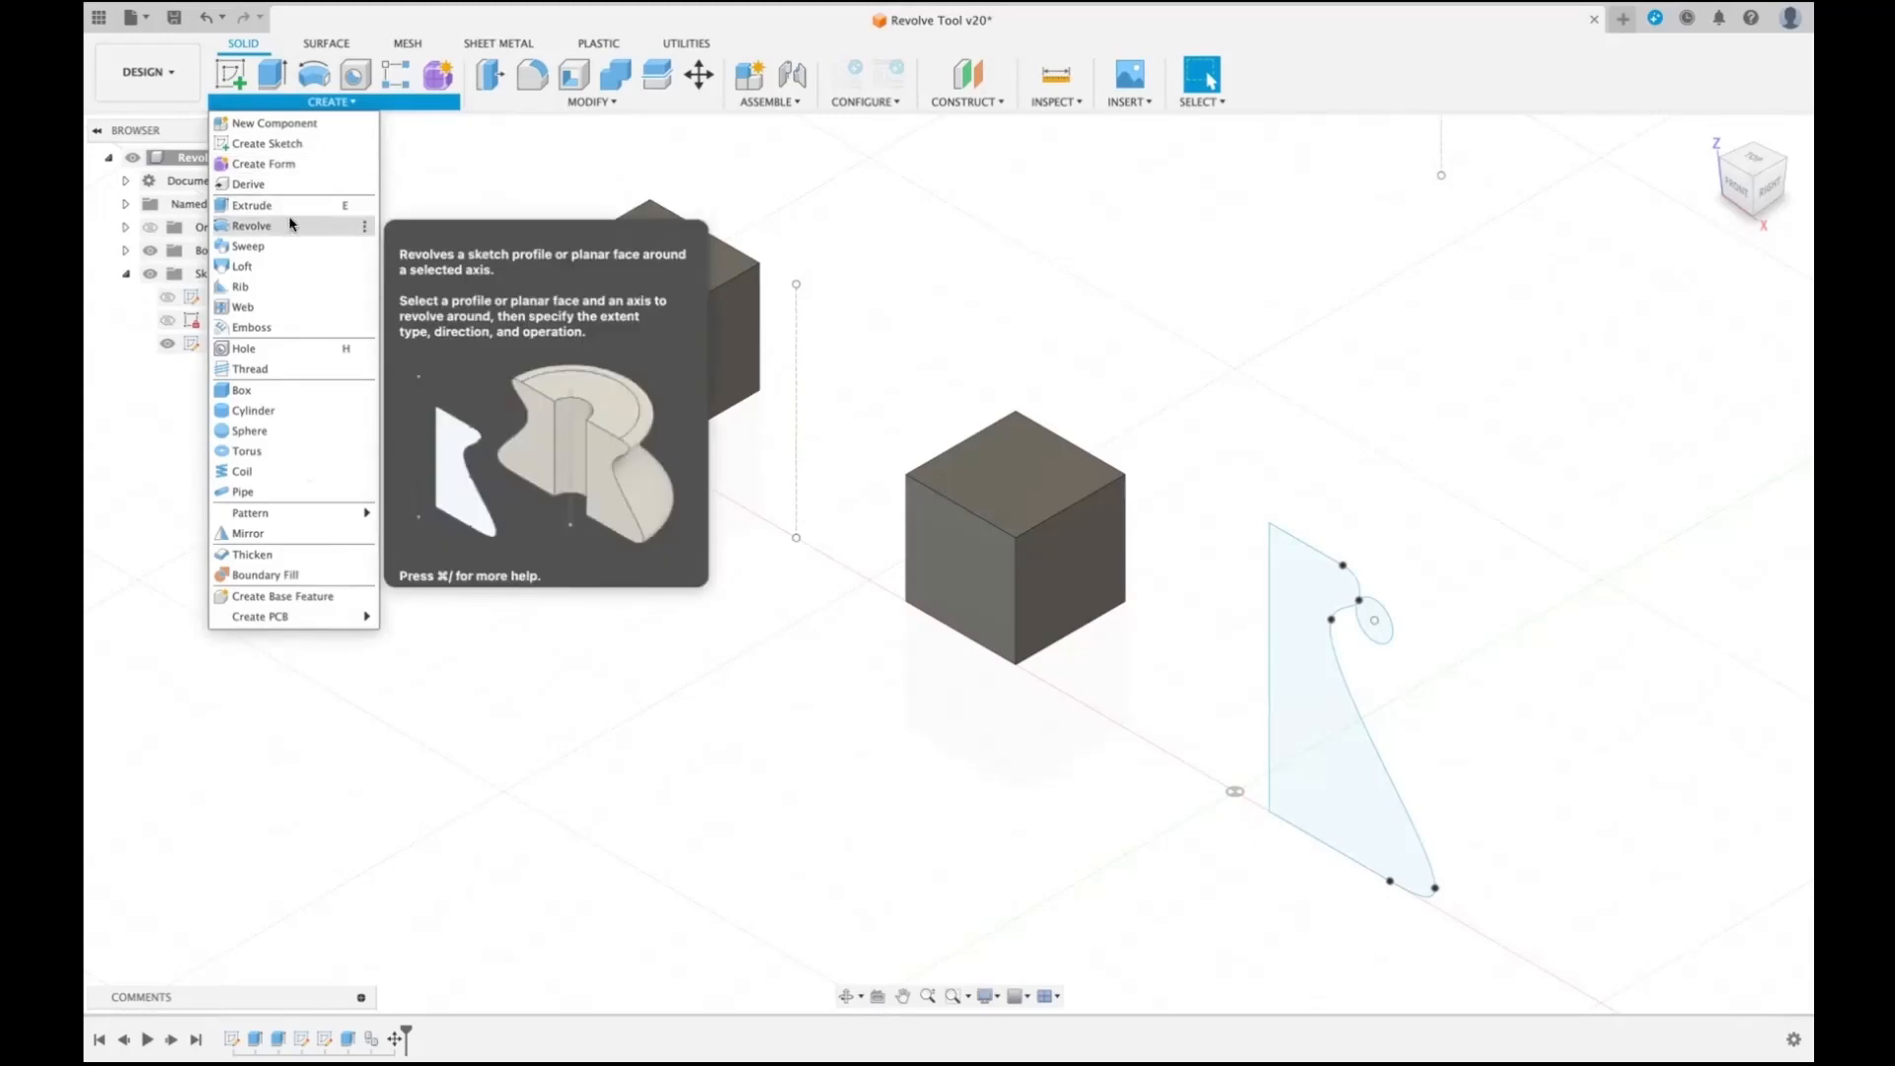
pyautogui.click(364, 228)
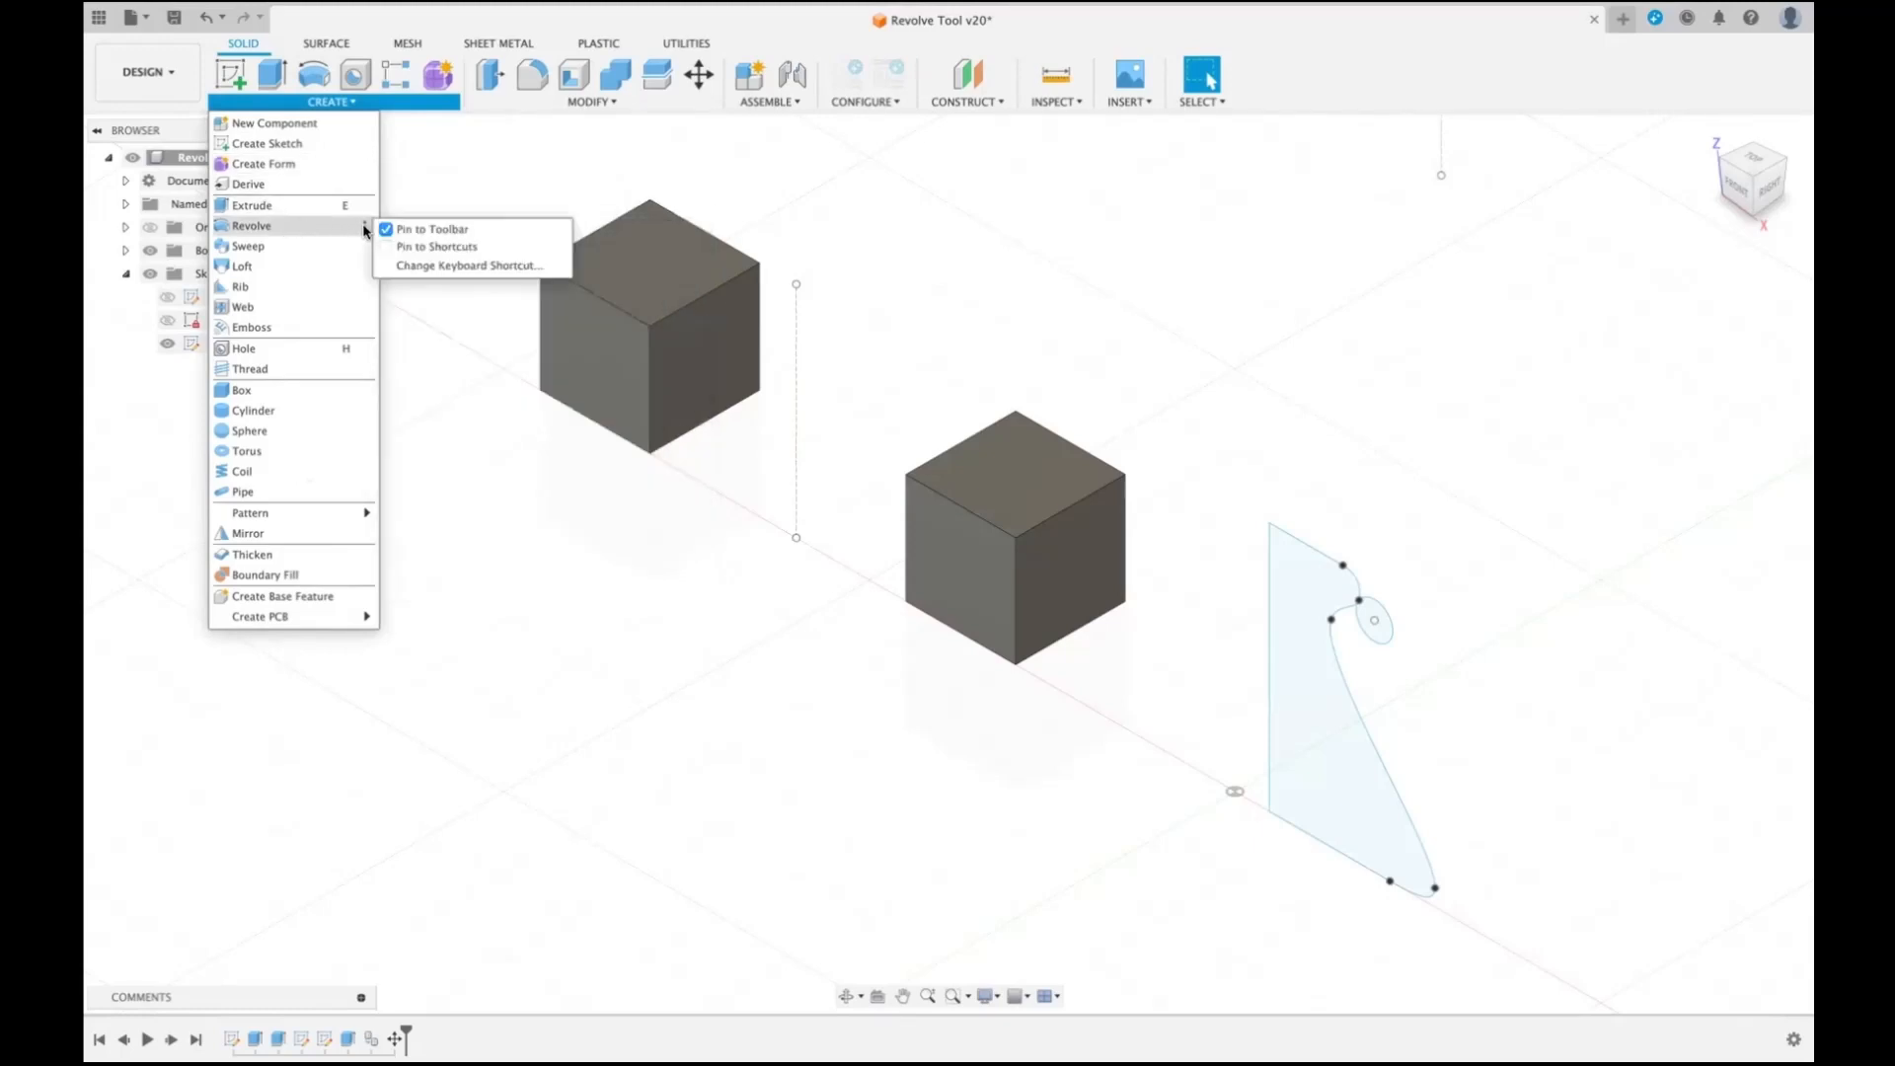
pyautogui.click(451, 265)
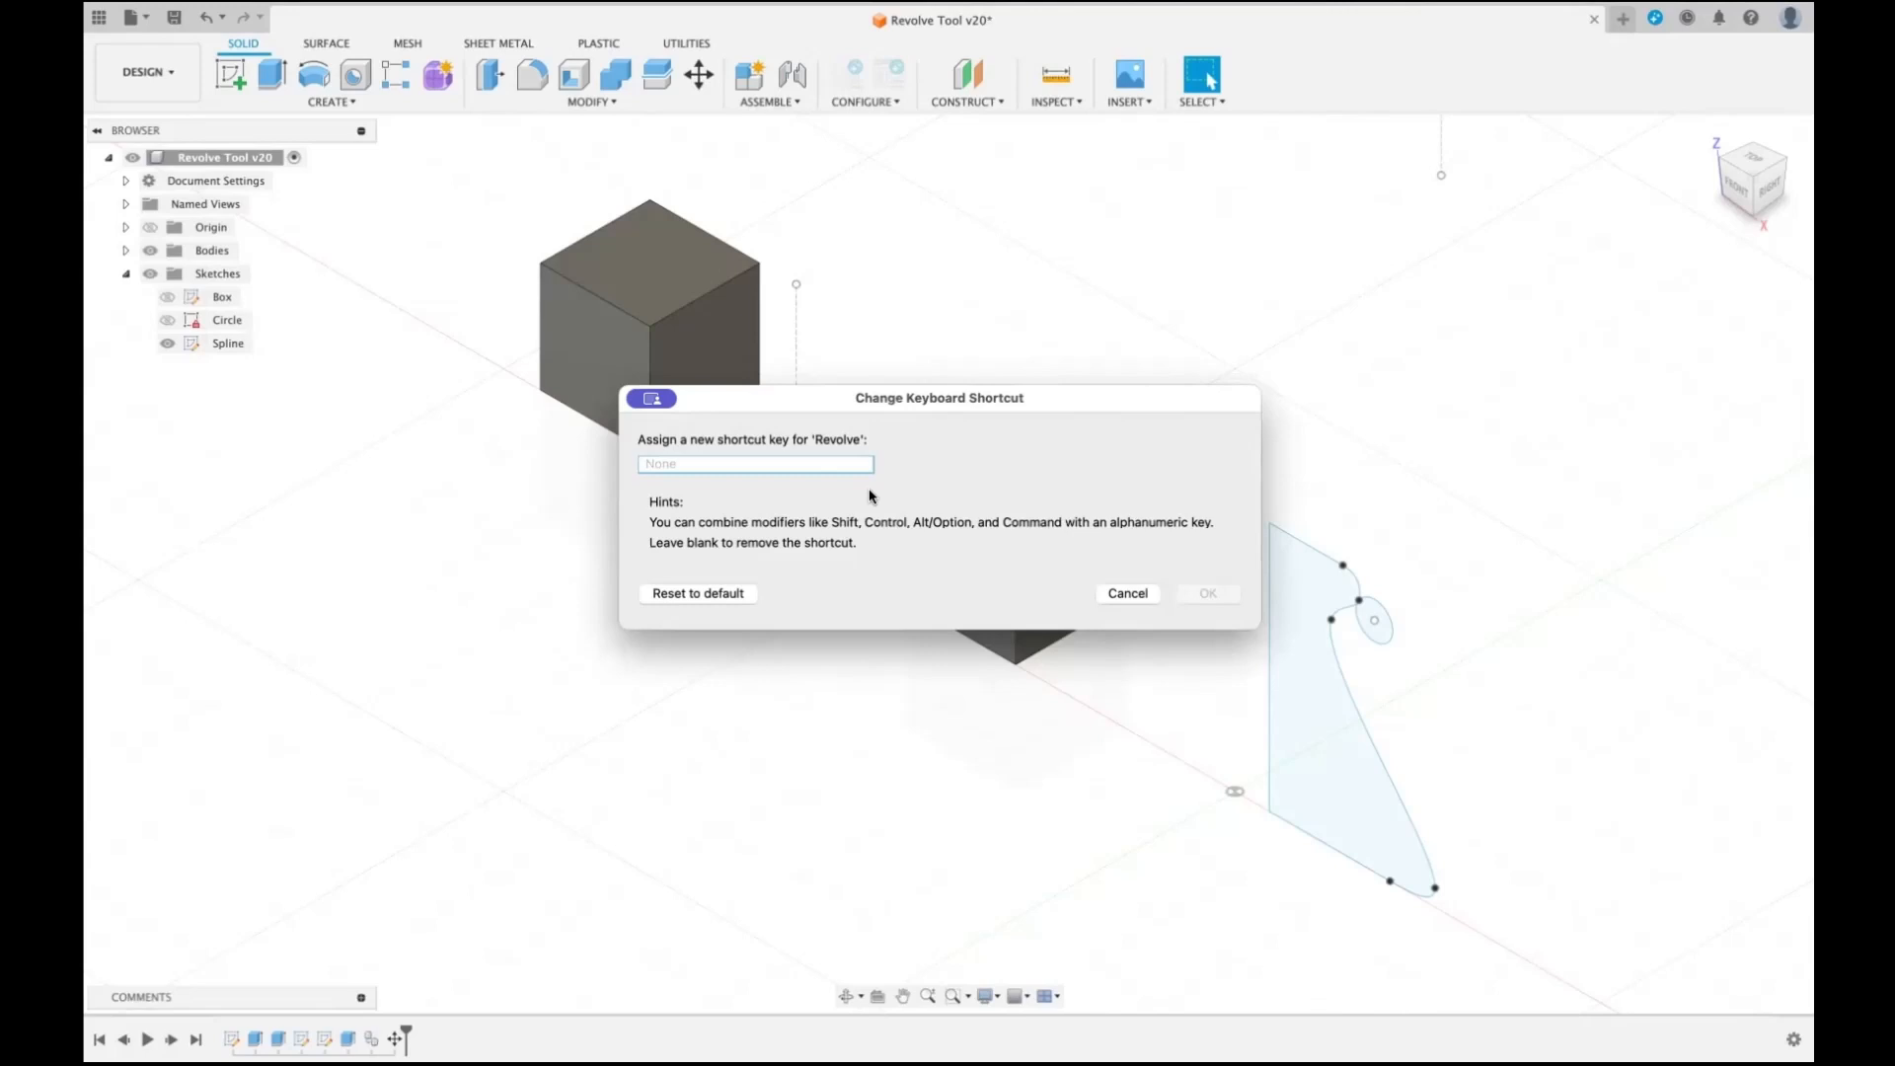
pyautogui.hotkey('shift', 'r')
pyautogui.click(1208, 592)
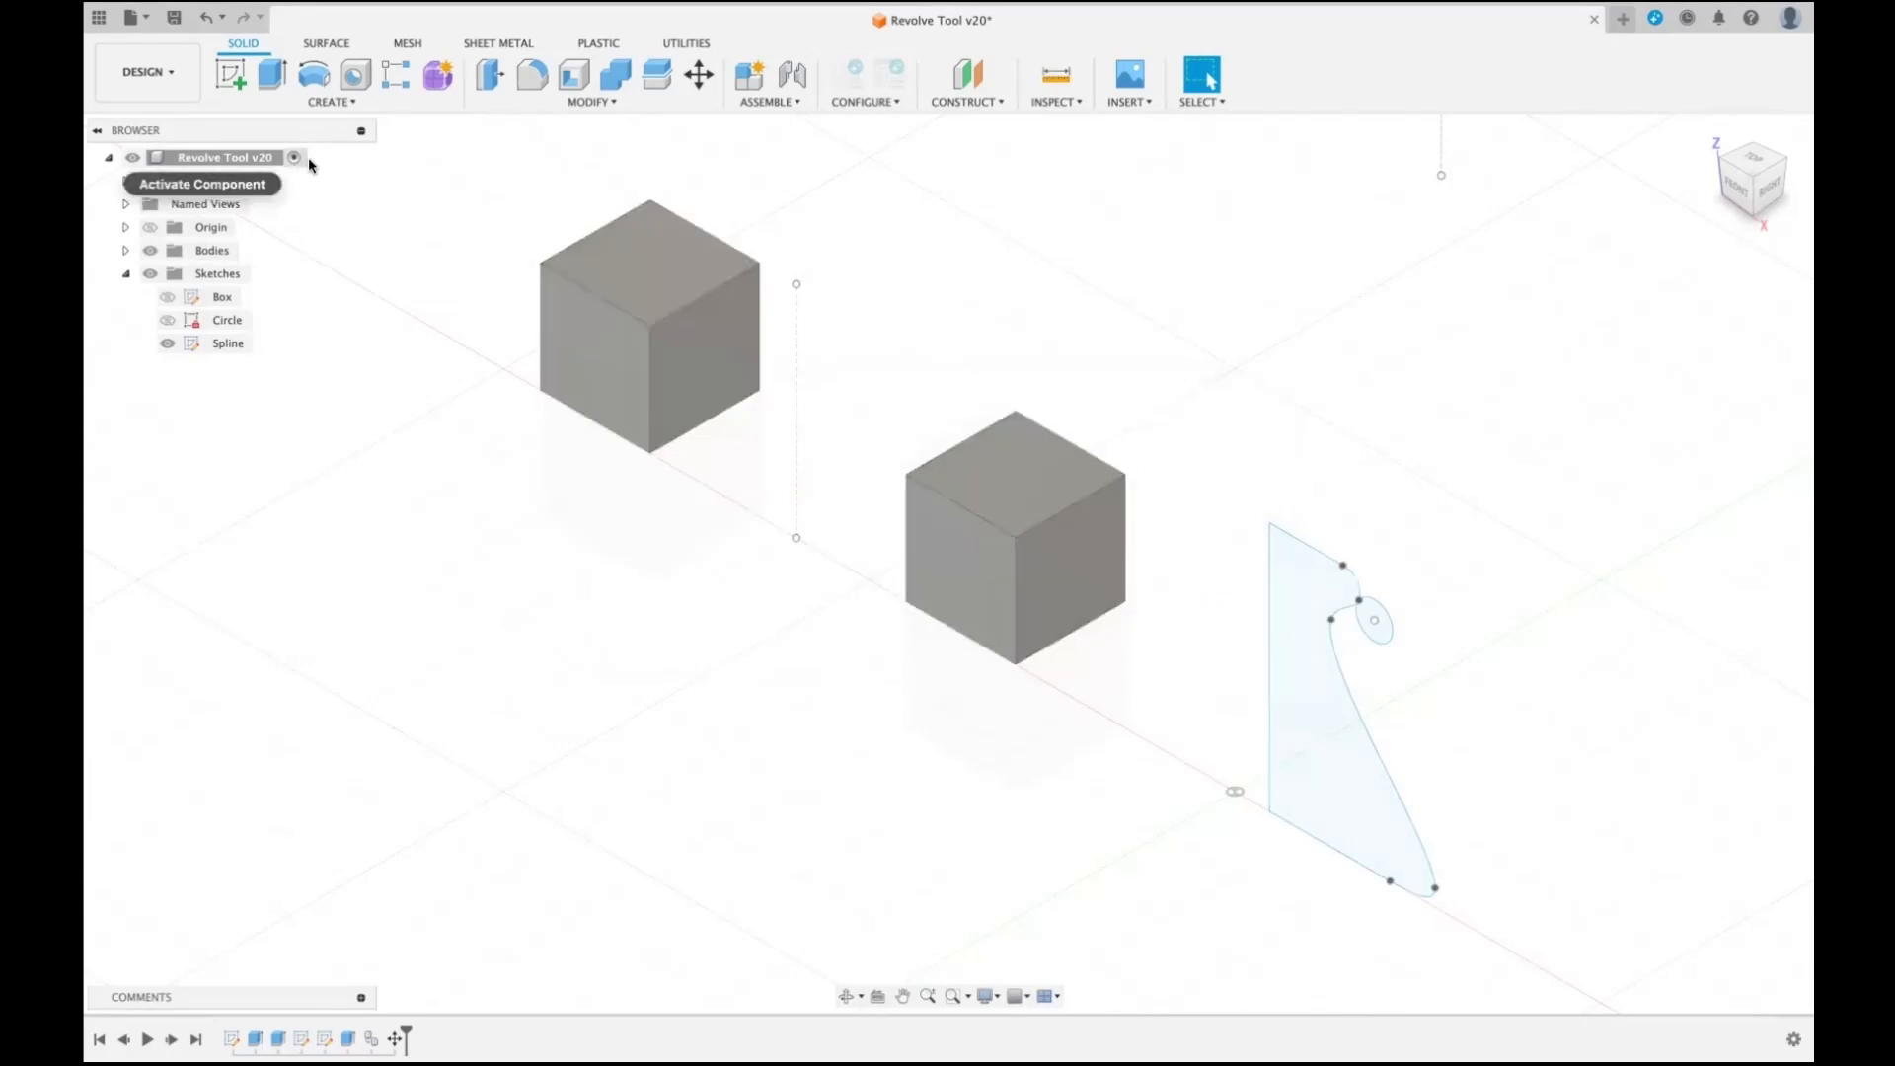
pyautogui.click(351, 102)
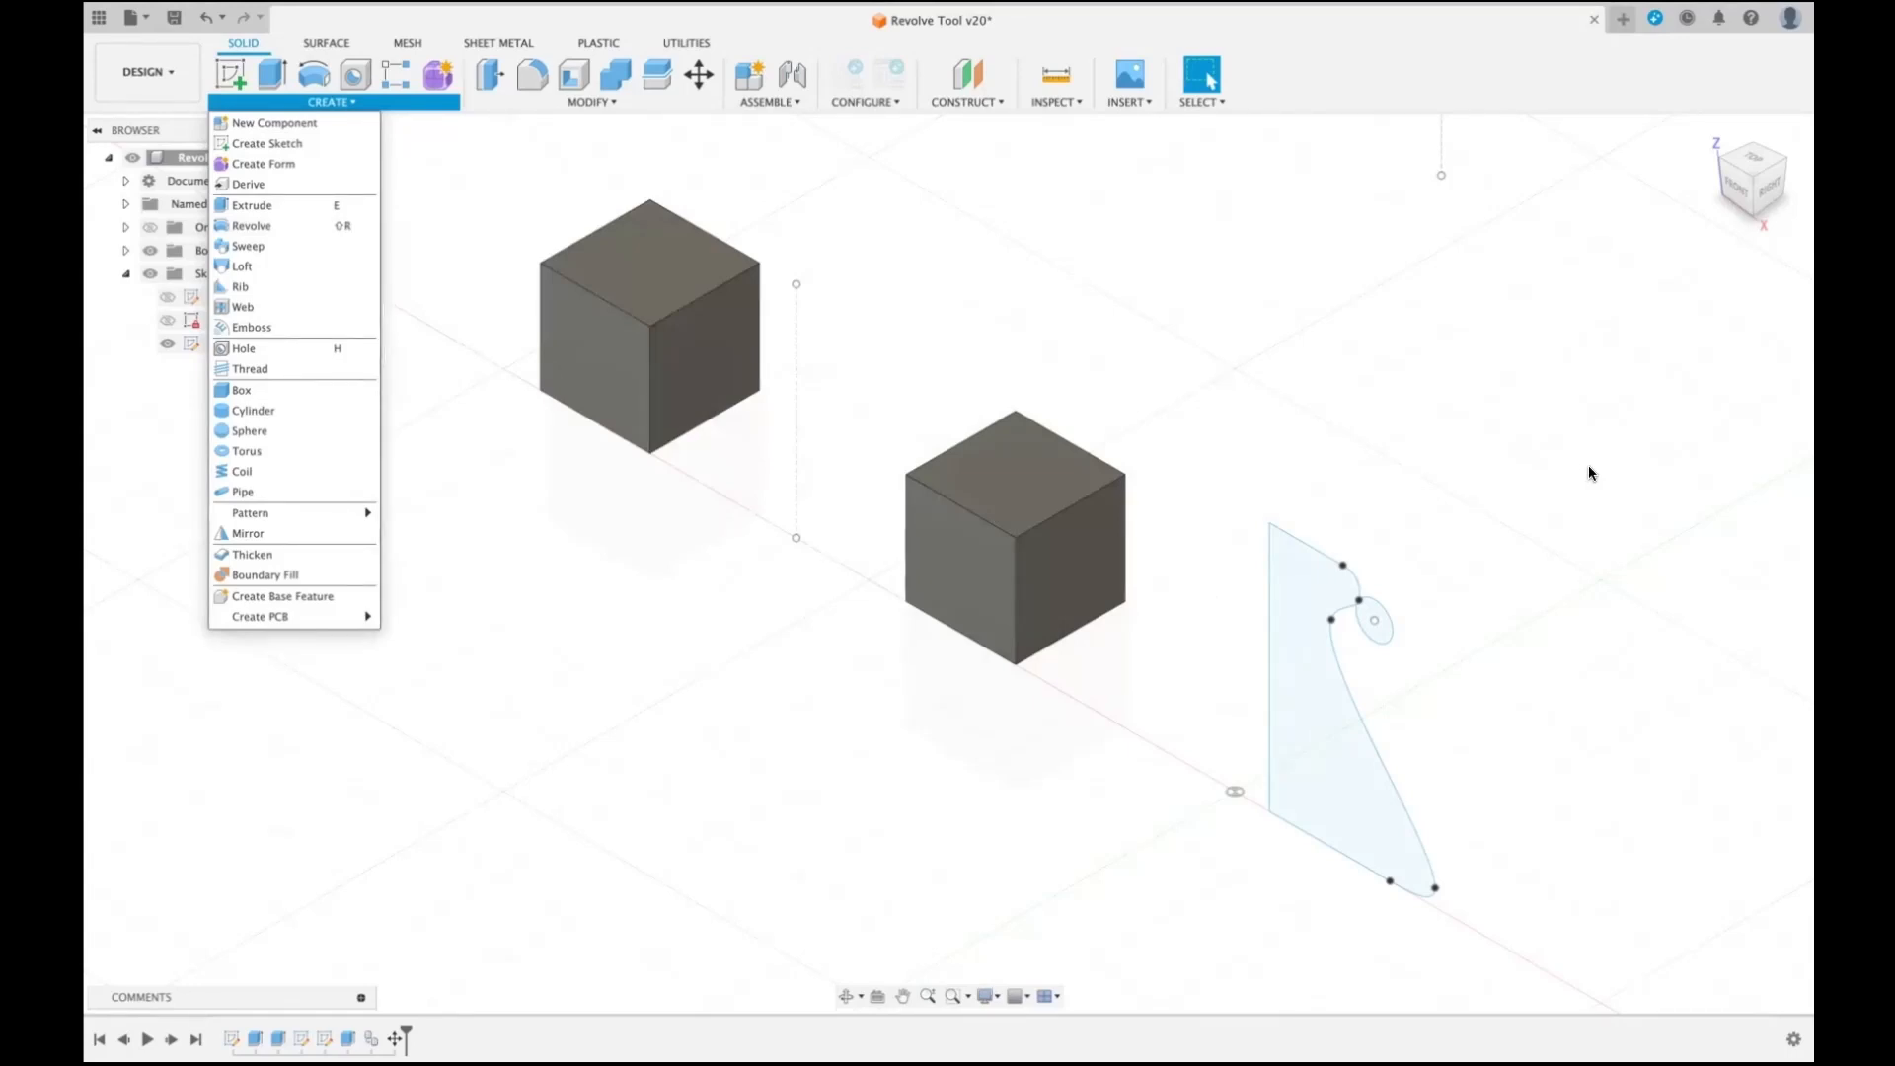
# - Start Revolve, try the spline profile, the small ellipse and a face of the nearer box as profiles, and clear the selection
pyautogui.hotkey('shift', 'r')
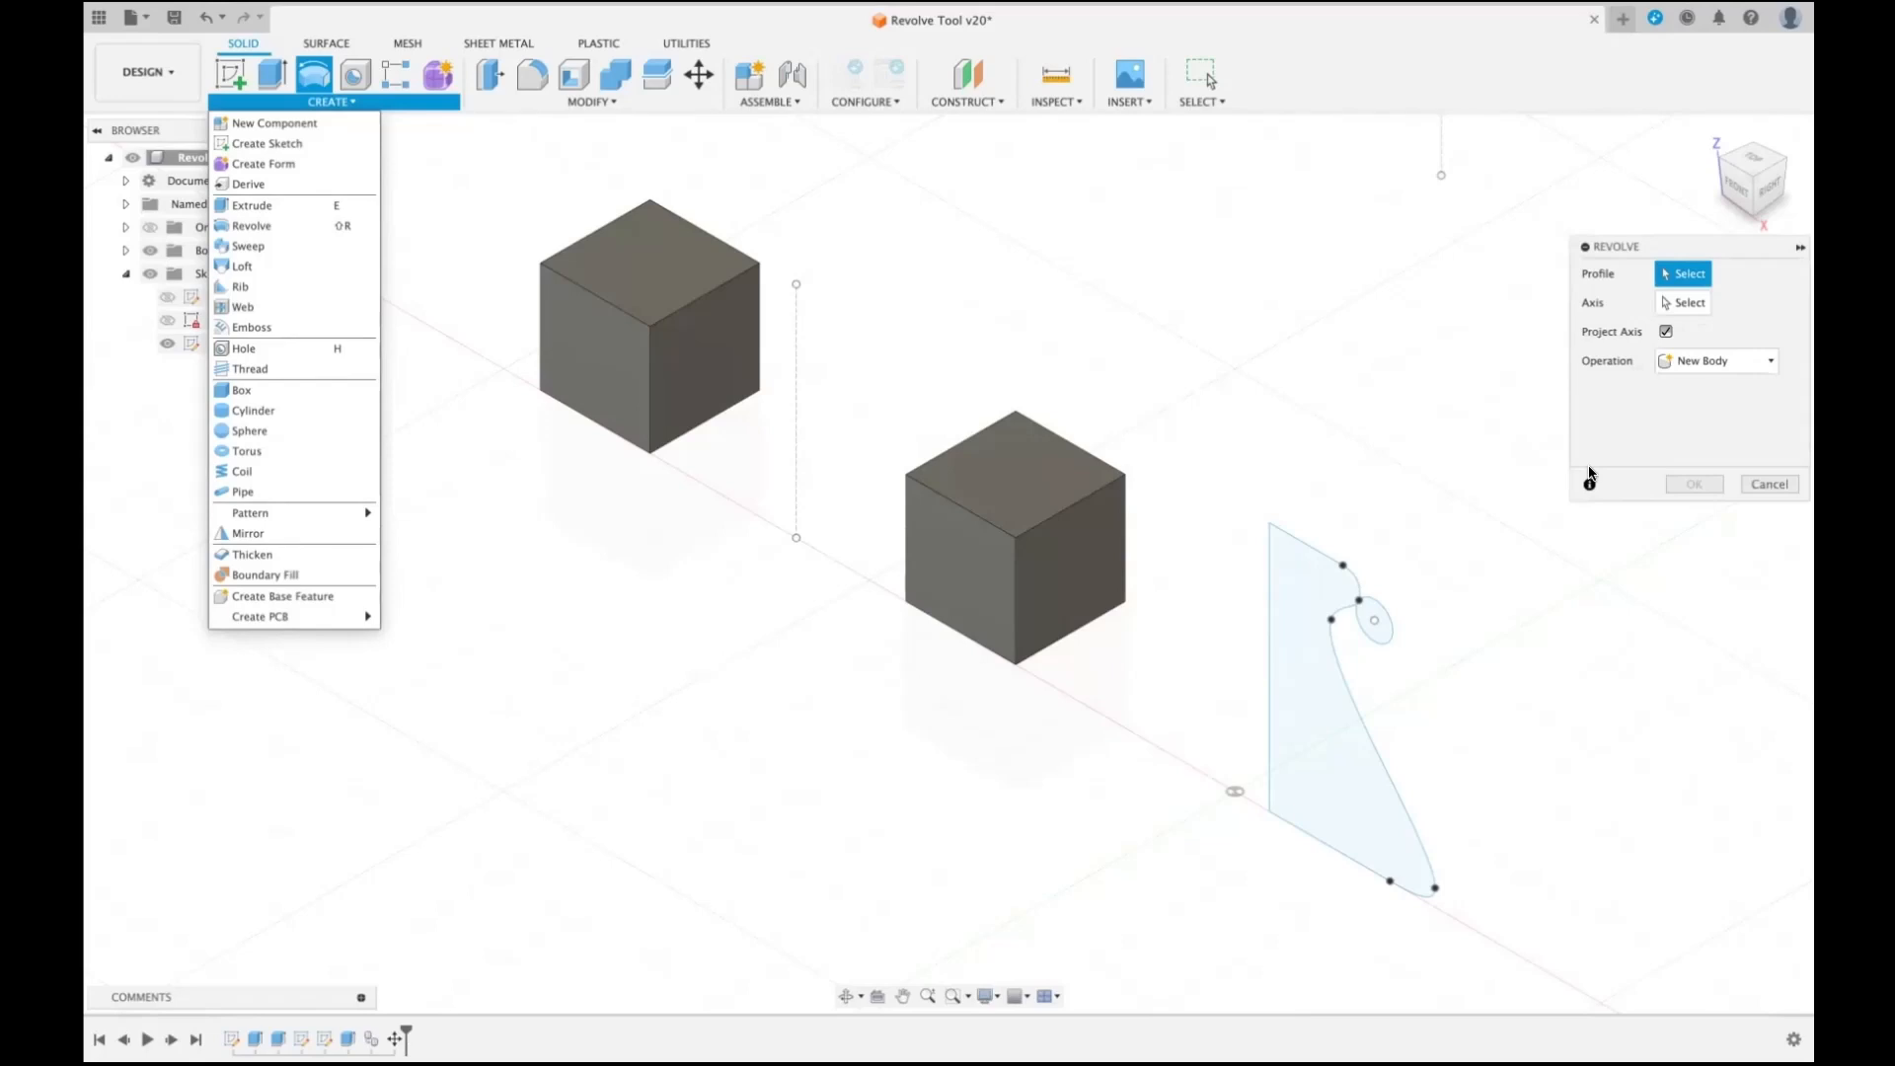
pyautogui.click(1328, 577)
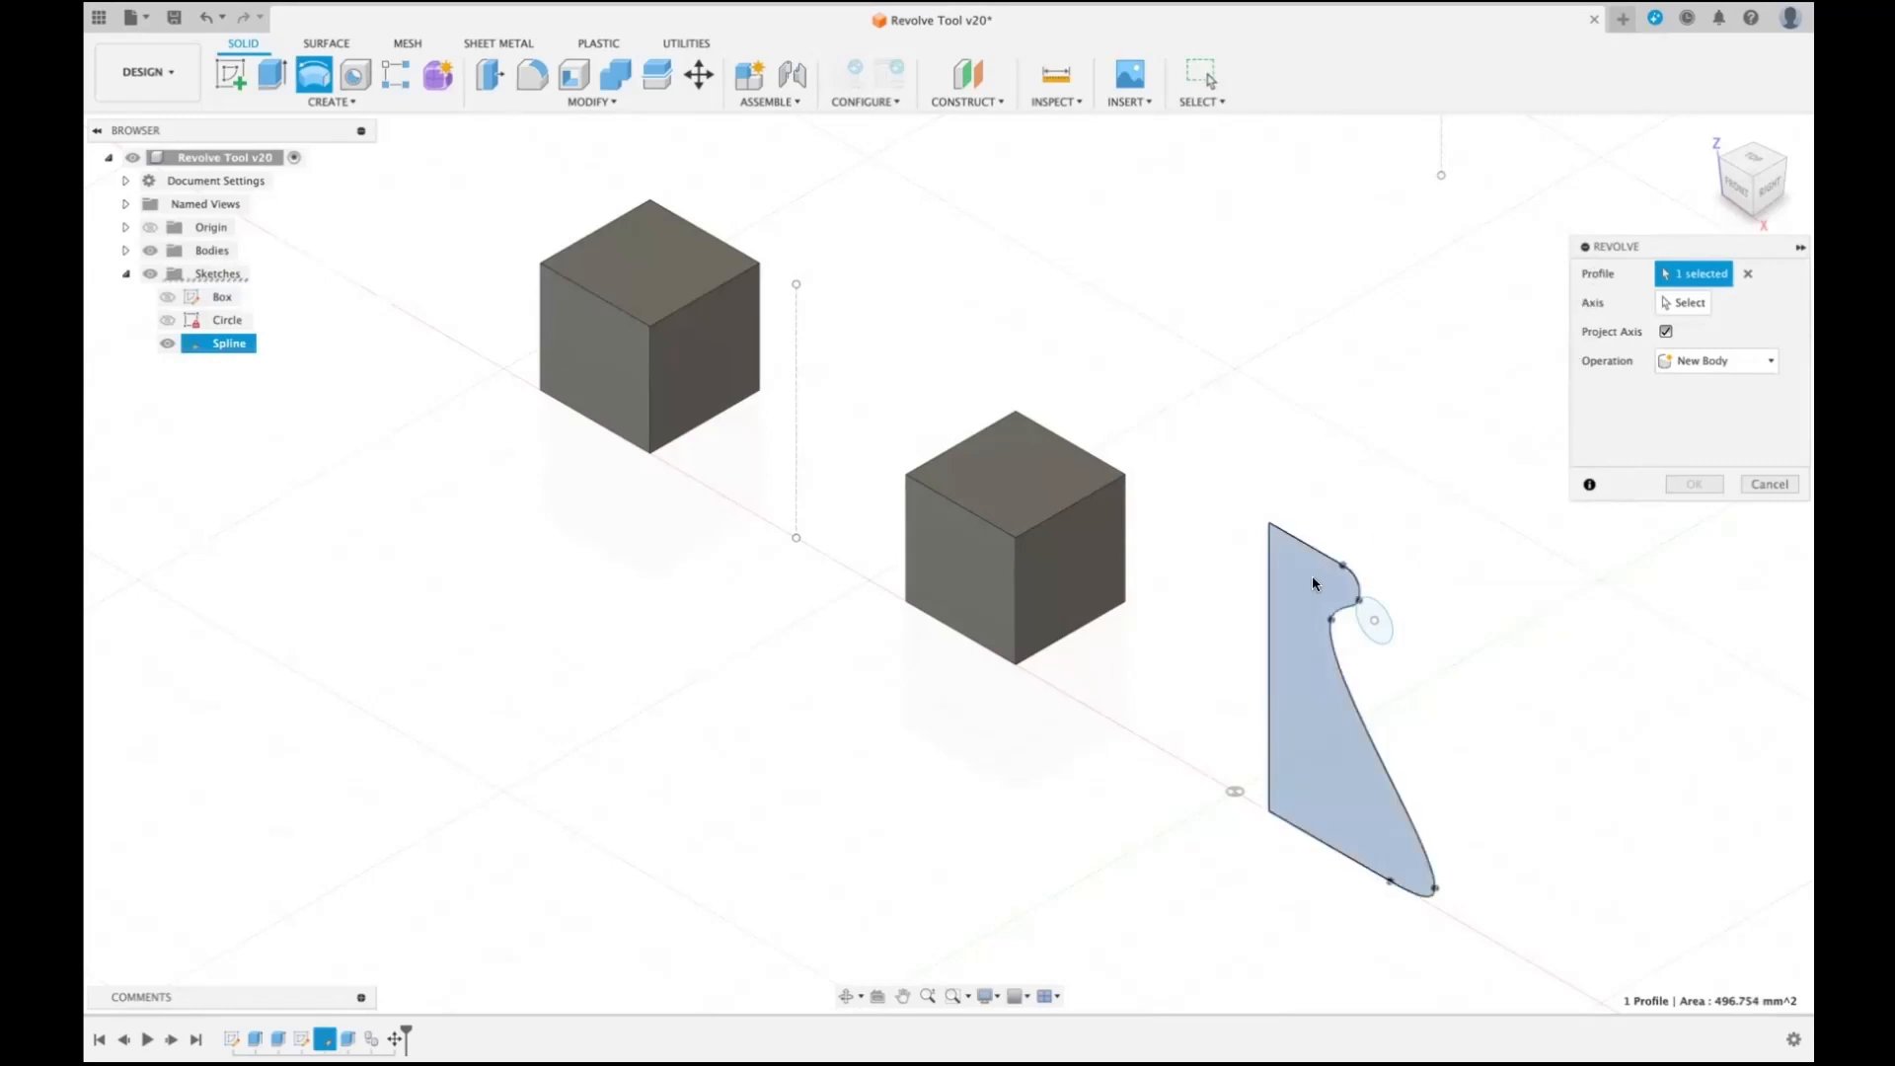
pyautogui.click(1370, 626)
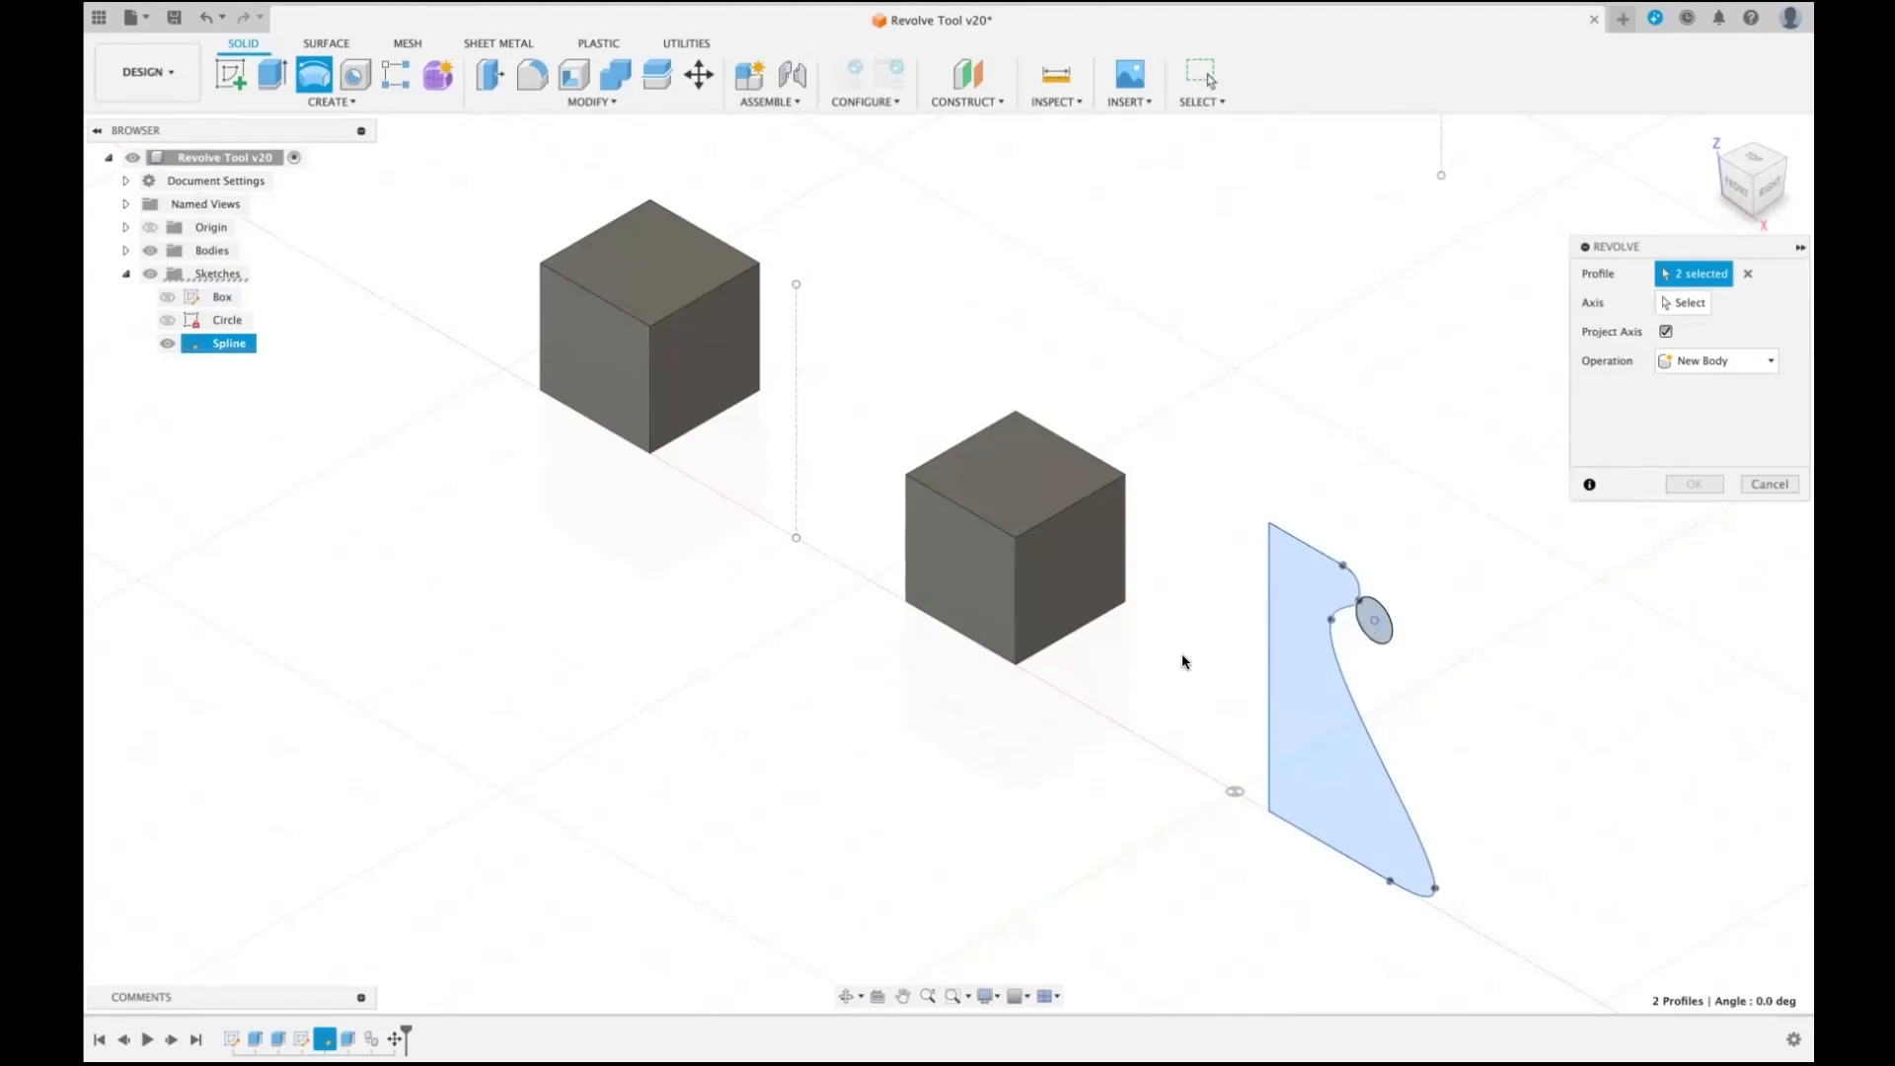
pyautogui.click(940, 585)
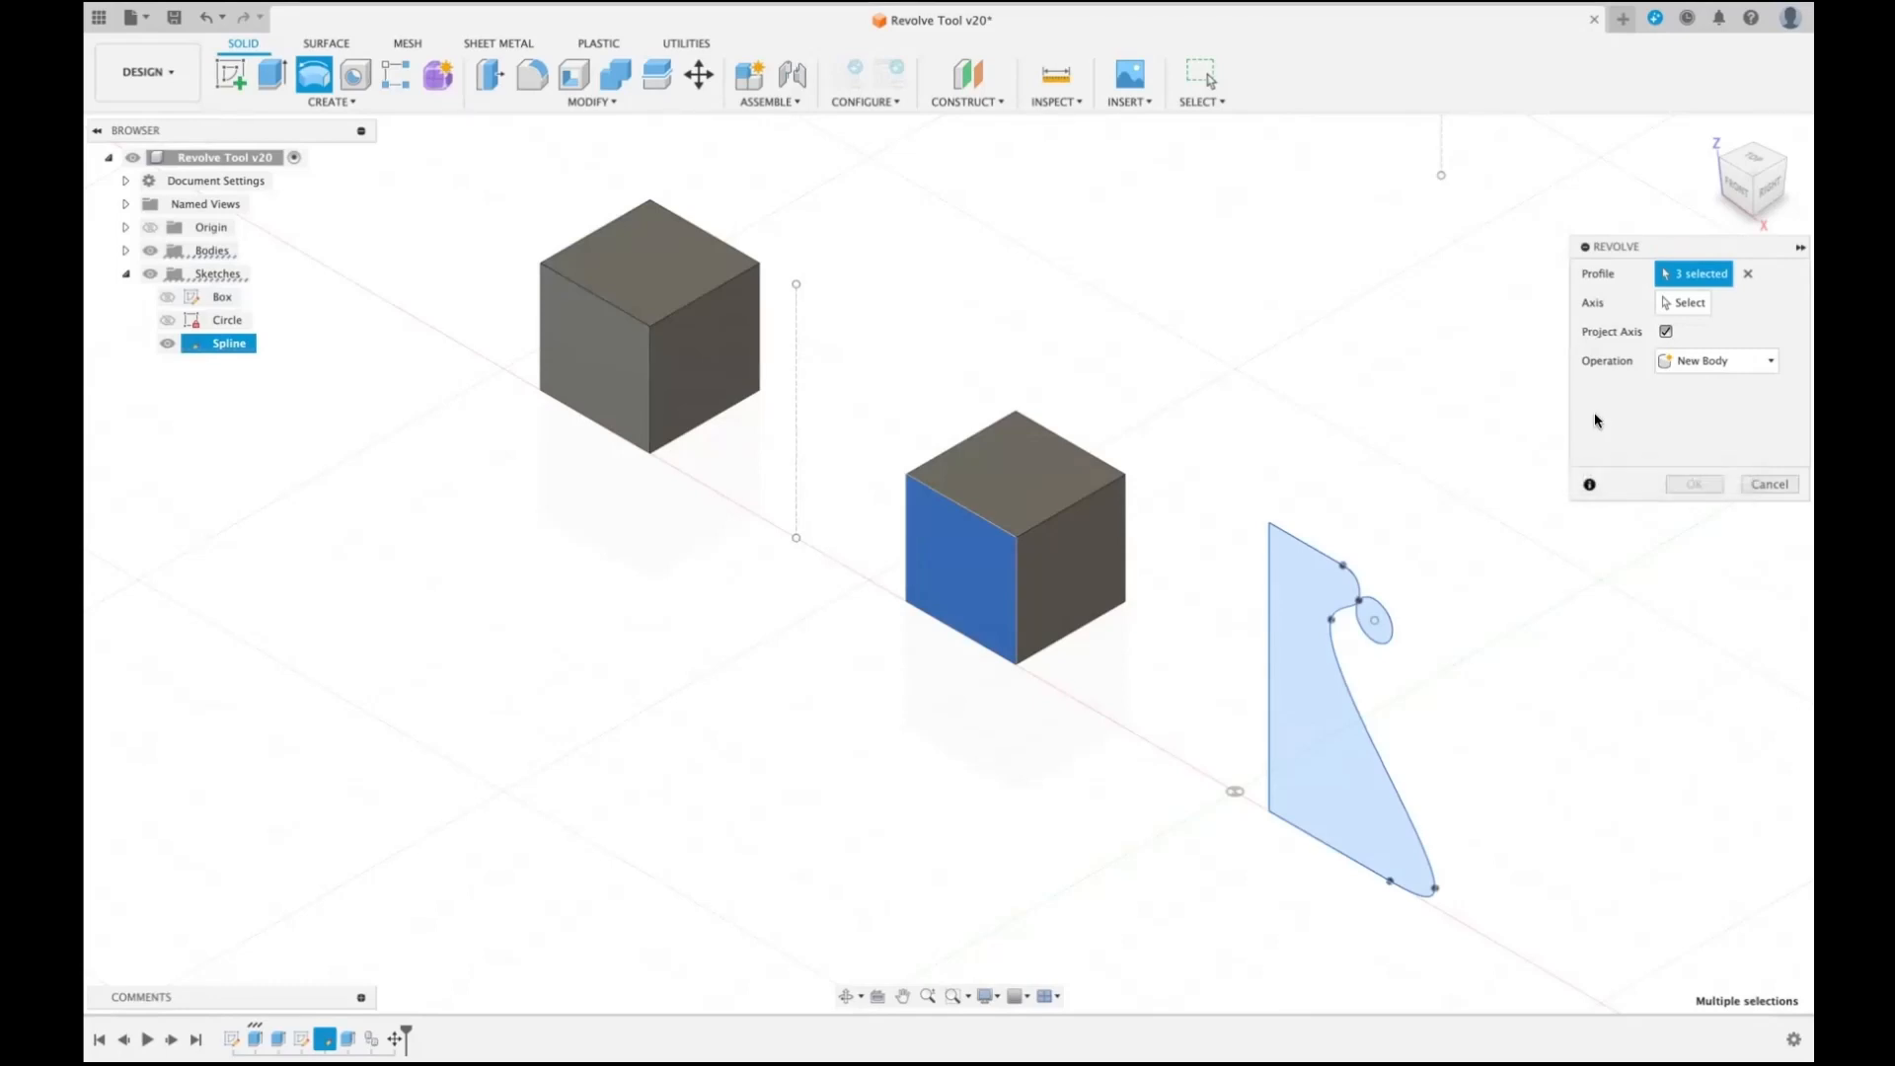
pyautogui.click(1745, 280)
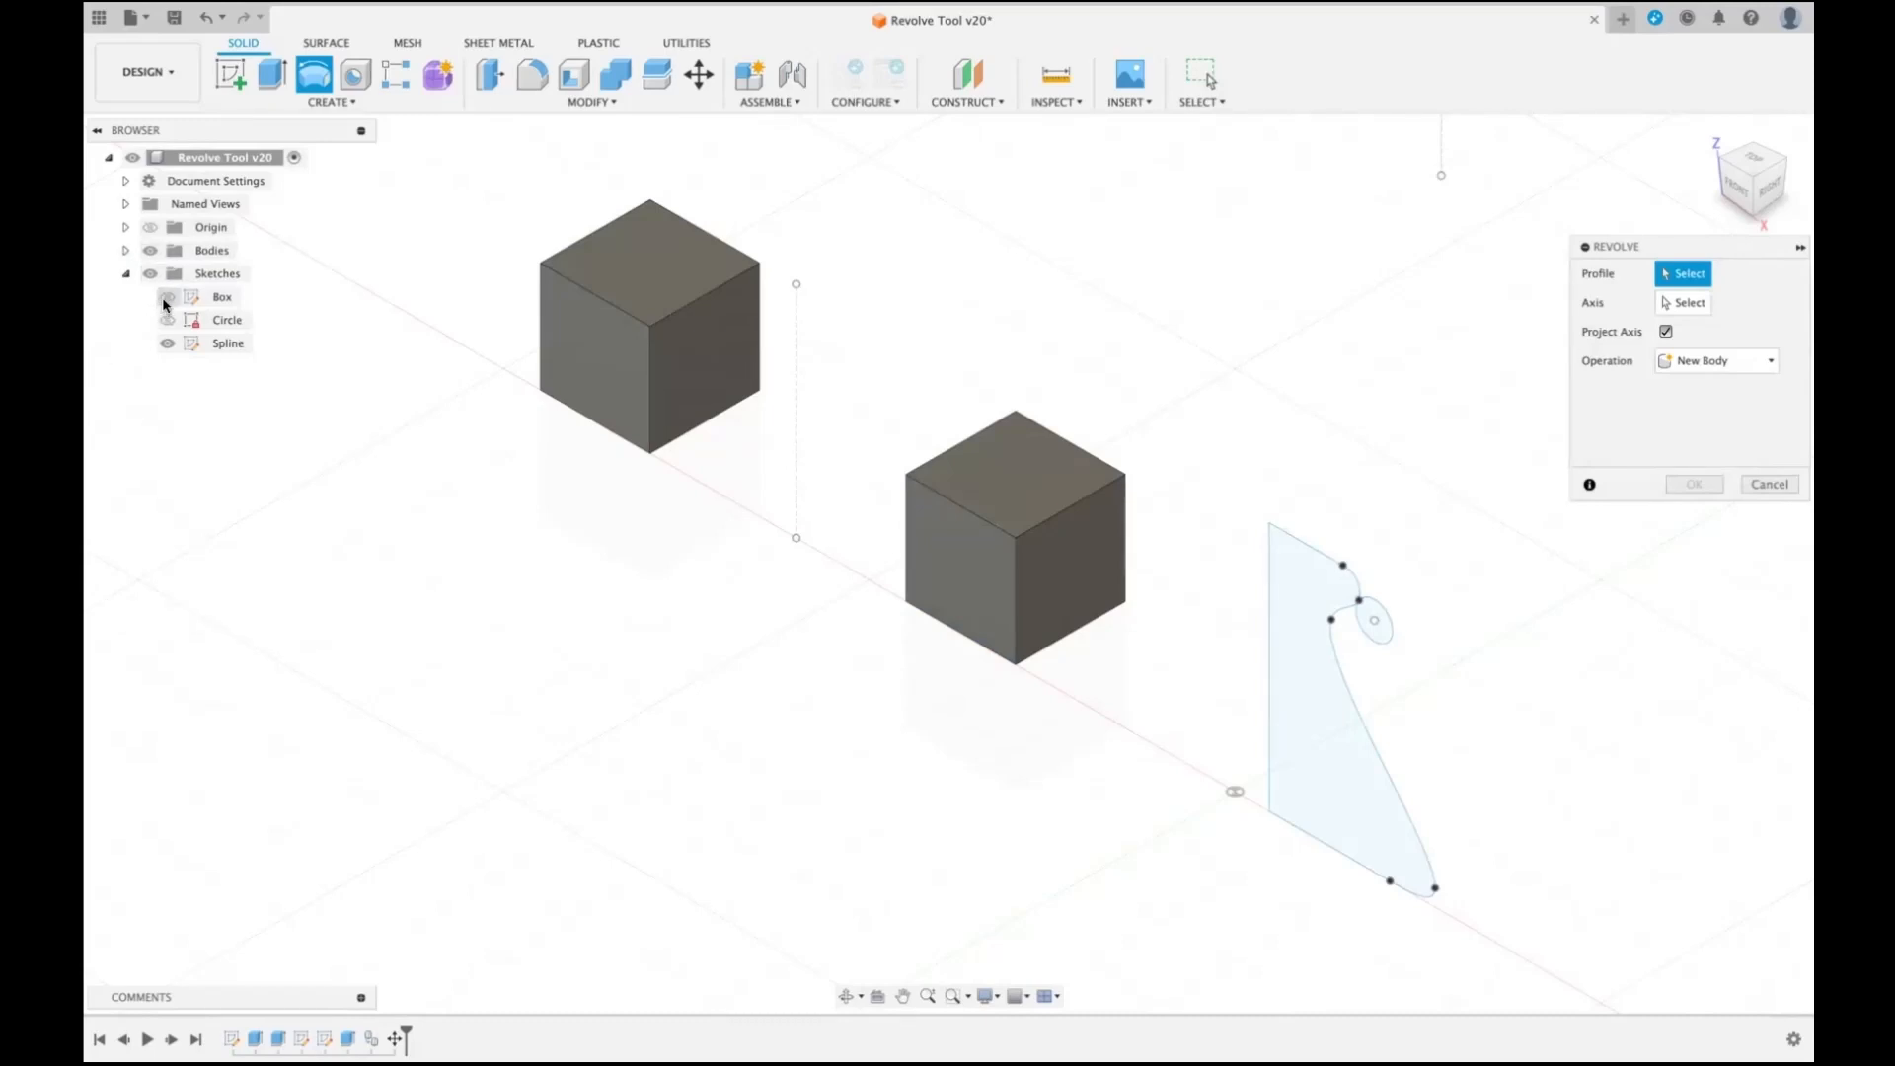
# - Hide the Small Box (1) body and select the large spline-shaped area as the revolve profile
pyautogui.click(126, 251)
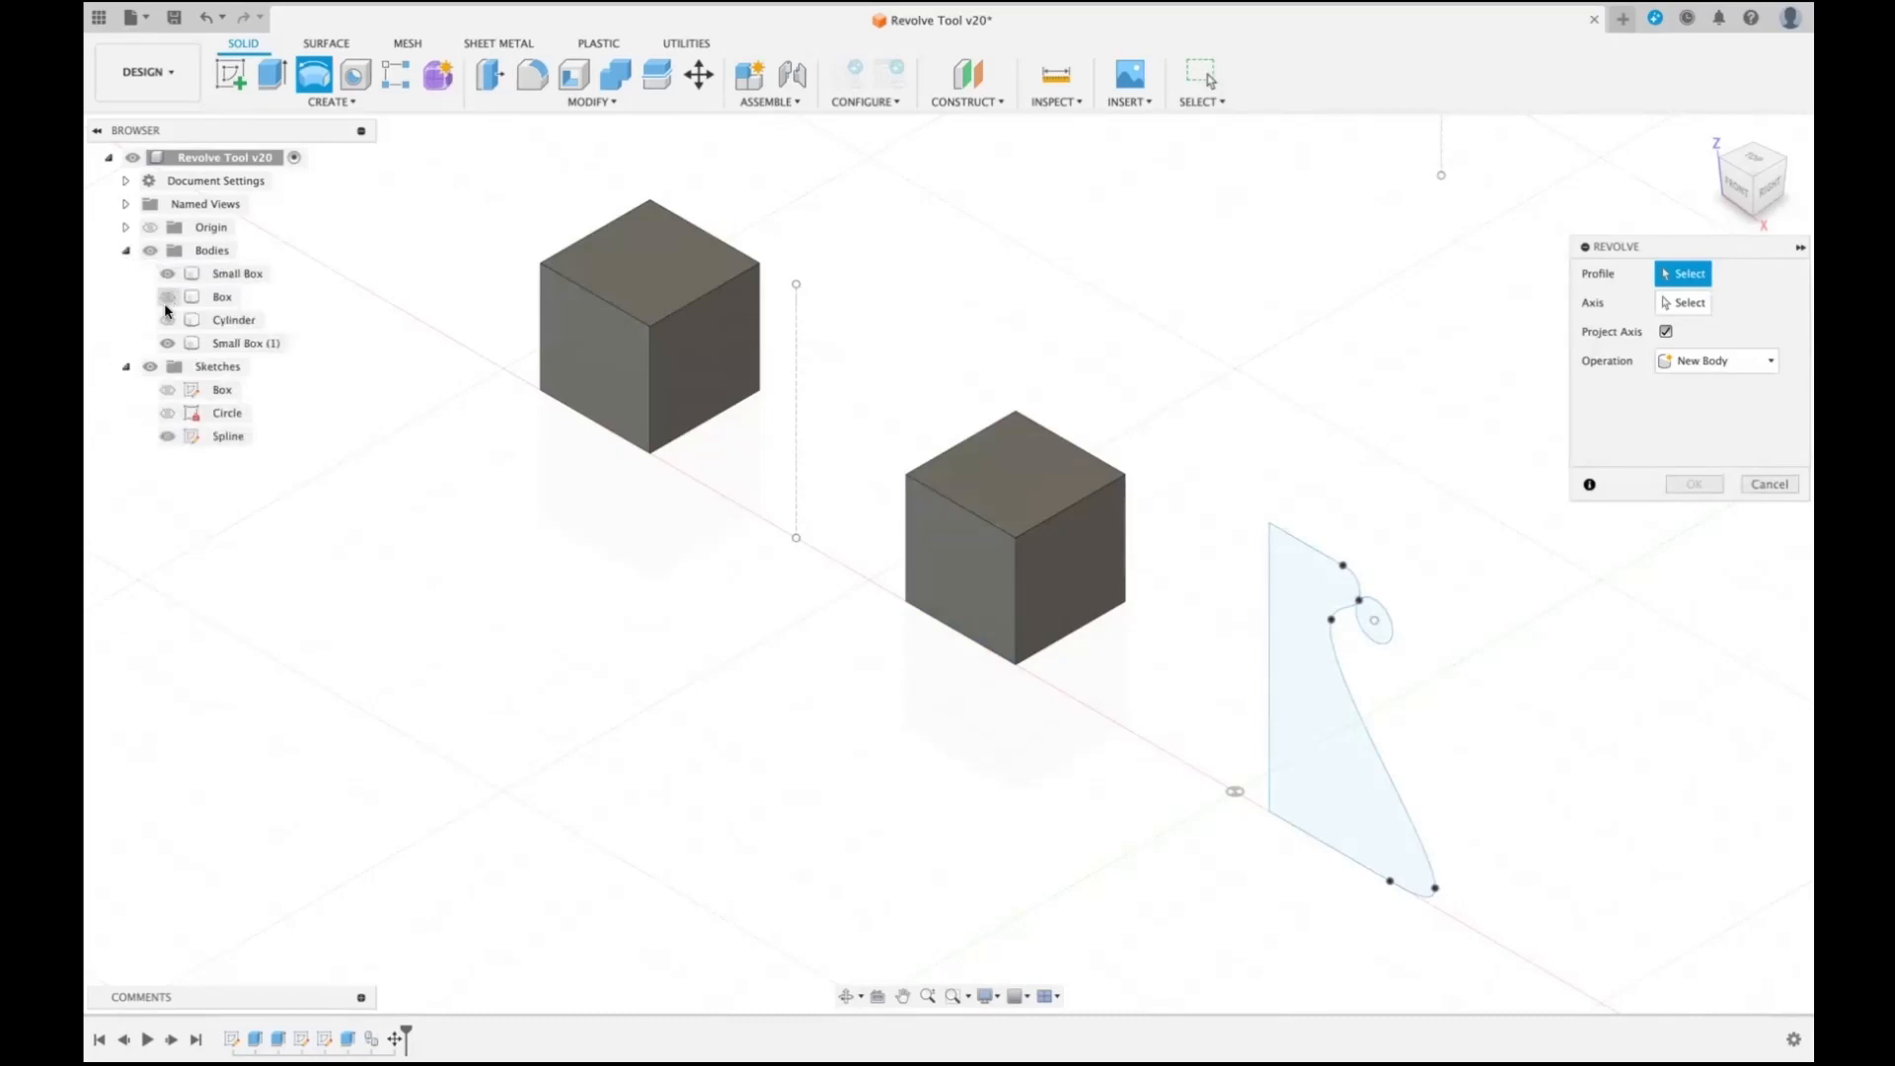
pyautogui.click(168, 345)
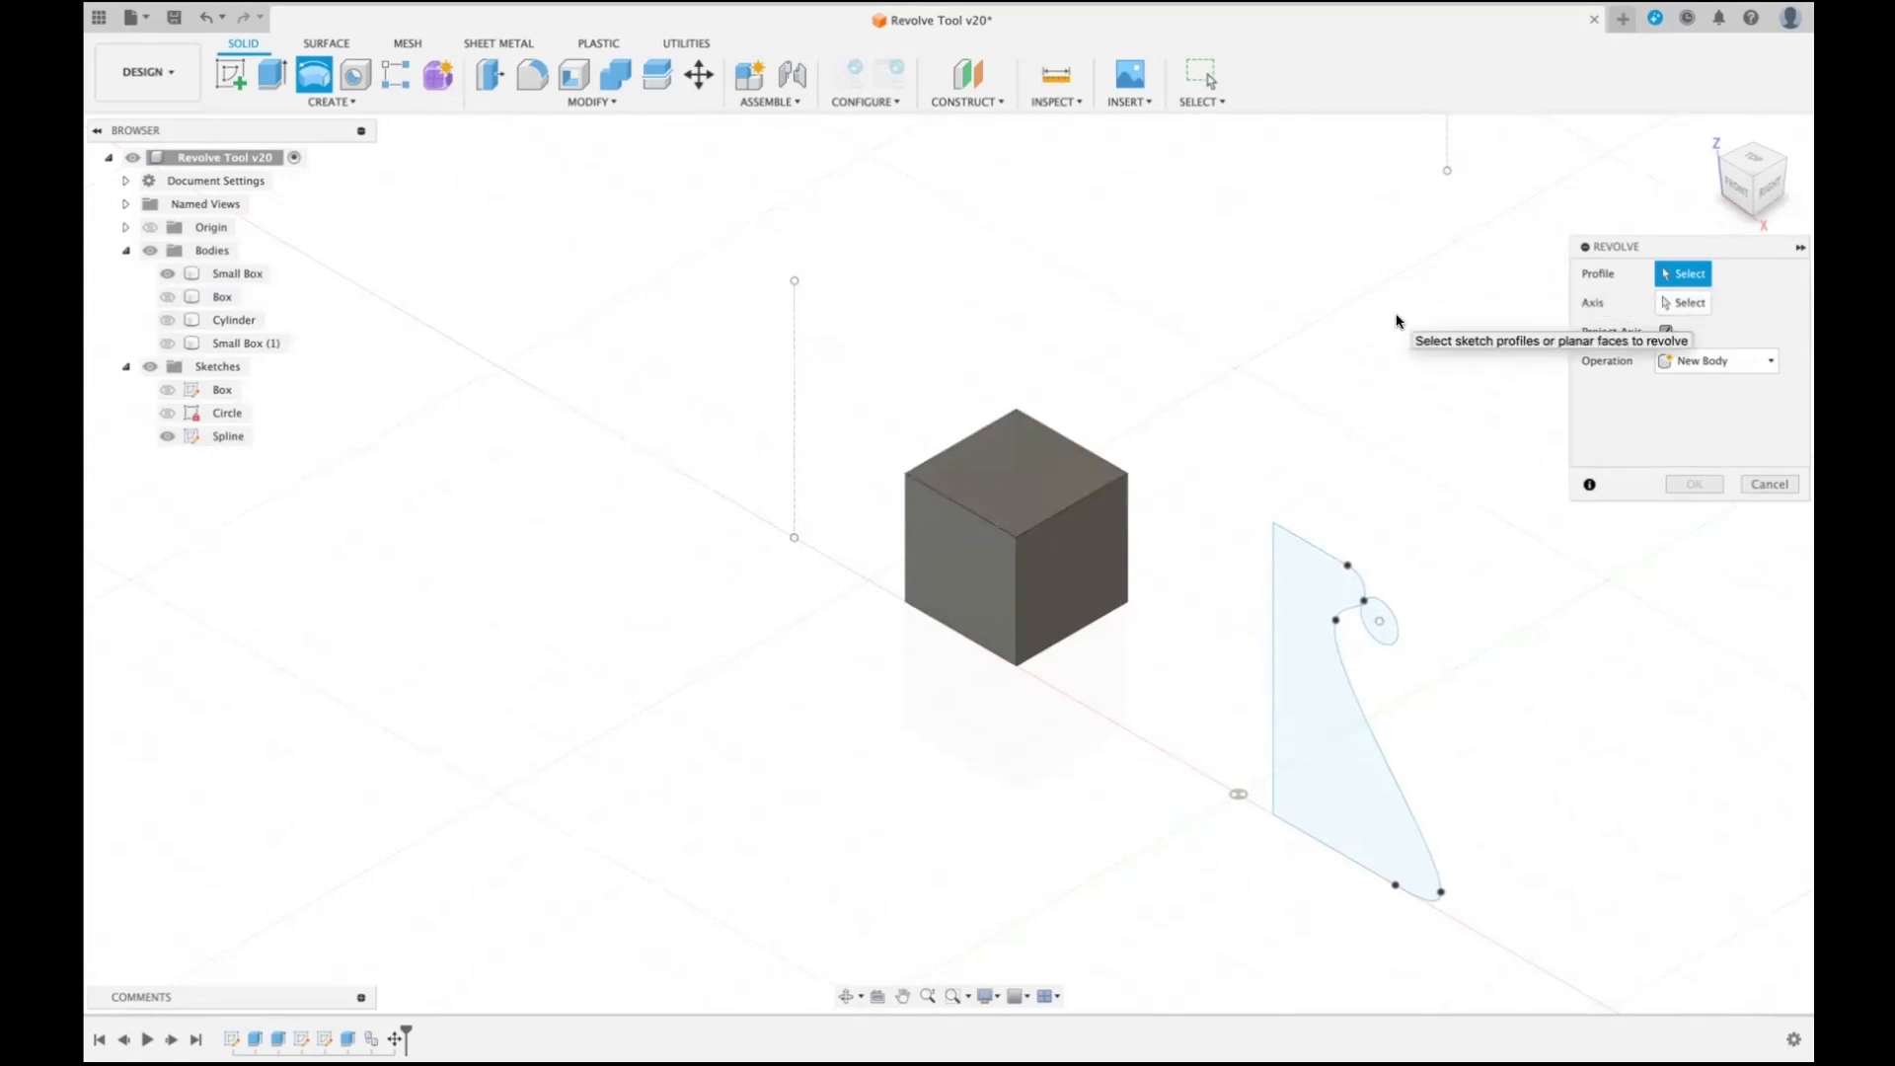
pyautogui.scroll(3, 1397, 321)
pyautogui.hscroll(2, 1397, 321)
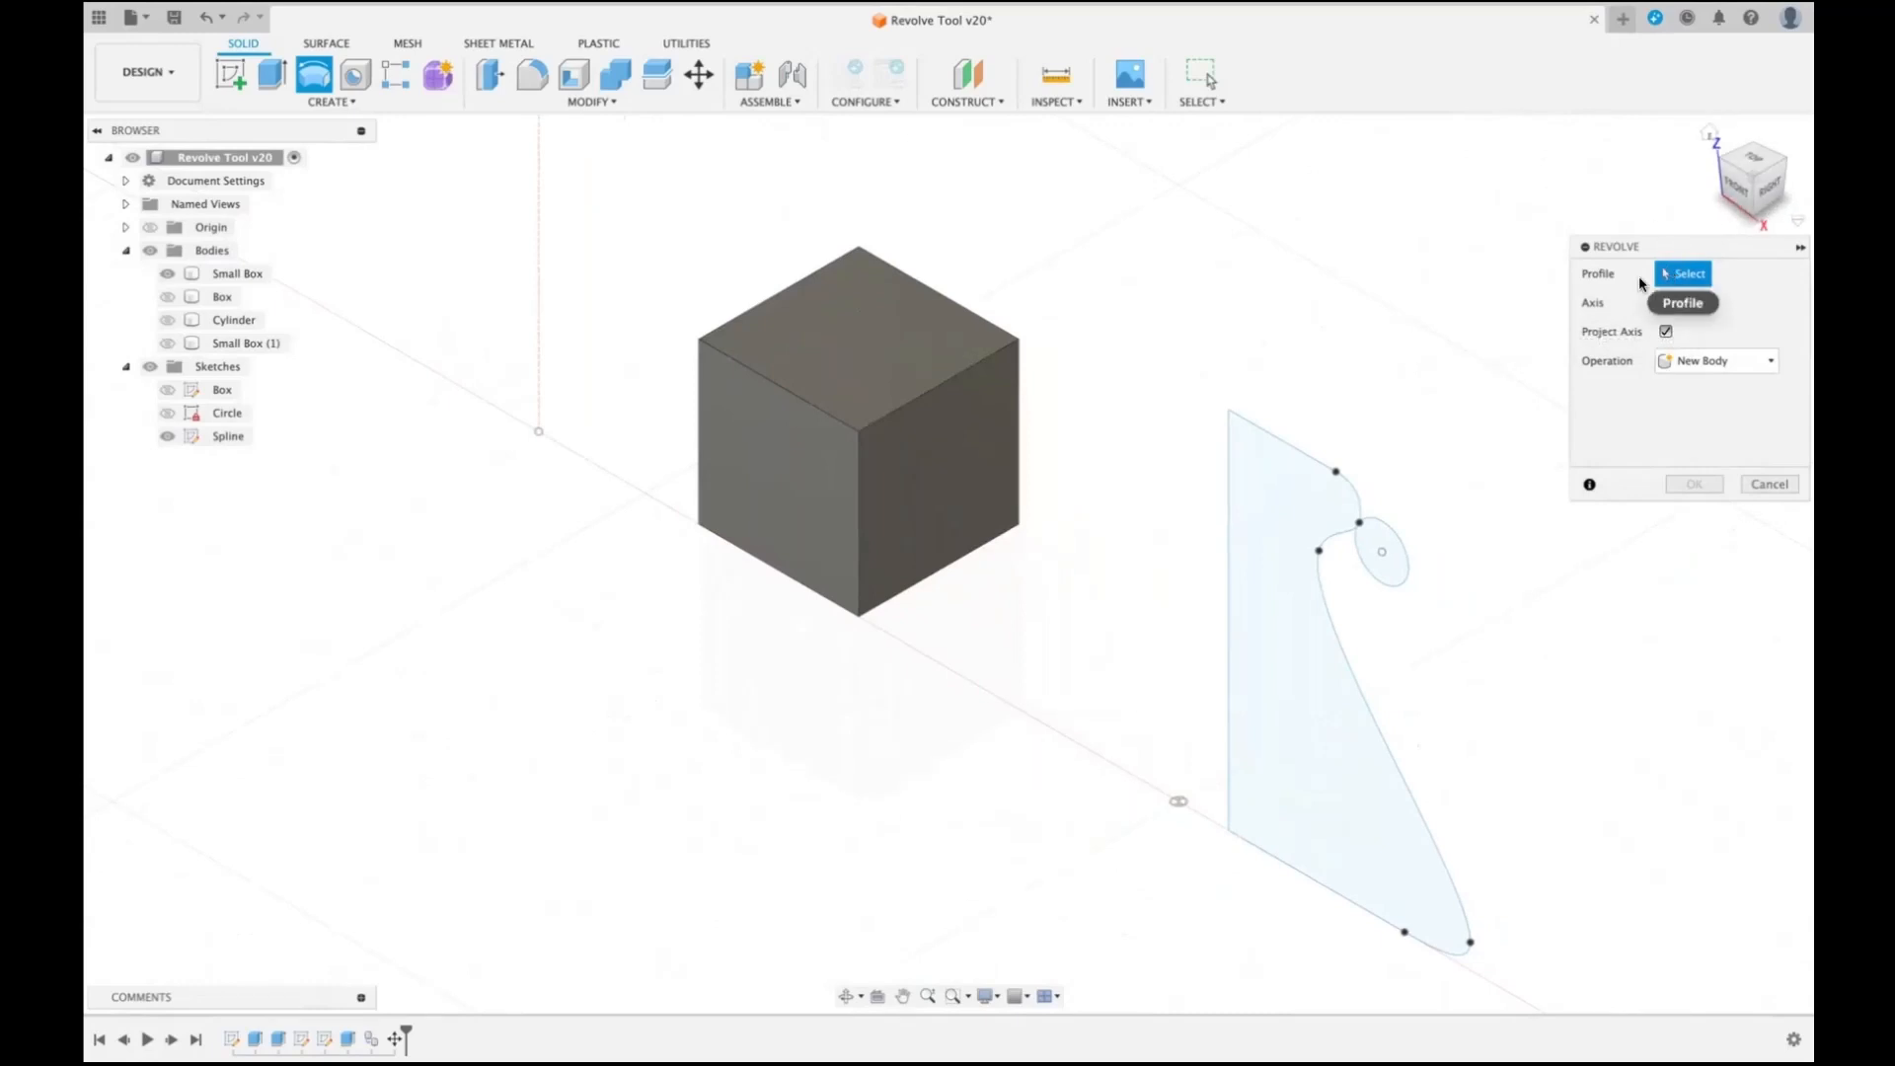
pyautogui.click(1293, 509)
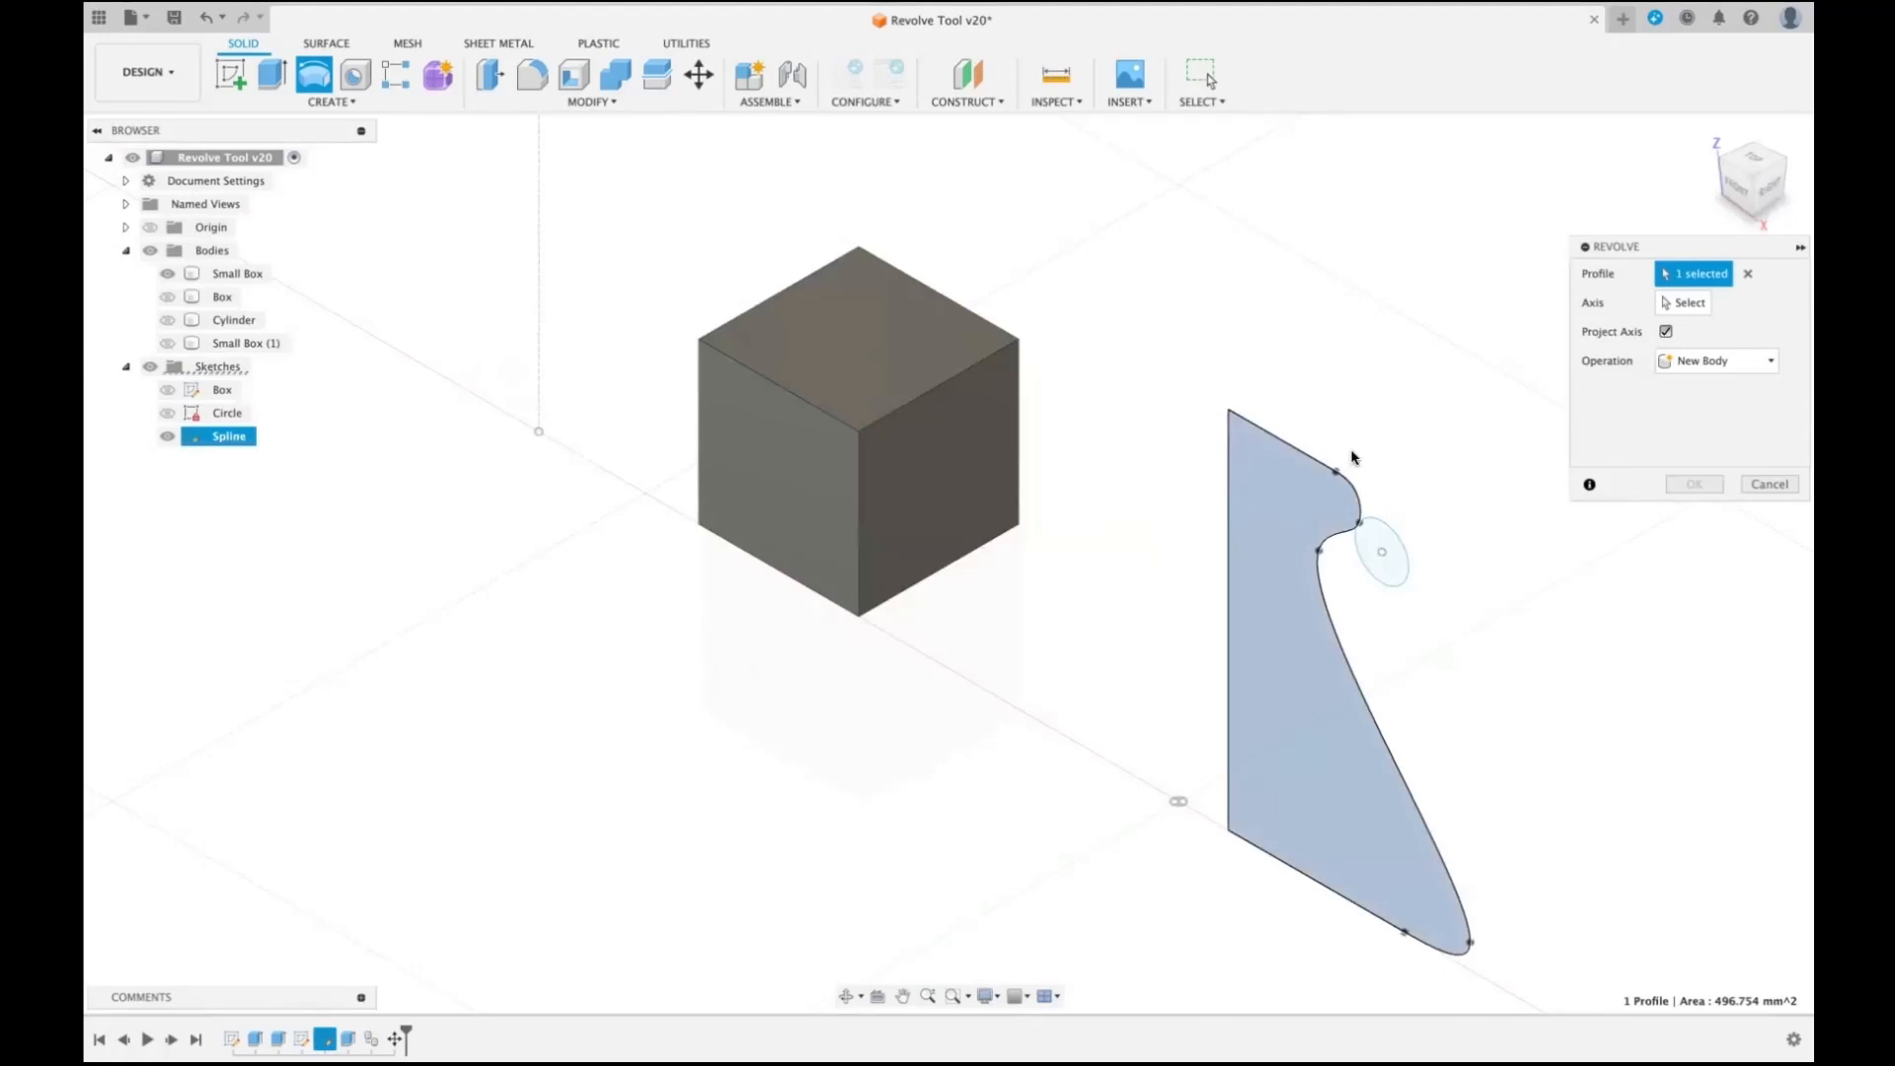
# - Try the origin's Z axis as the revolve axis, and clear the axis selection
pyautogui.click(1689, 302)
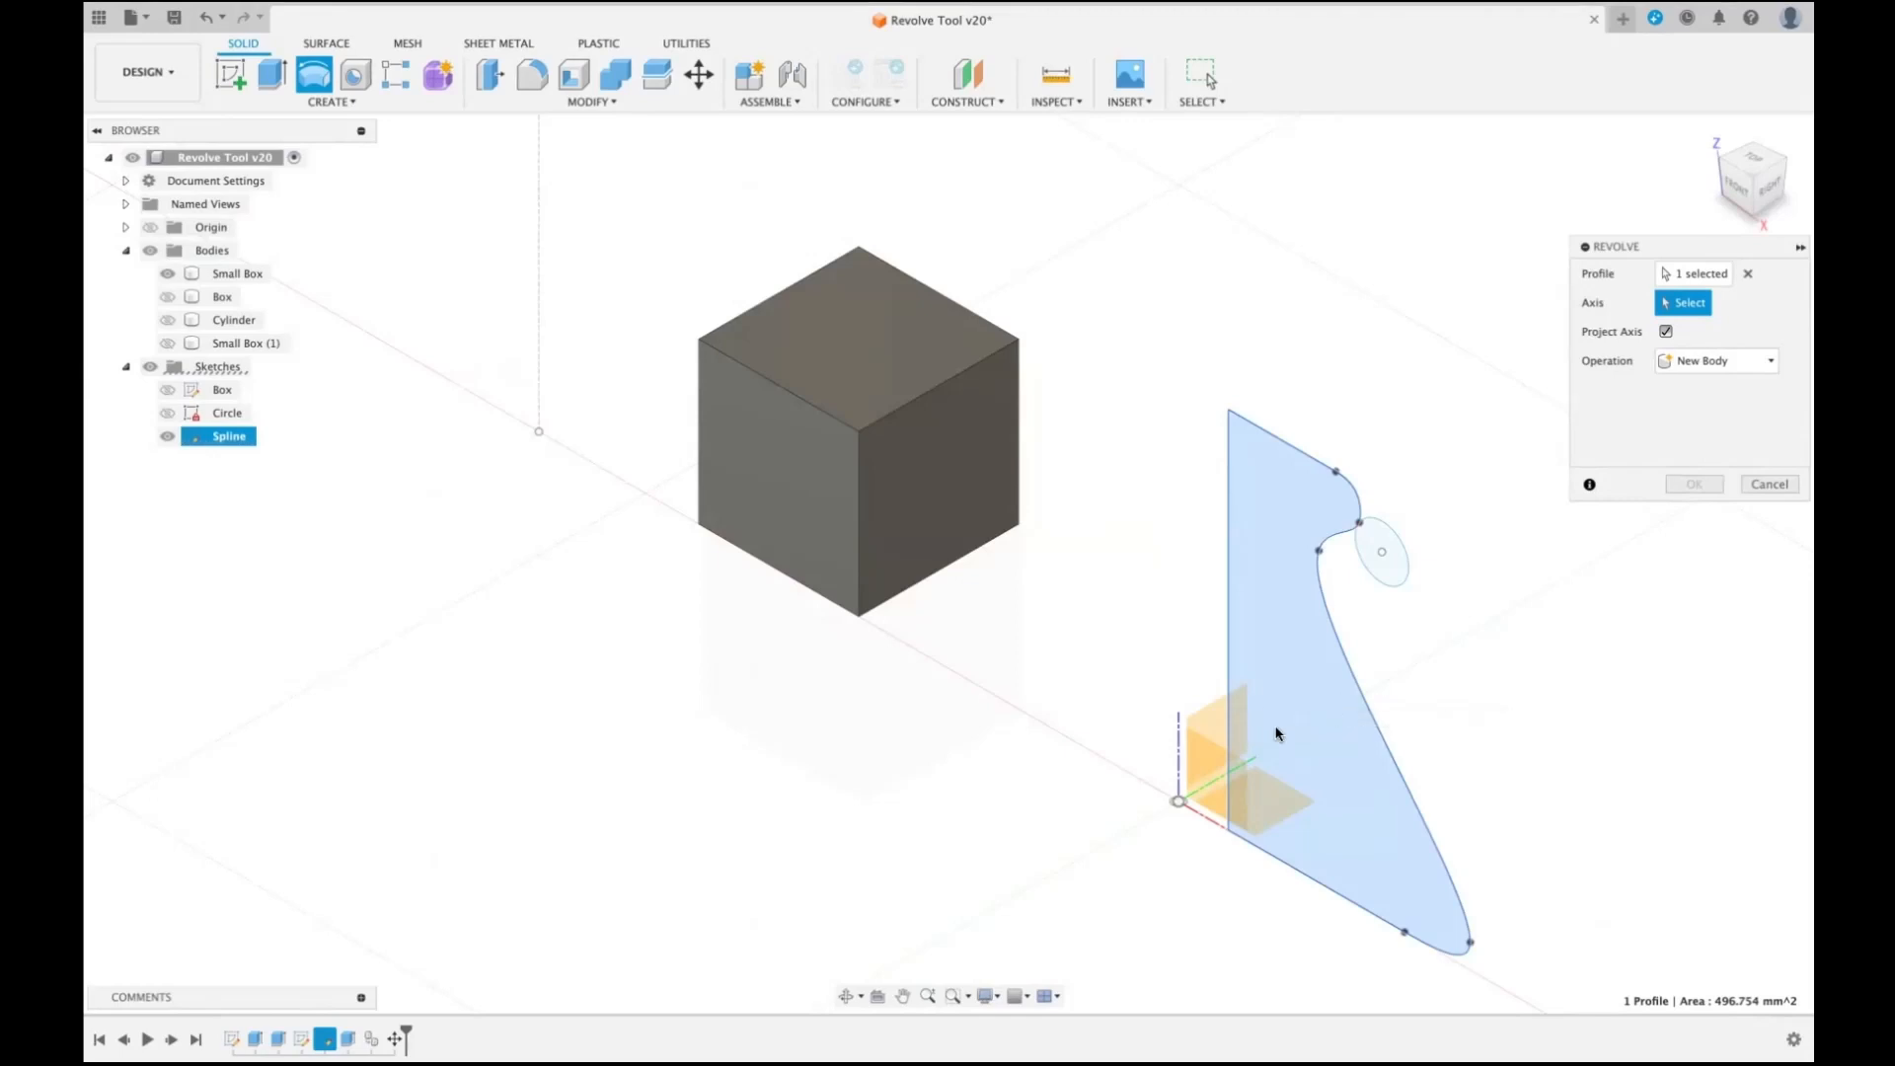
pyautogui.click(1178, 740)
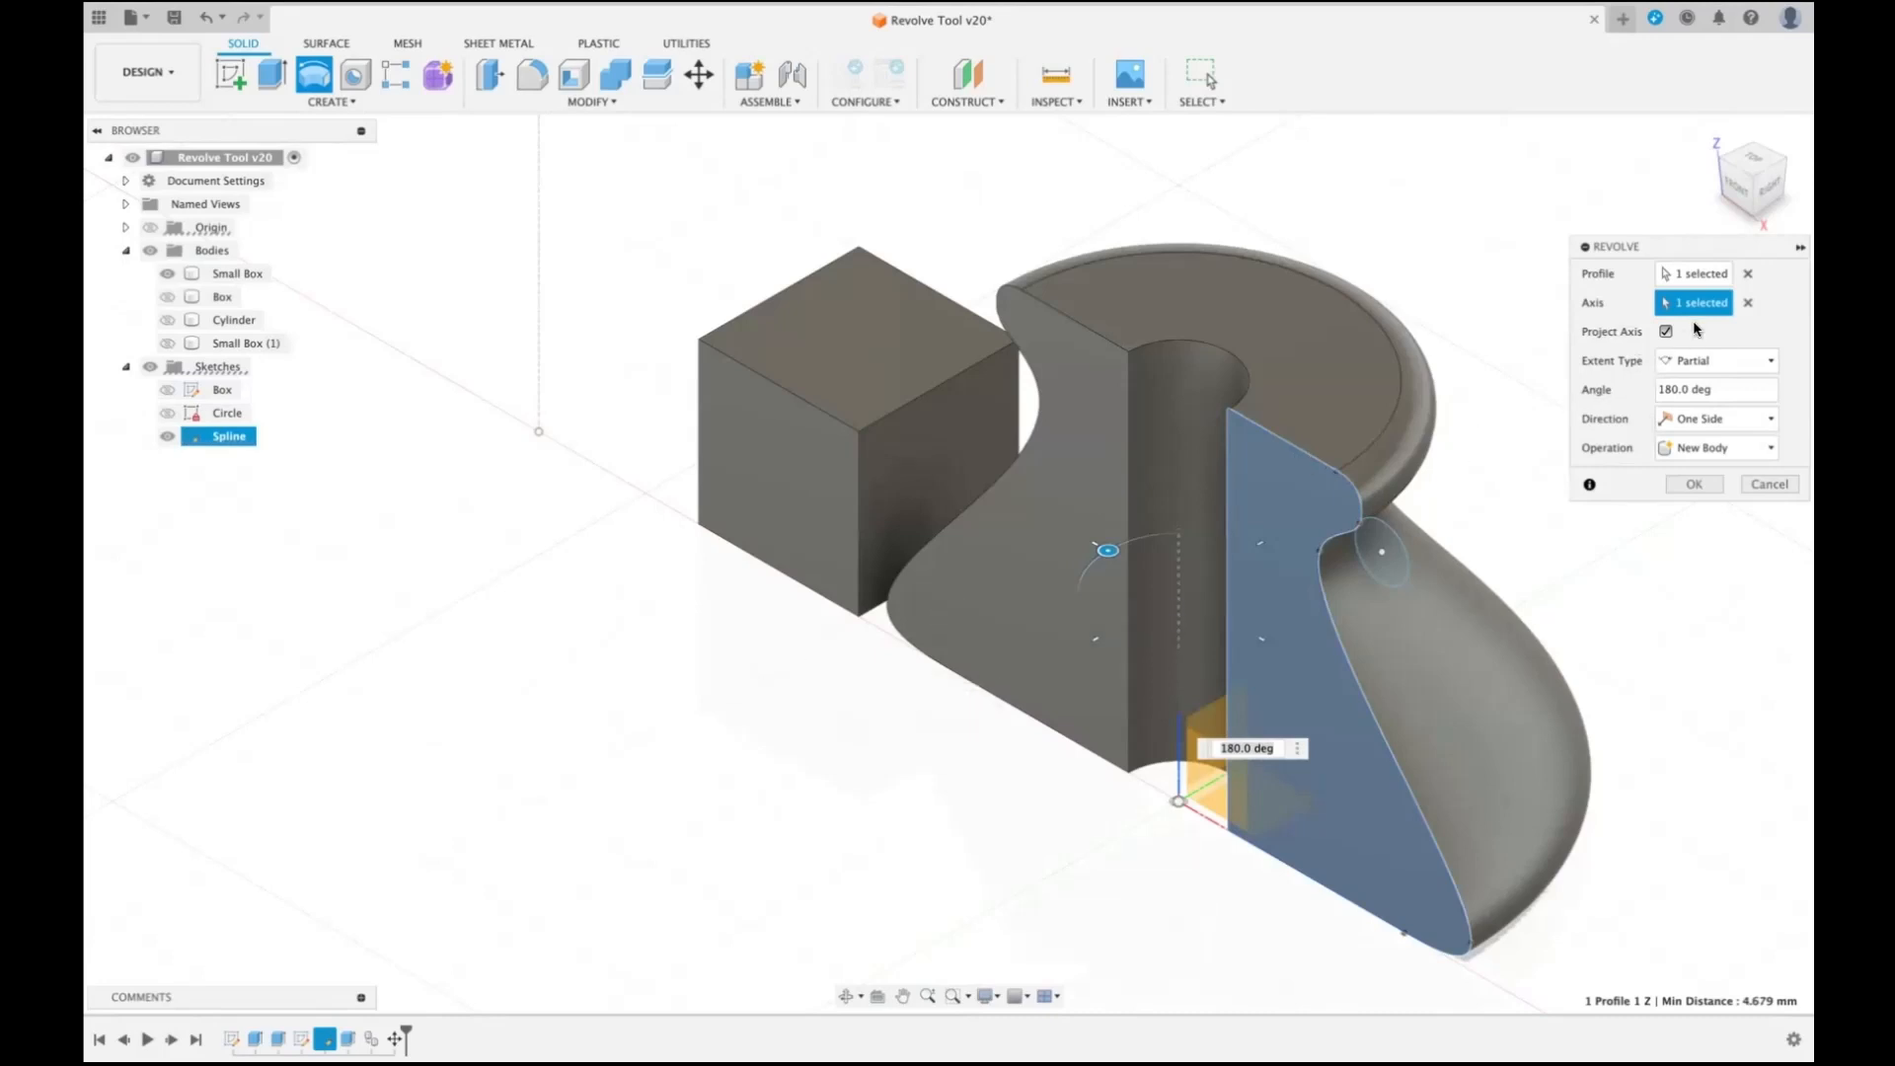
pyautogui.click(1747, 302)
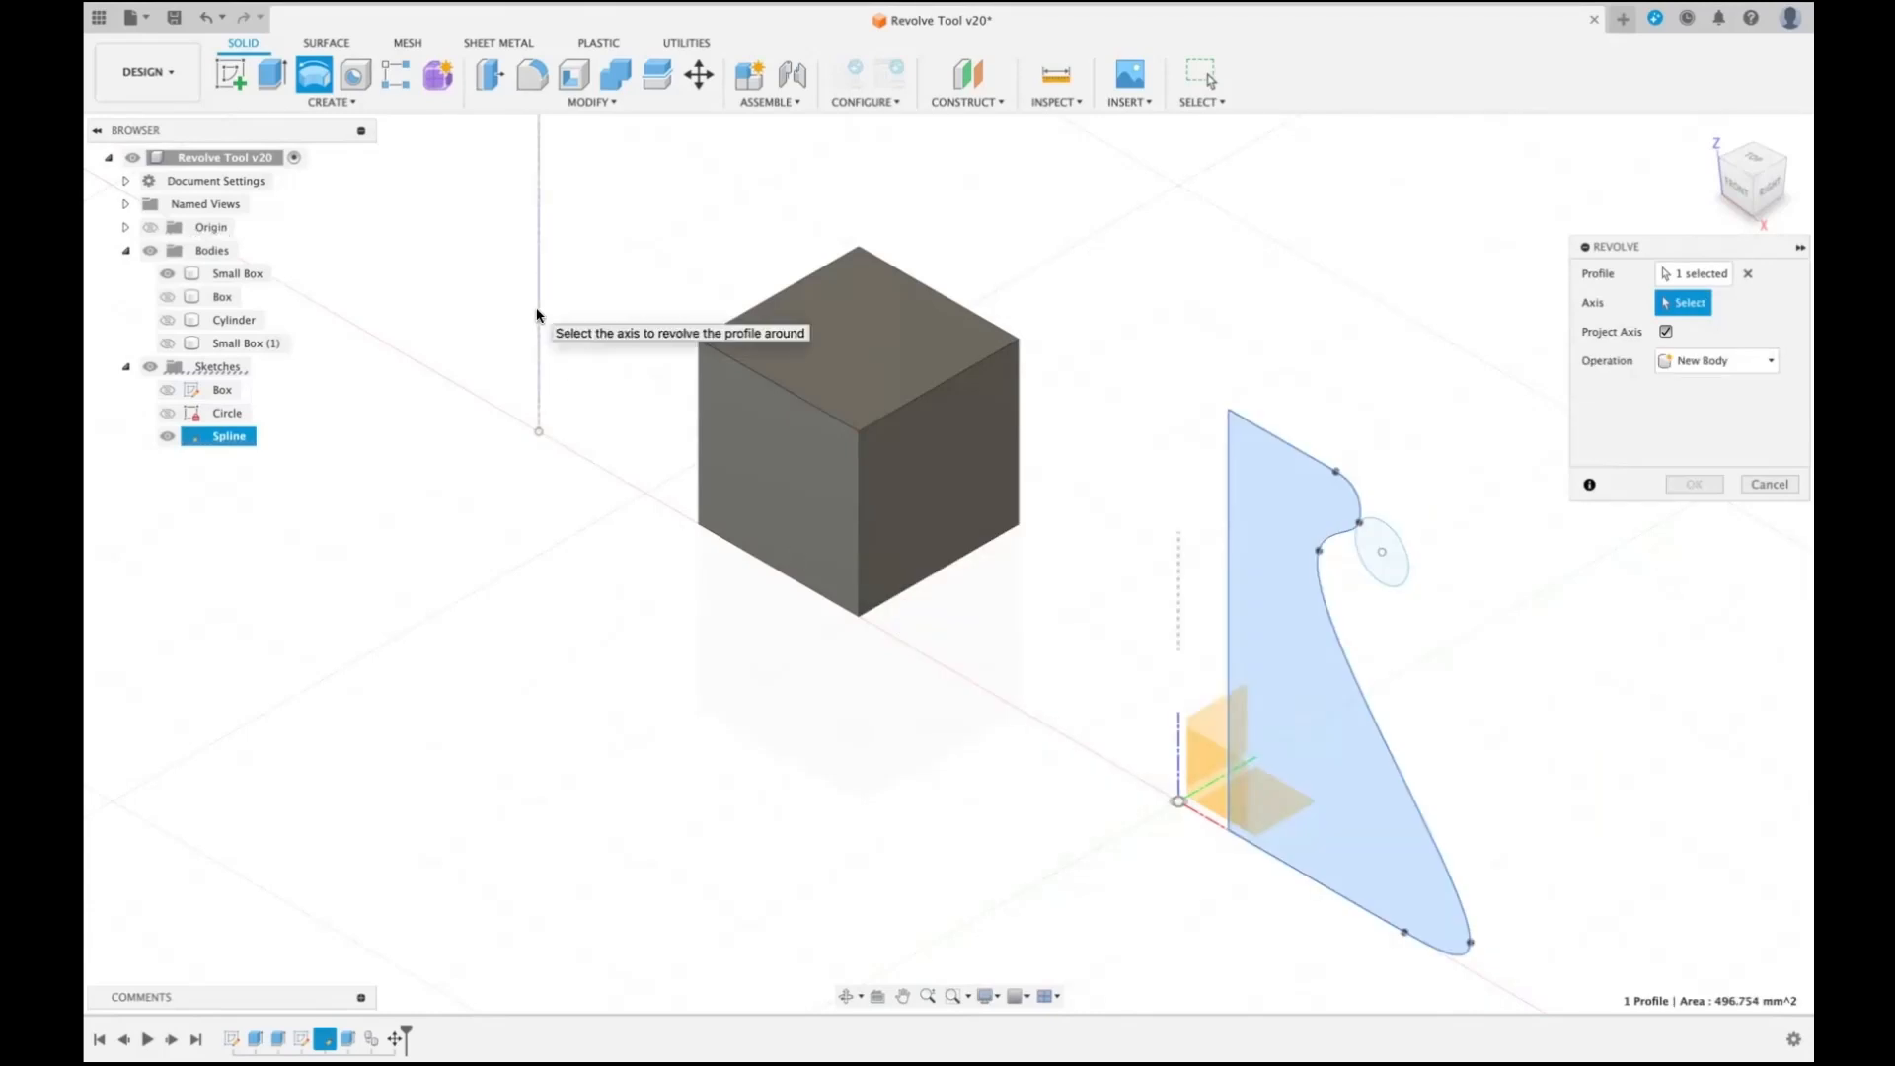
# - Try the vertical sketch line beyond the box as the revolve axis, and clear the axis selection
pyautogui.scroll(-2, 566, 428)
pyautogui.moveTo(565, 428); pyautogui.dragTo(634, 490, button='middle')
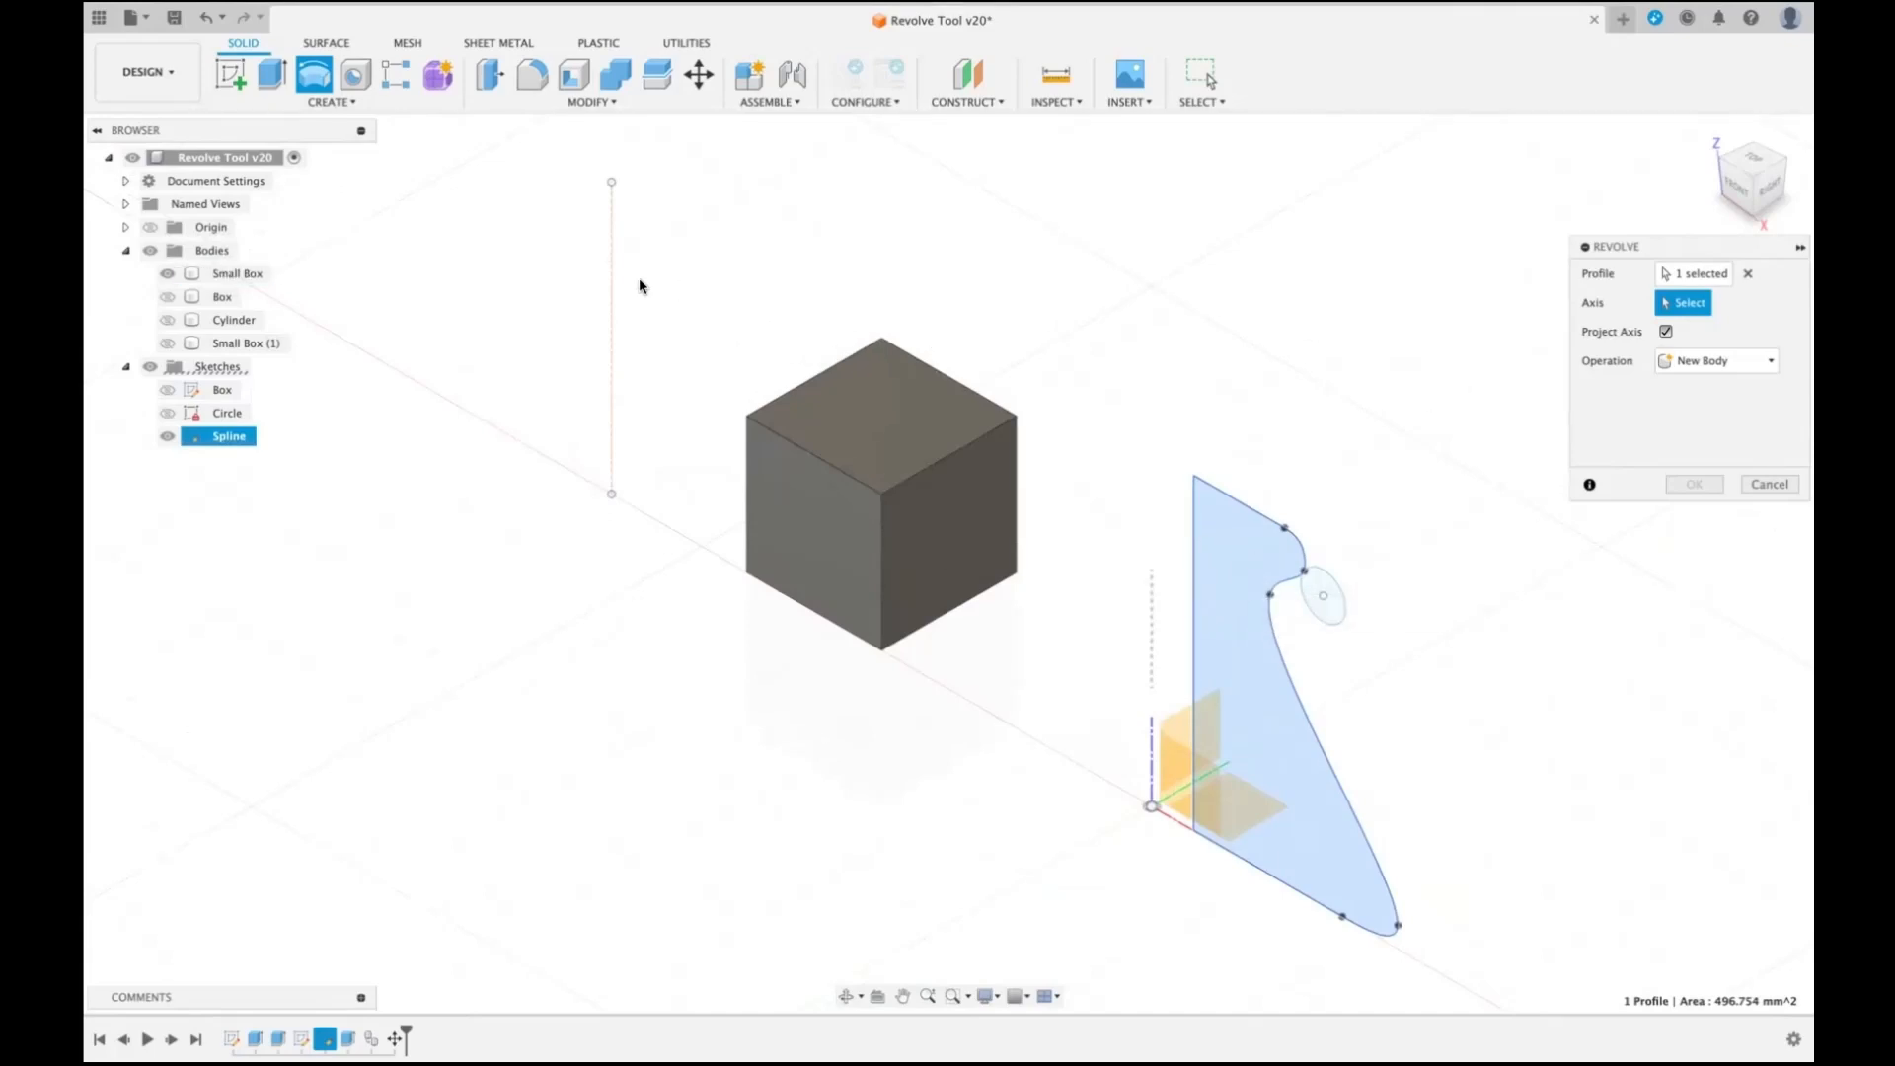
pyautogui.click(612, 286)
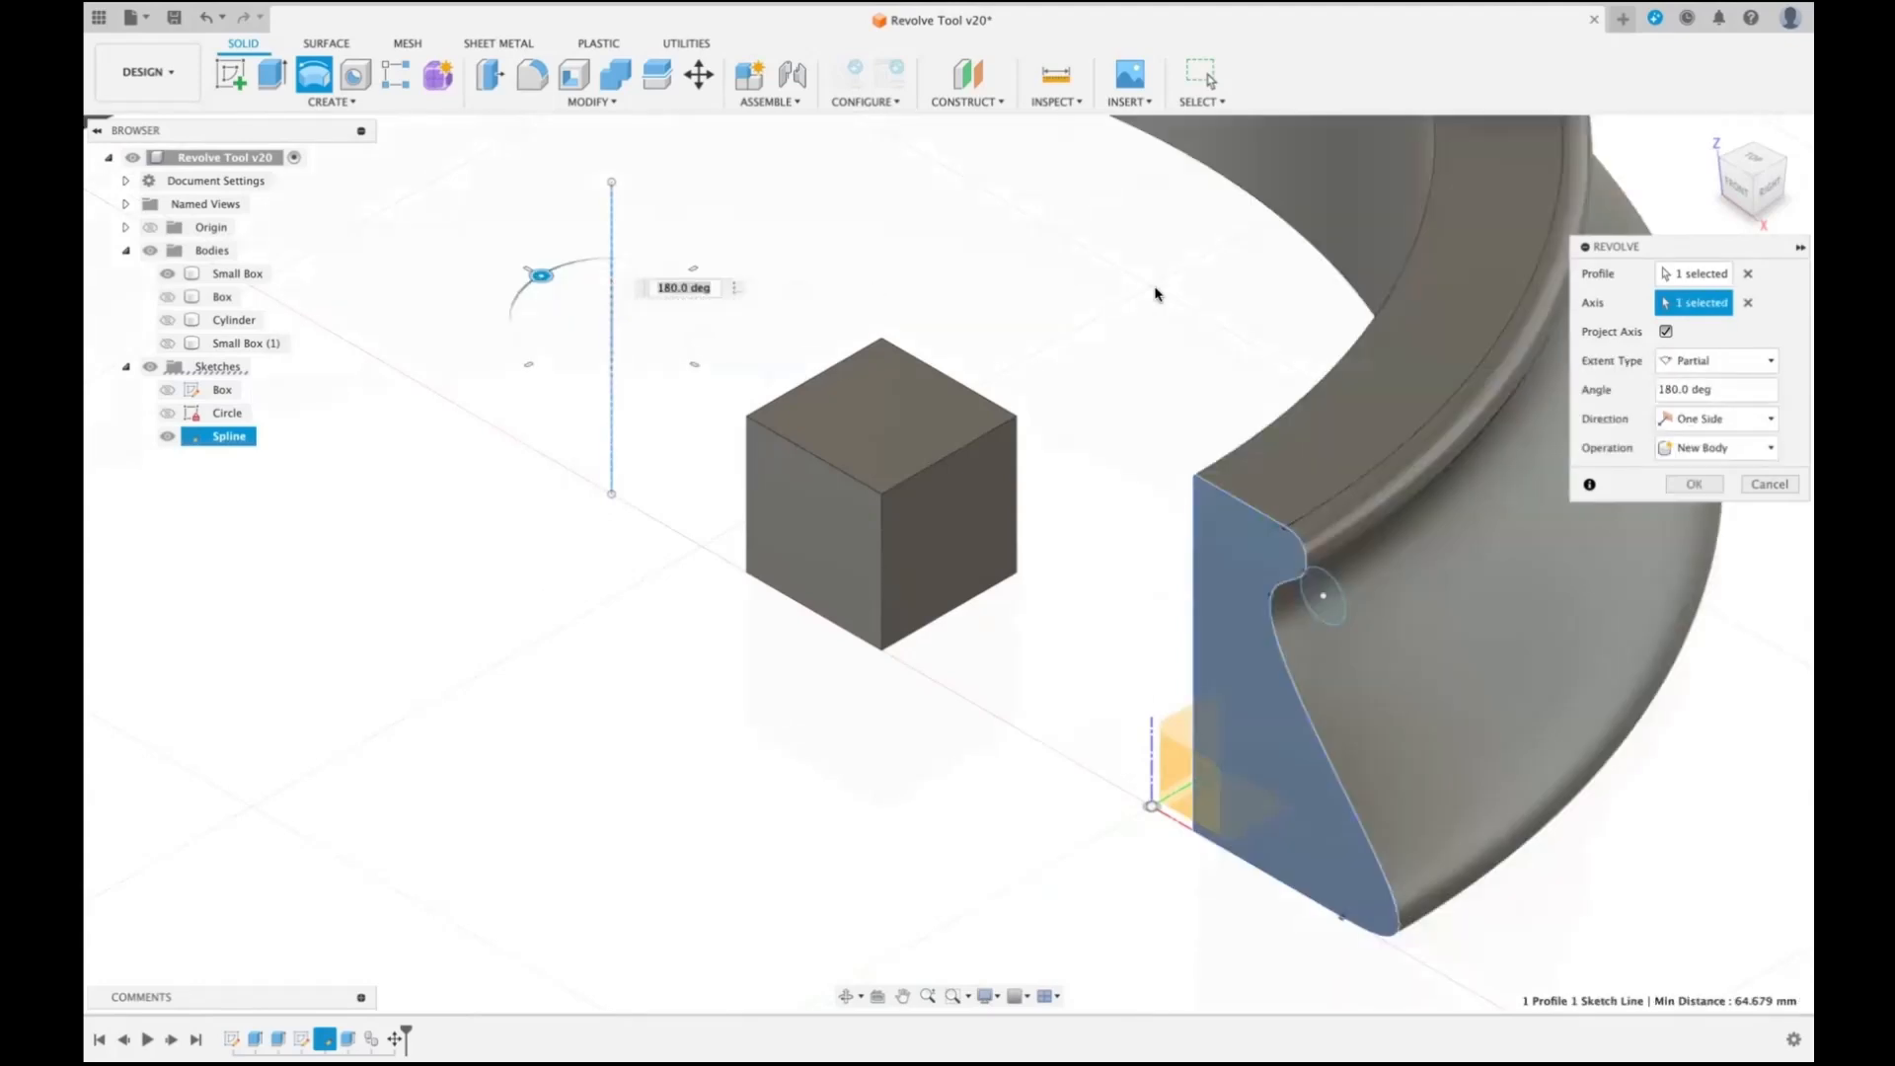
pyautogui.scroll(-5, 1052, 361)
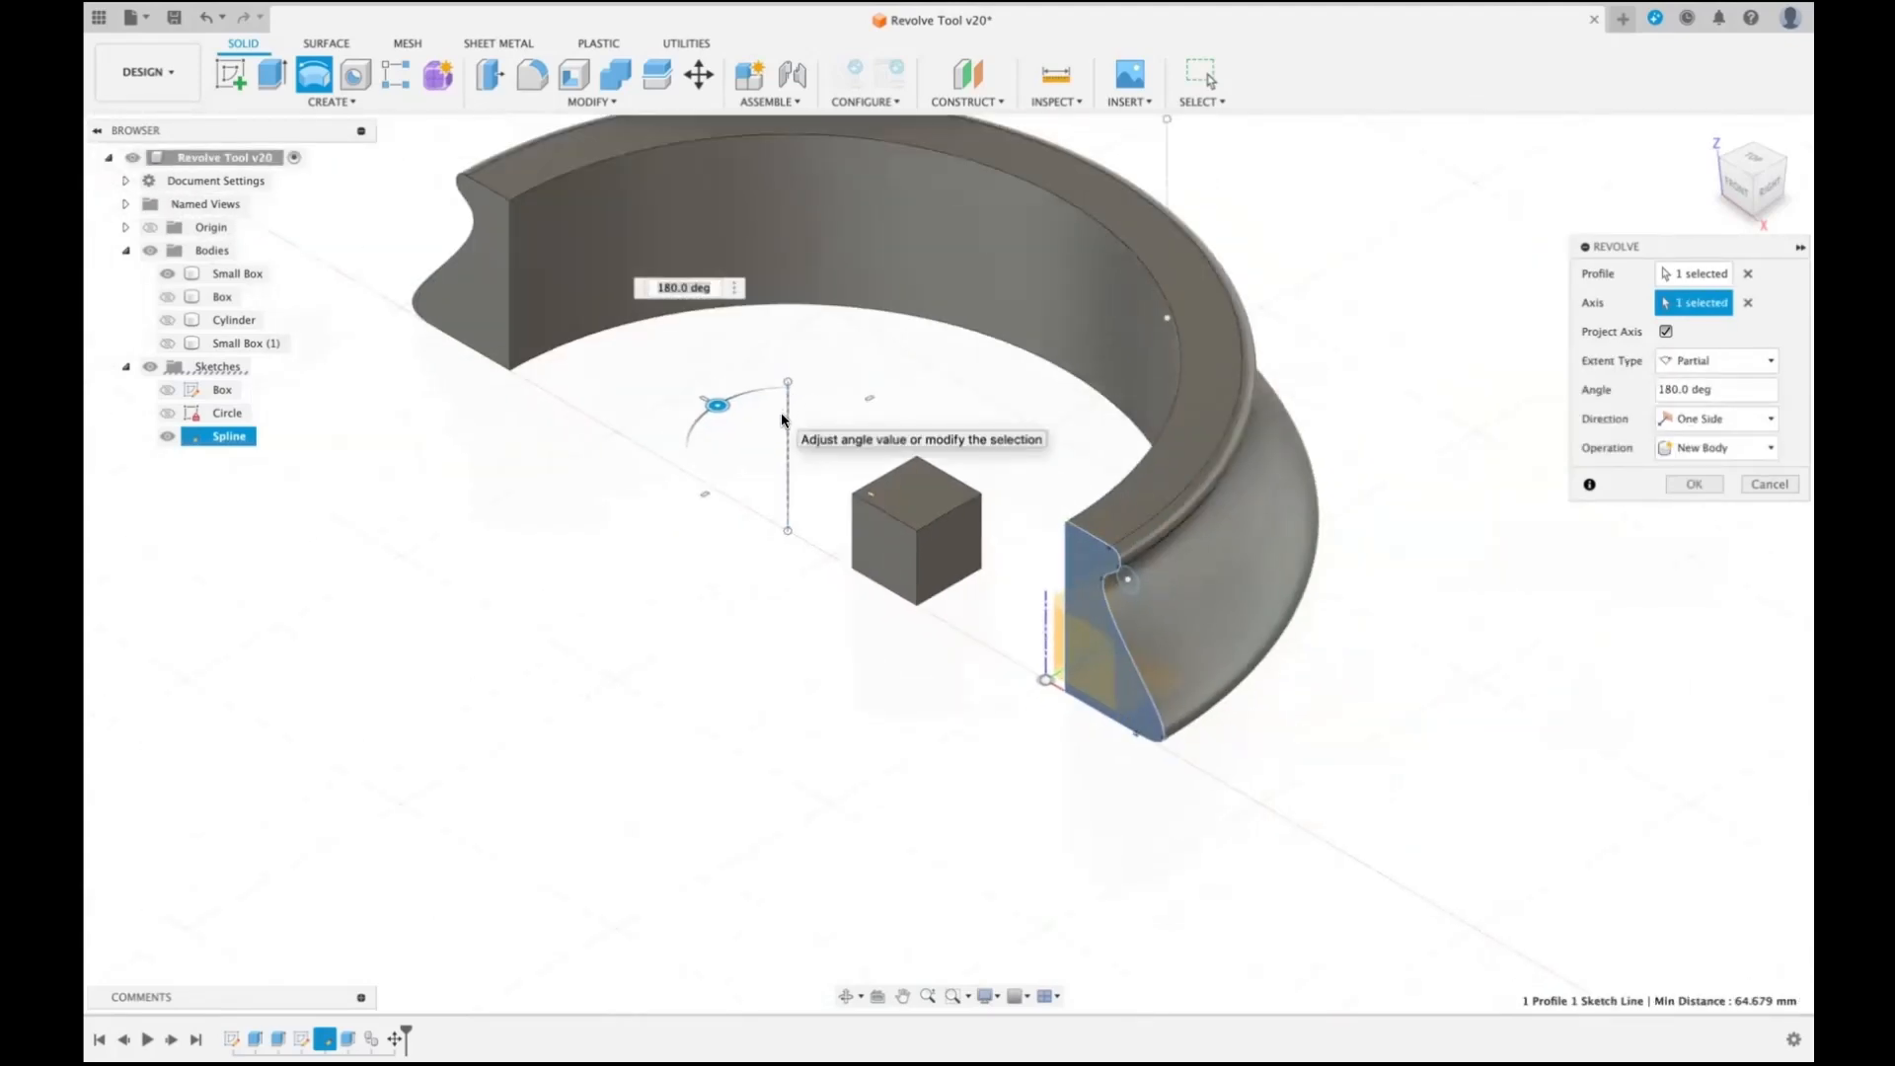
pyautogui.click(1747, 302)
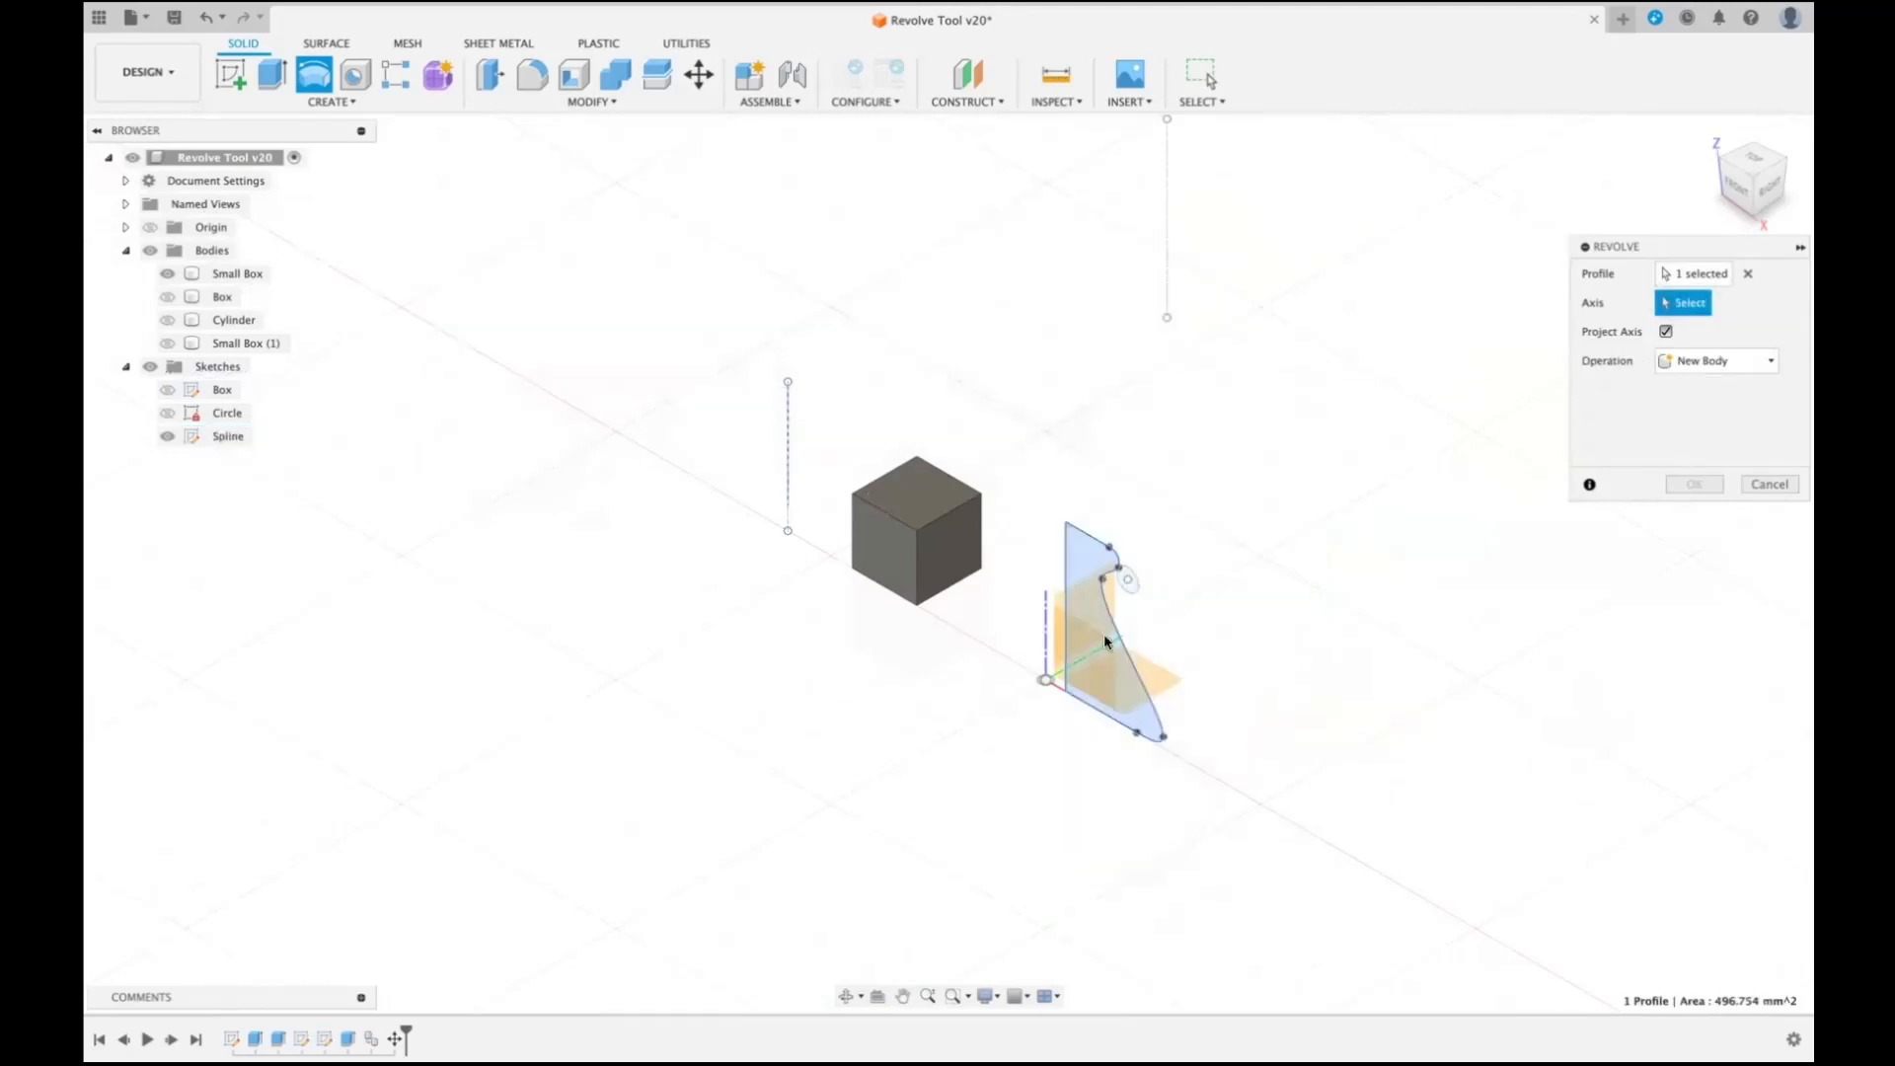
# - Try the small box's far-left vertical edge as the revolve axis, check it from the top view, and clear the axis
pyautogui.click(854, 536)
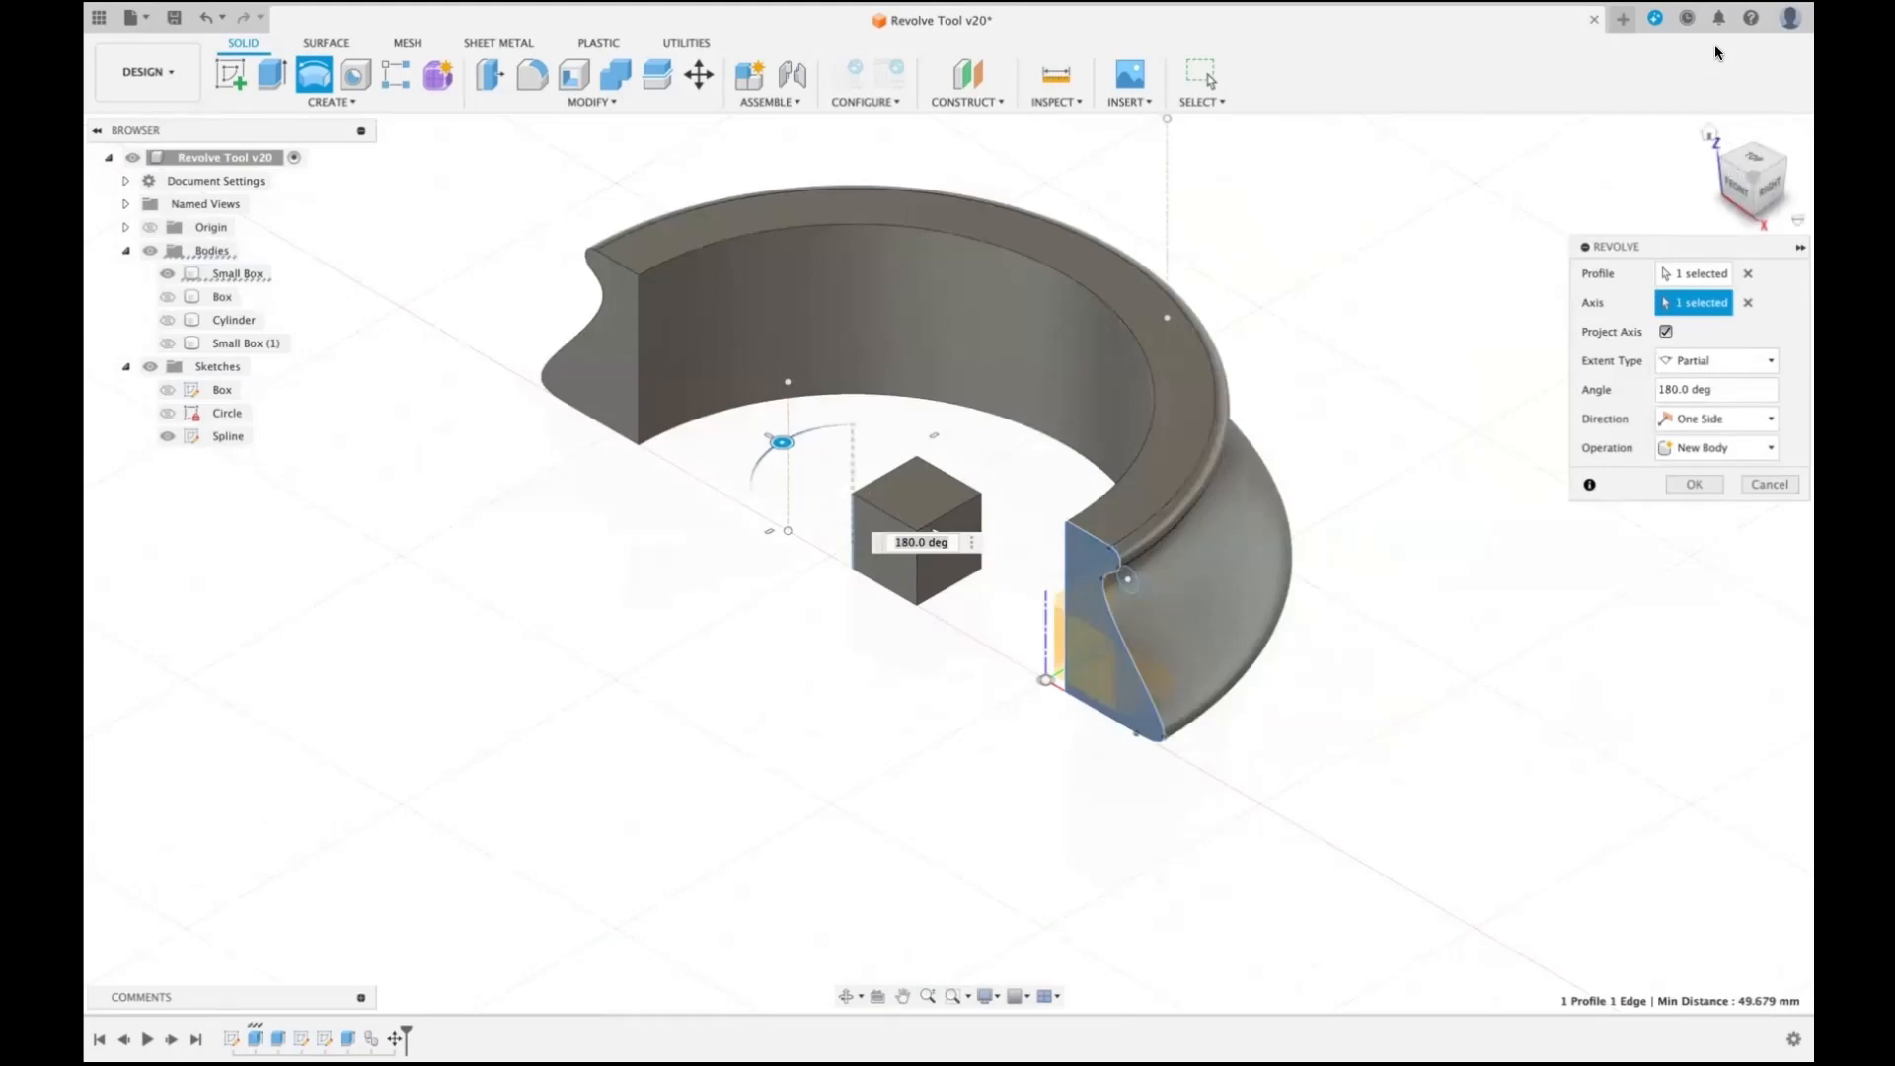
pyautogui.moveTo(1738, 180); pyautogui.dragTo(1744, 165)
pyautogui.click(1745, 164)
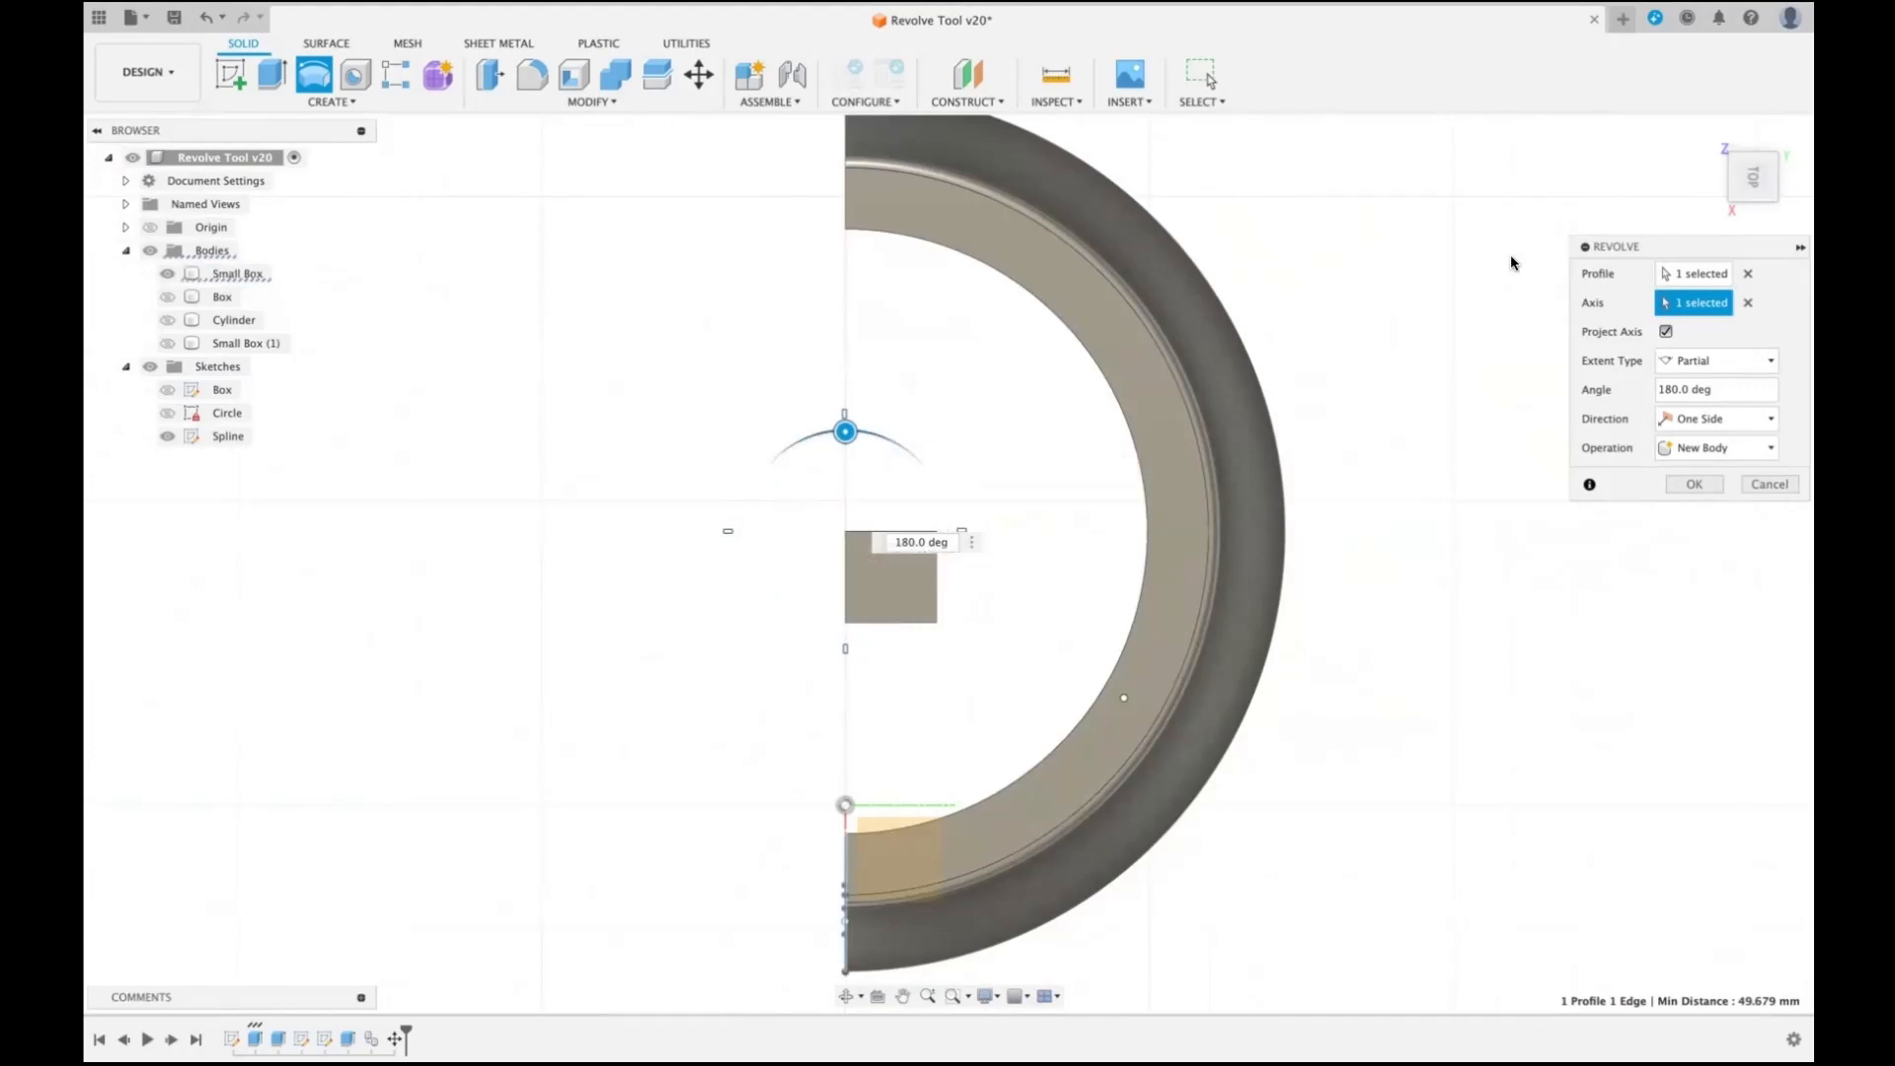
pyautogui.click(1710, 135)
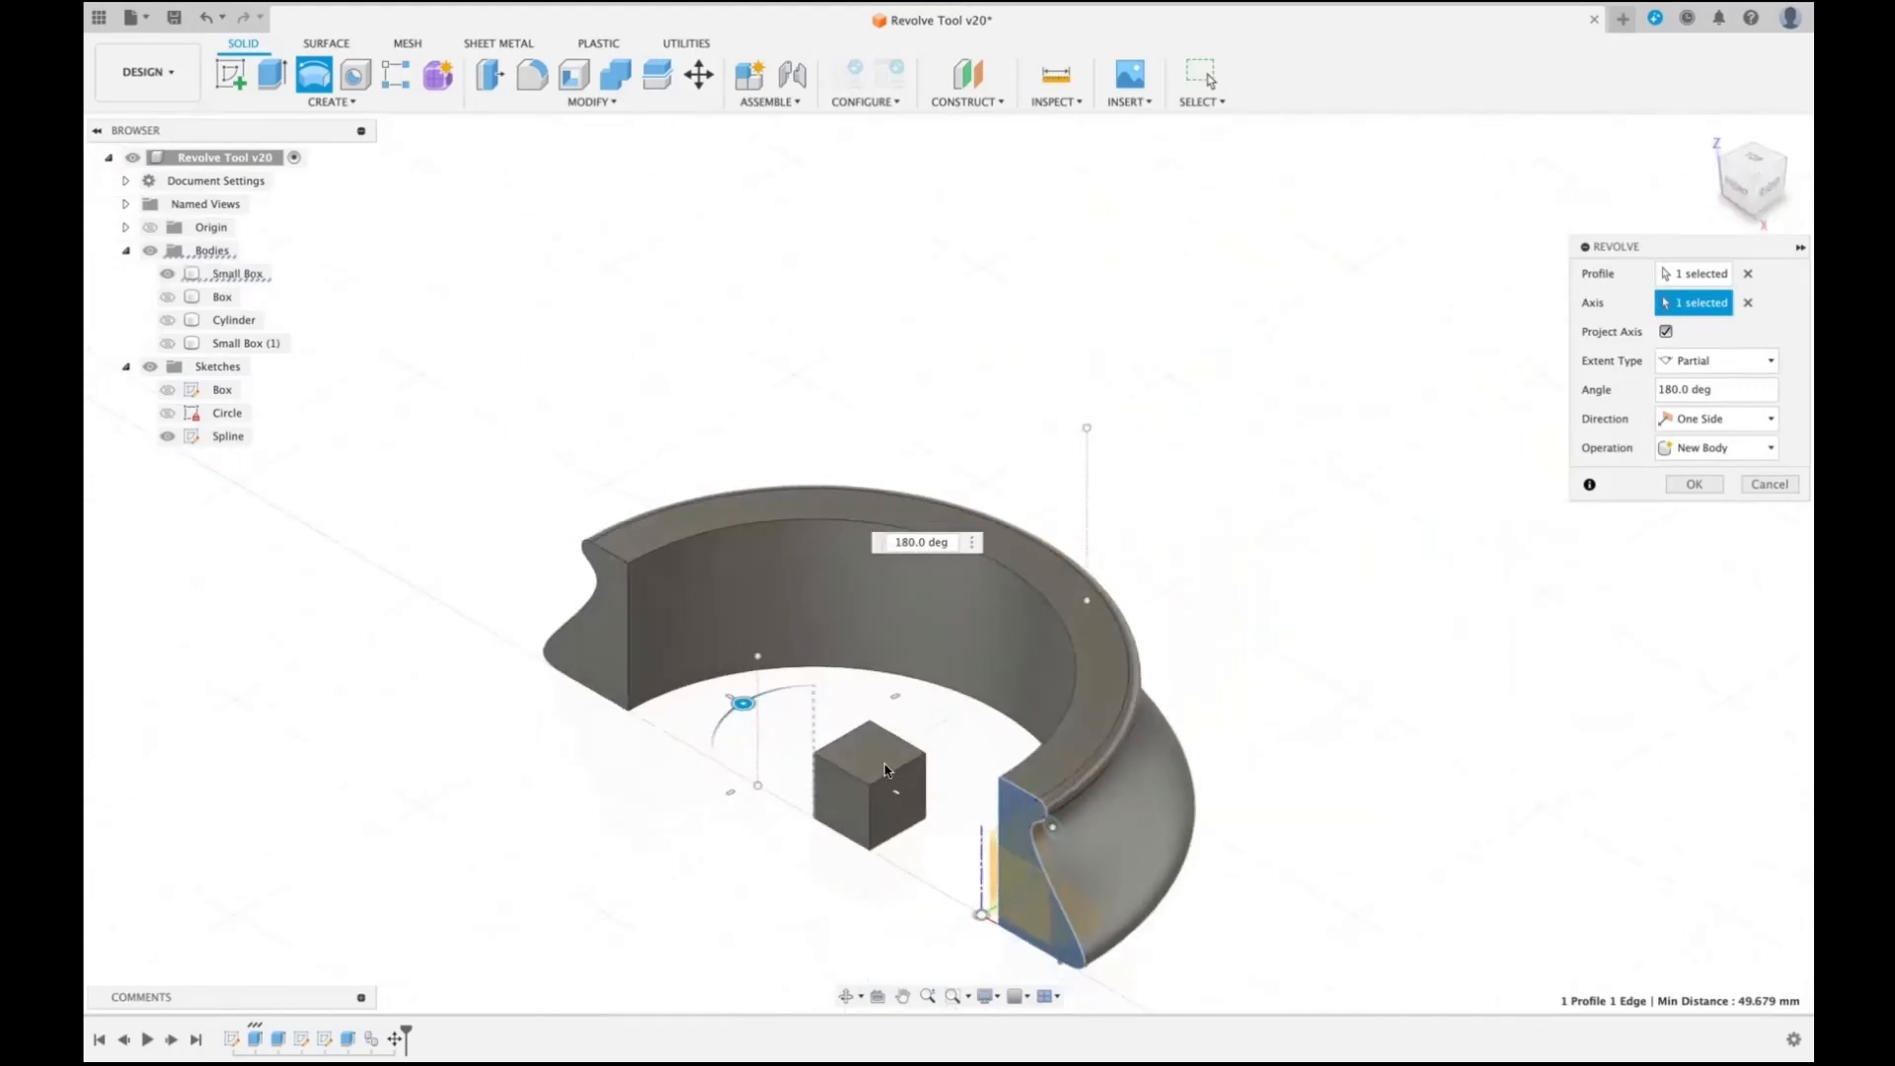
pyautogui.click(1744, 306)
# - Try the small box's nearest vertical edge as the revolve axis, check it from the top view, and clear the axis
pyautogui.click(870, 816)
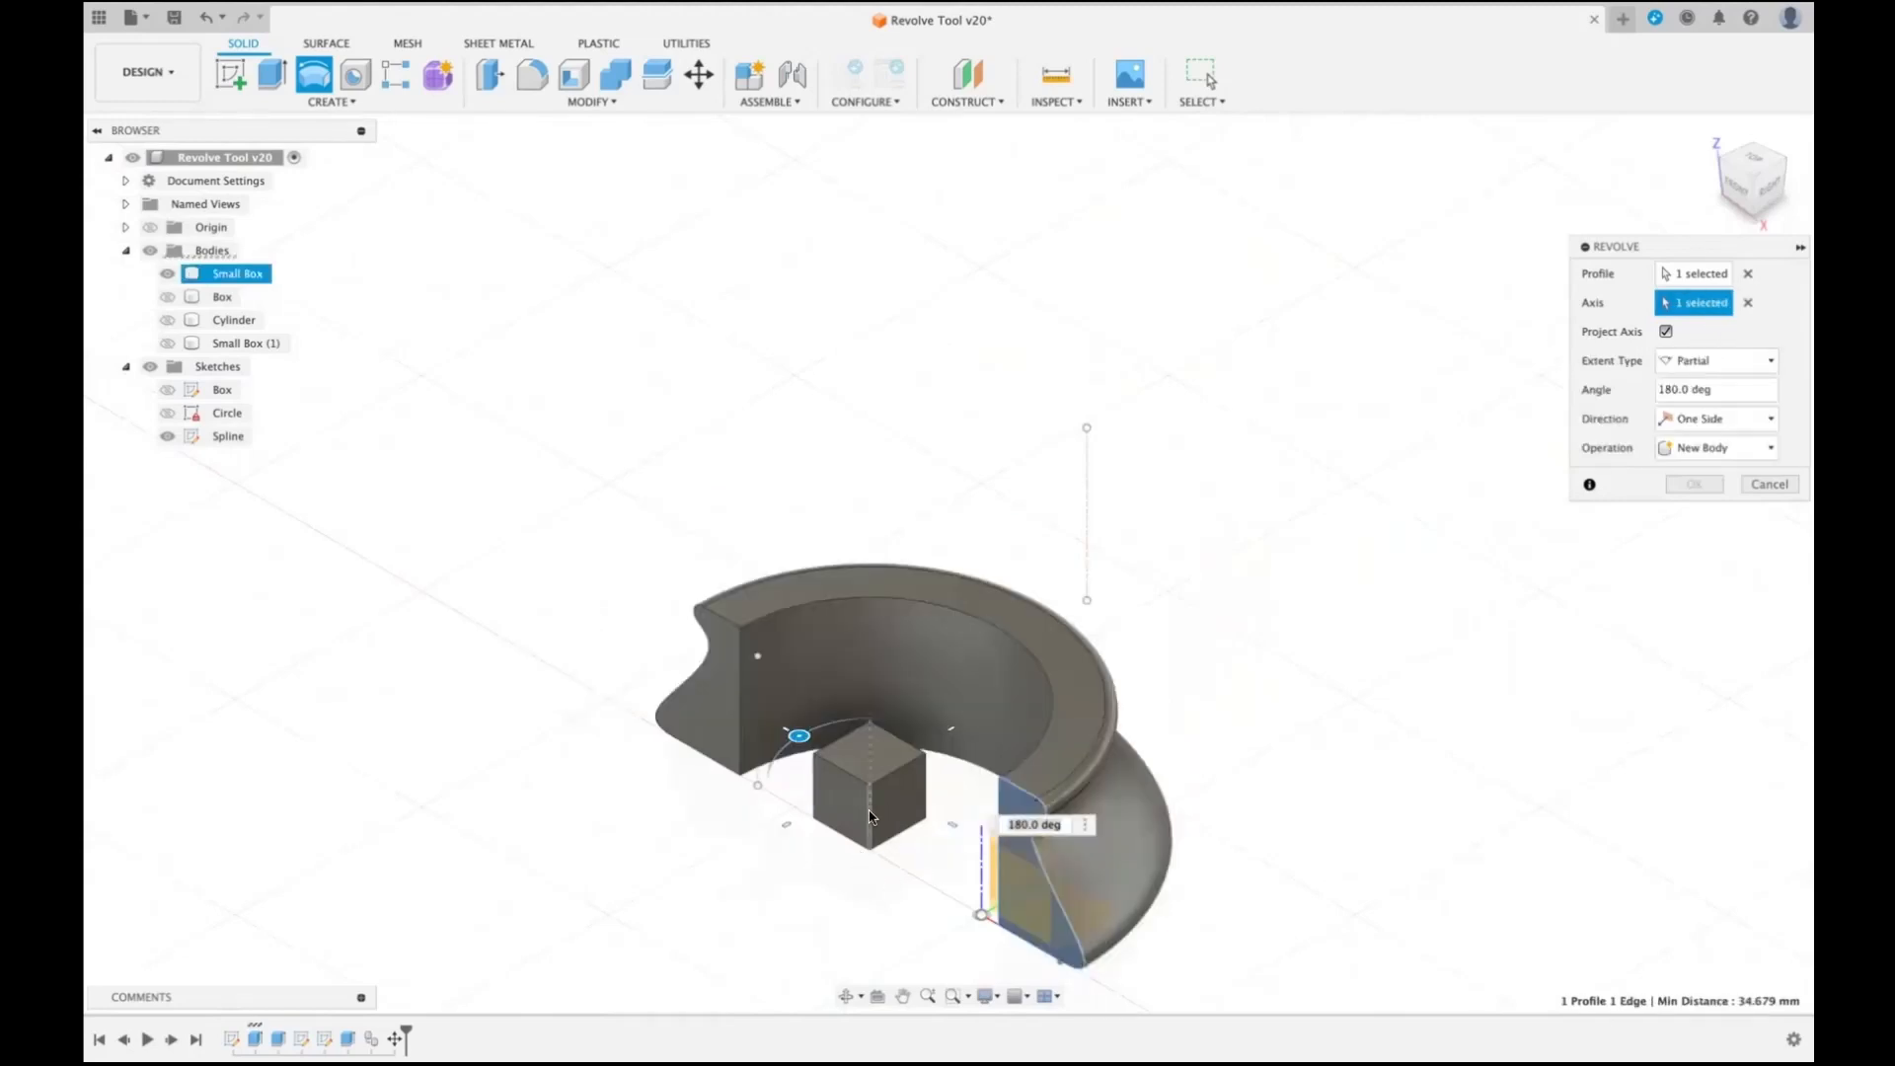
pyautogui.click(1751, 164)
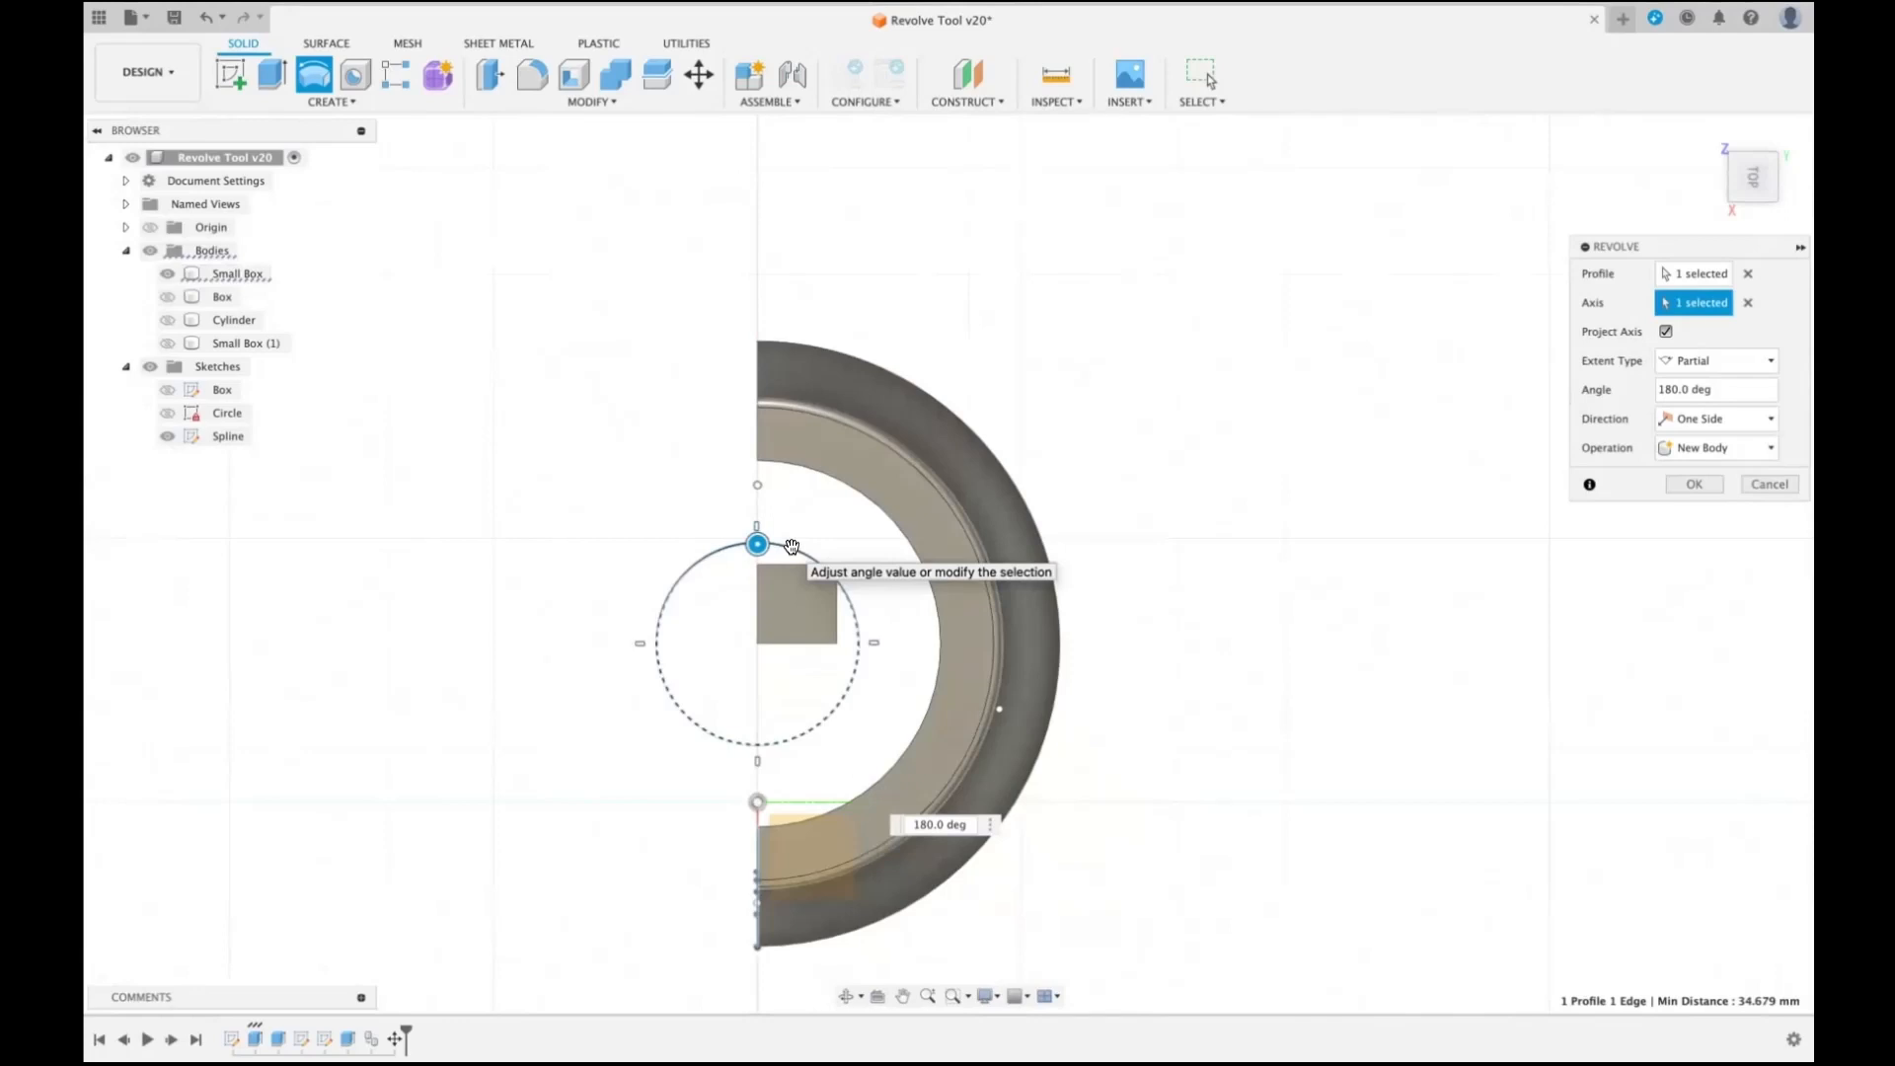
pyautogui.click(1748, 303)
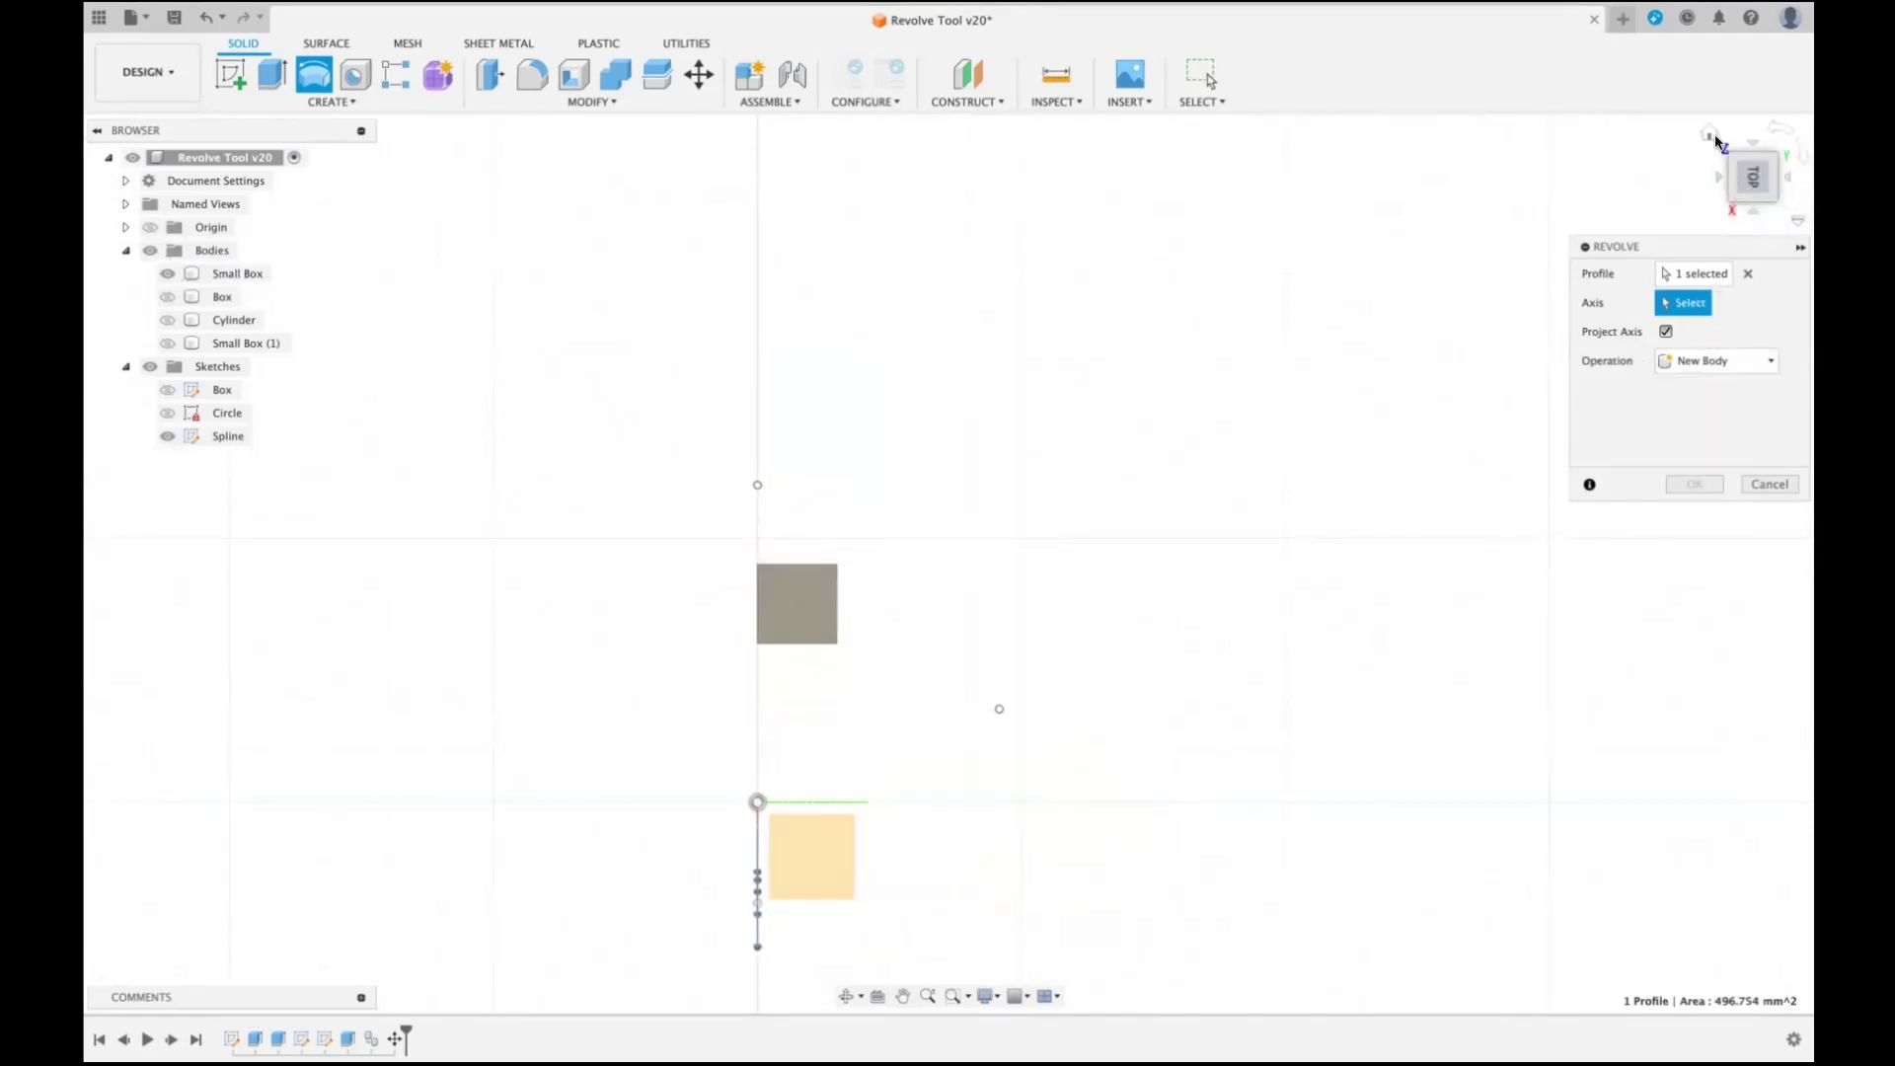
pyautogui.click(1713, 138)
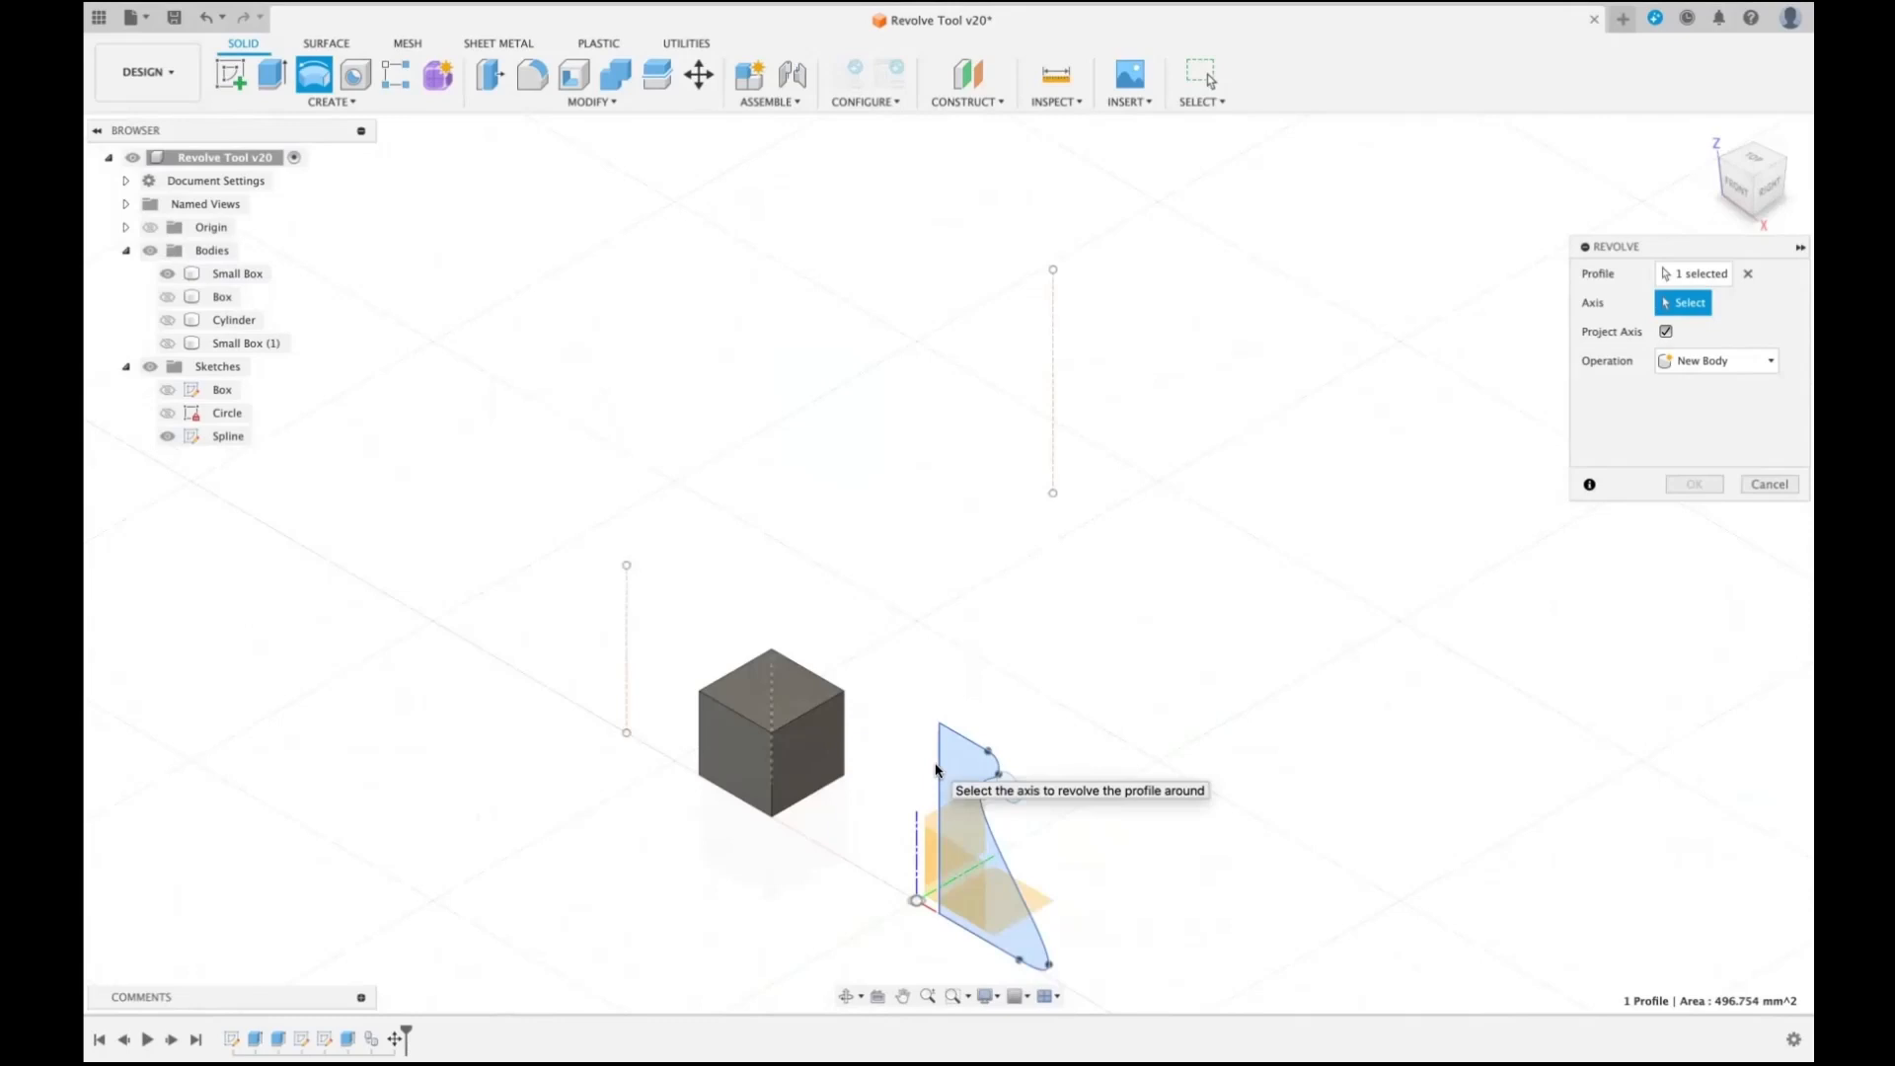
# - Try the profile's upper straight edge and its lower straight edge in turn as the revolve axis, clearing each
pyautogui.scroll(-3, 1018, 700)
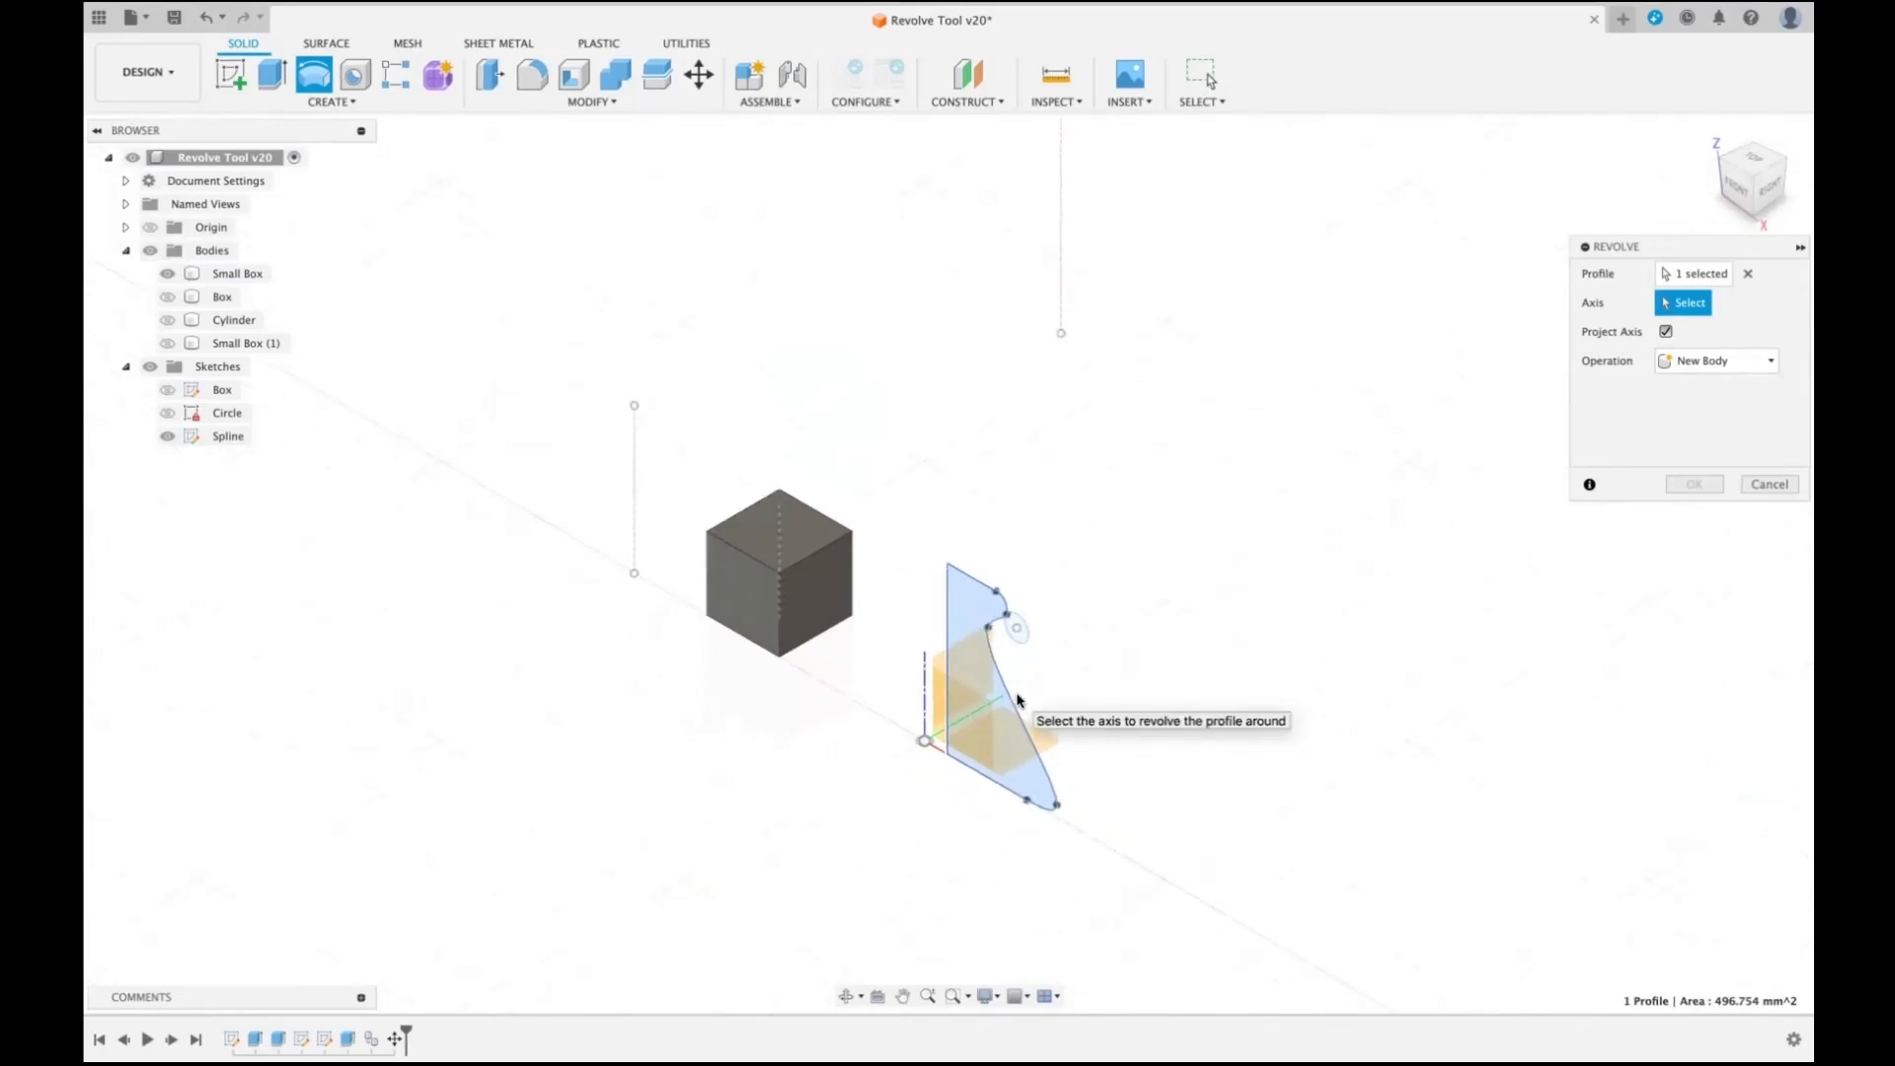
pyautogui.scroll(5, 1018, 700)
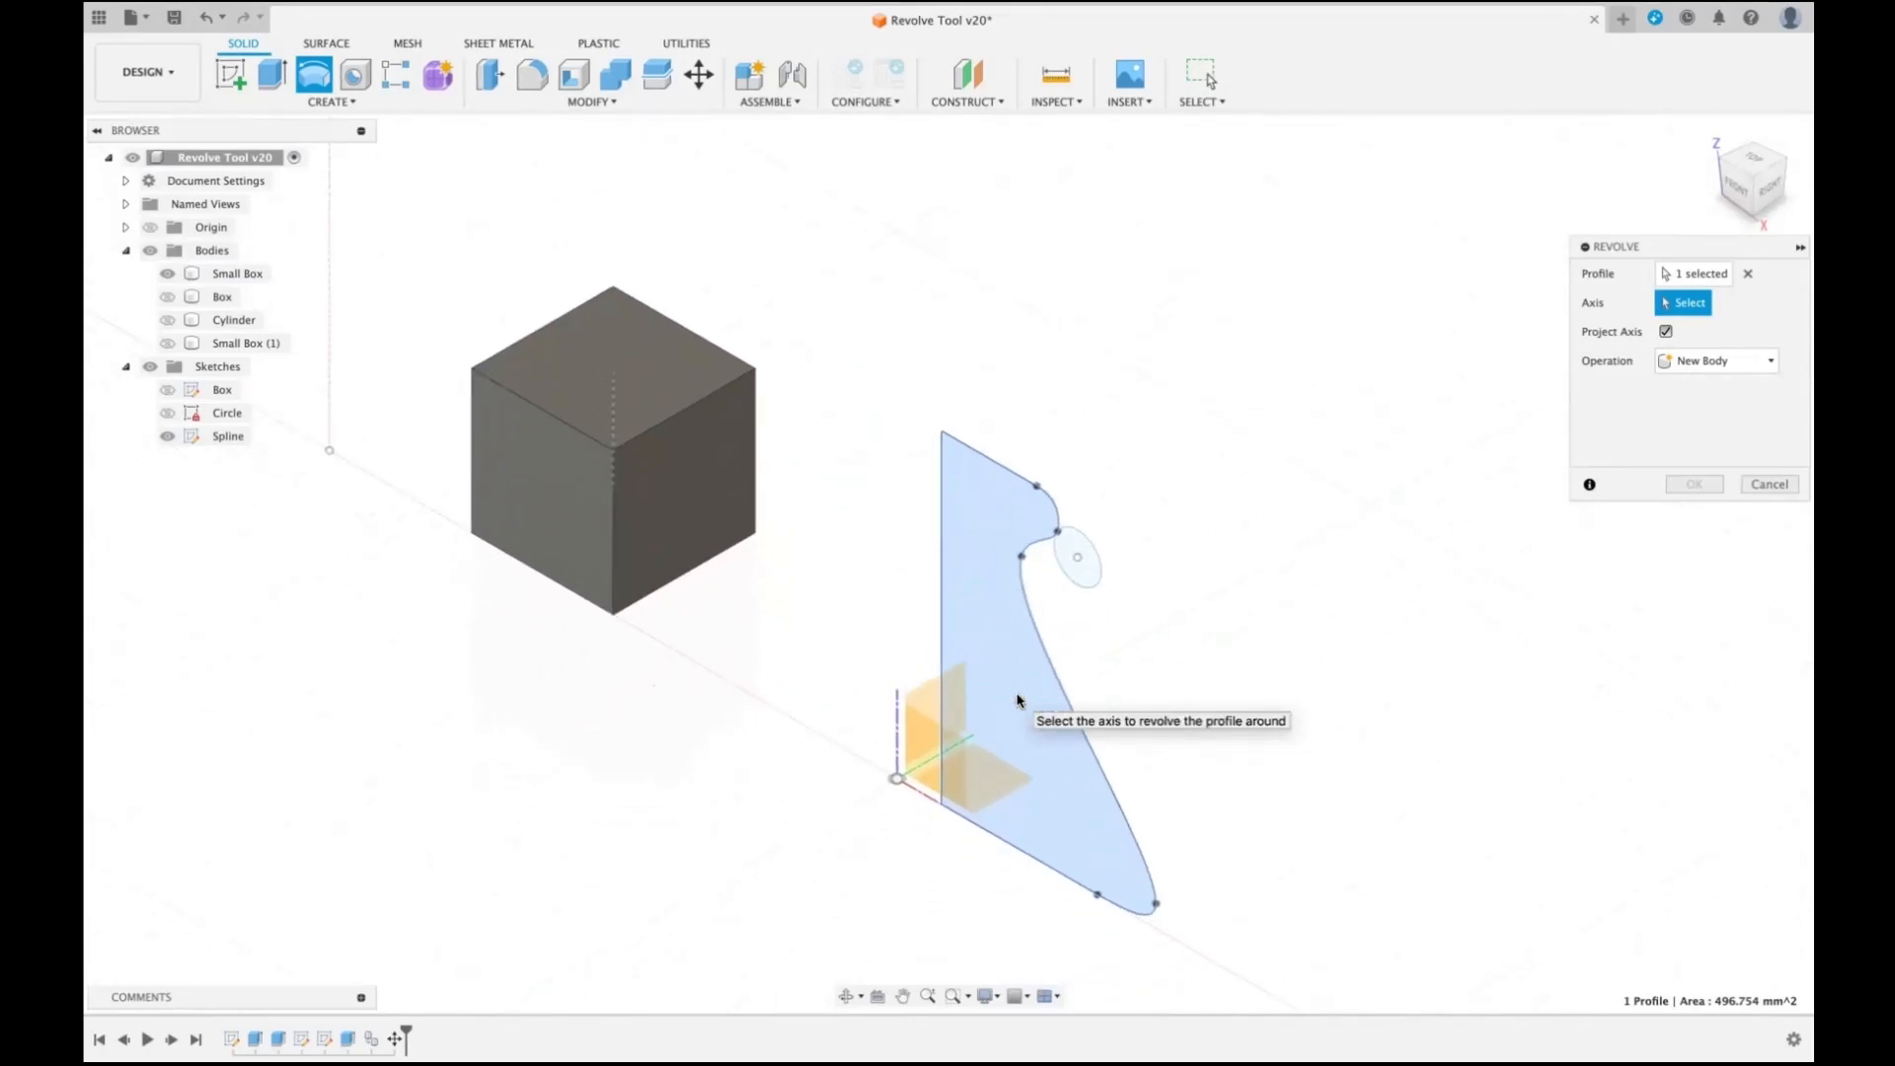
pyautogui.click(985, 455)
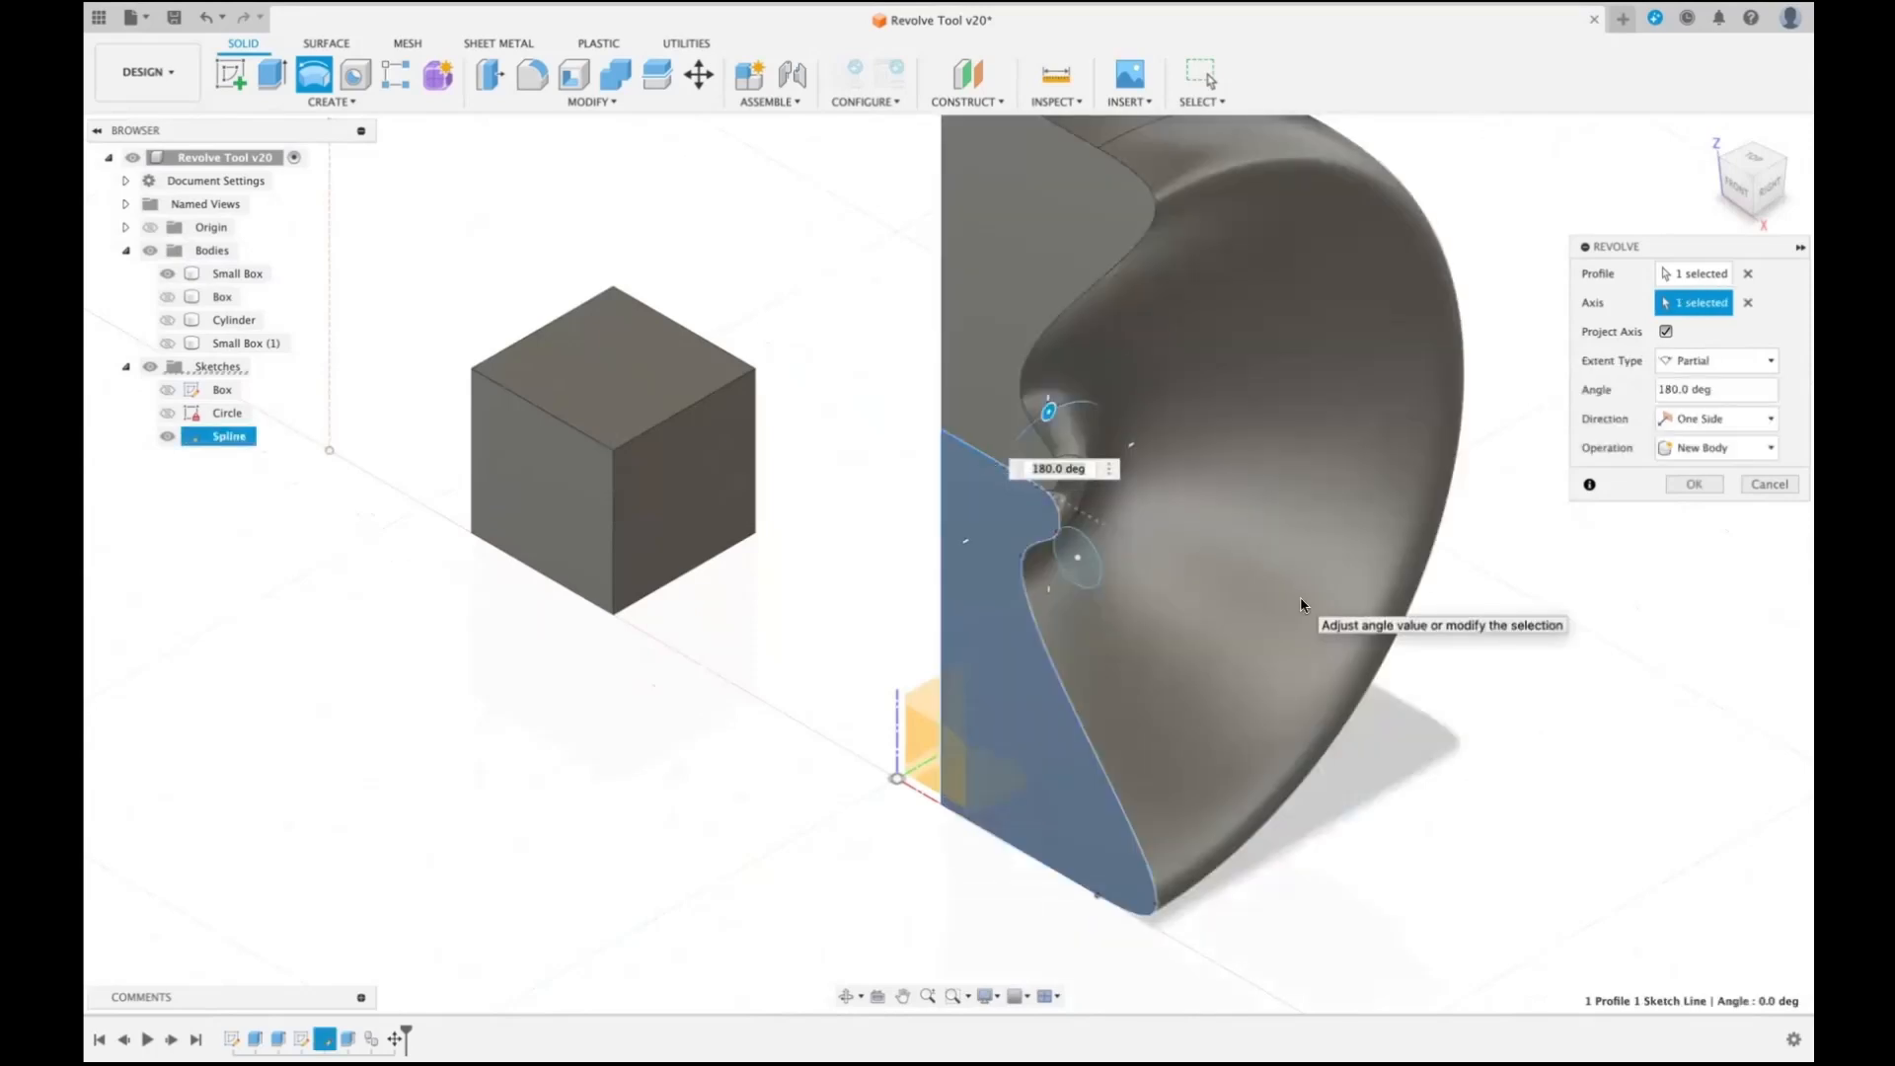
pyautogui.click(1748, 302)
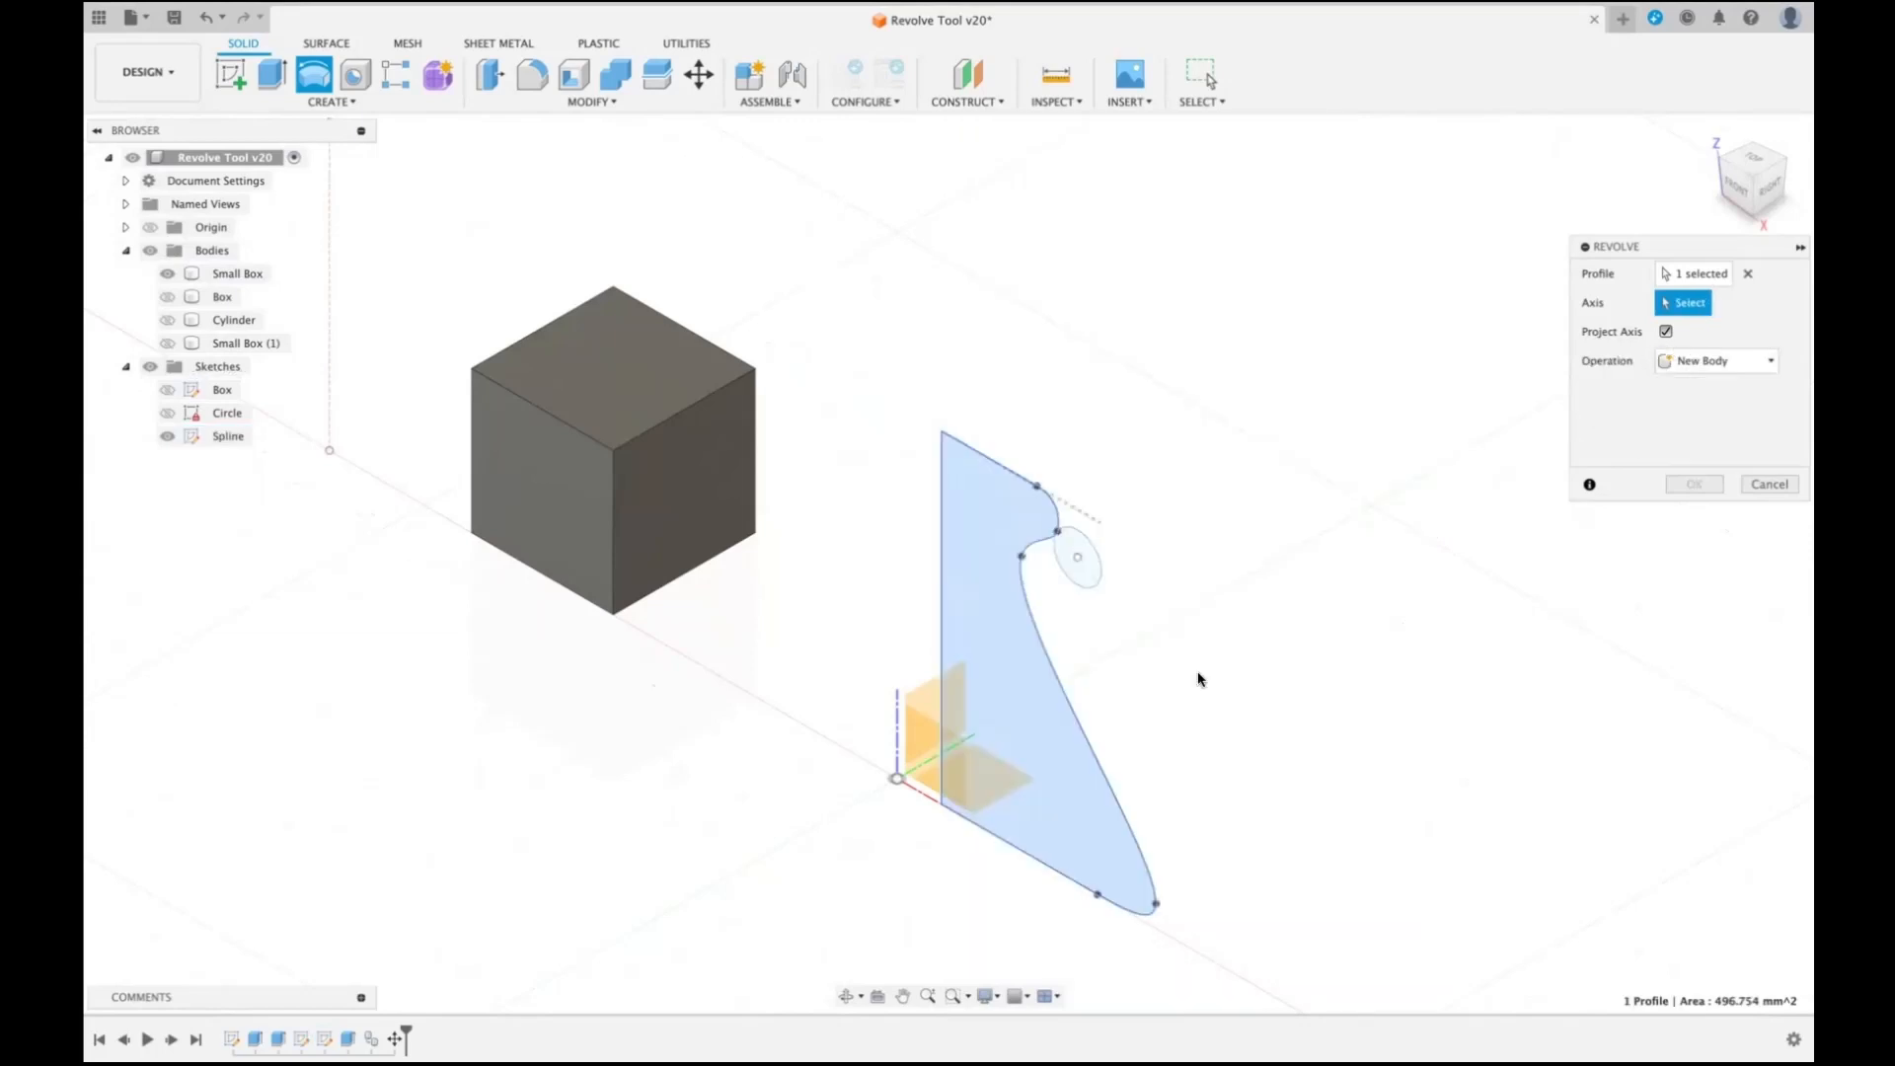
pyautogui.click(1021, 855)
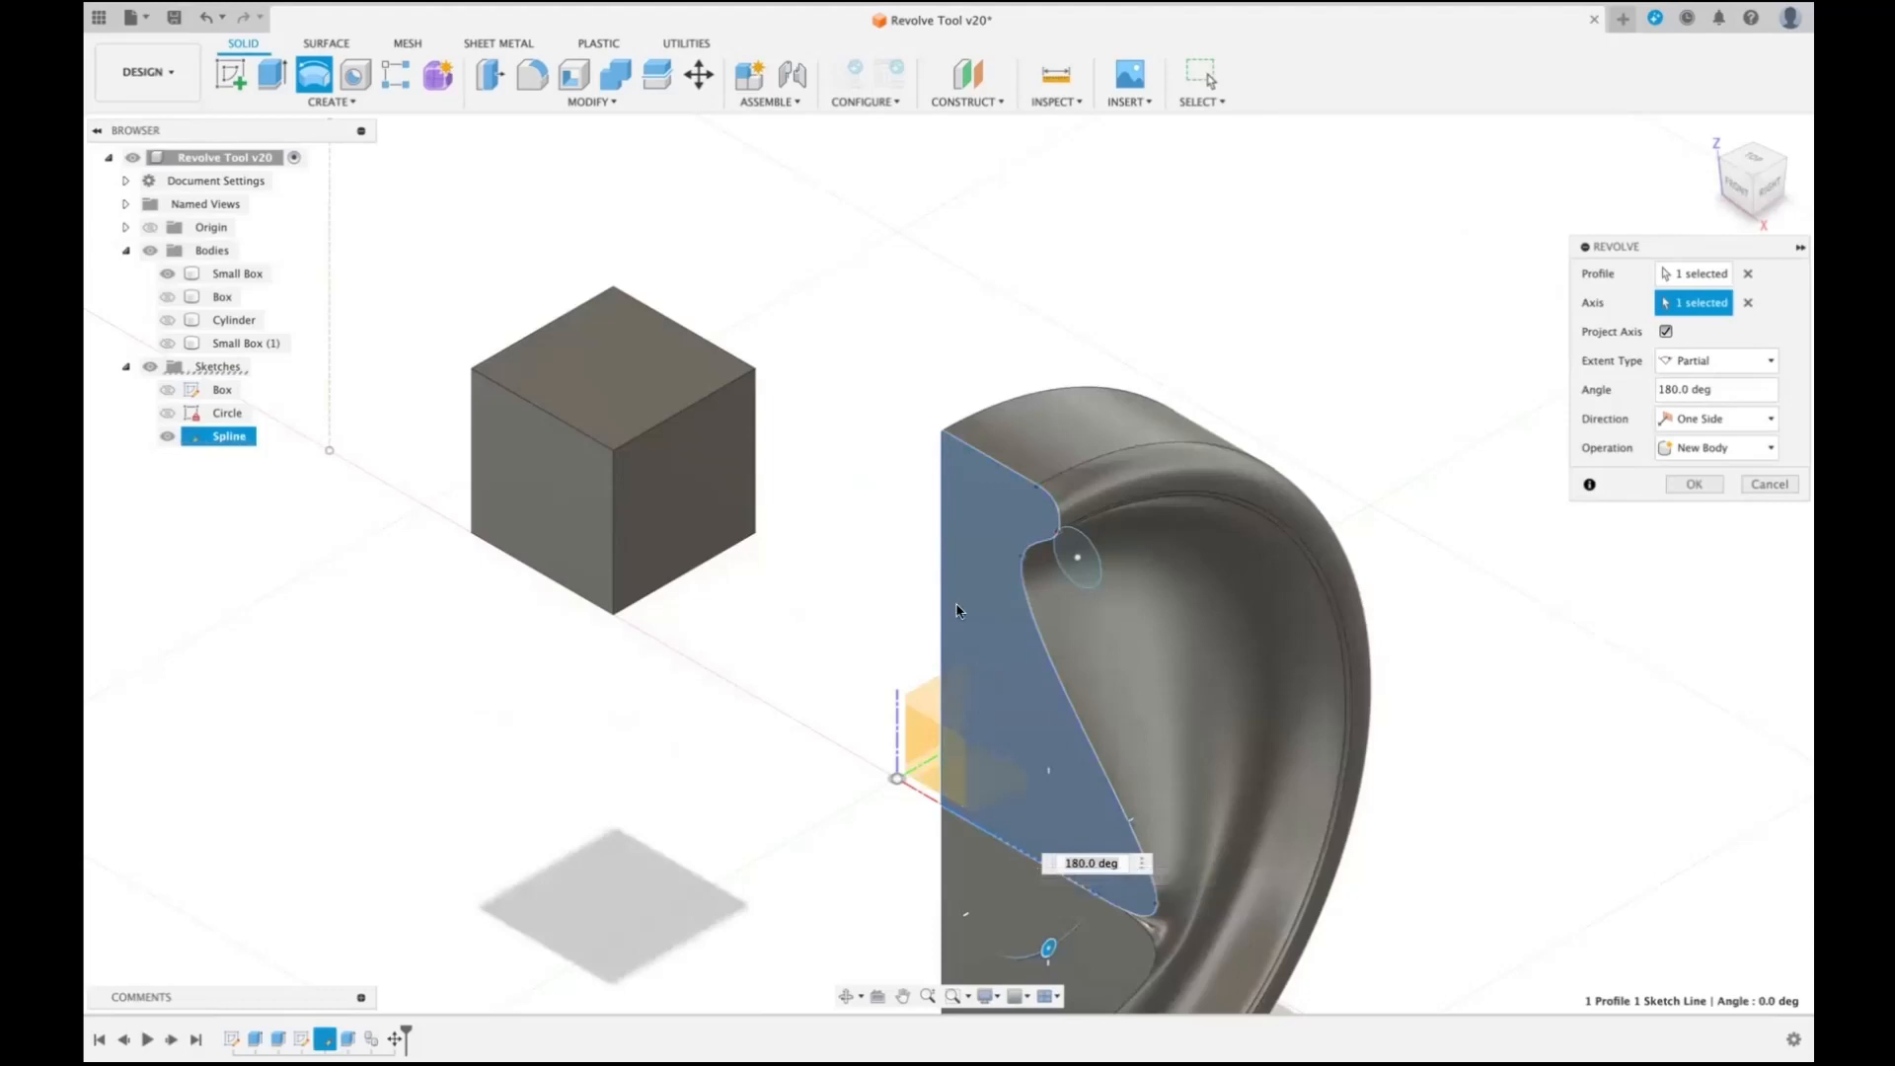
pyautogui.click(1747, 302)
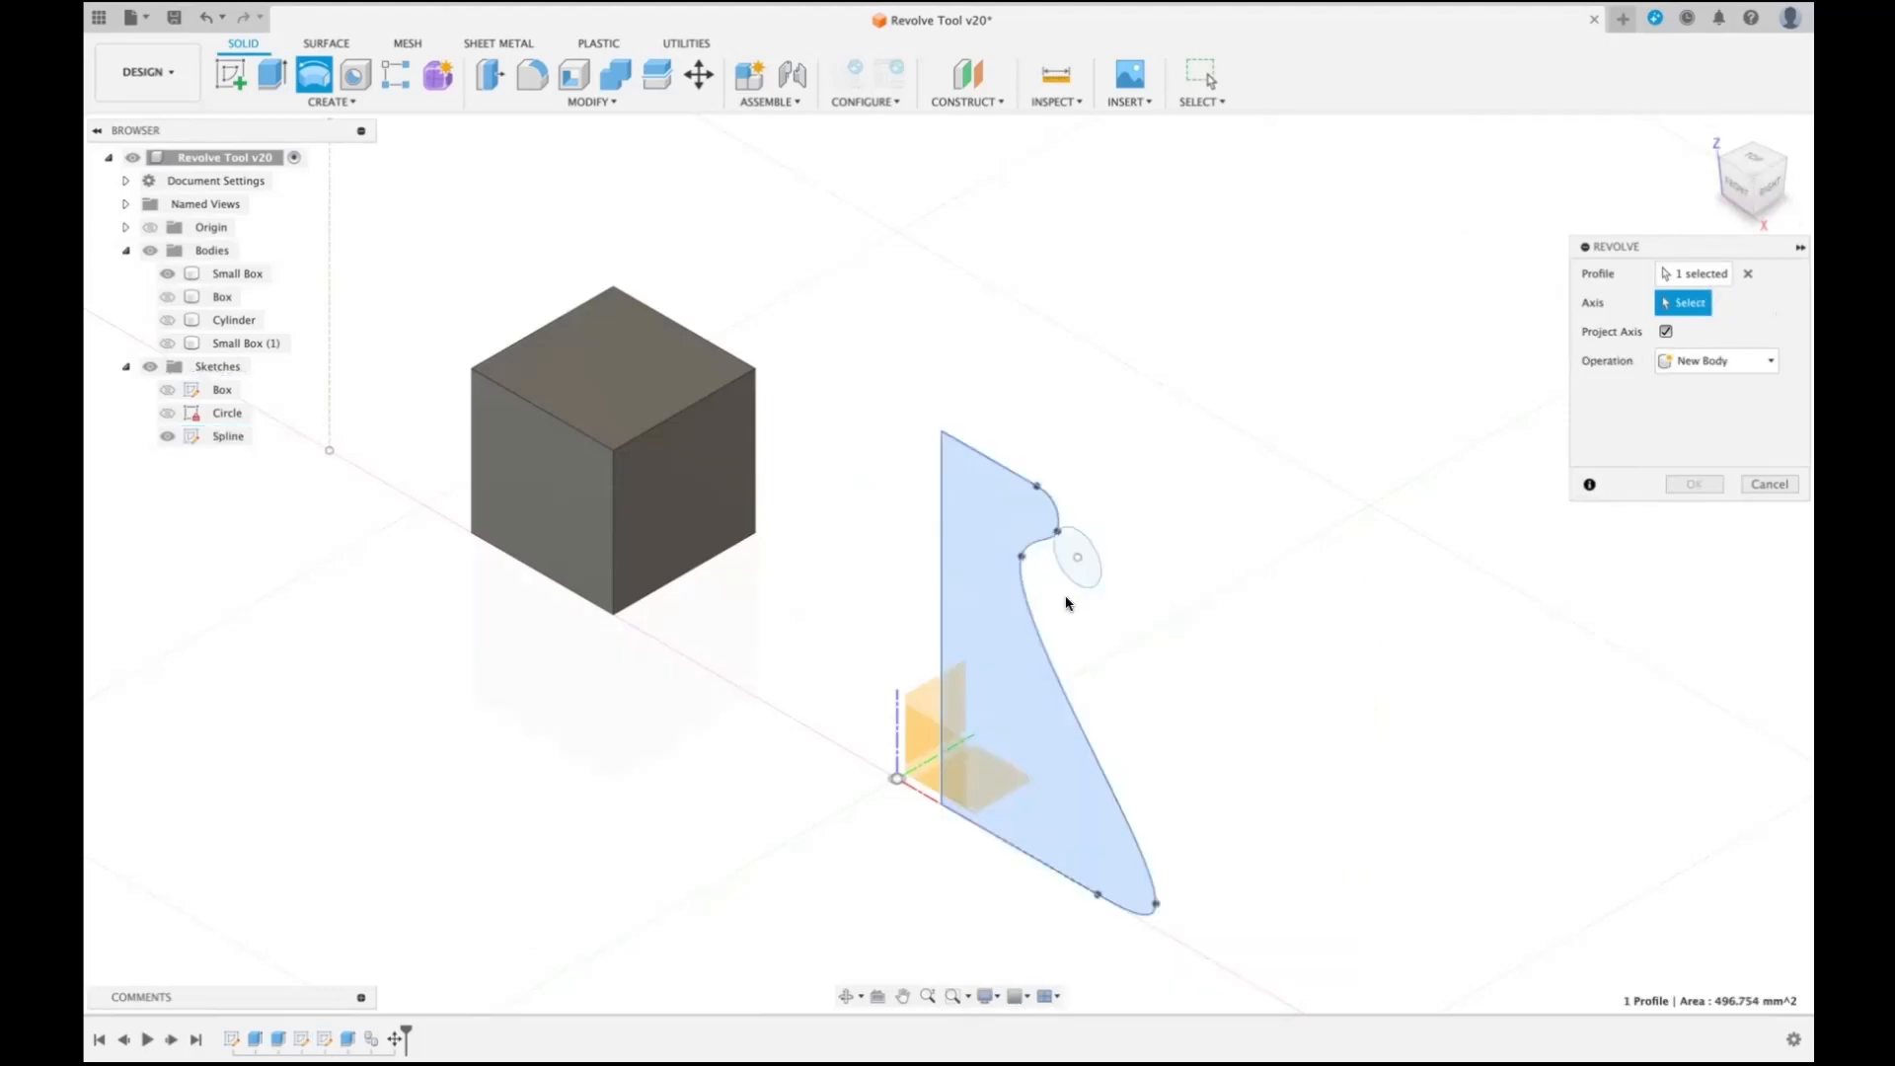
# - Try the profile's vertical straight edge as the revolve axis and clear the axis selection
pyautogui.click(941, 562)
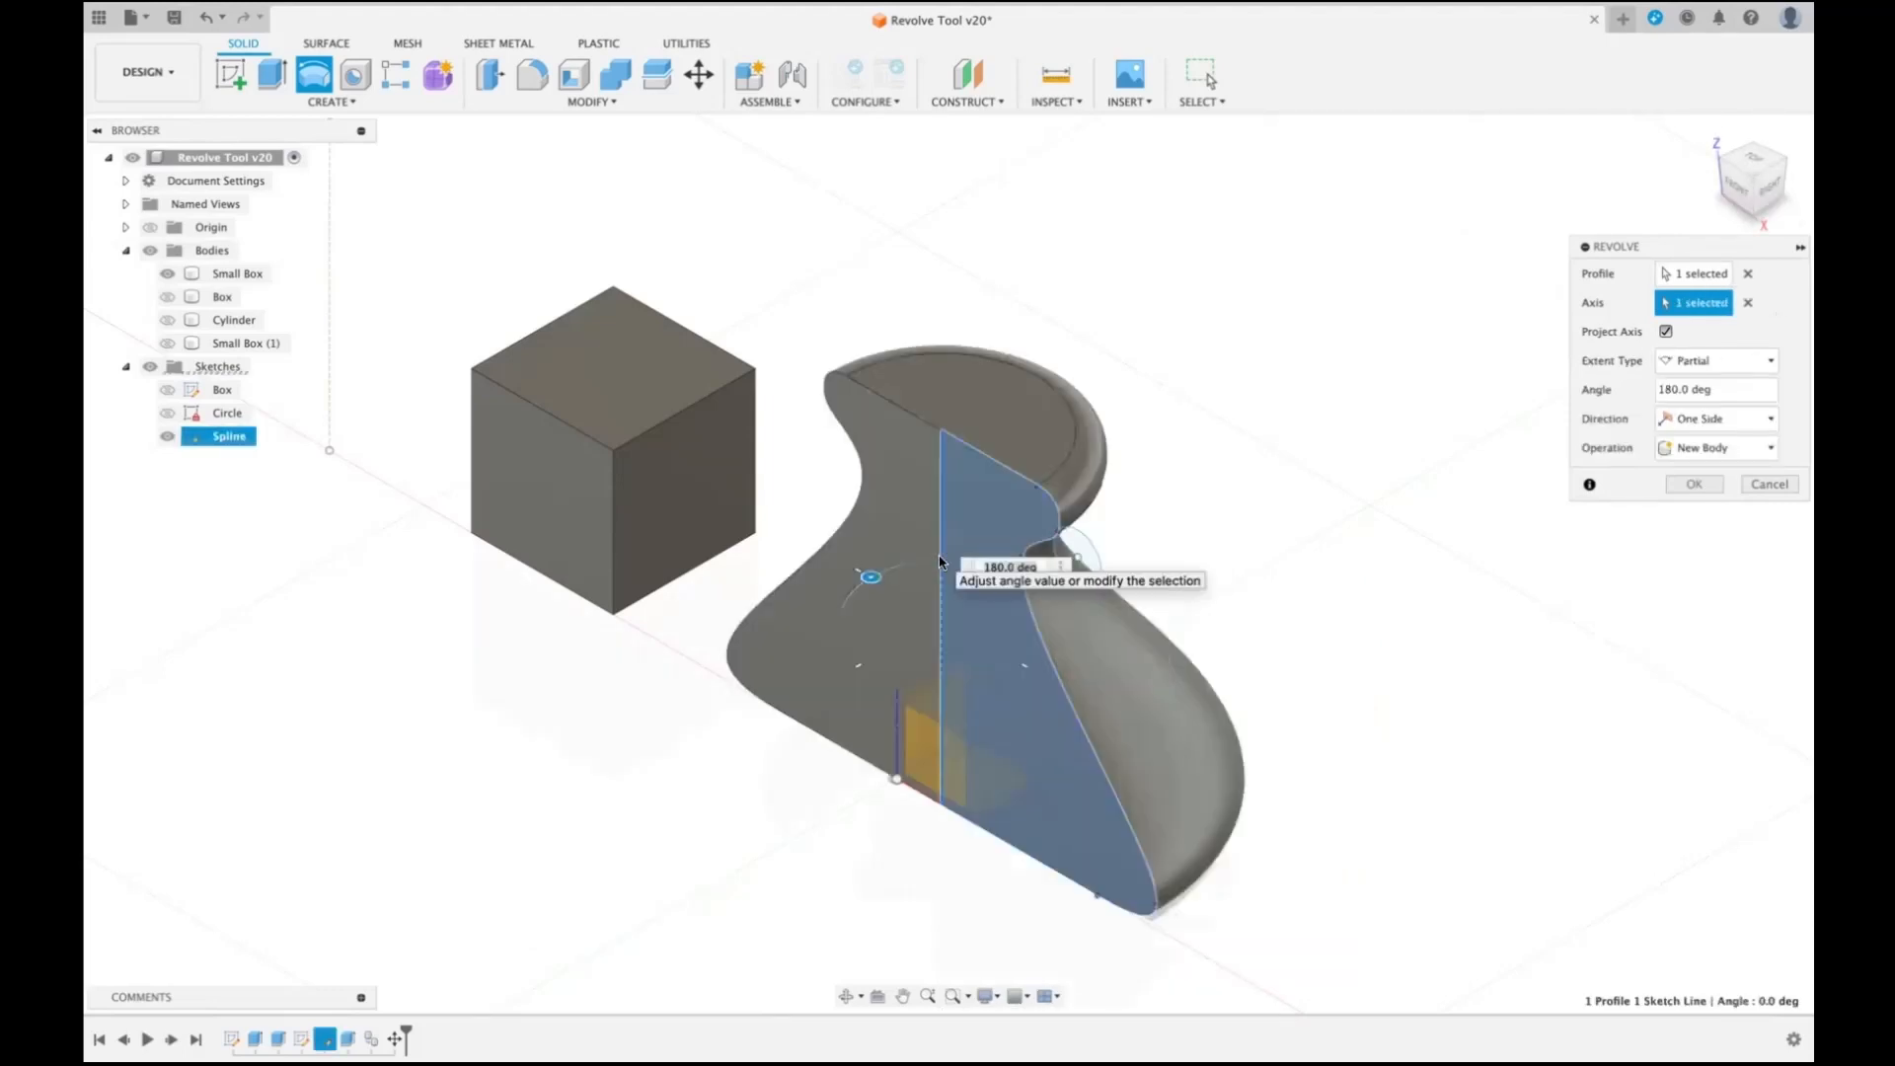
pyautogui.click(1747, 303)
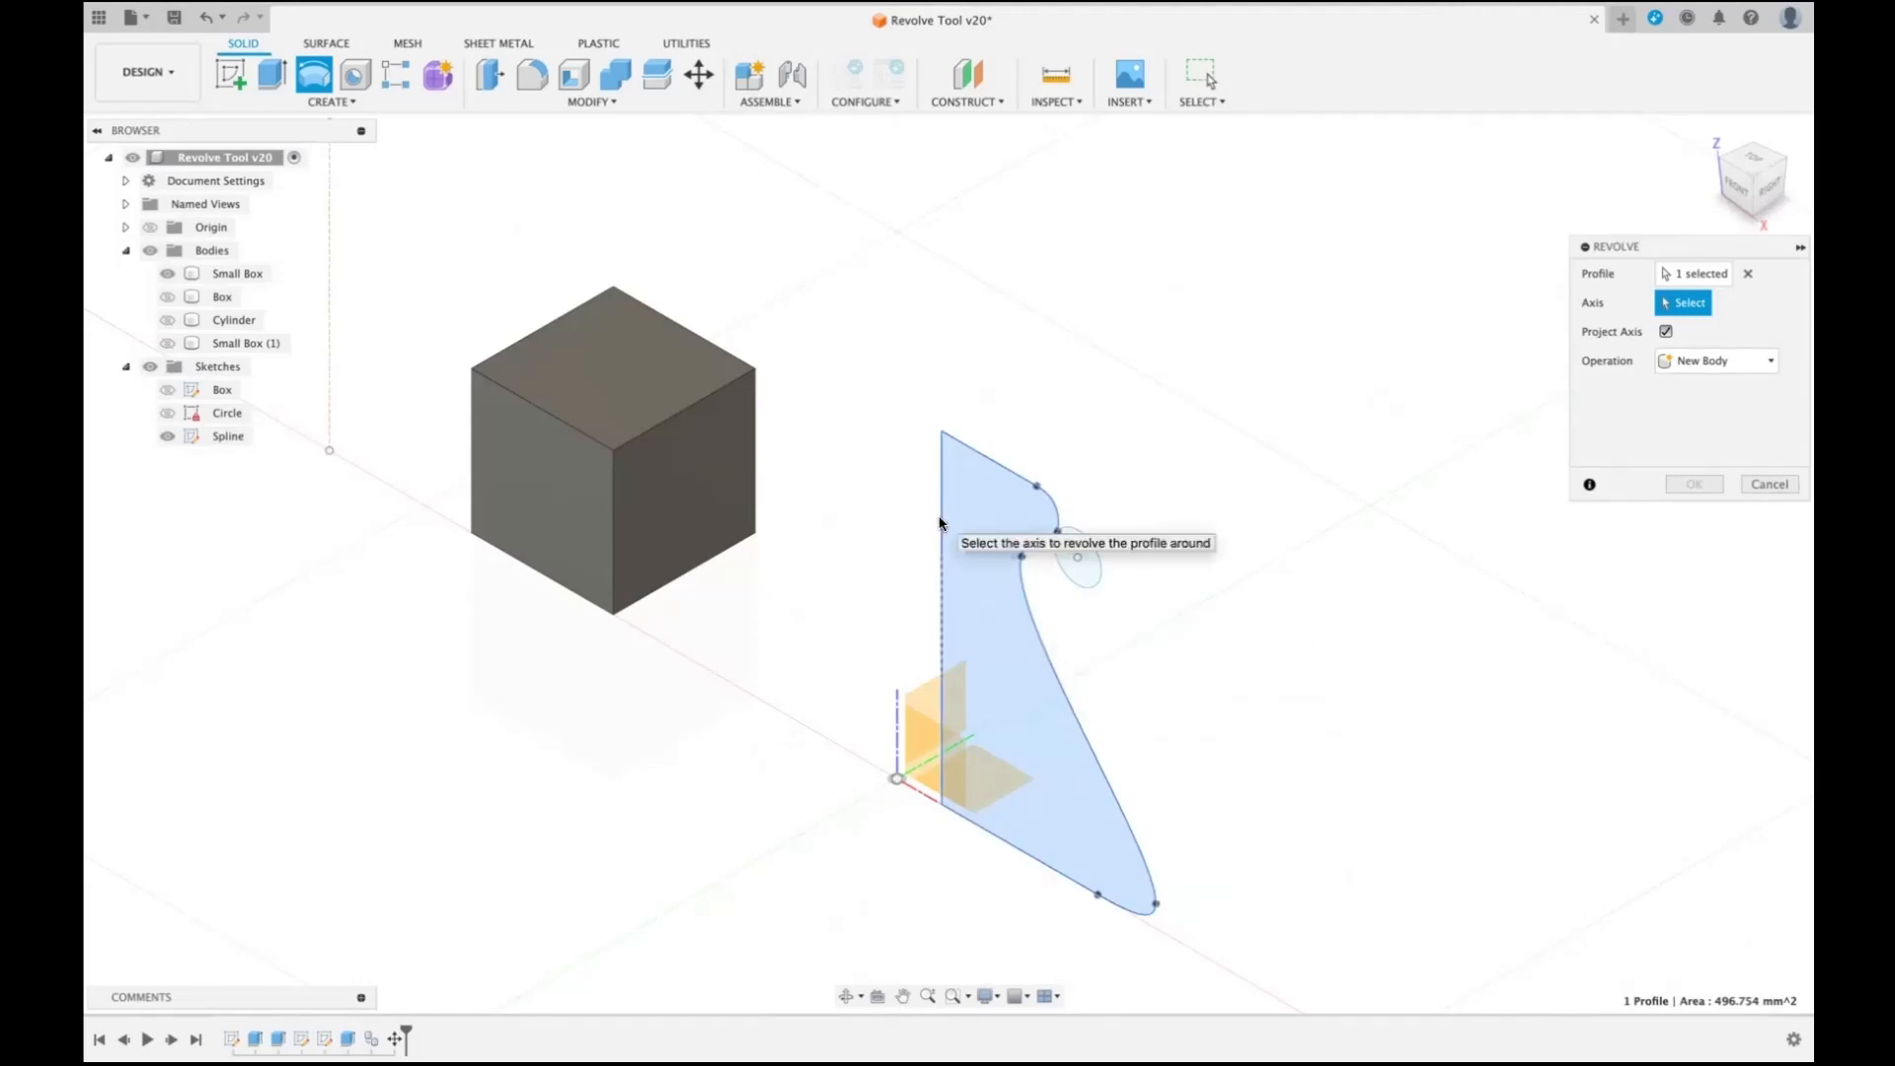
# - Set the raised vertical sketch line set back from the profile's plane as the revolve axis and hide the Small Box body
pyautogui.scroll(-5, 932, 525)
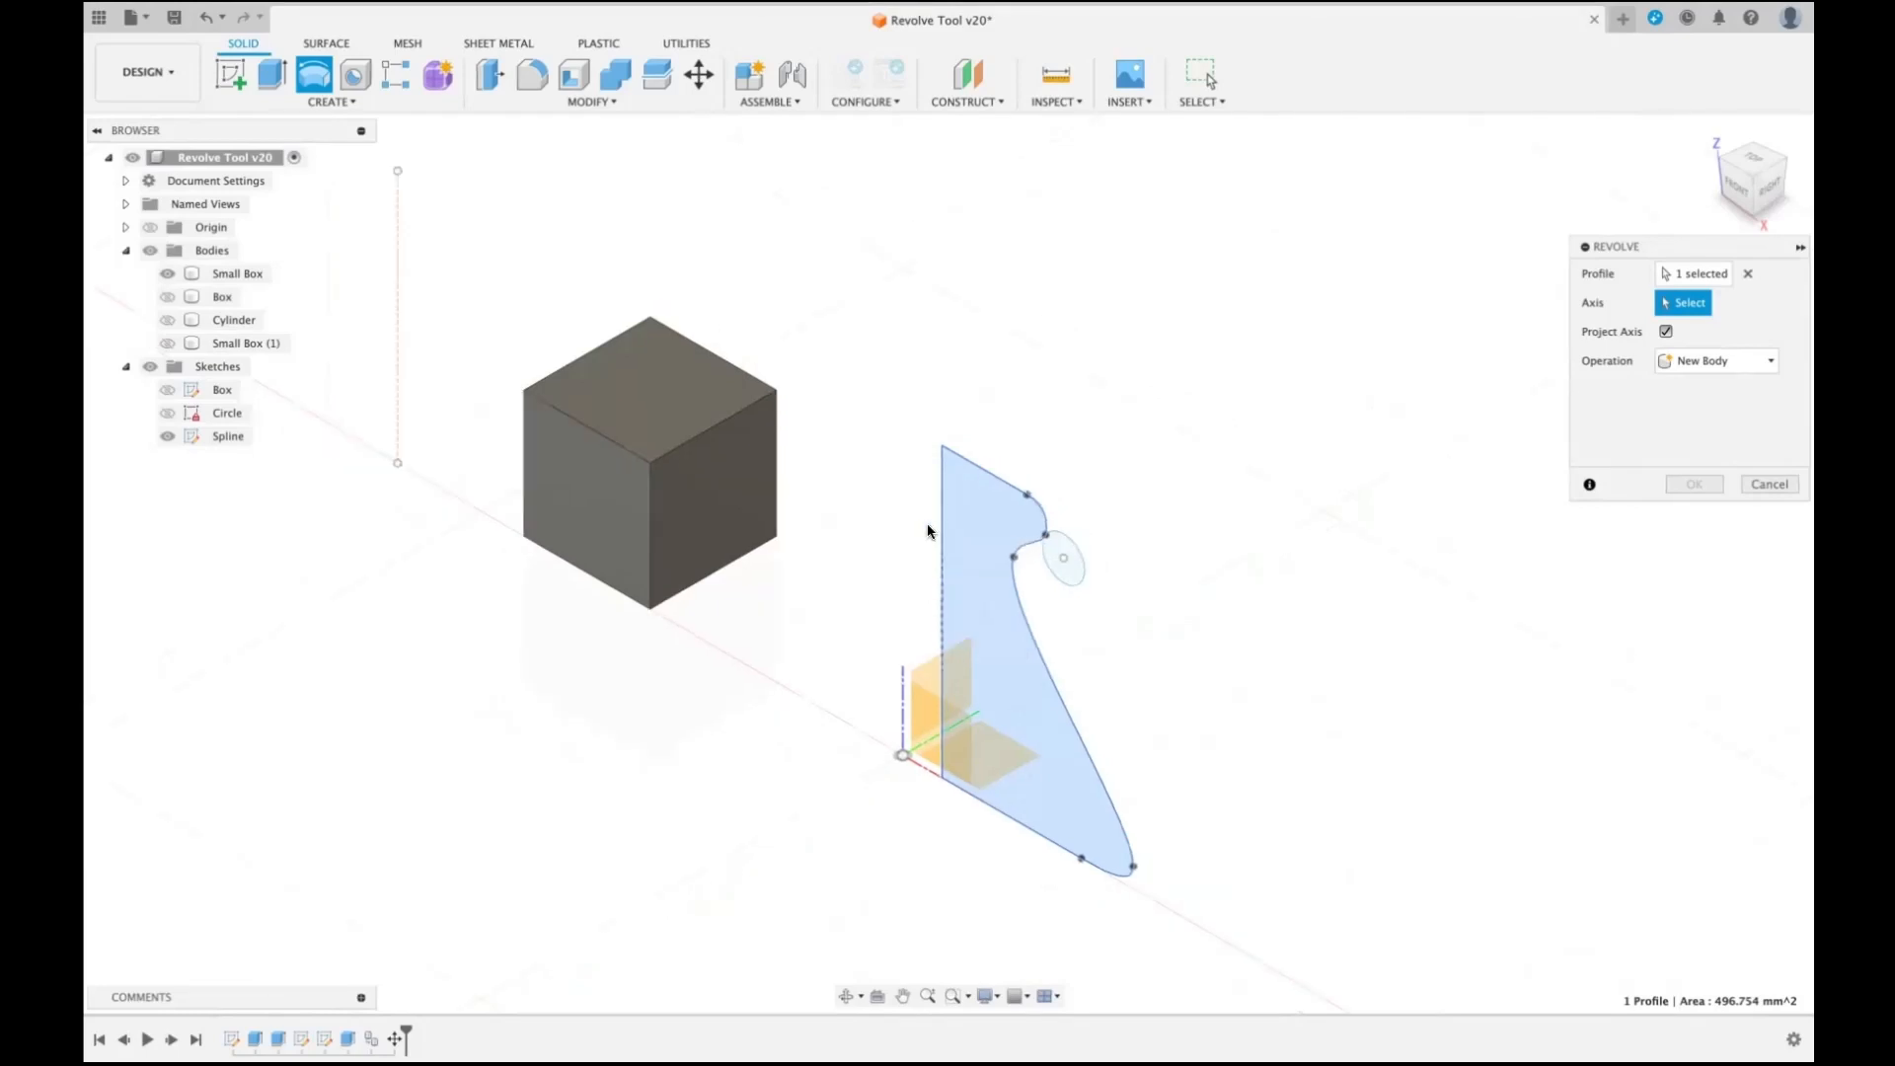
pyautogui.scroll(3, 926, 530)
pyautogui.hscroll(2, 926, 531)
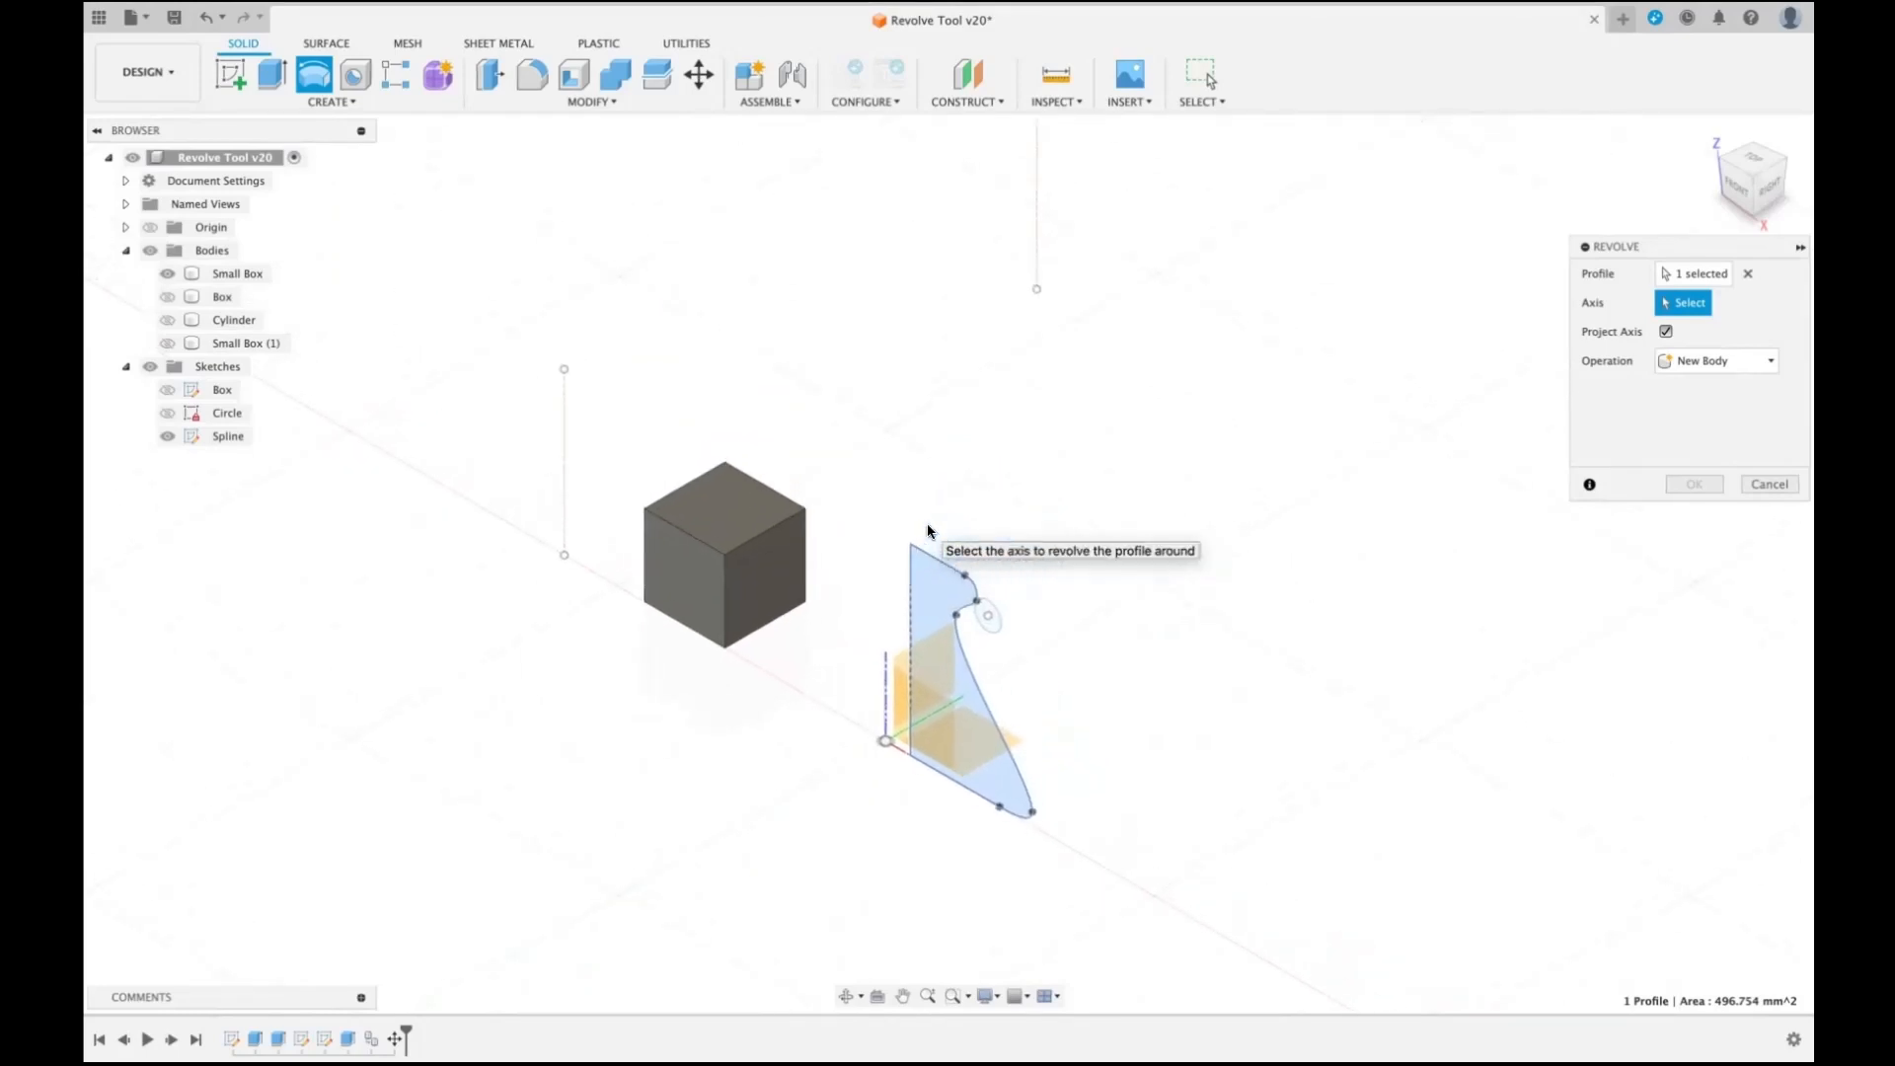
pyautogui.scroll(1, 928, 531)
pyautogui.hscroll(1, 927, 531)
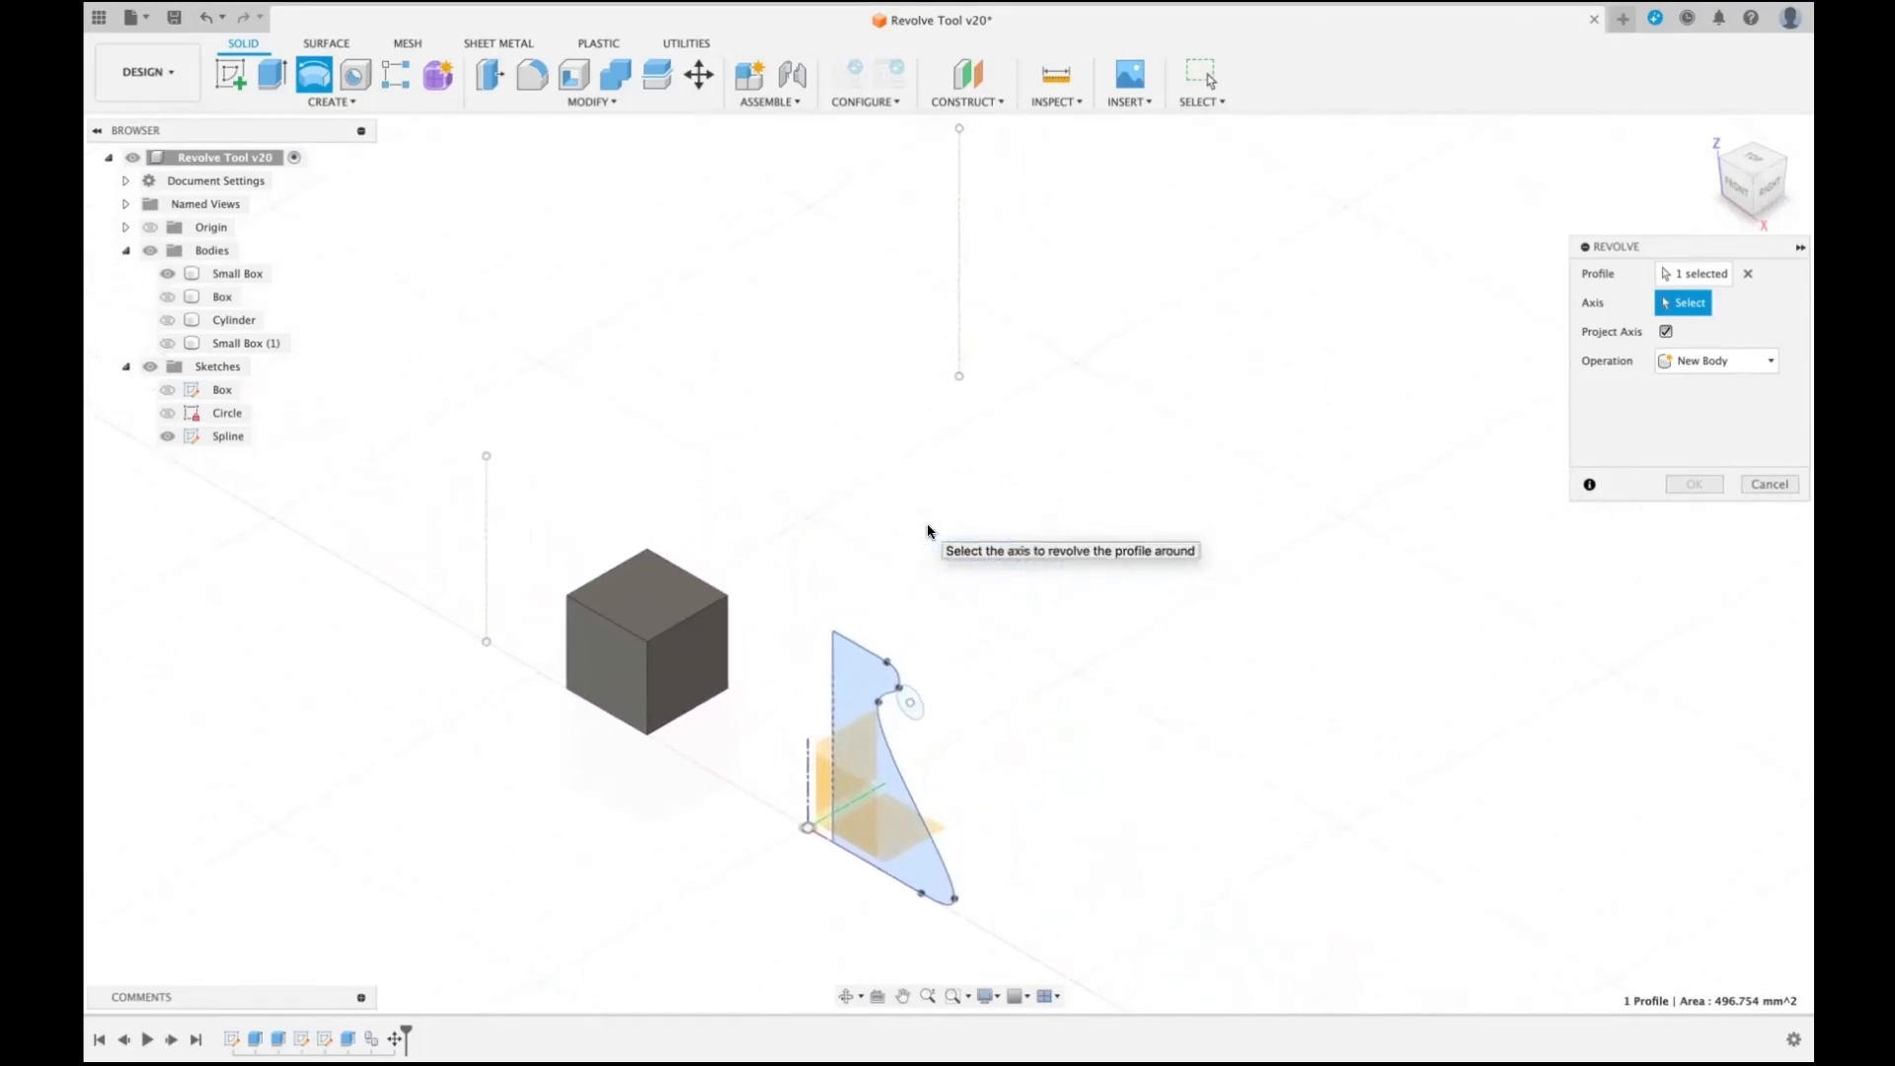
pyautogui.click(1767, 190)
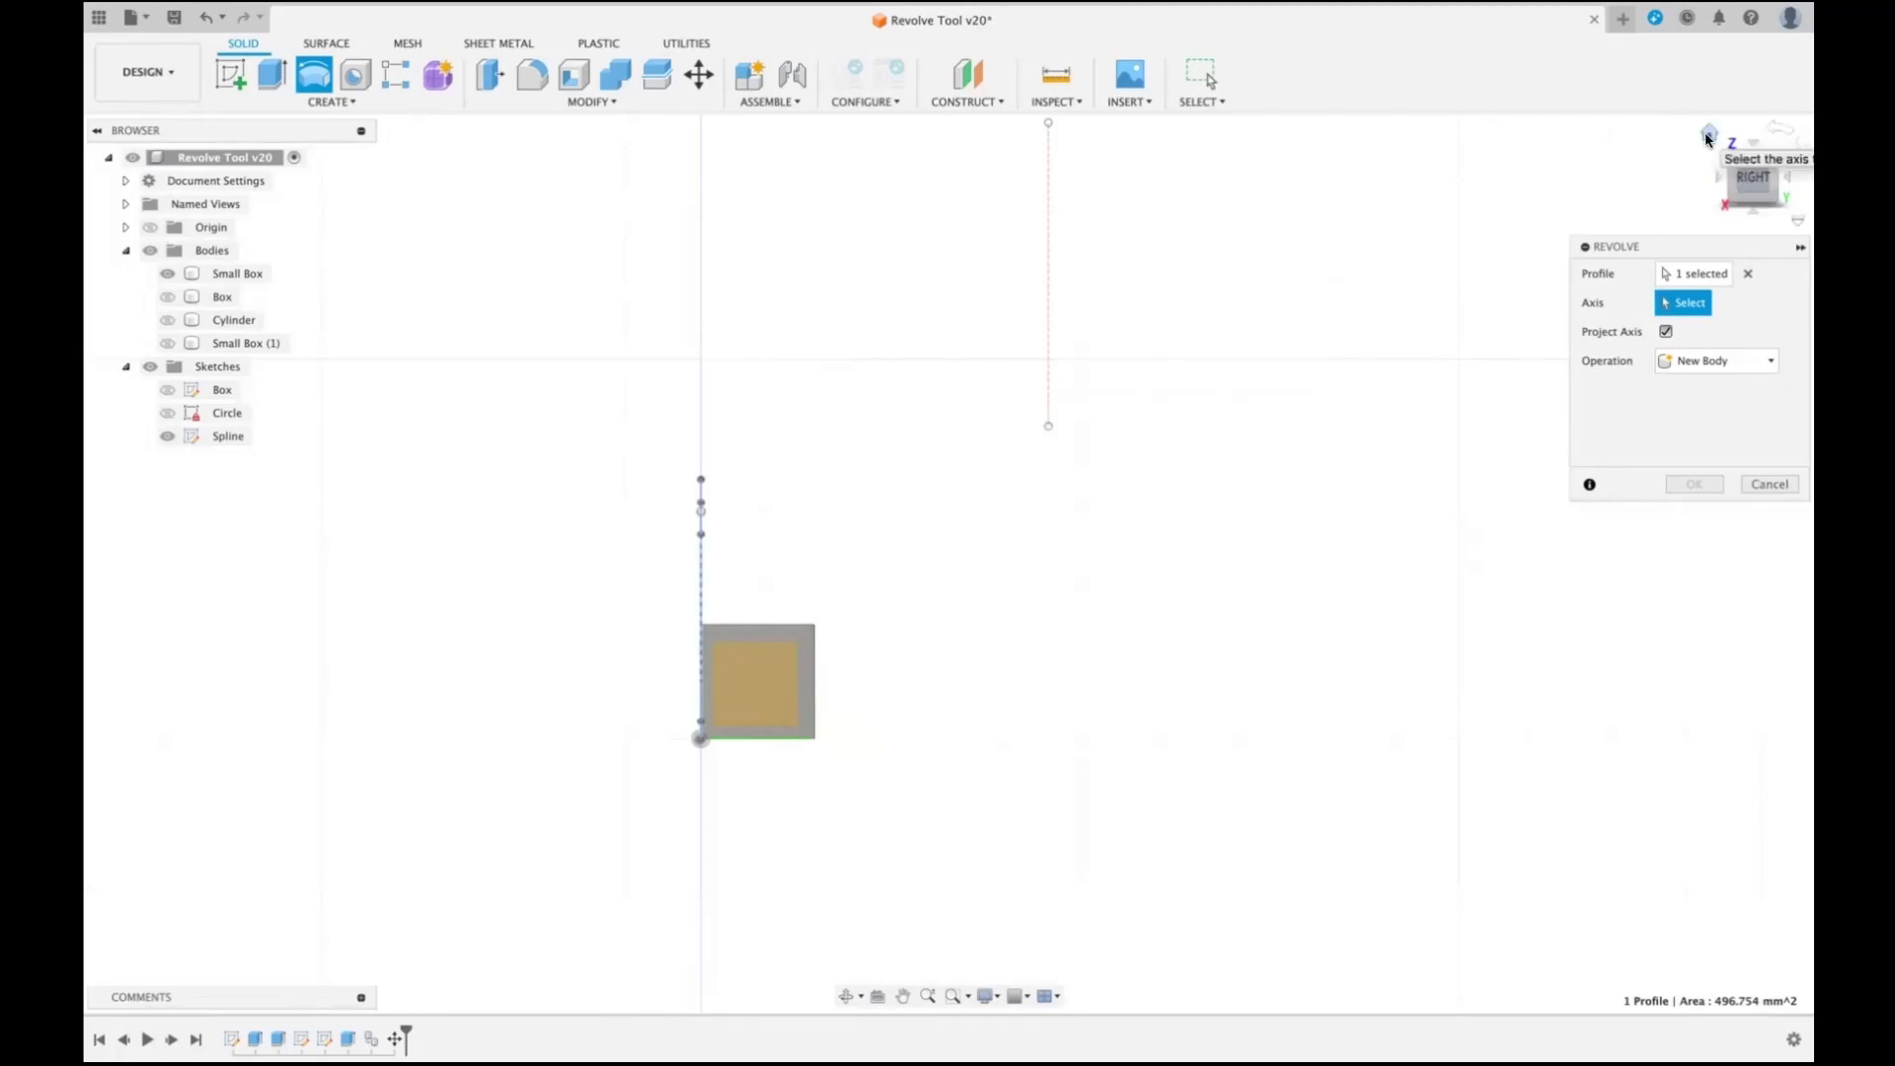
pyautogui.click(1710, 139)
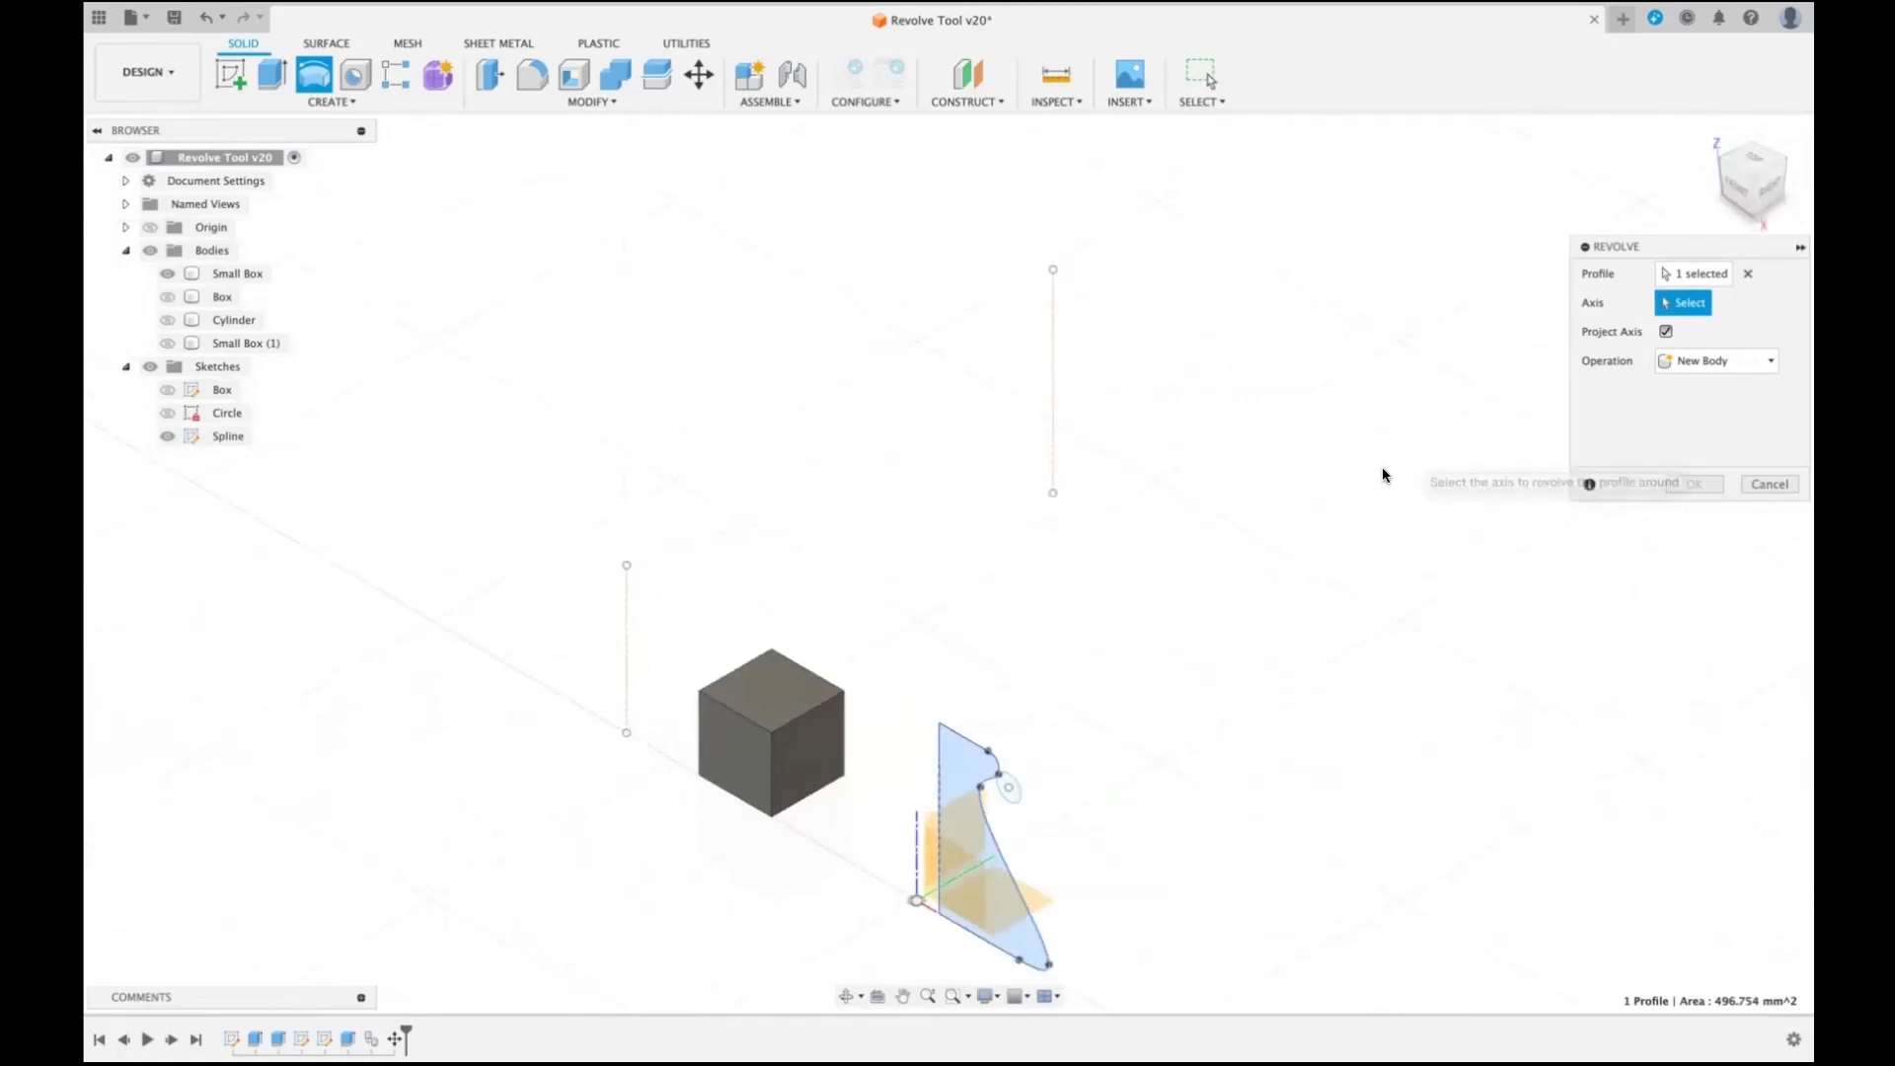
pyautogui.click(1052, 357)
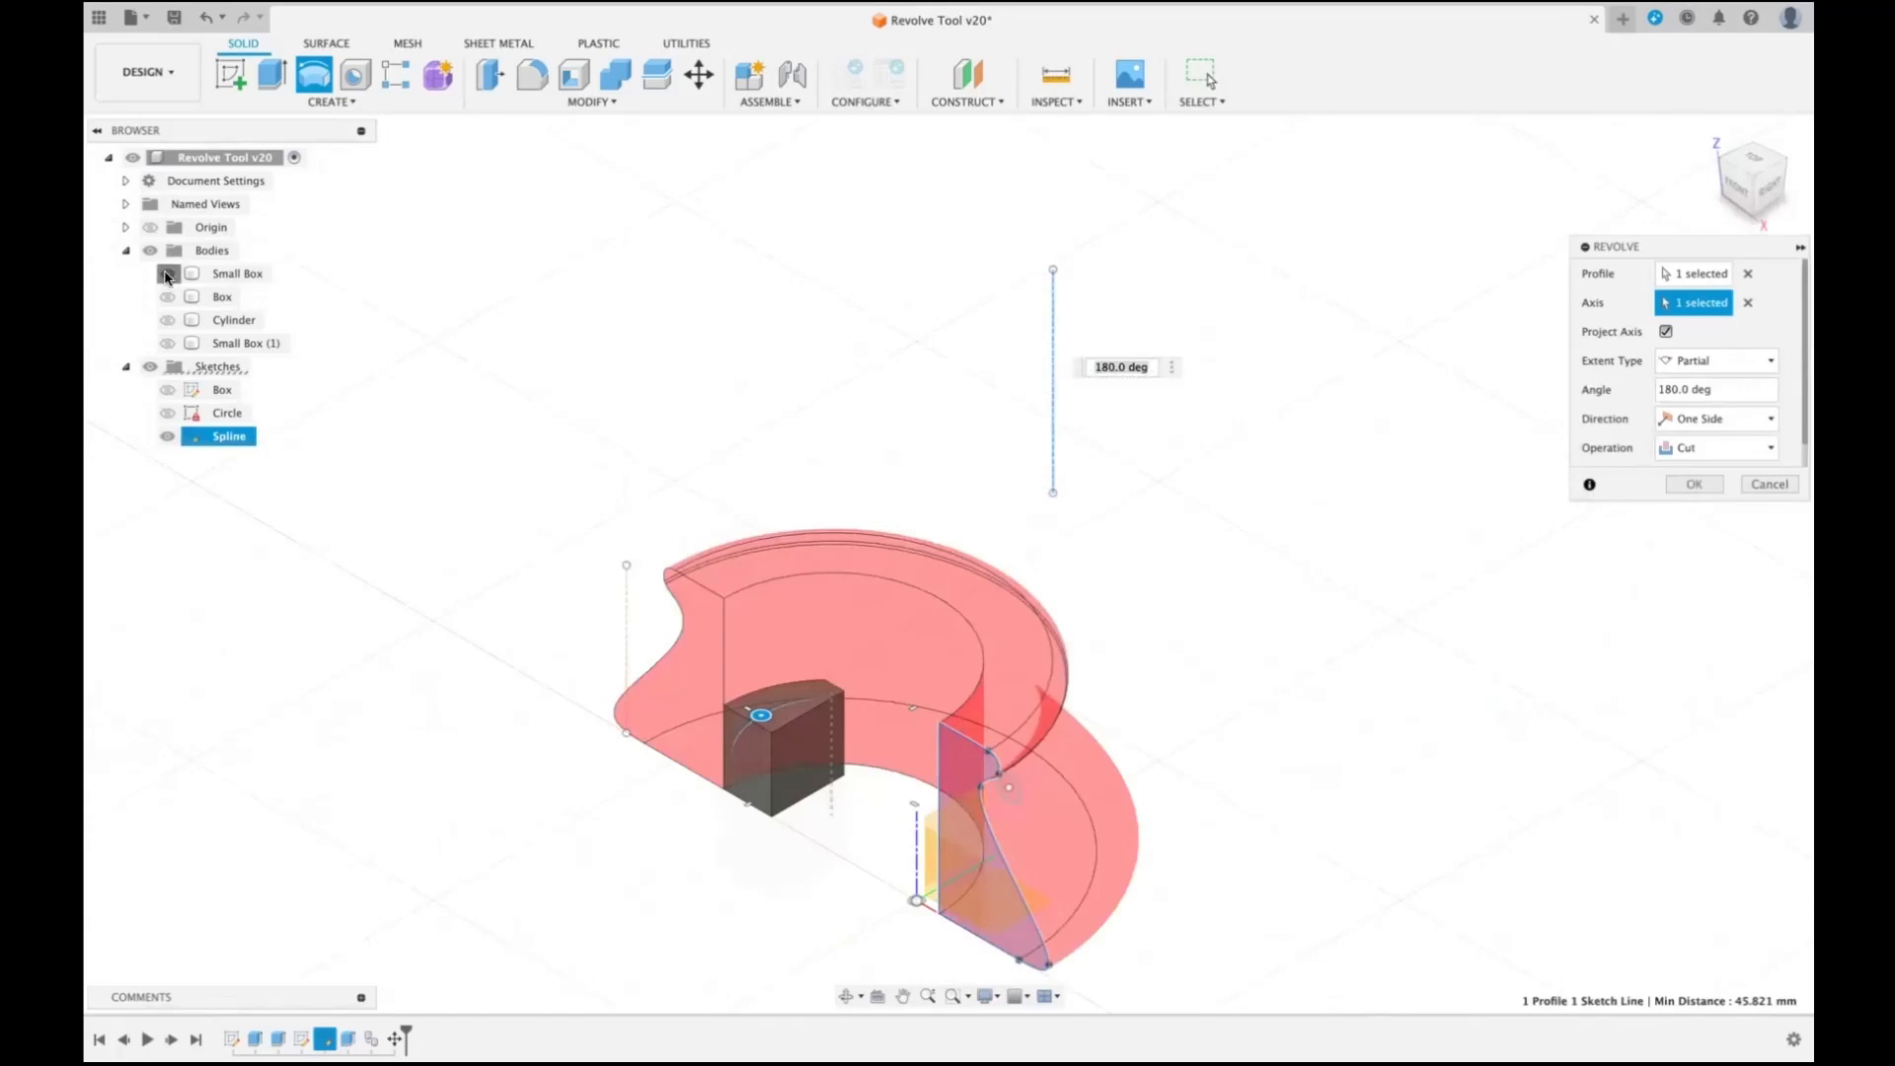
pyautogui.click(167, 274)
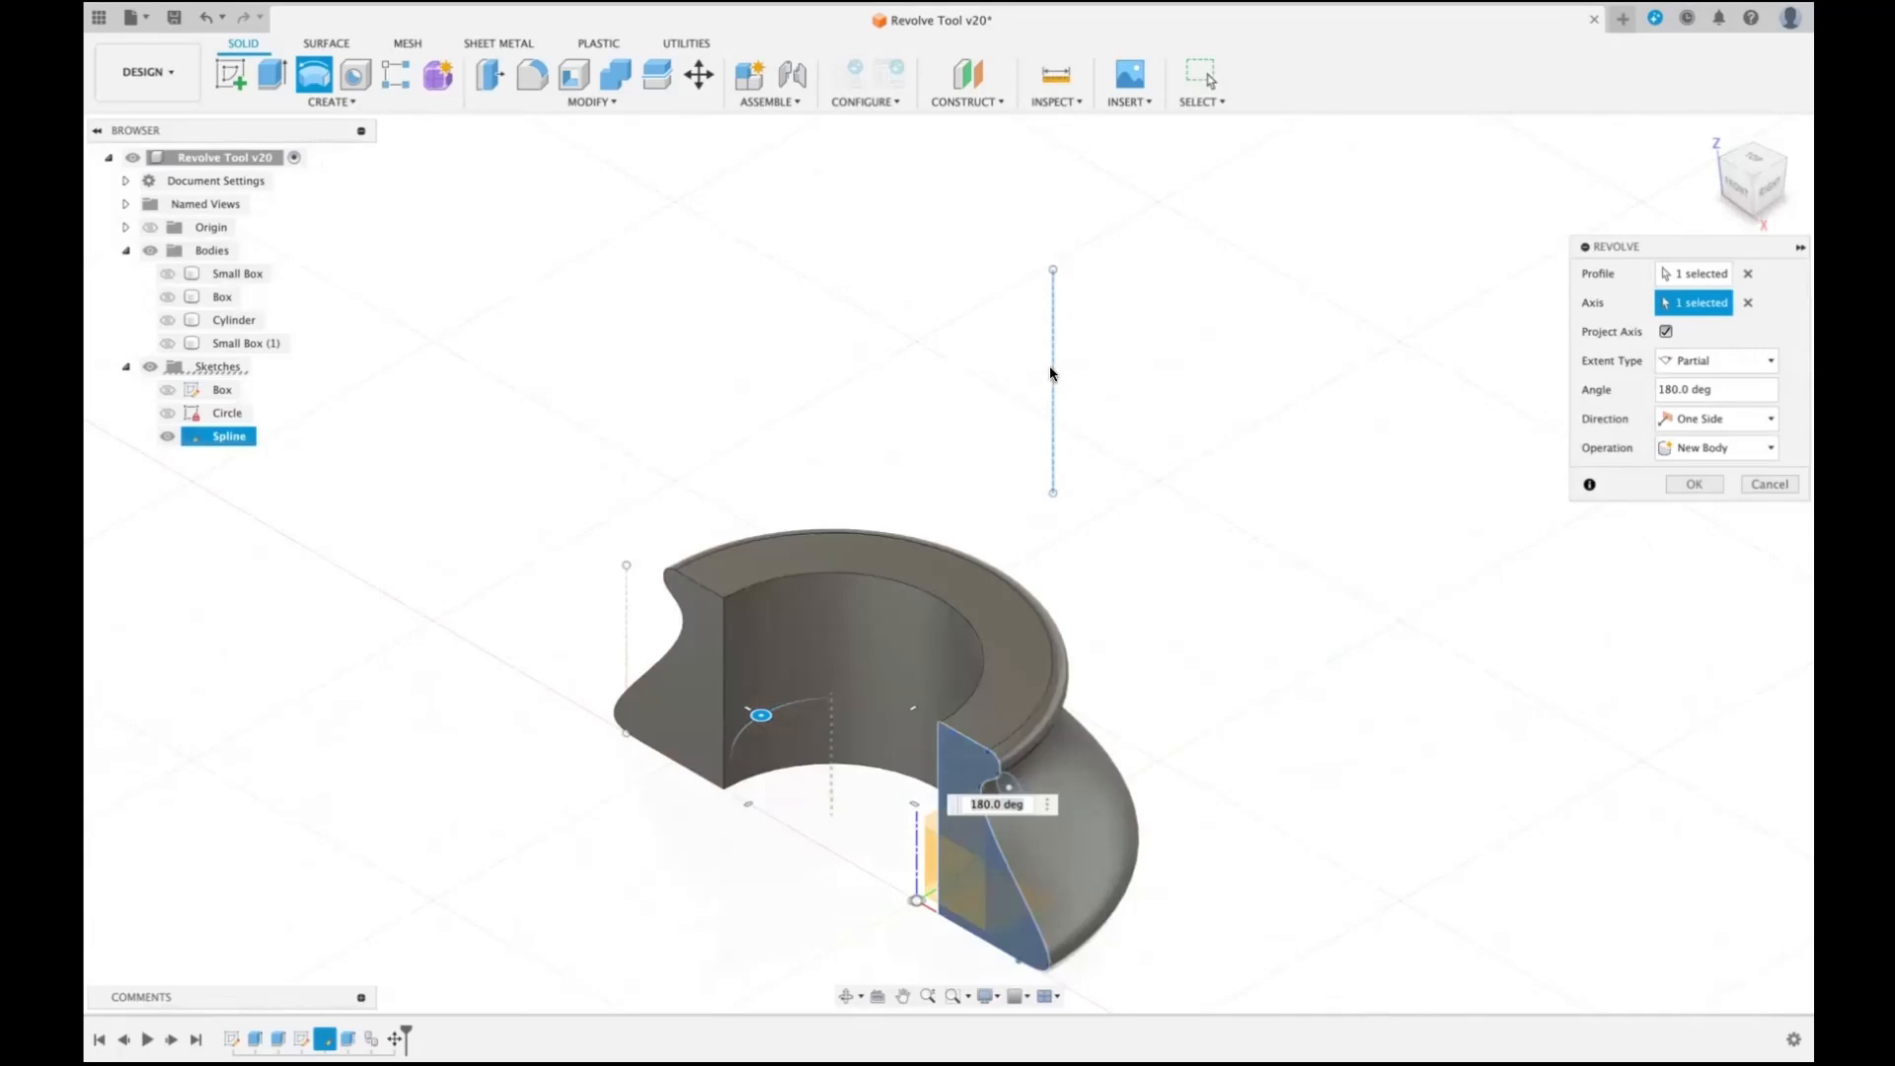
# - Turn off Project Axis and examine the revolve preview from above and from a tilted front angle
pyautogui.click(1754, 160)
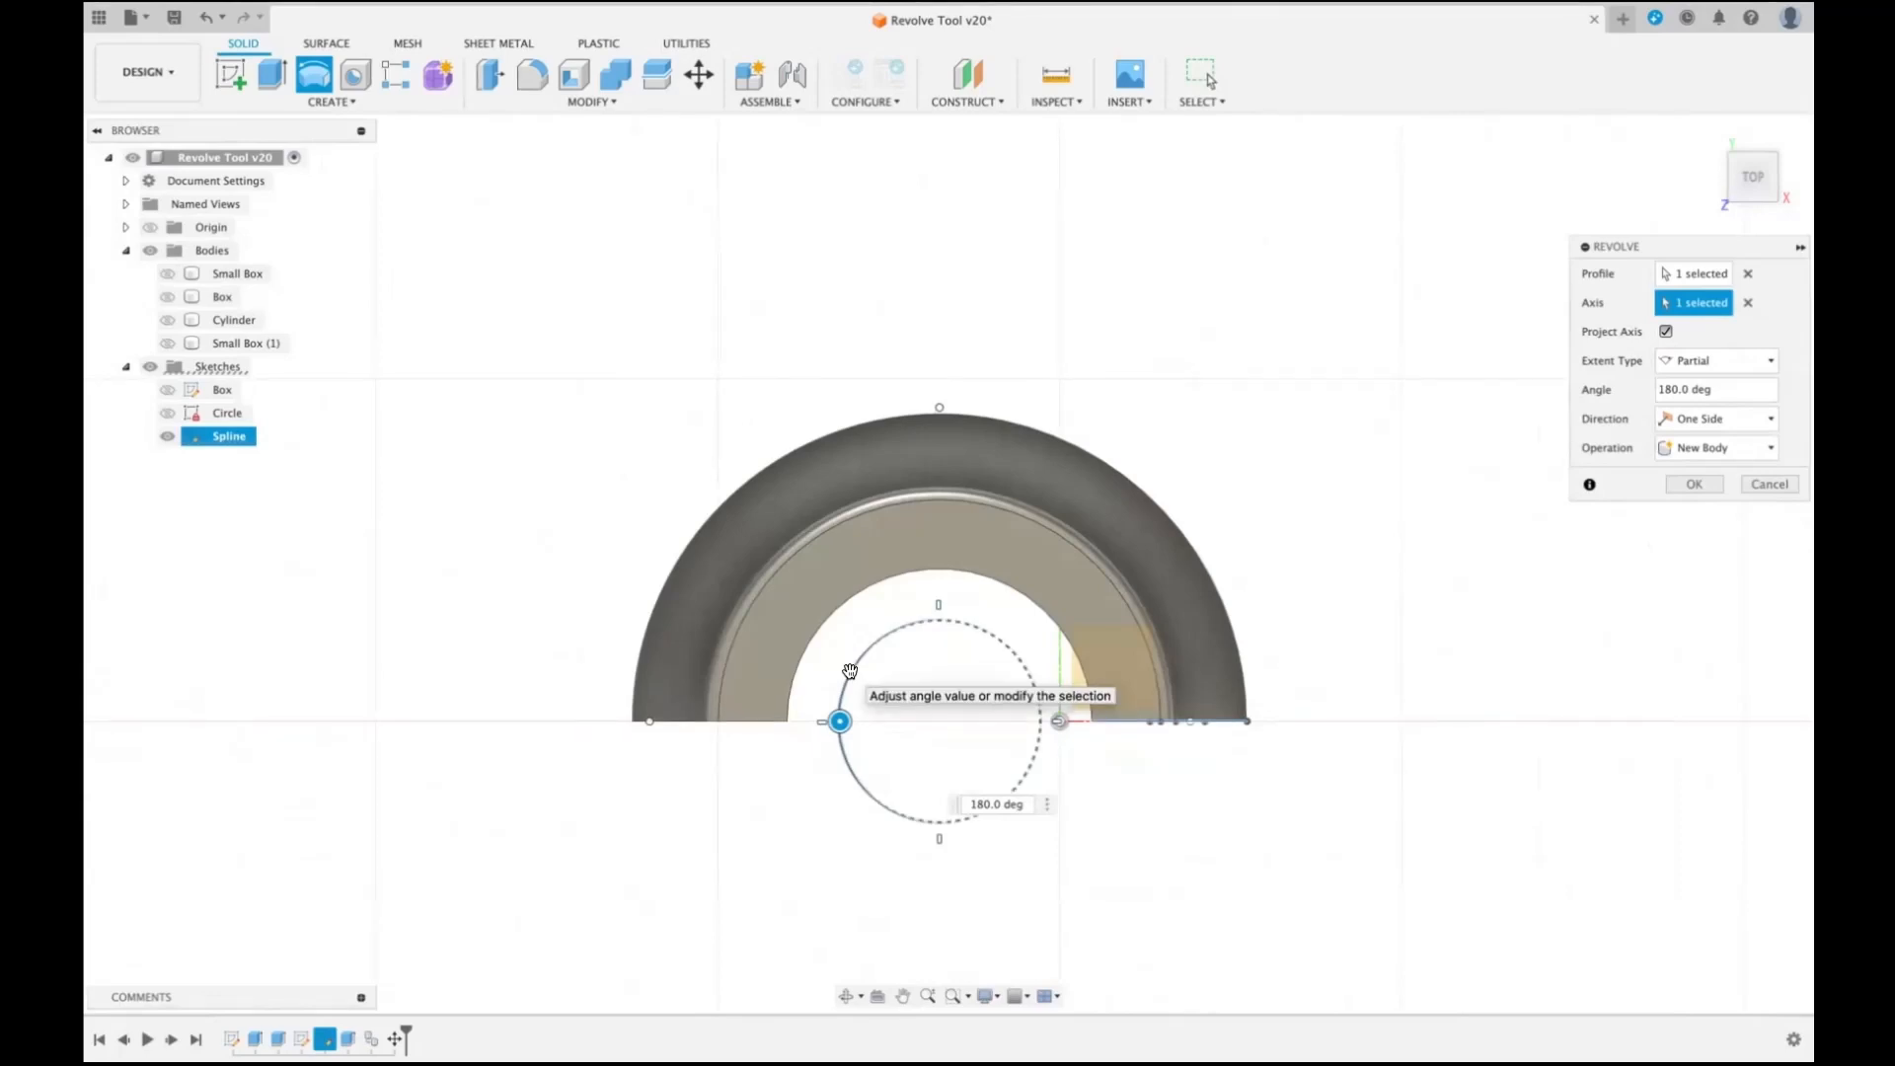
pyautogui.click(1666, 332)
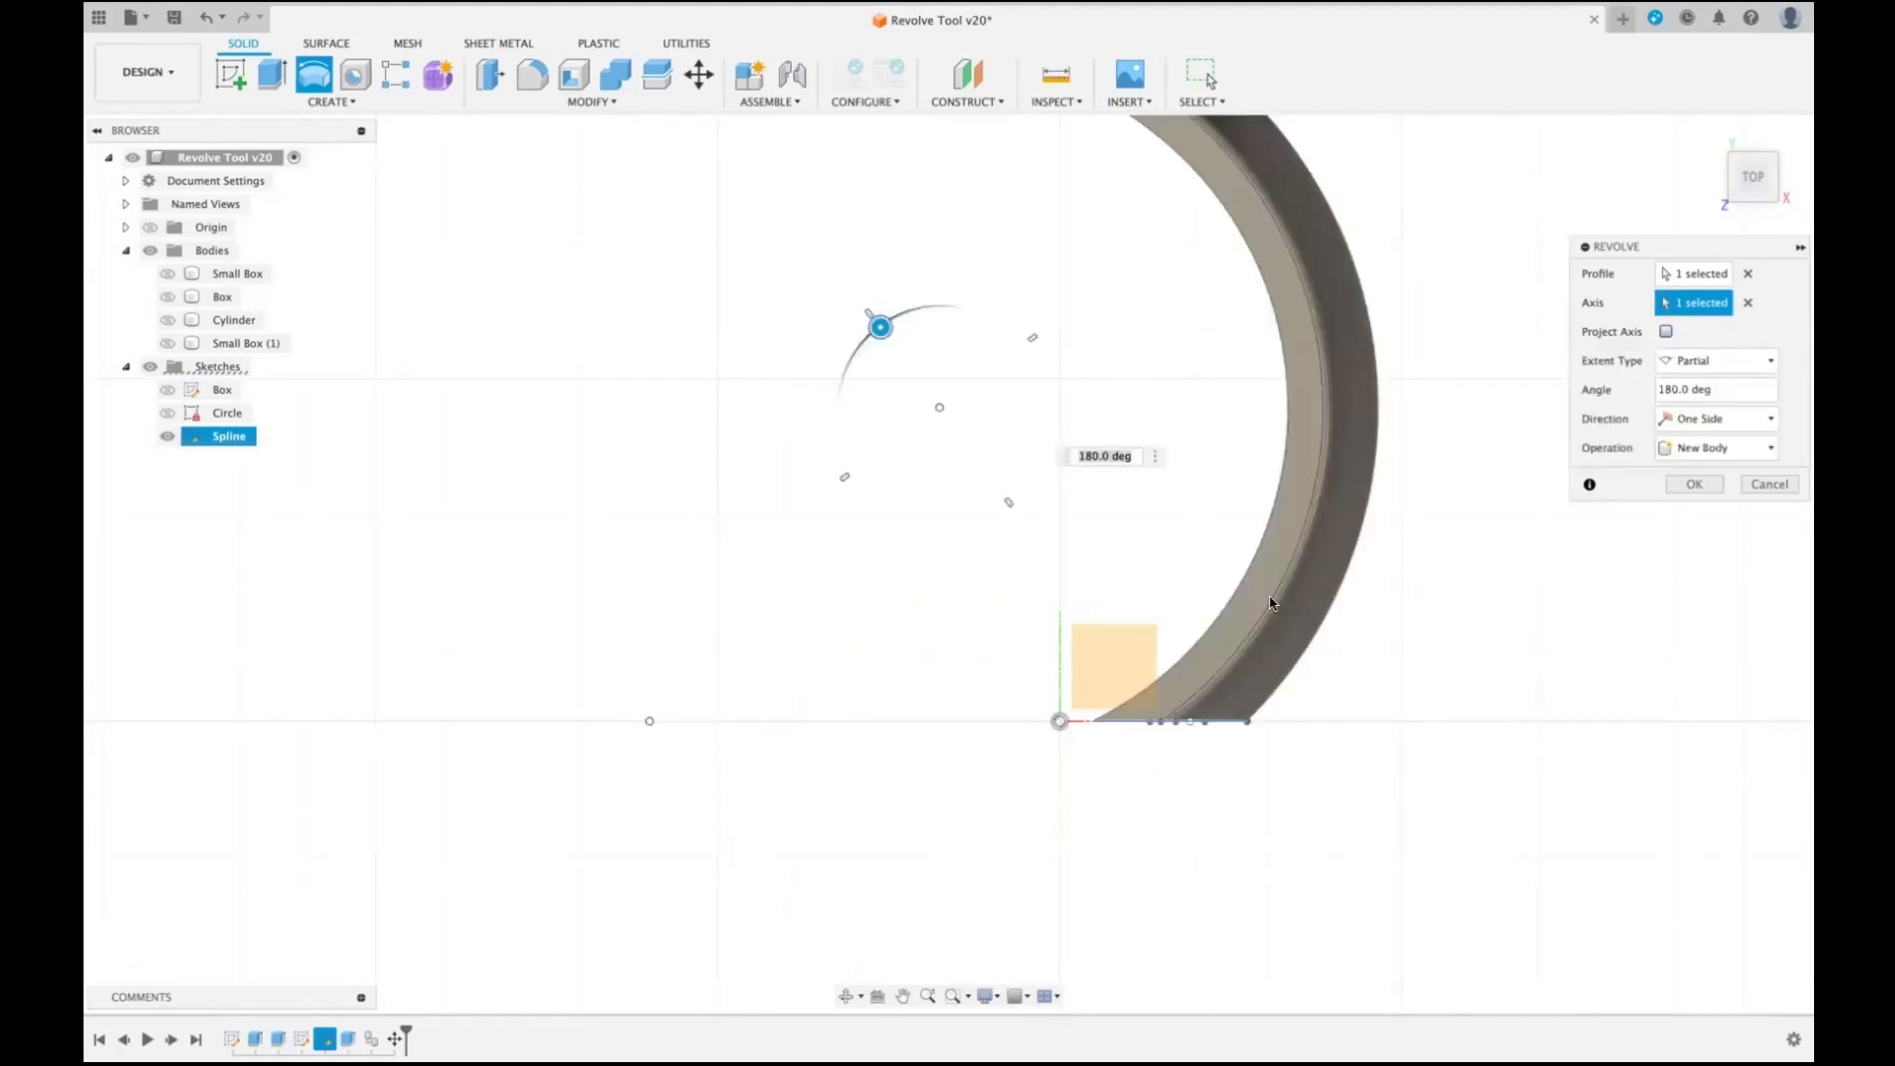
pyautogui.scroll(-1, 999, 513)
pyautogui.scroll(-1, 994, 515)
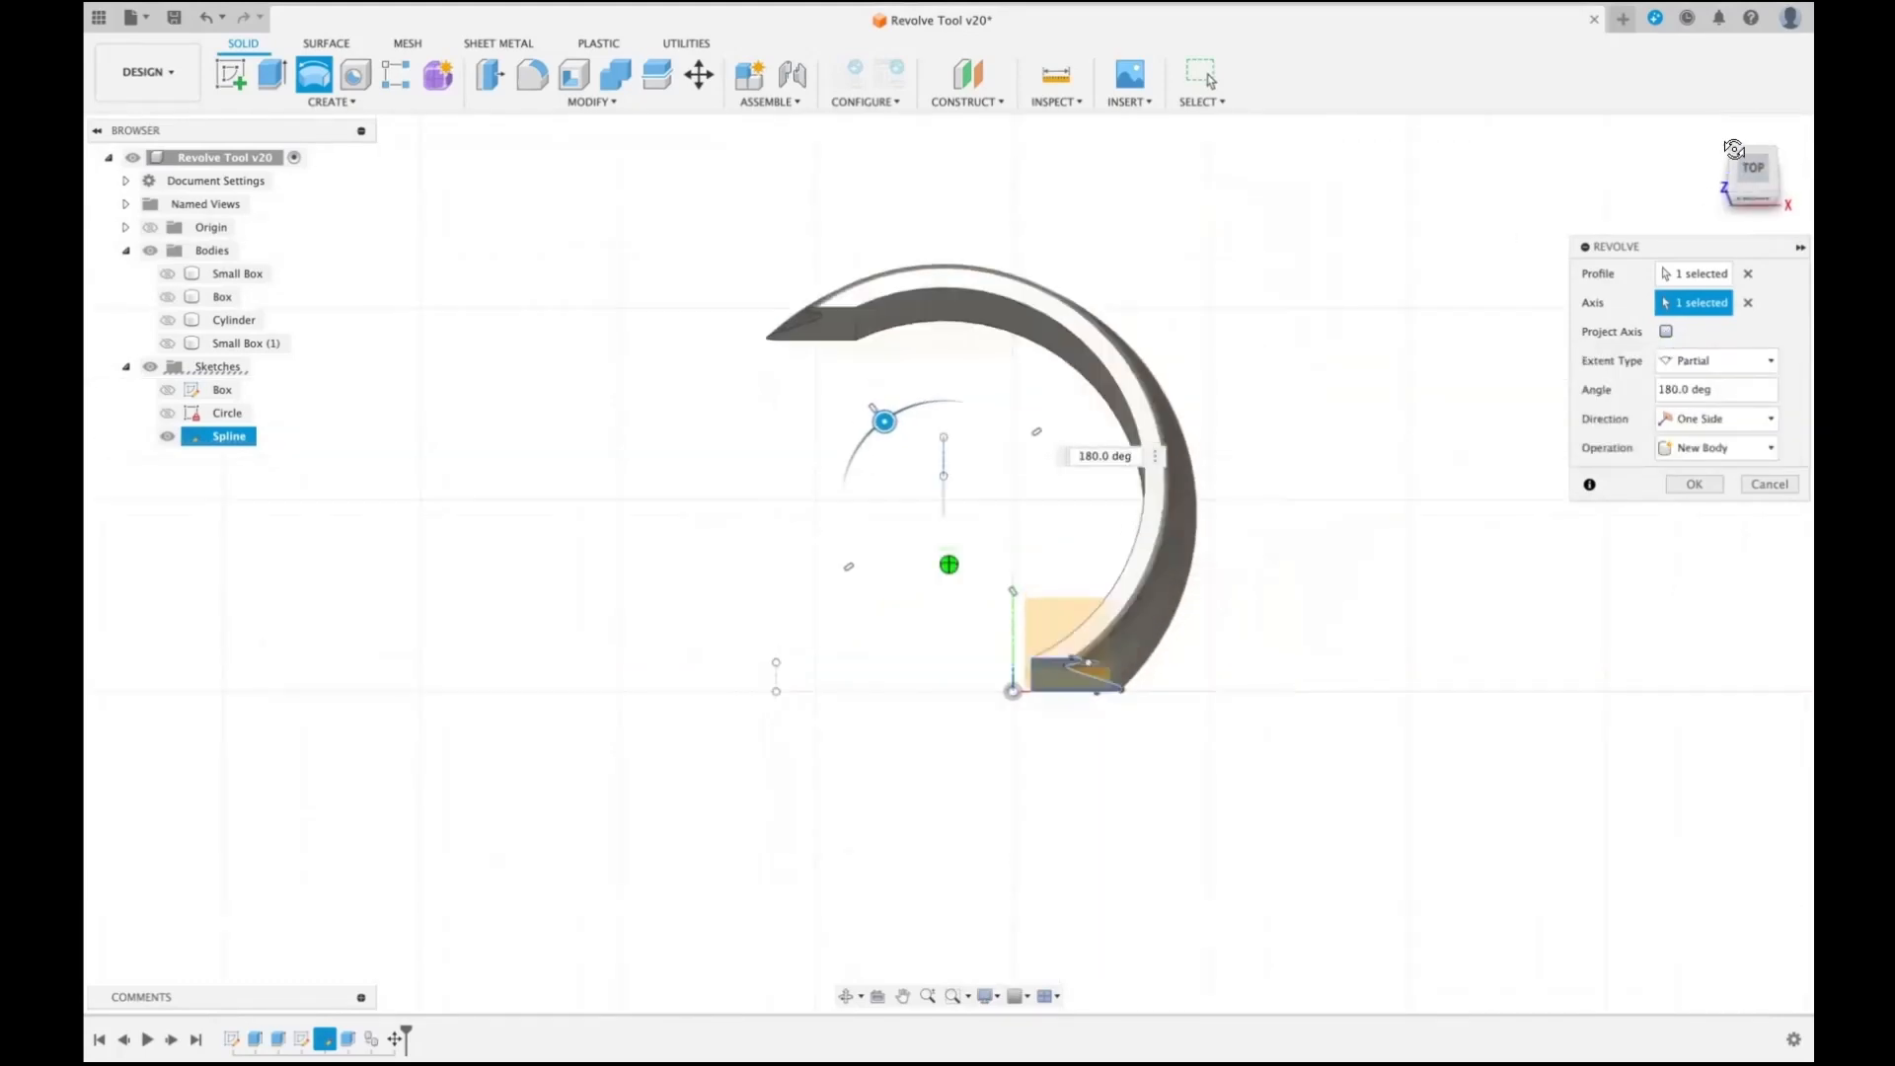
pyautogui.moveTo(1739, 195); pyautogui.dragTo(1744, 126)
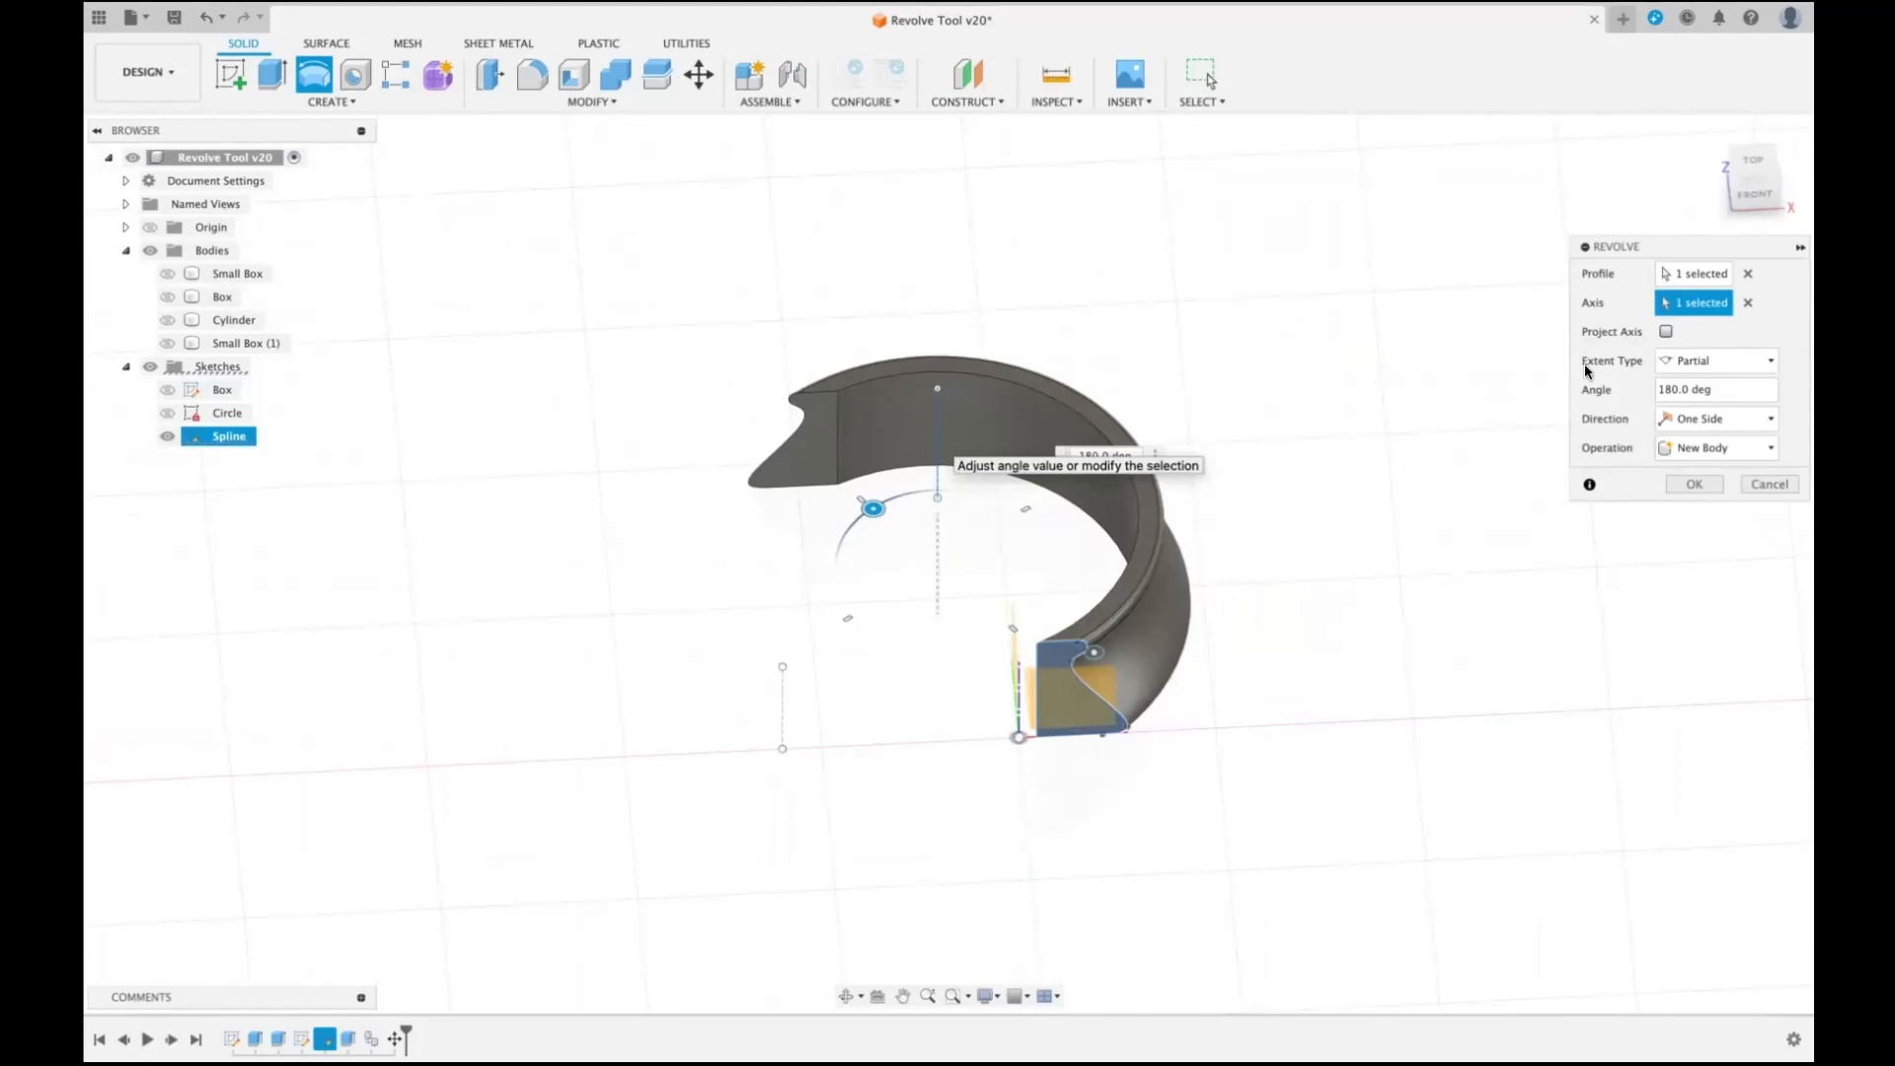
# - Turn Project Axis back on and create the 180-degree revolve as a new body
pyautogui.click(1666, 334)
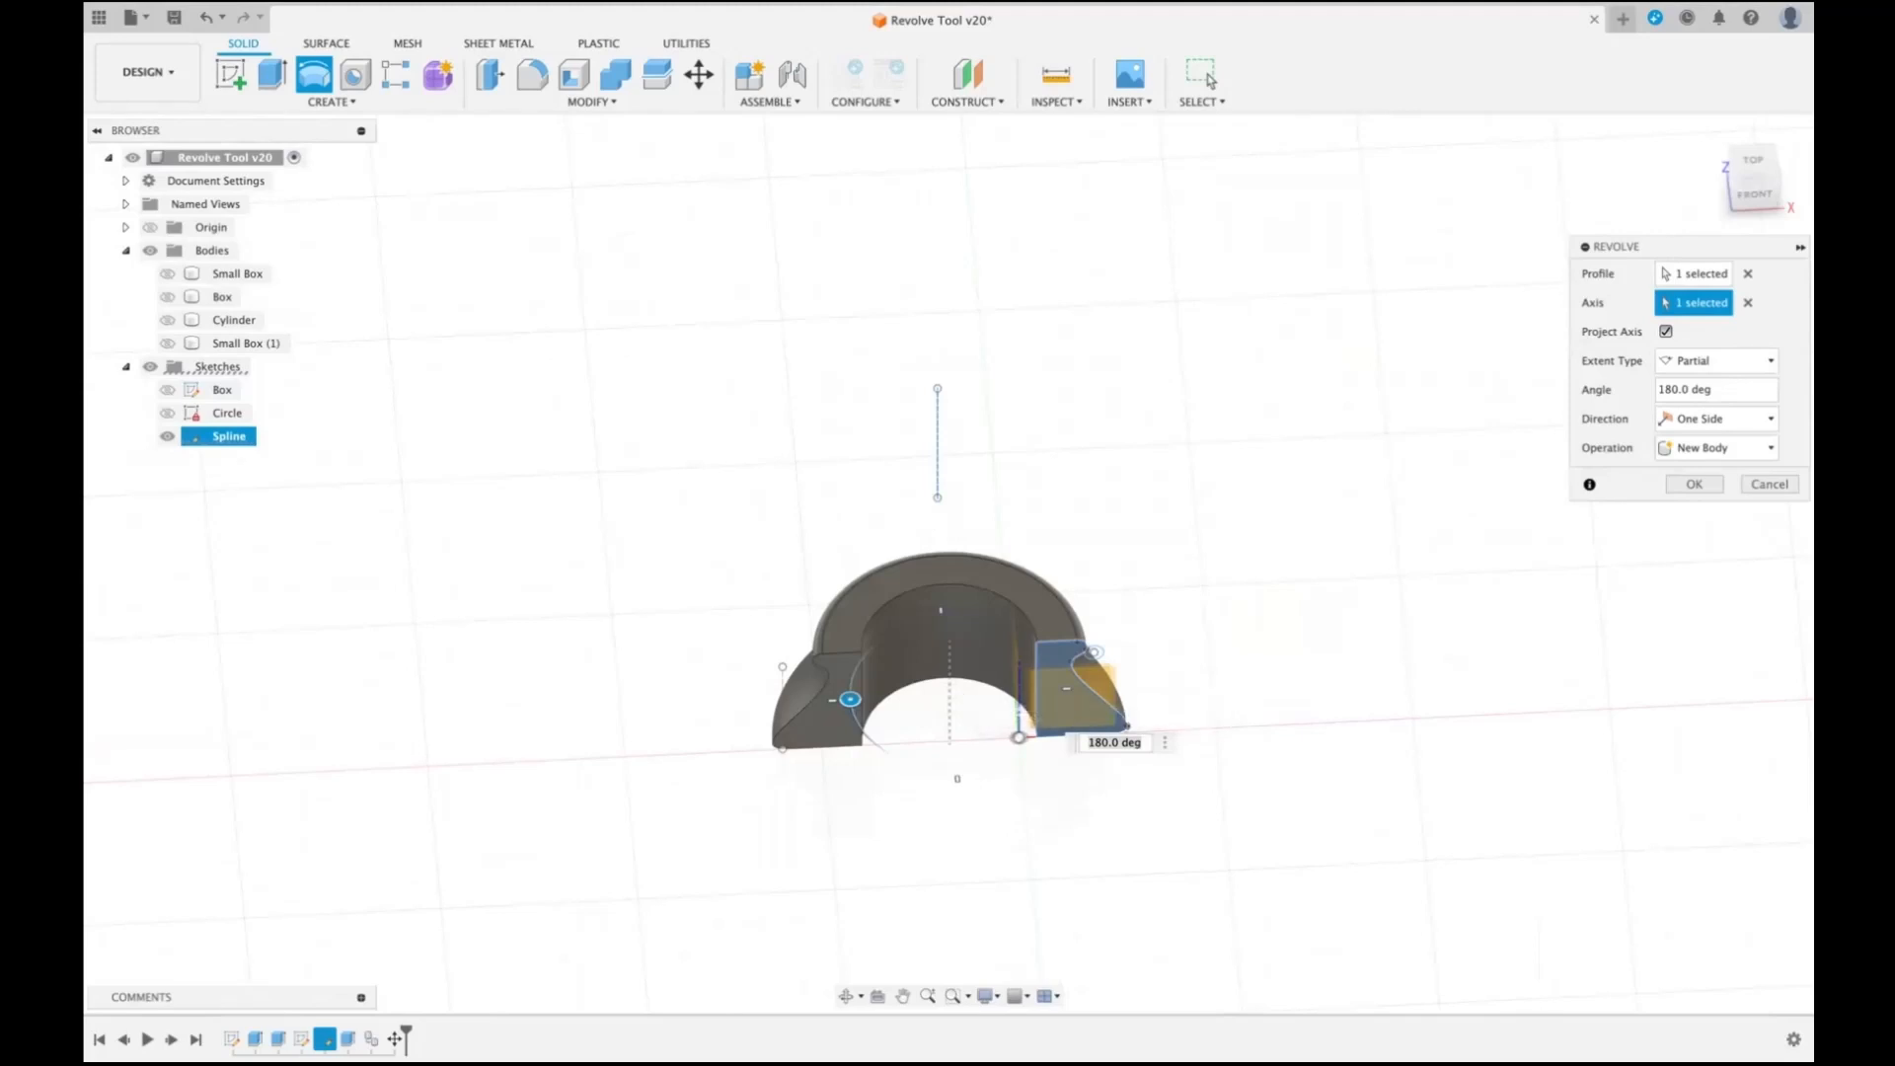
pyautogui.click(1754, 200)
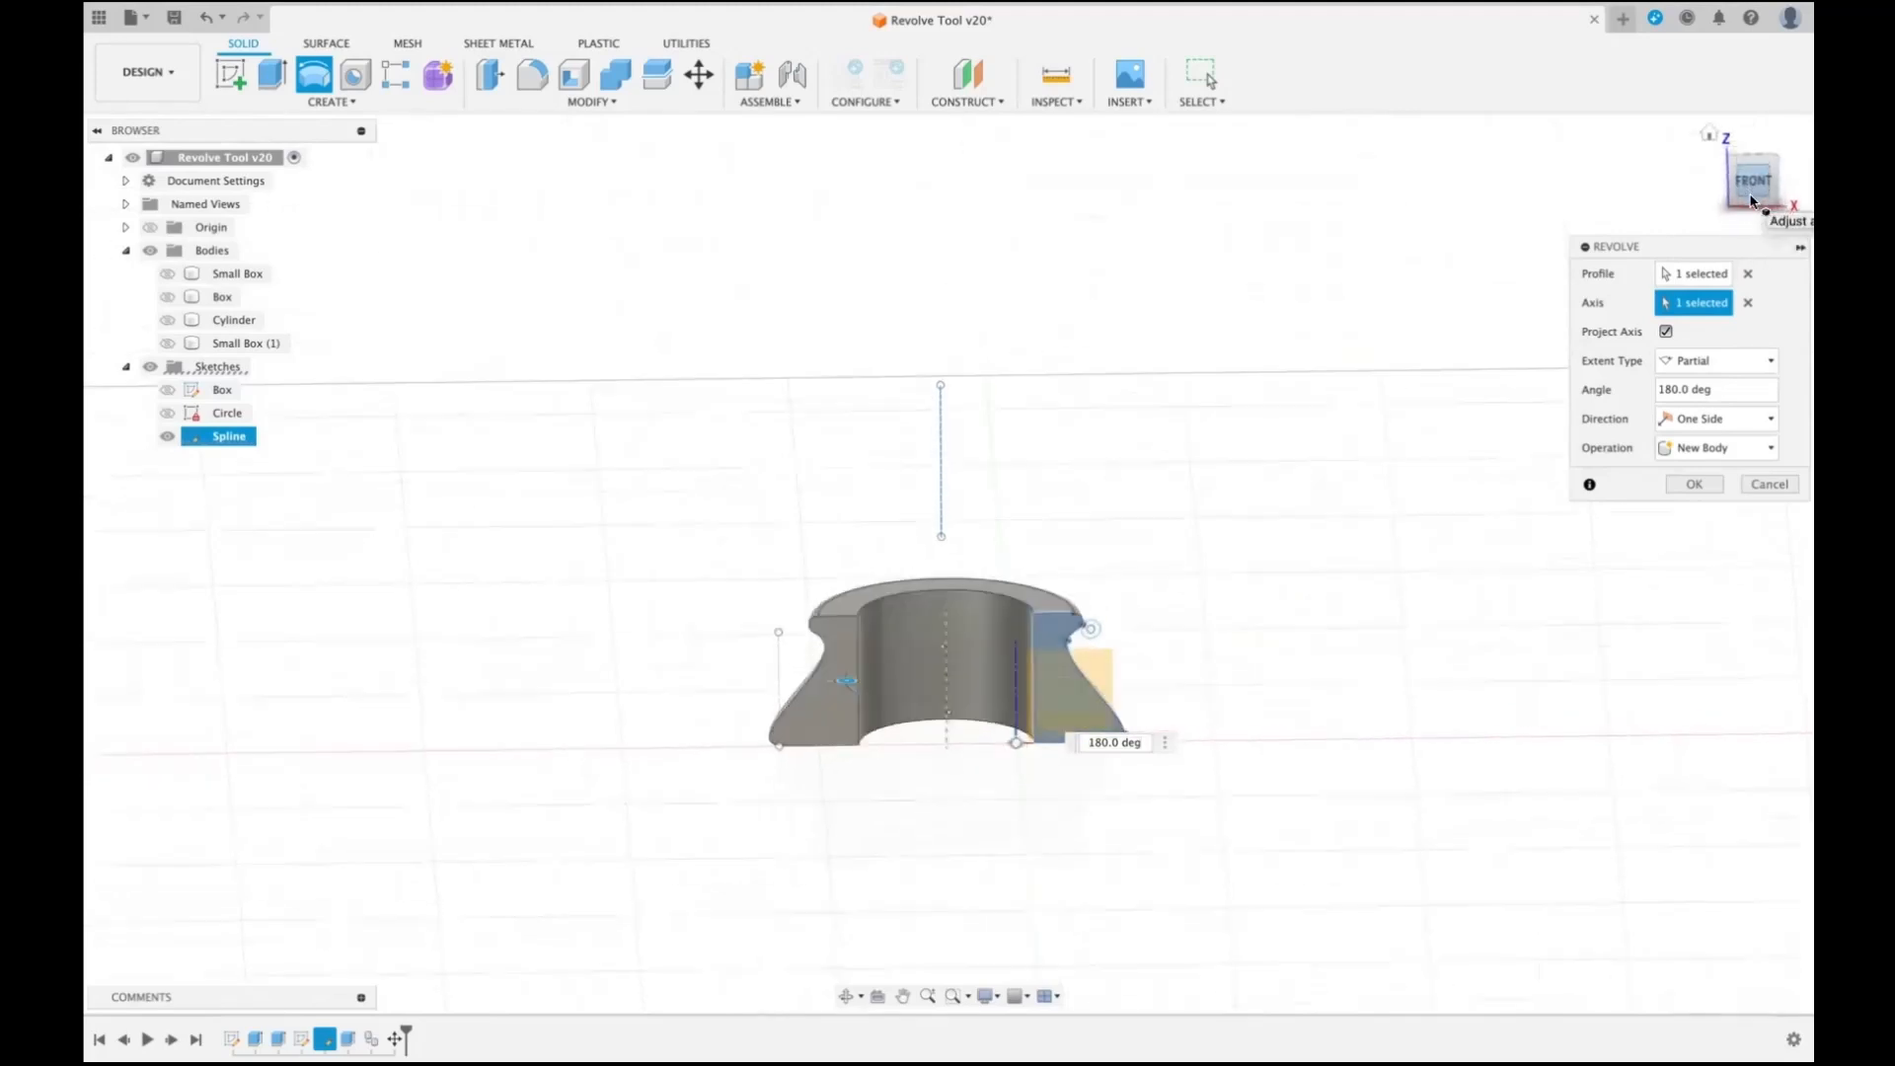
pyautogui.click(1694, 484)
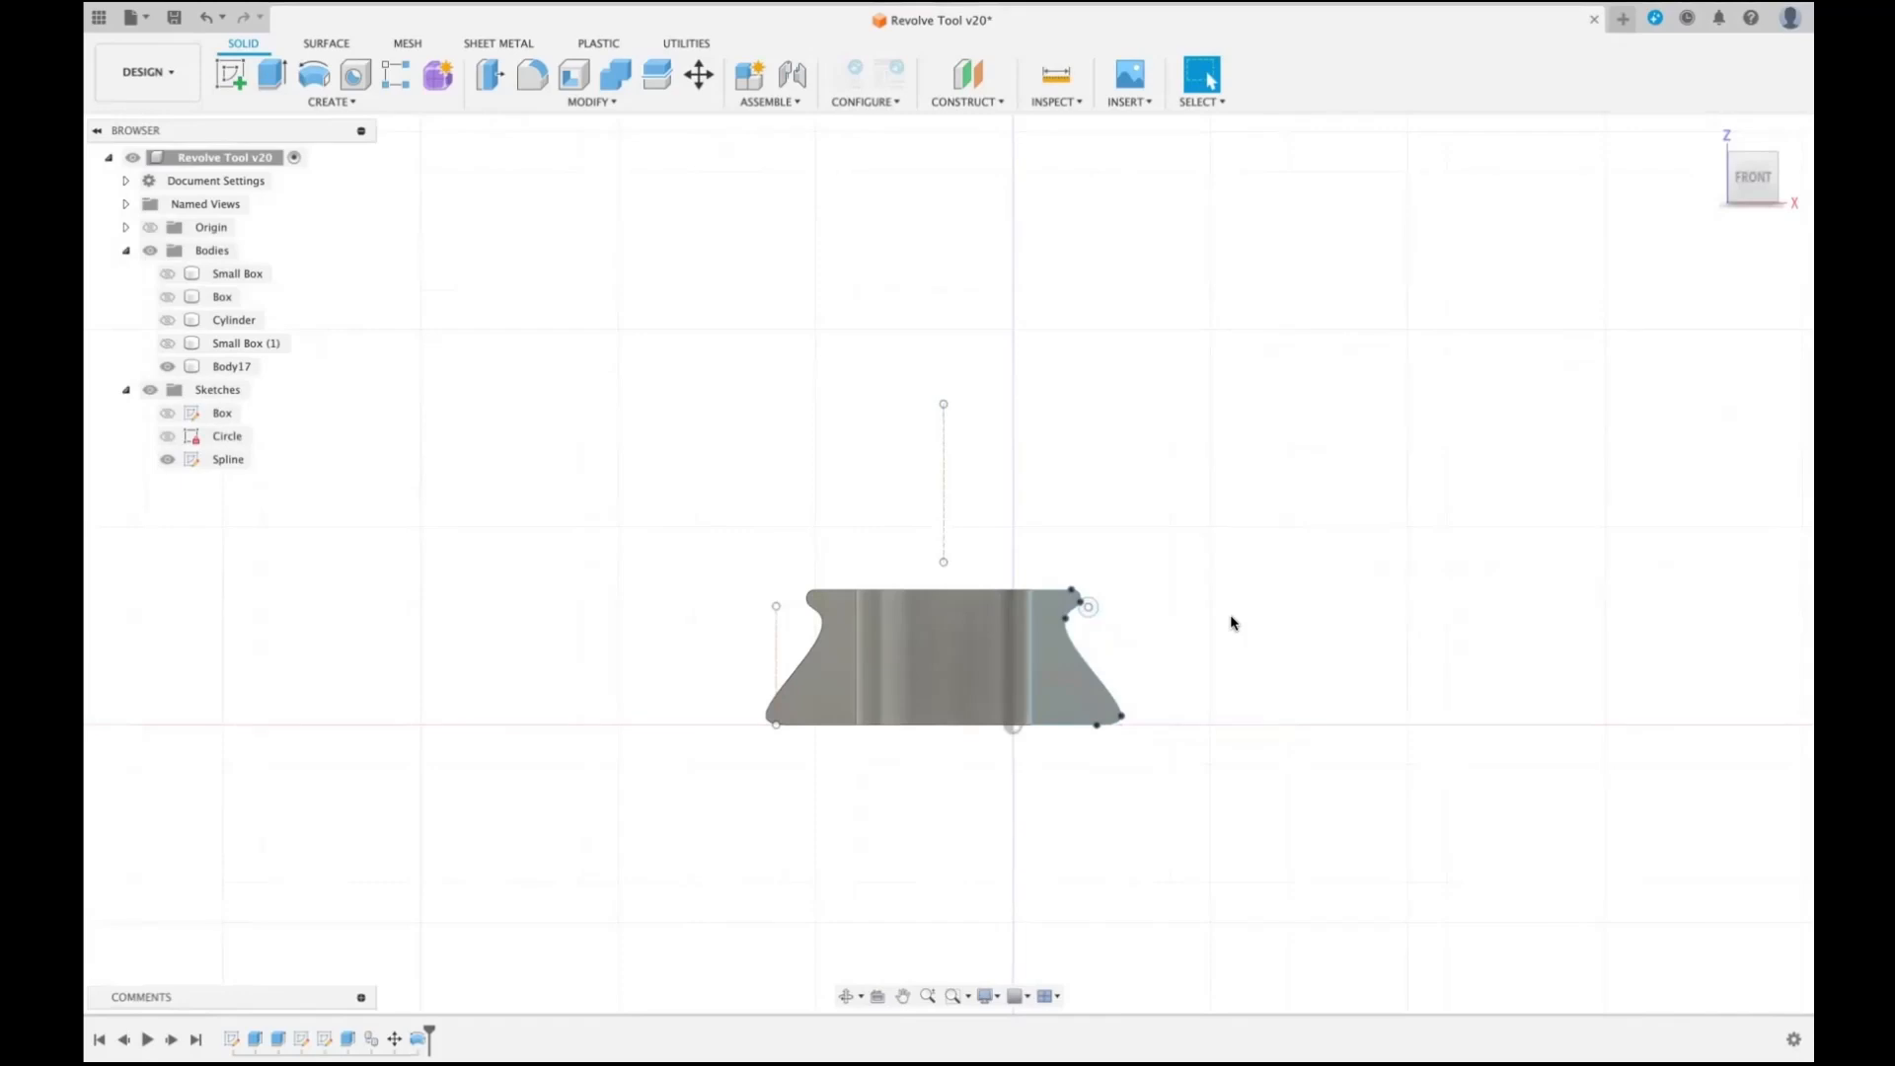
# - Edit the revolve feature, replacing its axis with the profile's vertical straight edge
pyautogui.scroll(5, 1229, 615)
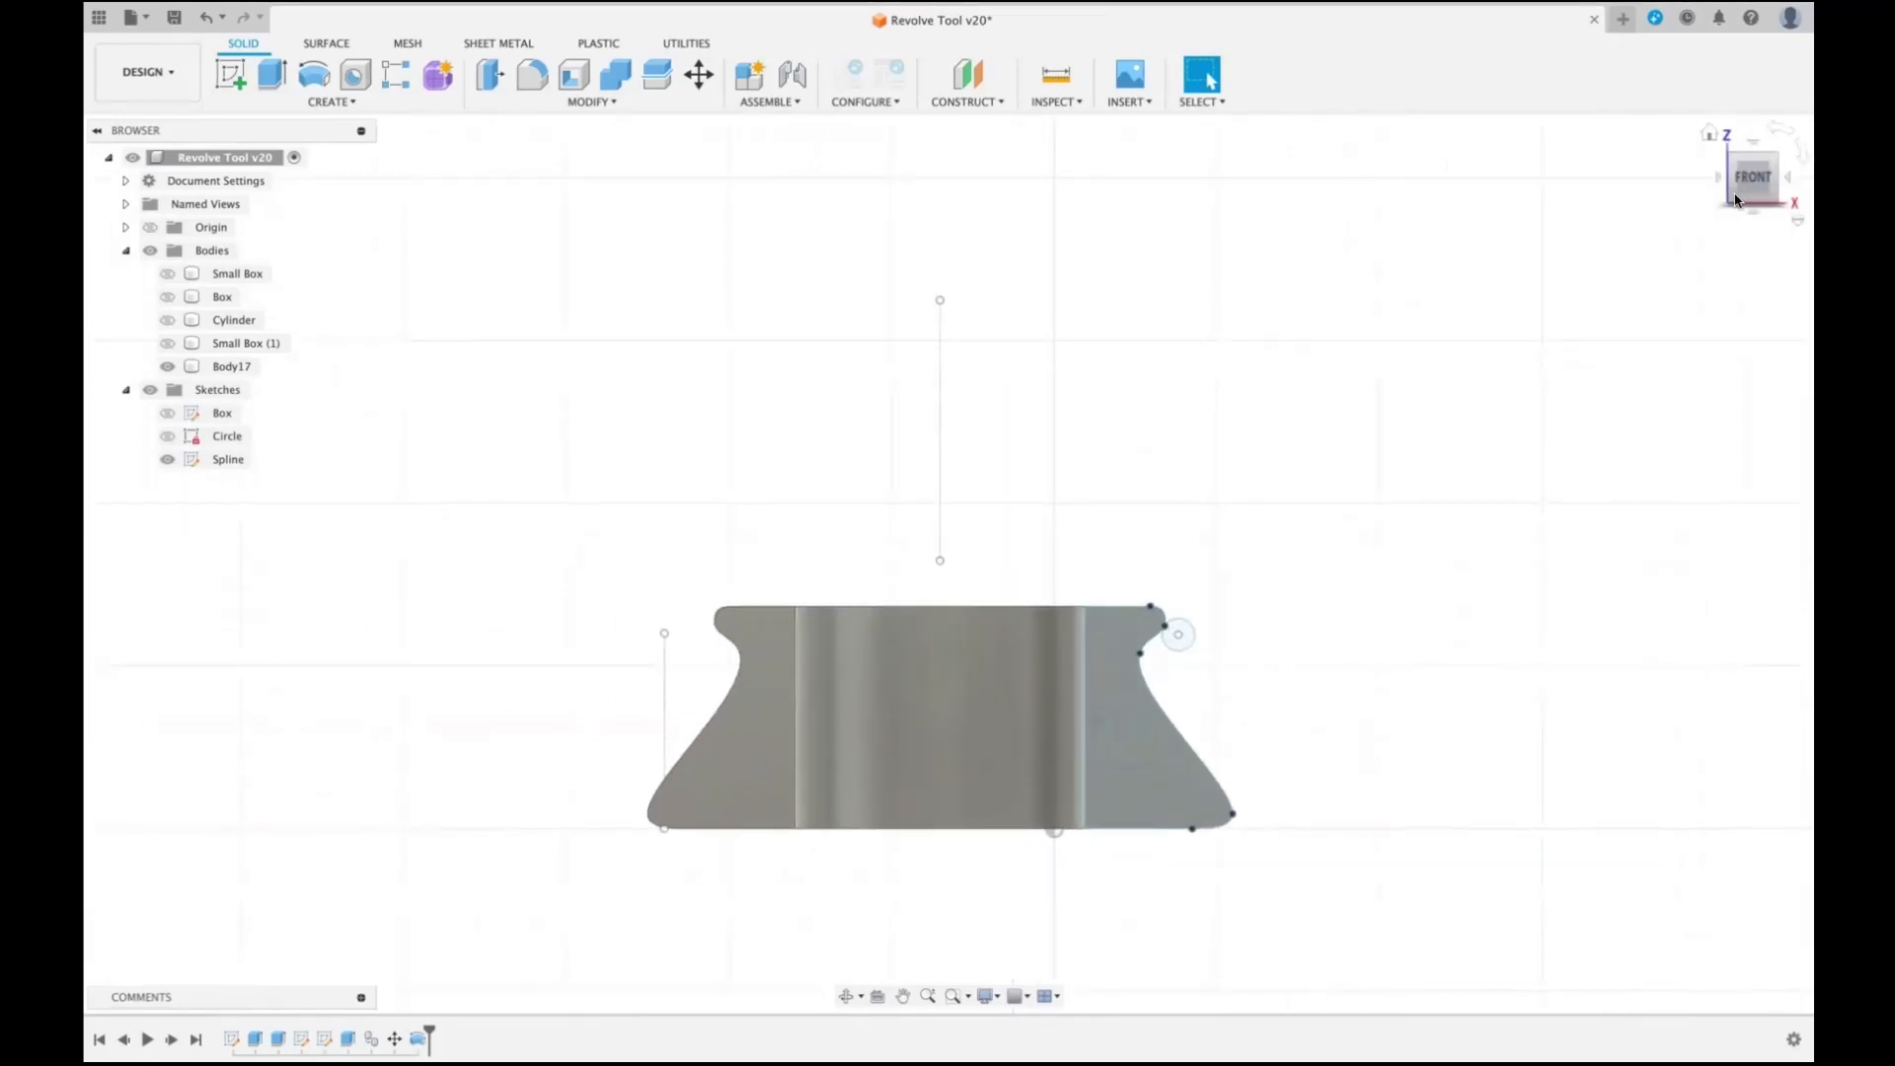
pyautogui.moveTo(1752, 182); pyautogui.dragTo(1657, 221)
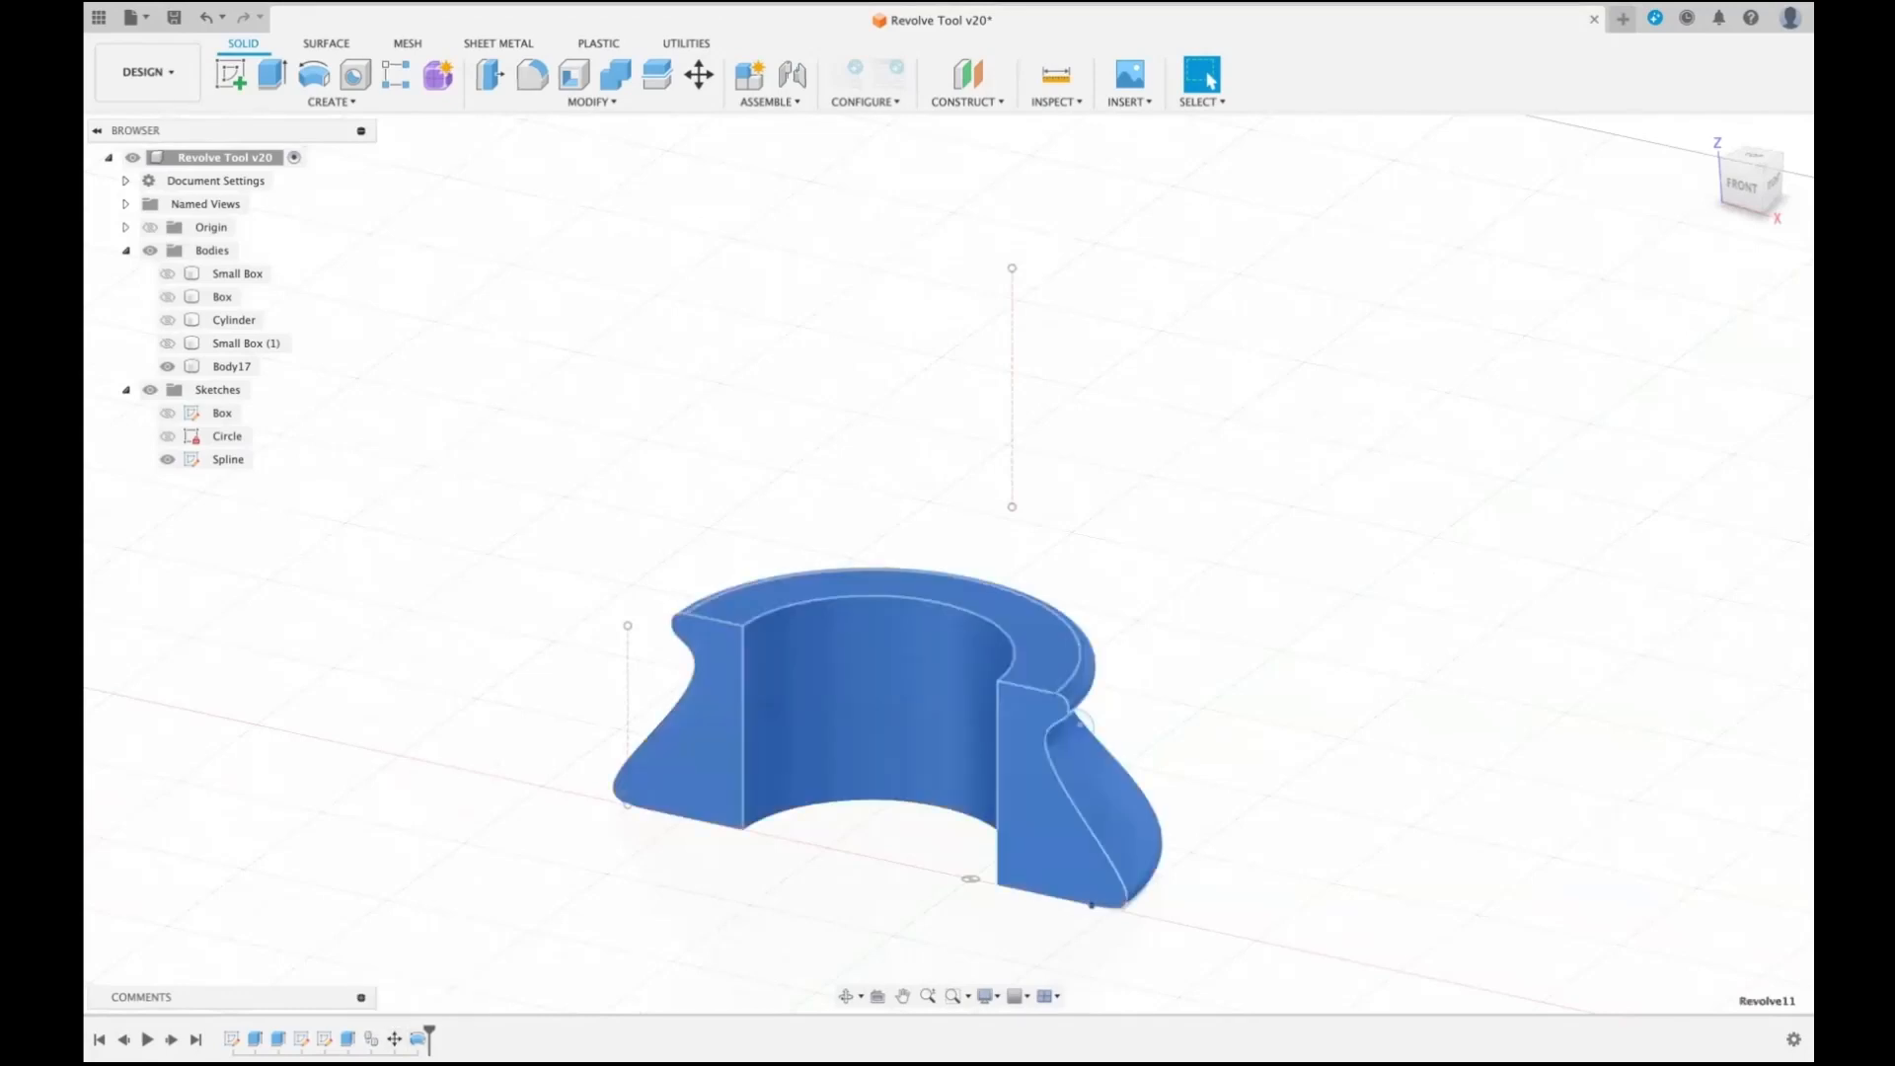
pyautogui.rightClick(419, 1038)
pyautogui.click(498, 846)
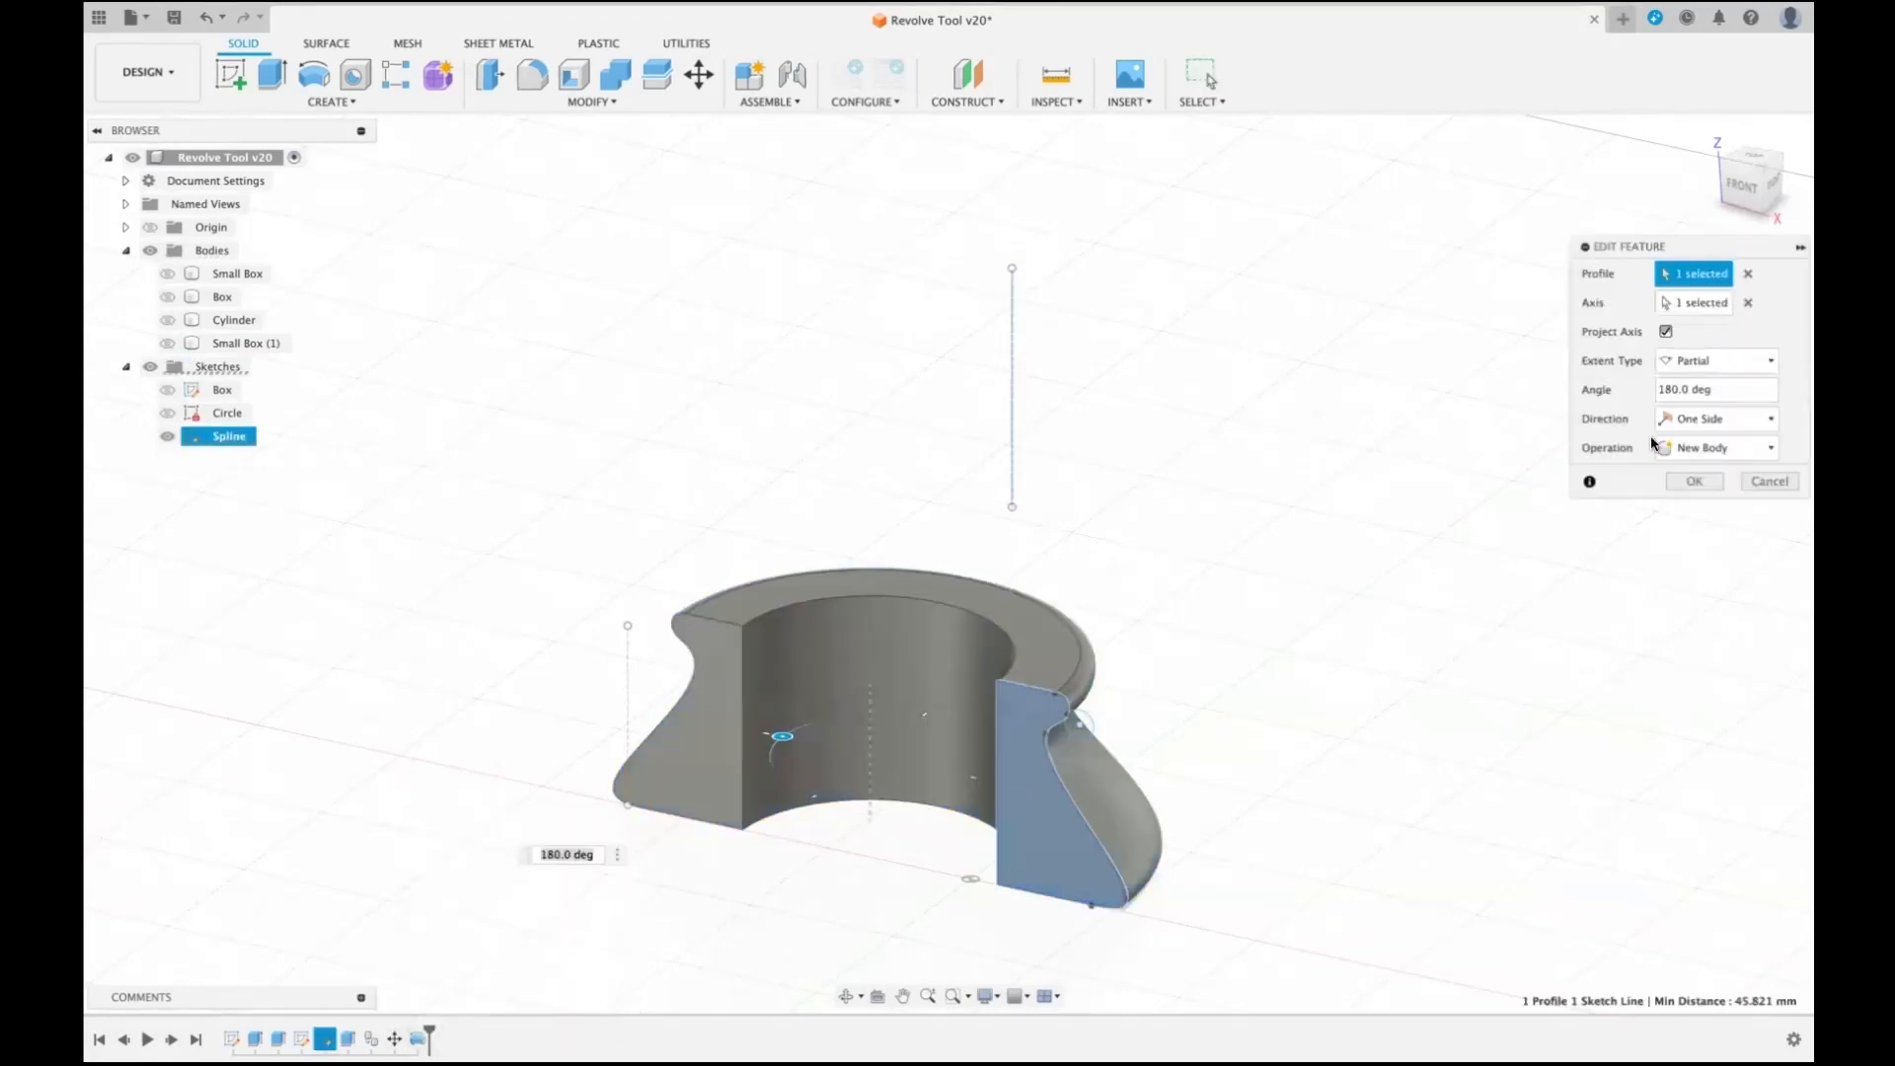
pyautogui.click(1744, 303)
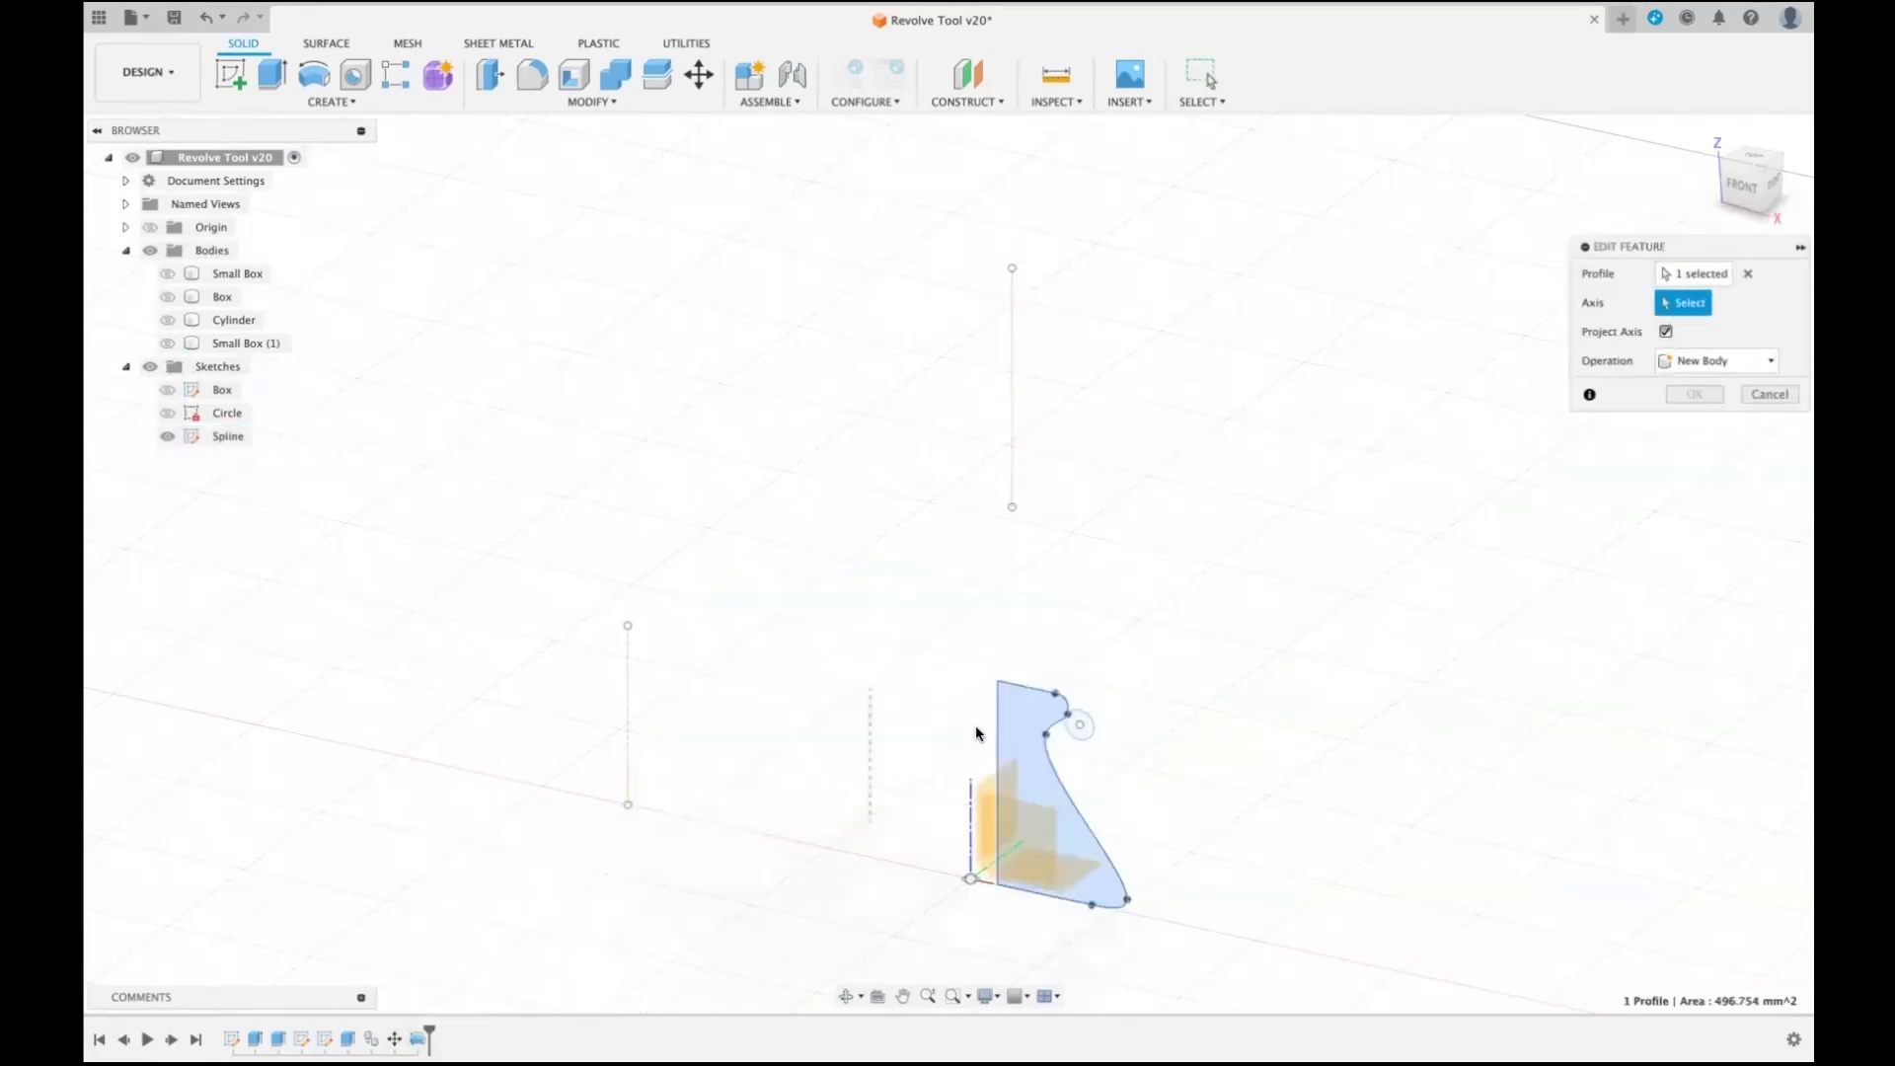
pyautogui.click(994, 717)
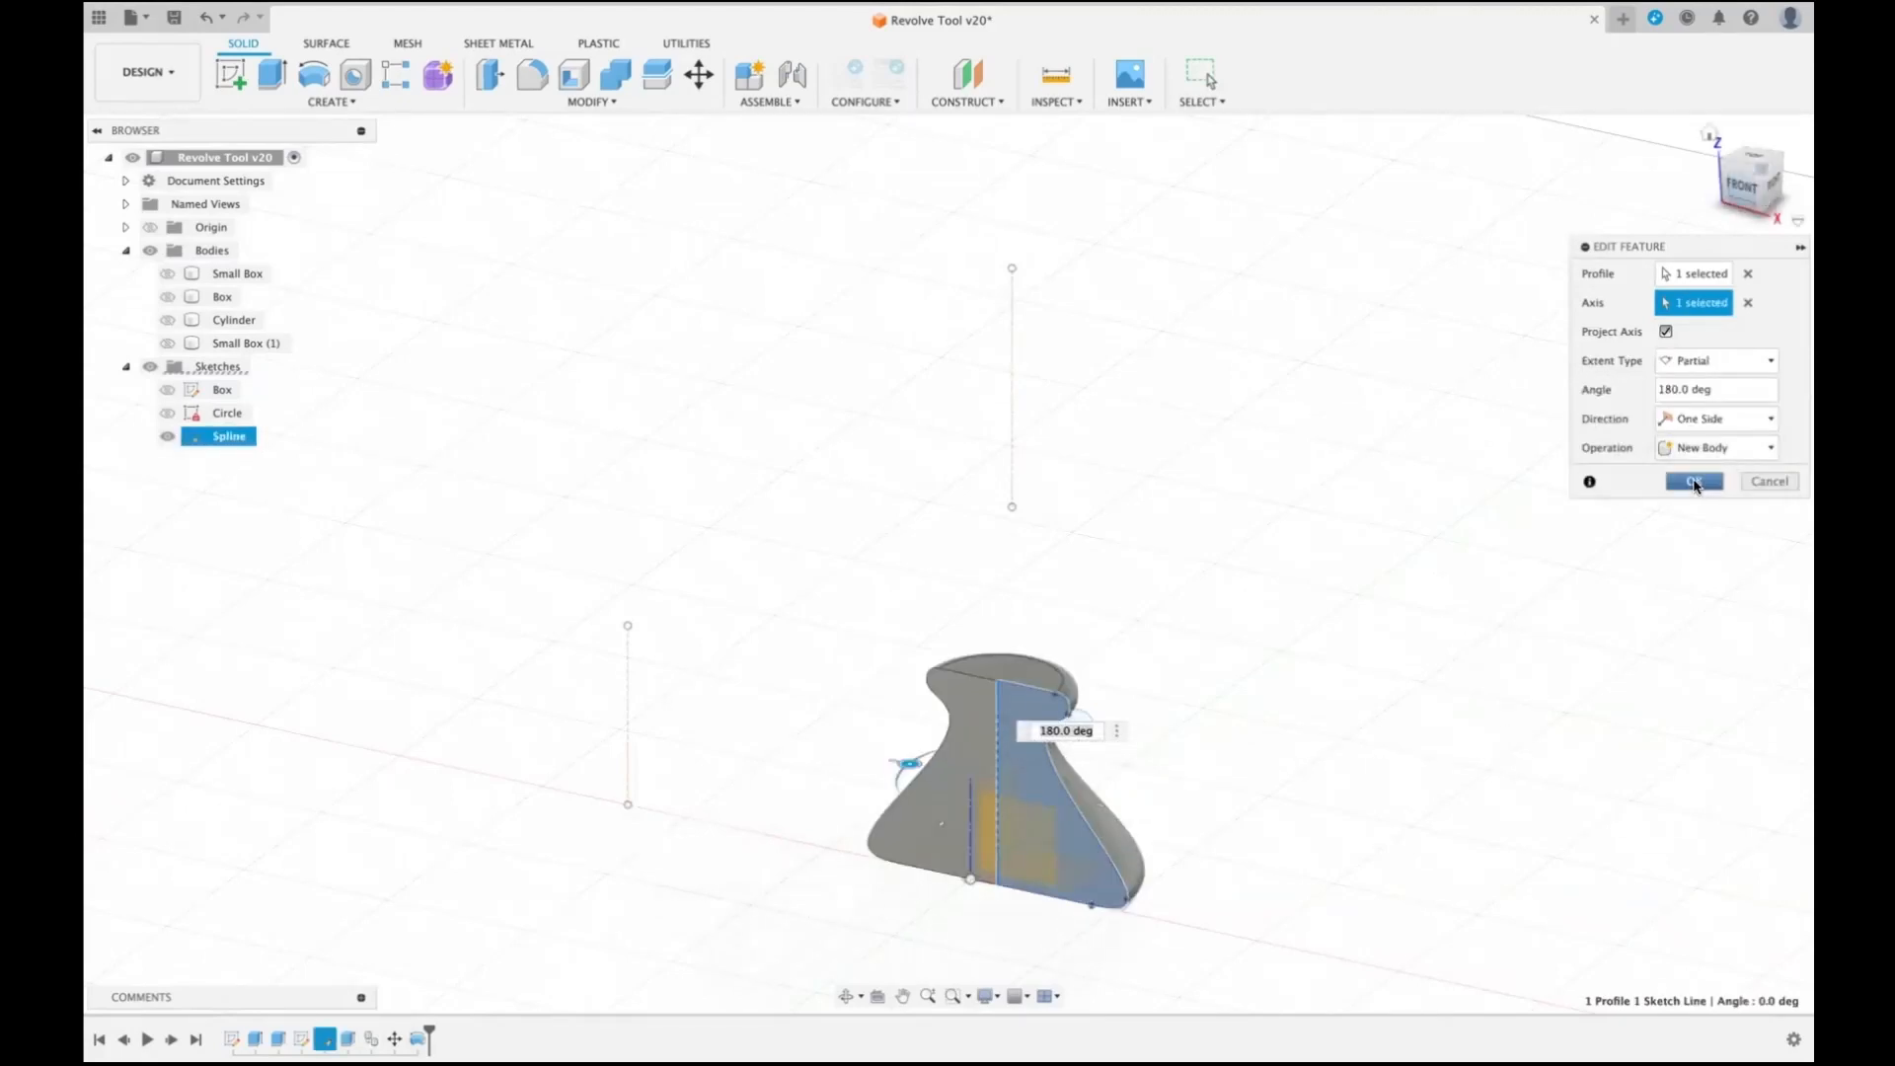
pyautogui.click(1693, 482)
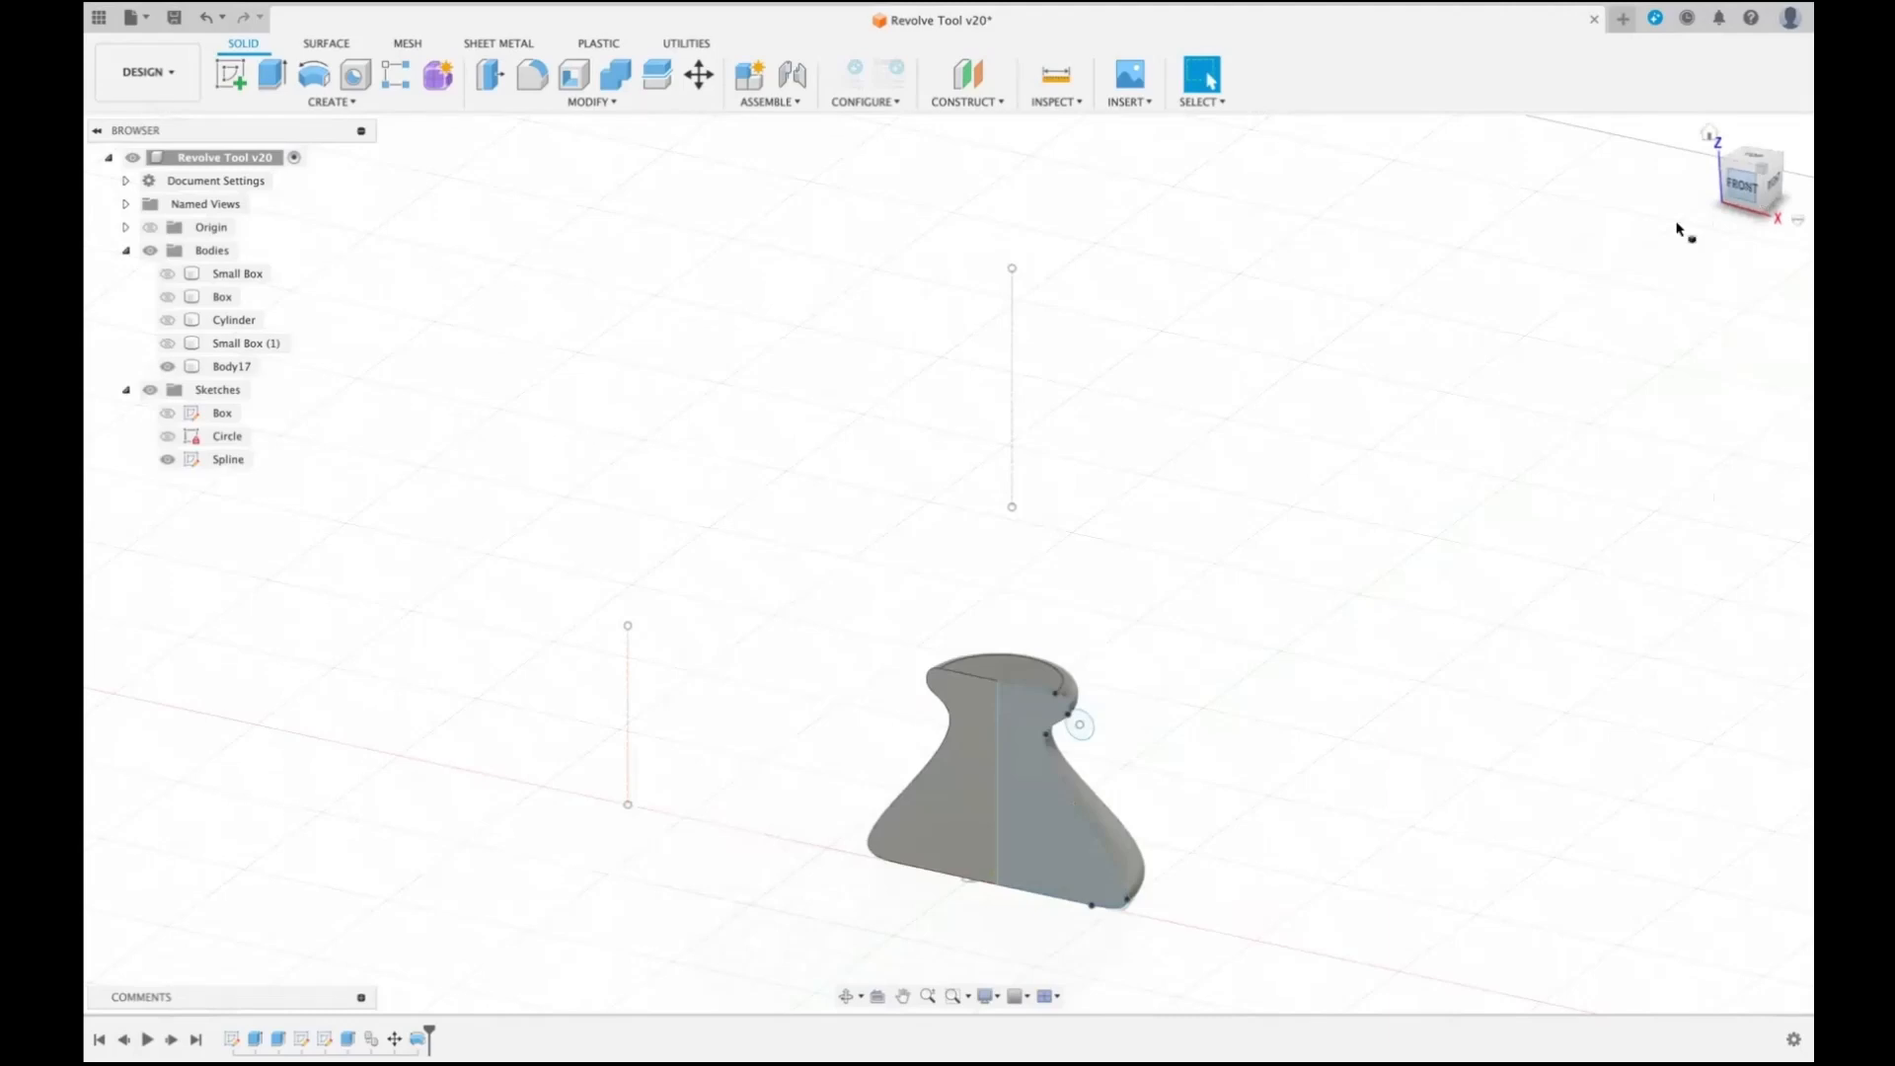
# - Move the spline's neck point outward and down to about X 18.3, Z 22.4 mm, and inspect the reshaped body at an angle
pyautogui.click(1743, 186)
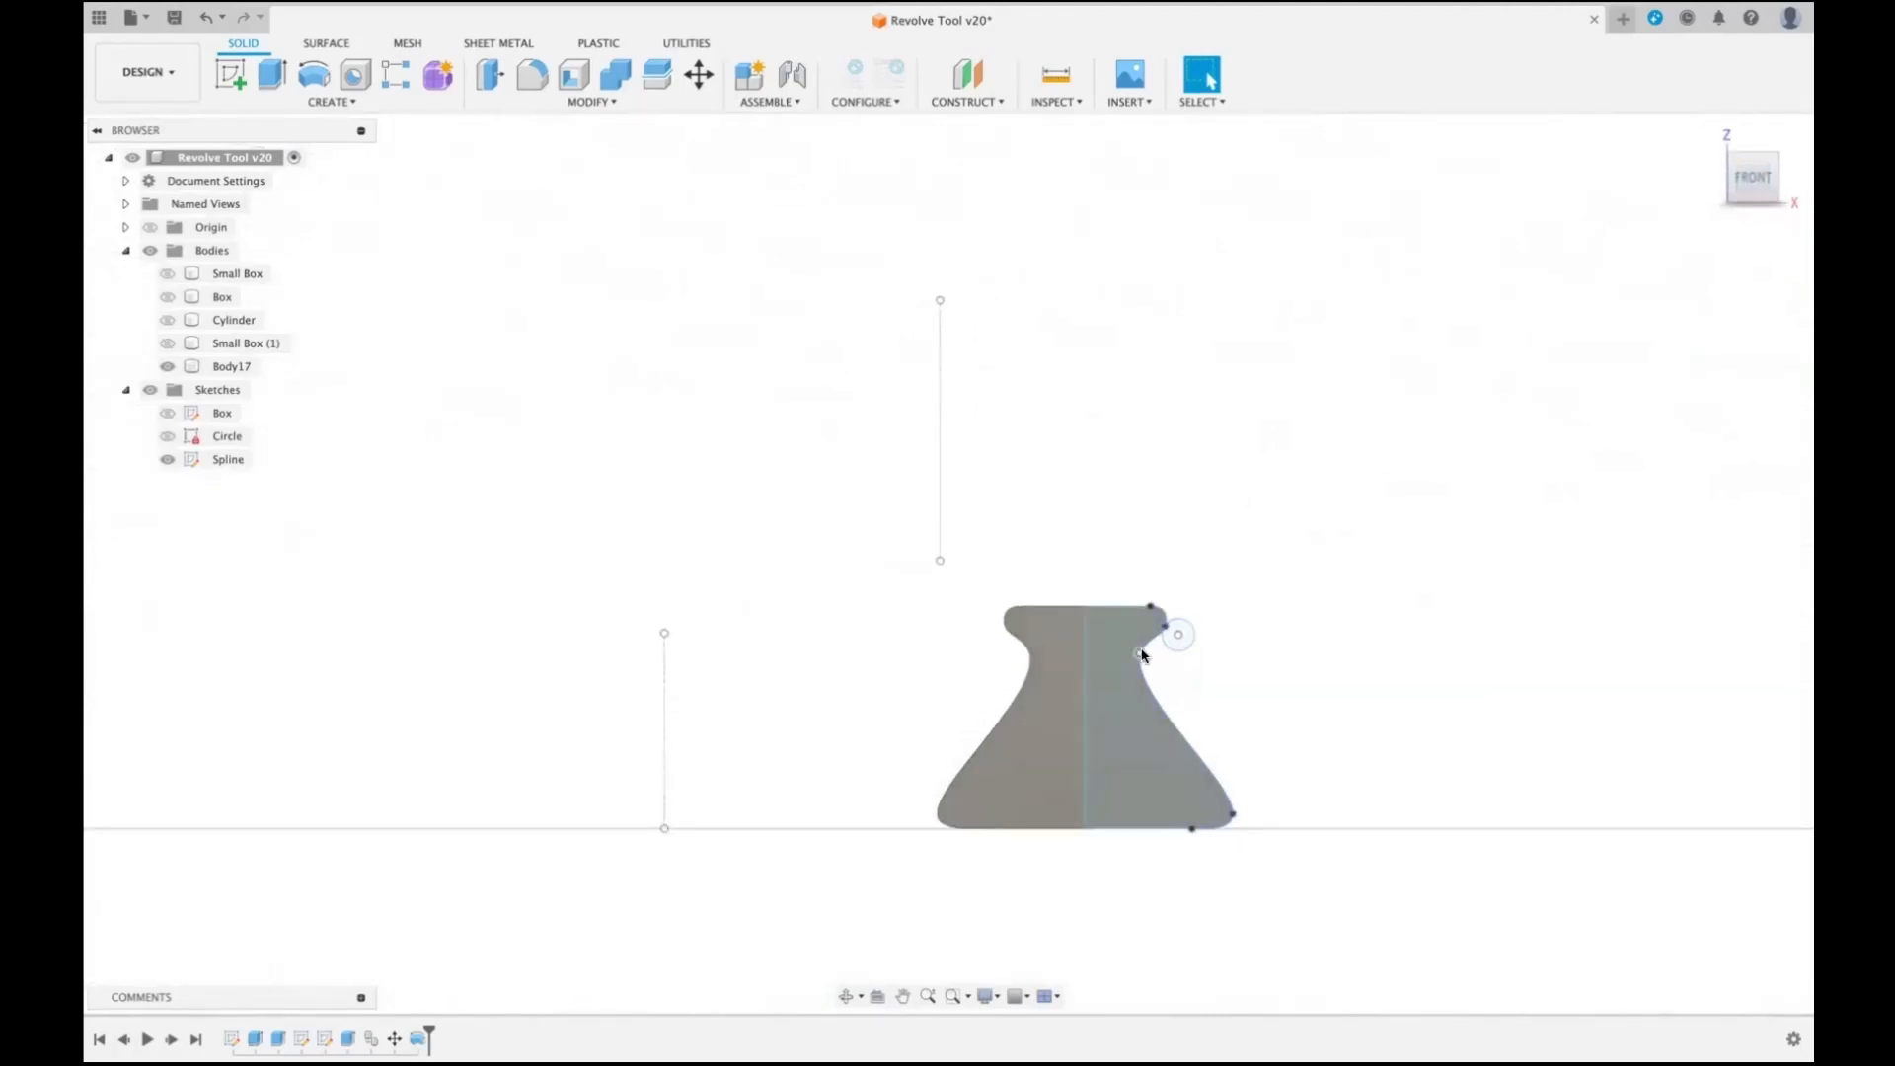
pyautogui.moveTo(1139, 655); pyautogui.dragTo(1172, 686)
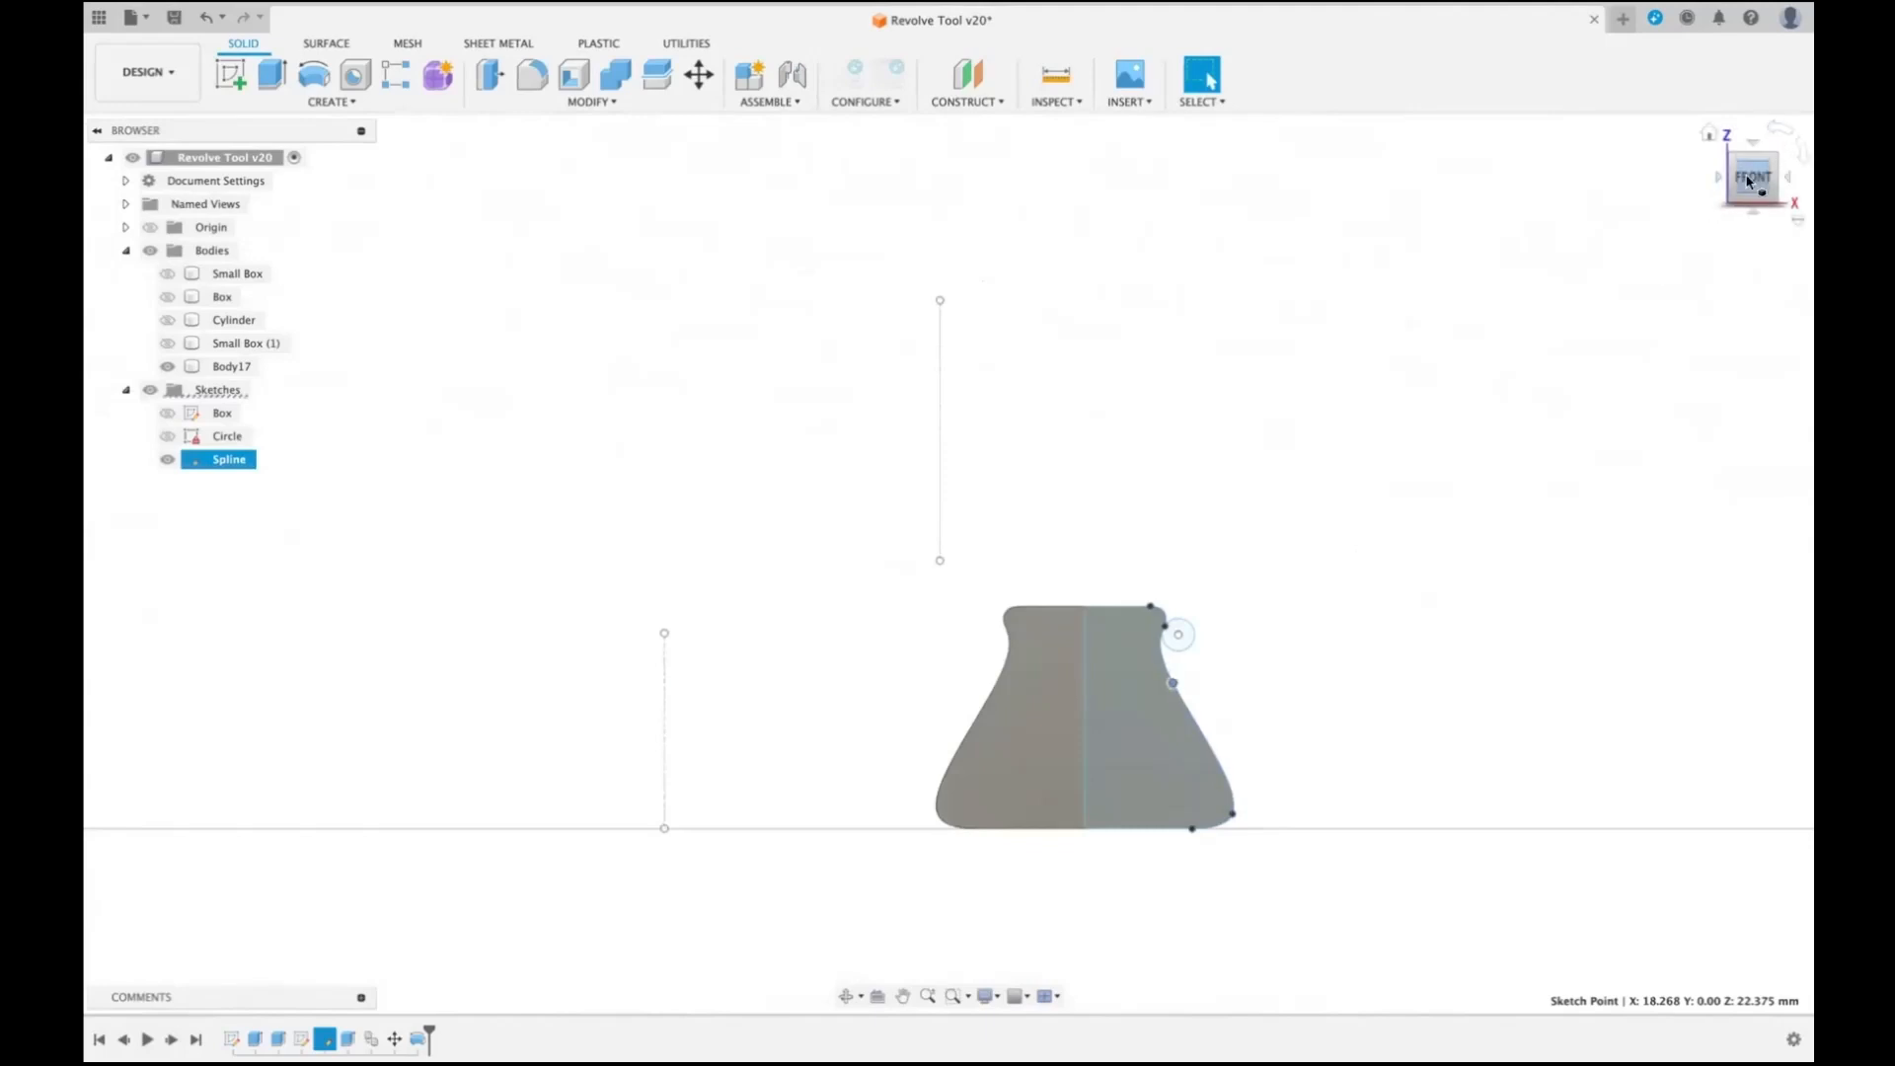
pyautogui.moveTo(1749, 179); pyautogui.dragTo(1549, 205)
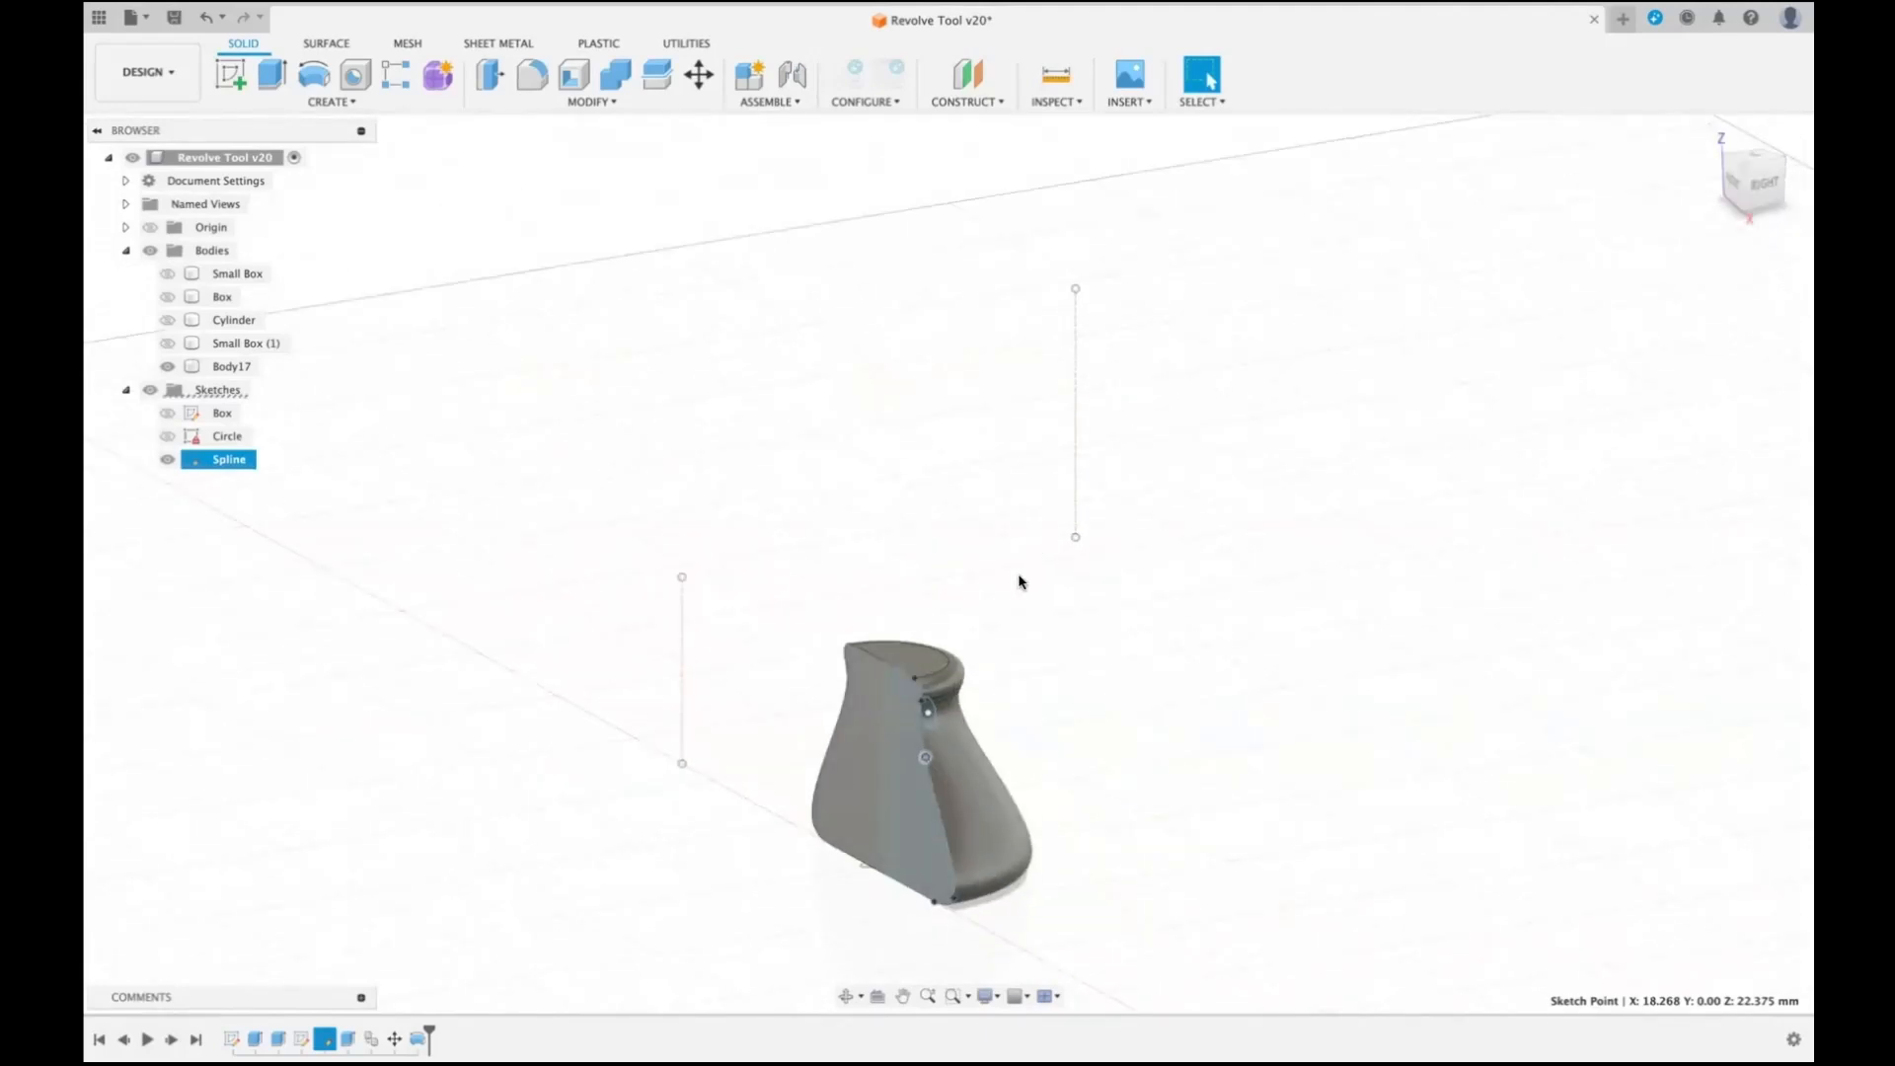
# - Move the spline's upper point to about X 21.2, Z 25.6 mm and its lower outer point to about X 27.7, Z 13.9 mm
pyautogui.click(922, 716)
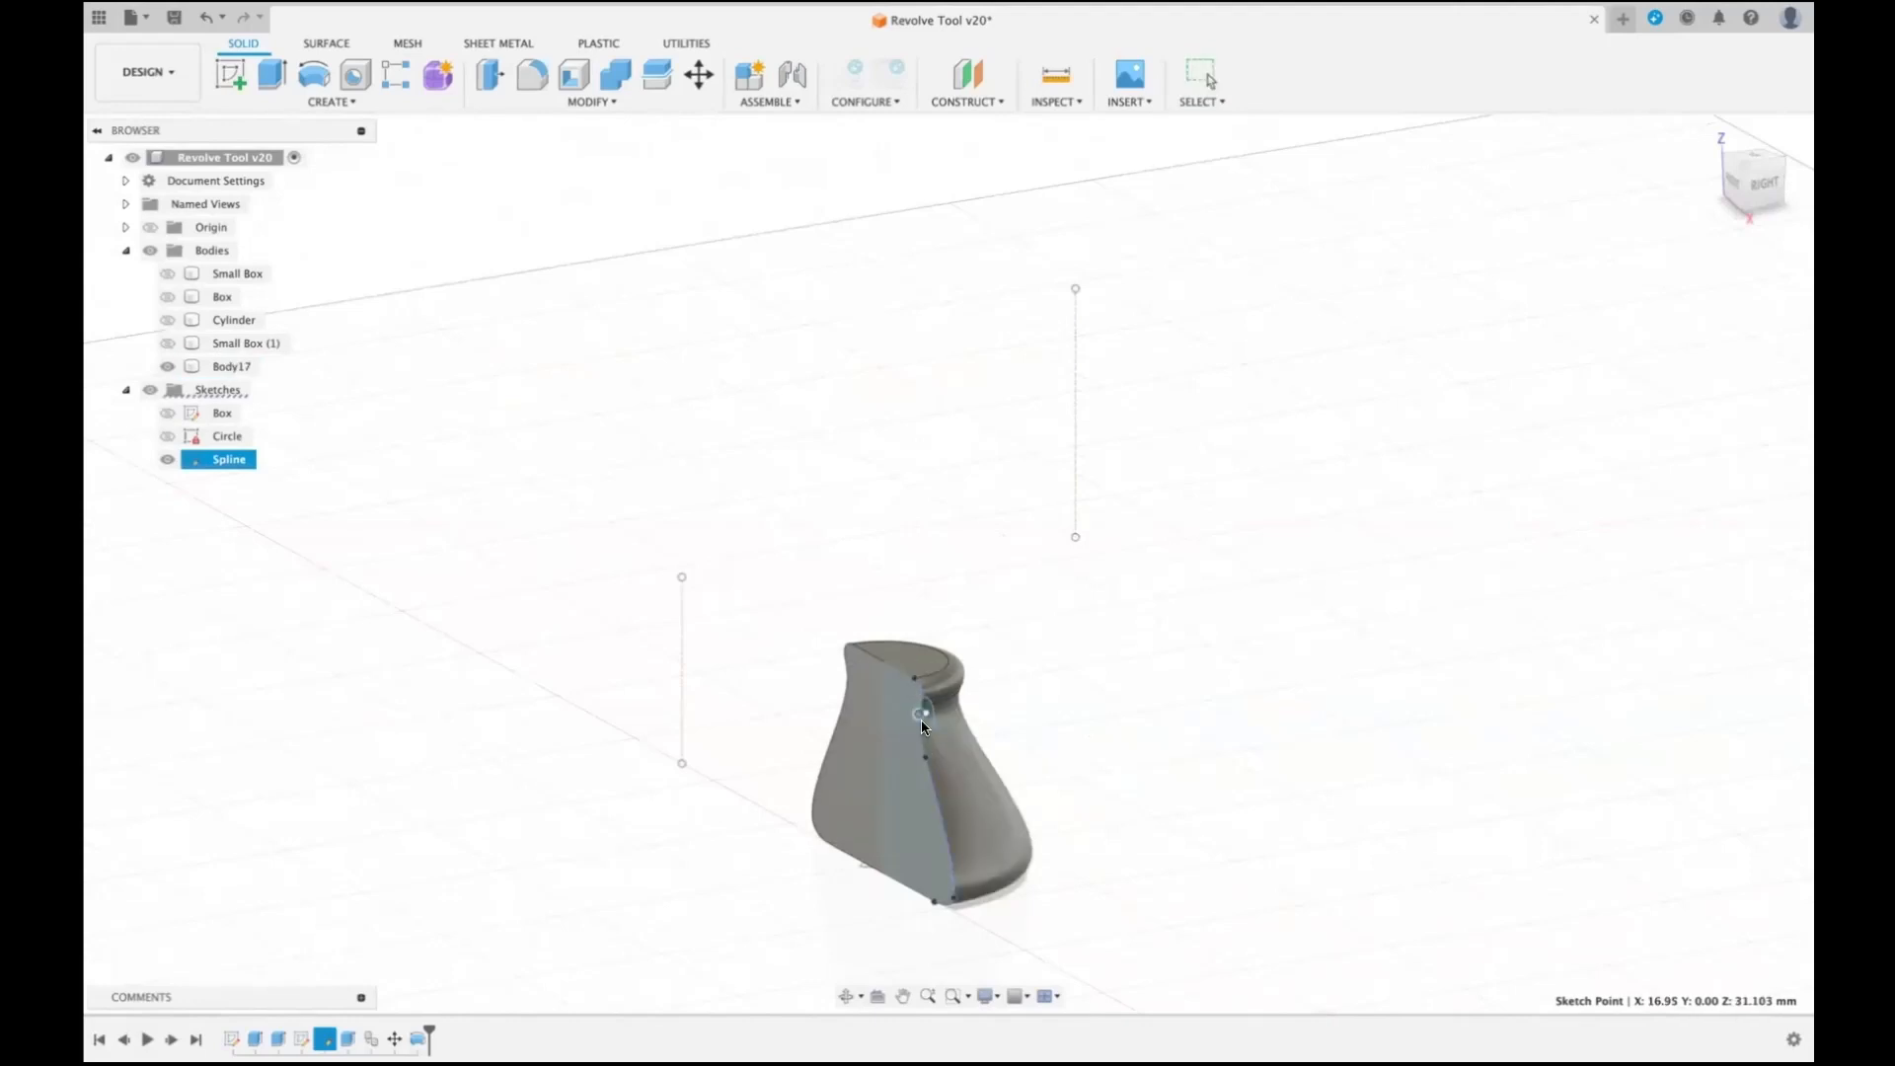
pyautogui.moveTo(921, 721); pyautogui.dragTo(935, 742)
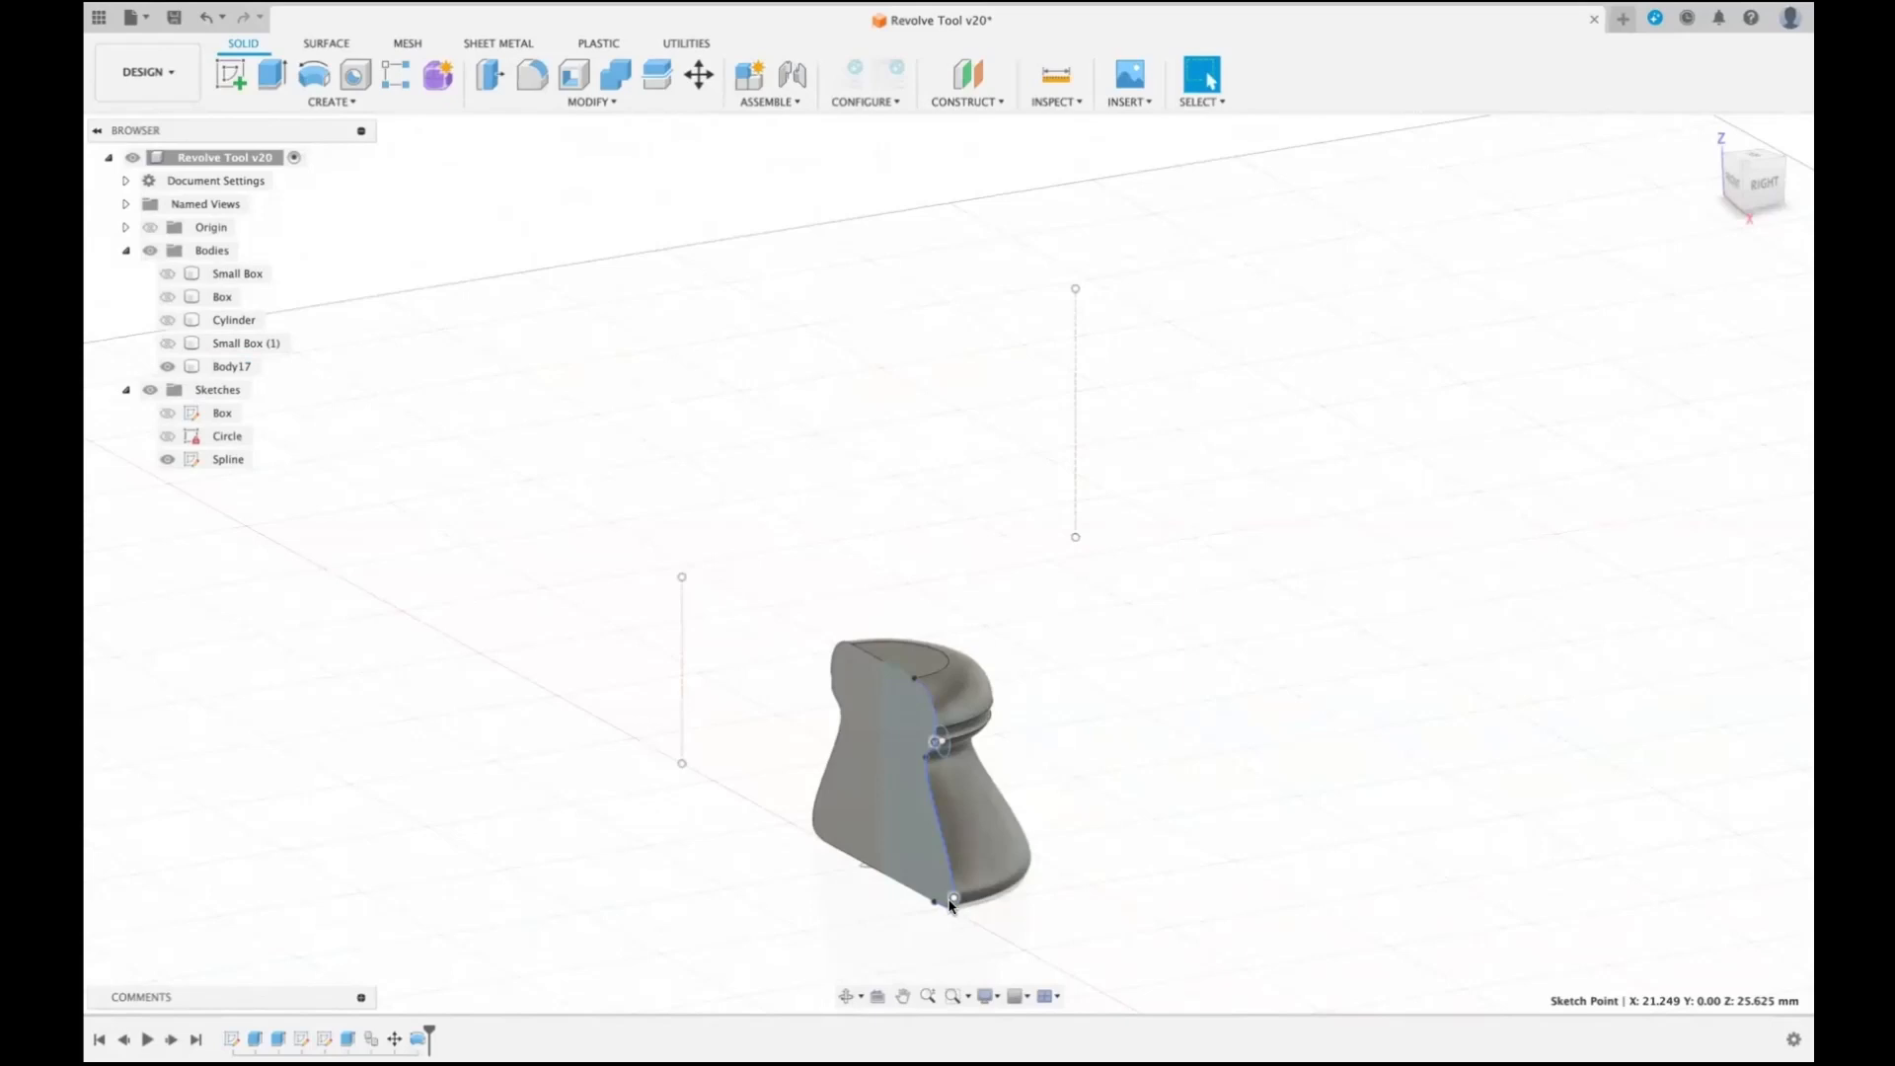
pyautogui.moveTo(952, 902); pyautogui.dragTo(953, 829)
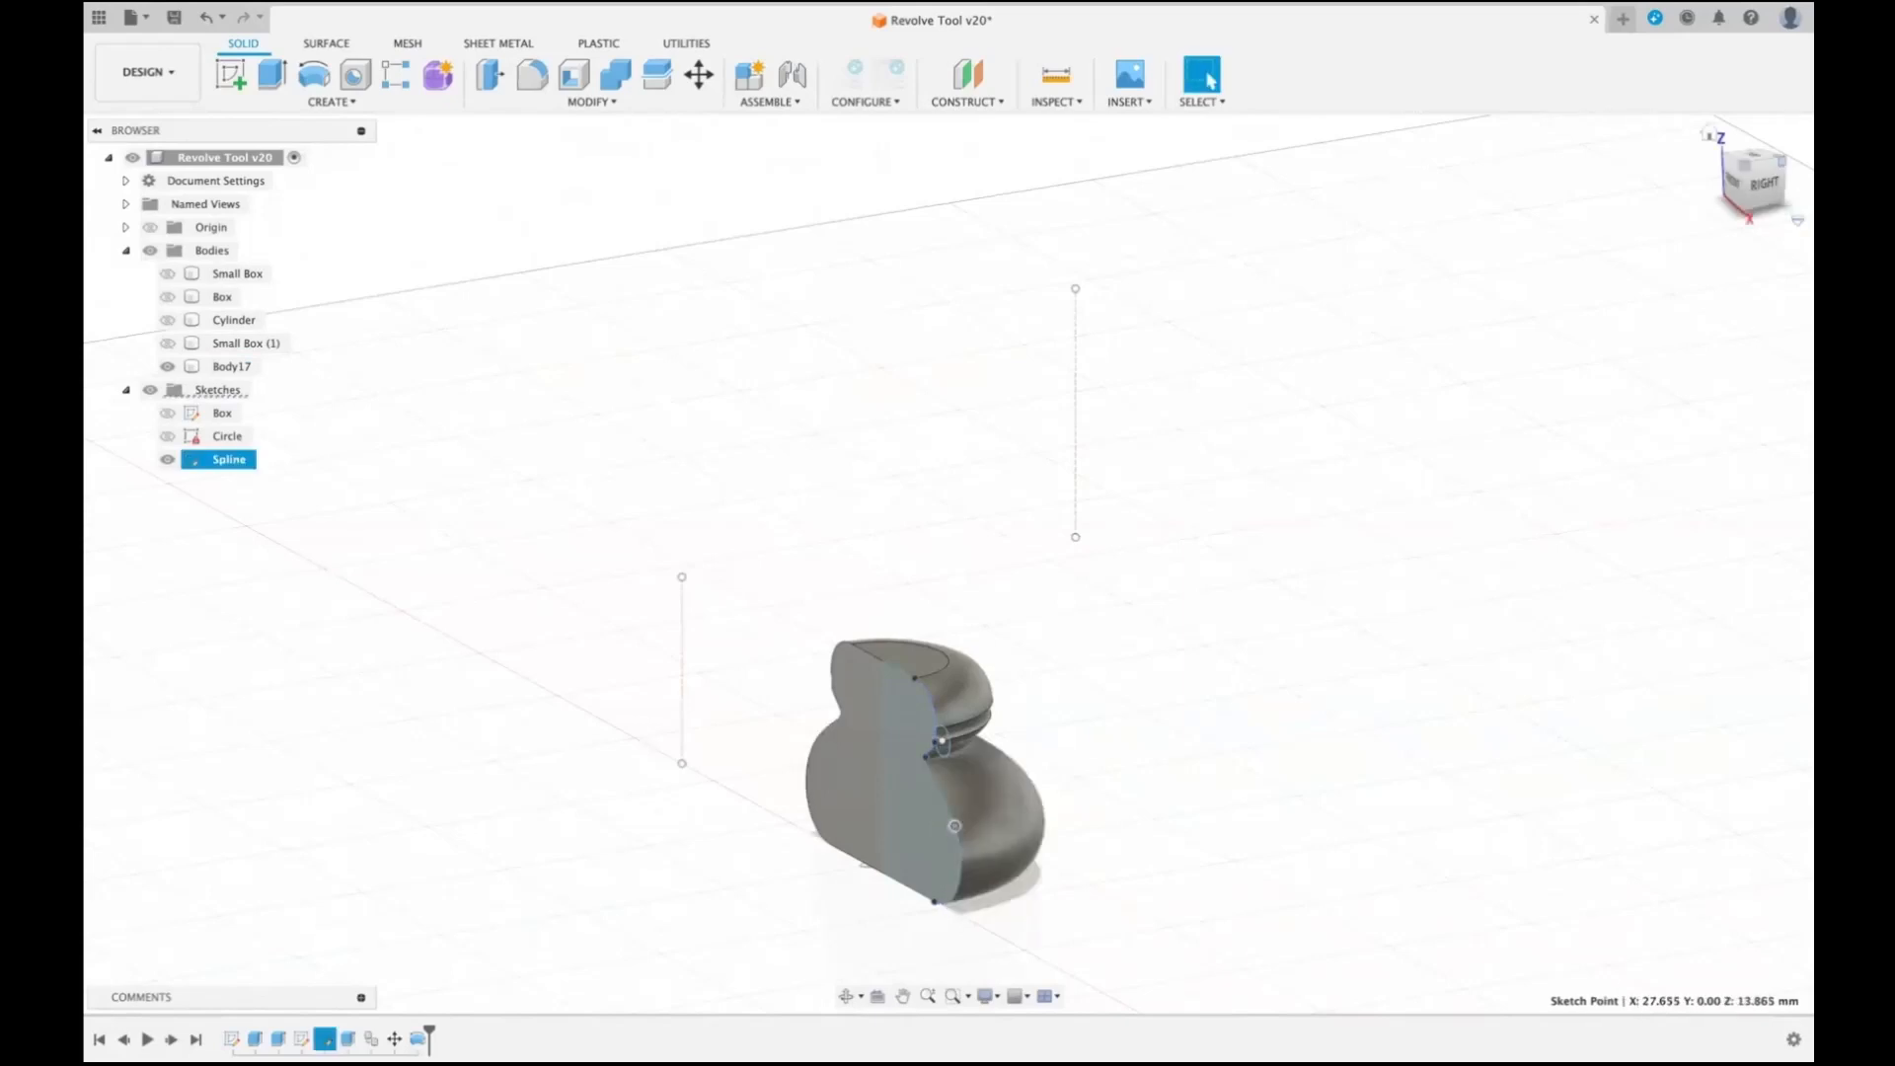
pyautogui.moveTo(1763, 182)
pyautogui.mouseDown()
pyautogui.moveTo(1717, 187)
pyautogui.moveTo(1728, 159)
pyautogui.moveTo(1706, 181)
pyautogui.moveTo(1803, 182)
pyautogui.moveTo(1762, 172)
pyautogui.mouseUp()
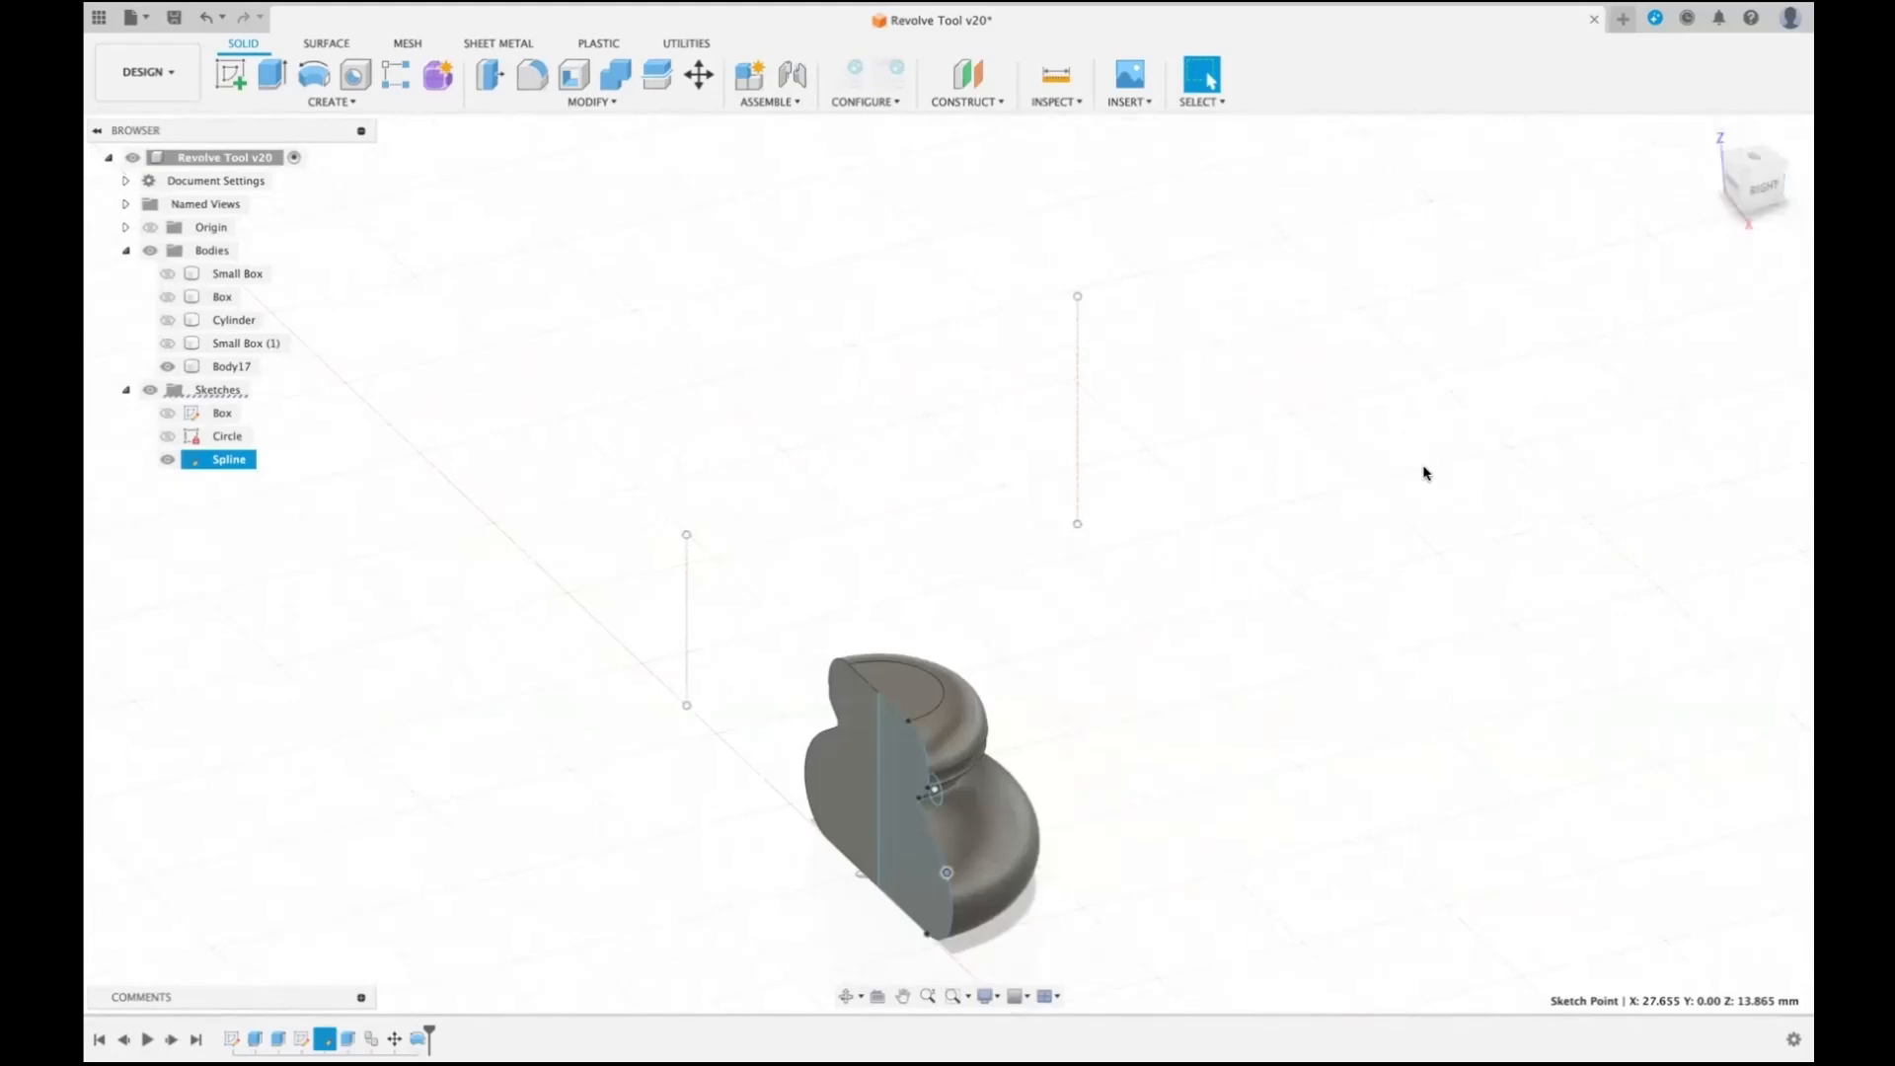
# - Roll the timeline back before the revolve feature and delete that feature
pyautogui.moveTo(428, 1036)
pyautogui.mouseDown()
pyautogui.moveTo(392, 1021)
pyautogui.moveTo(408, 1032)
pyautogui.mouseUp()
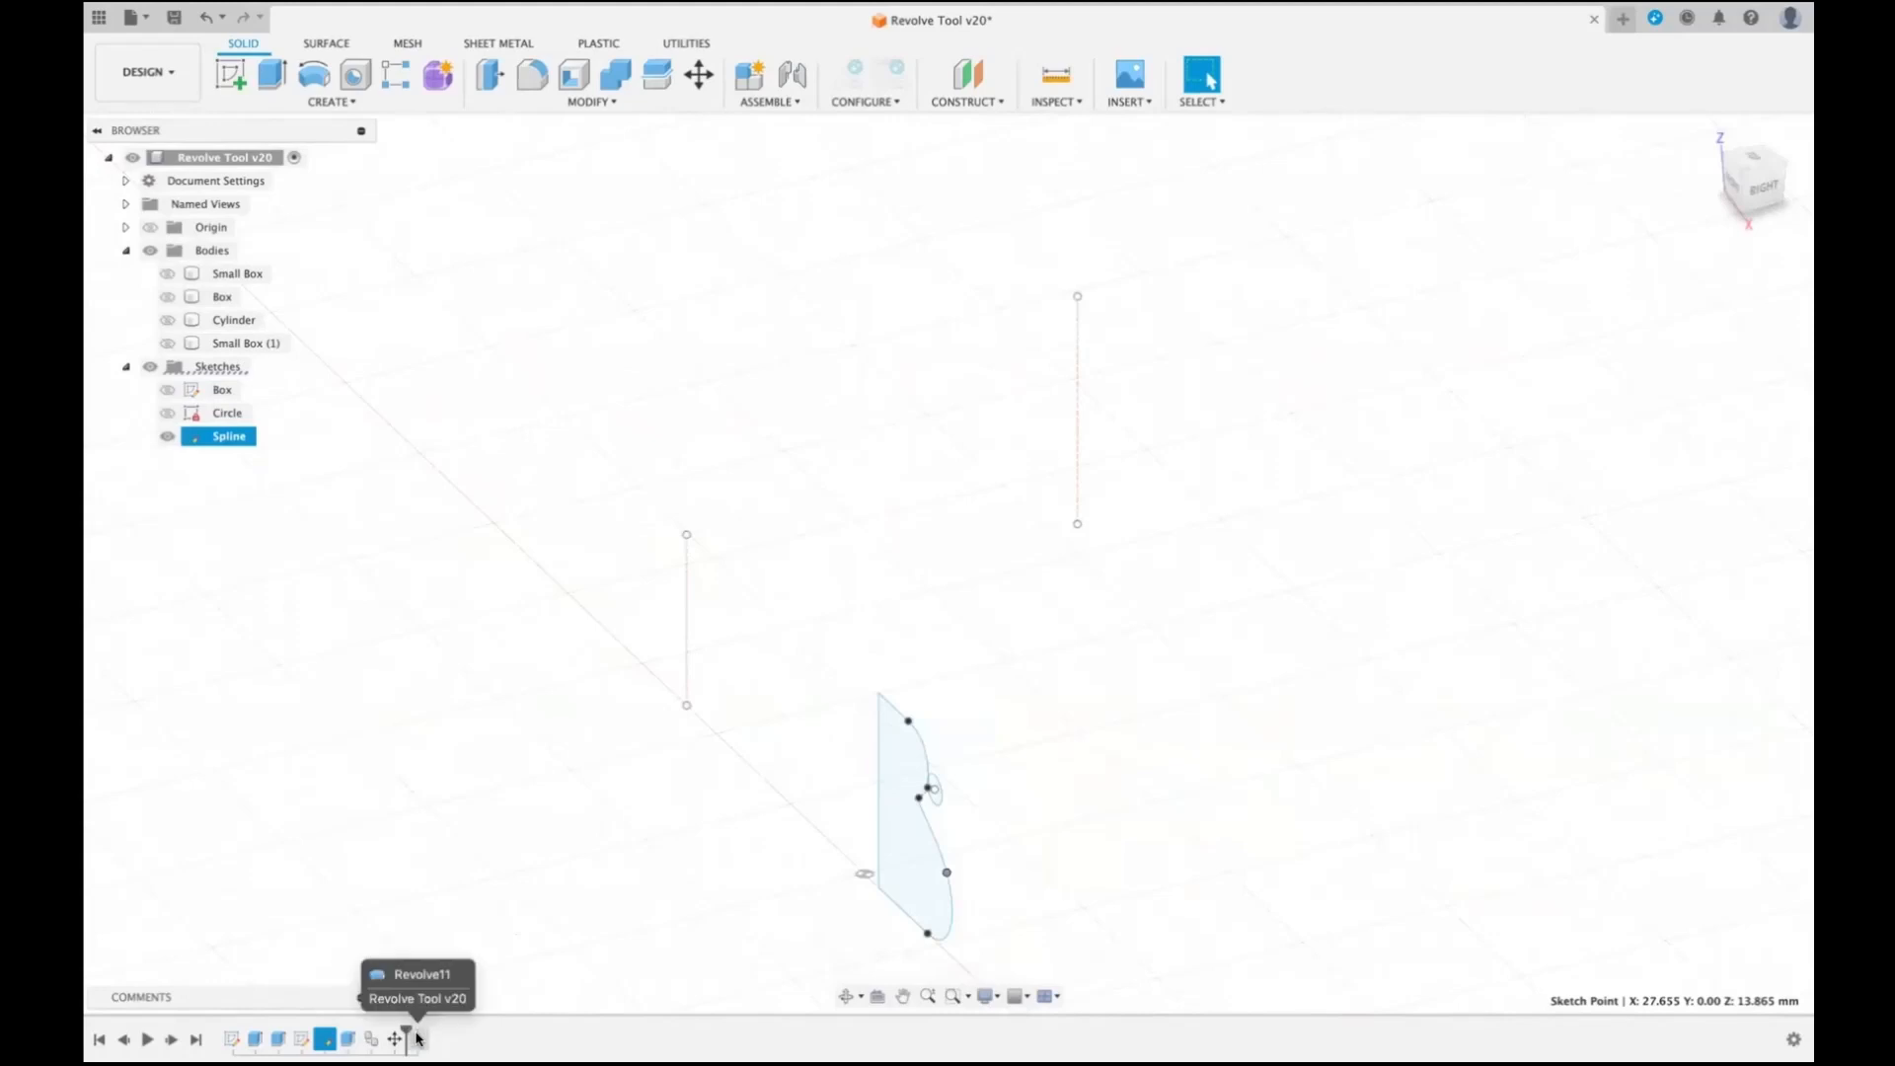
pyautogui.rightClick(408, 1031)
pyautogui.click(519, 947)
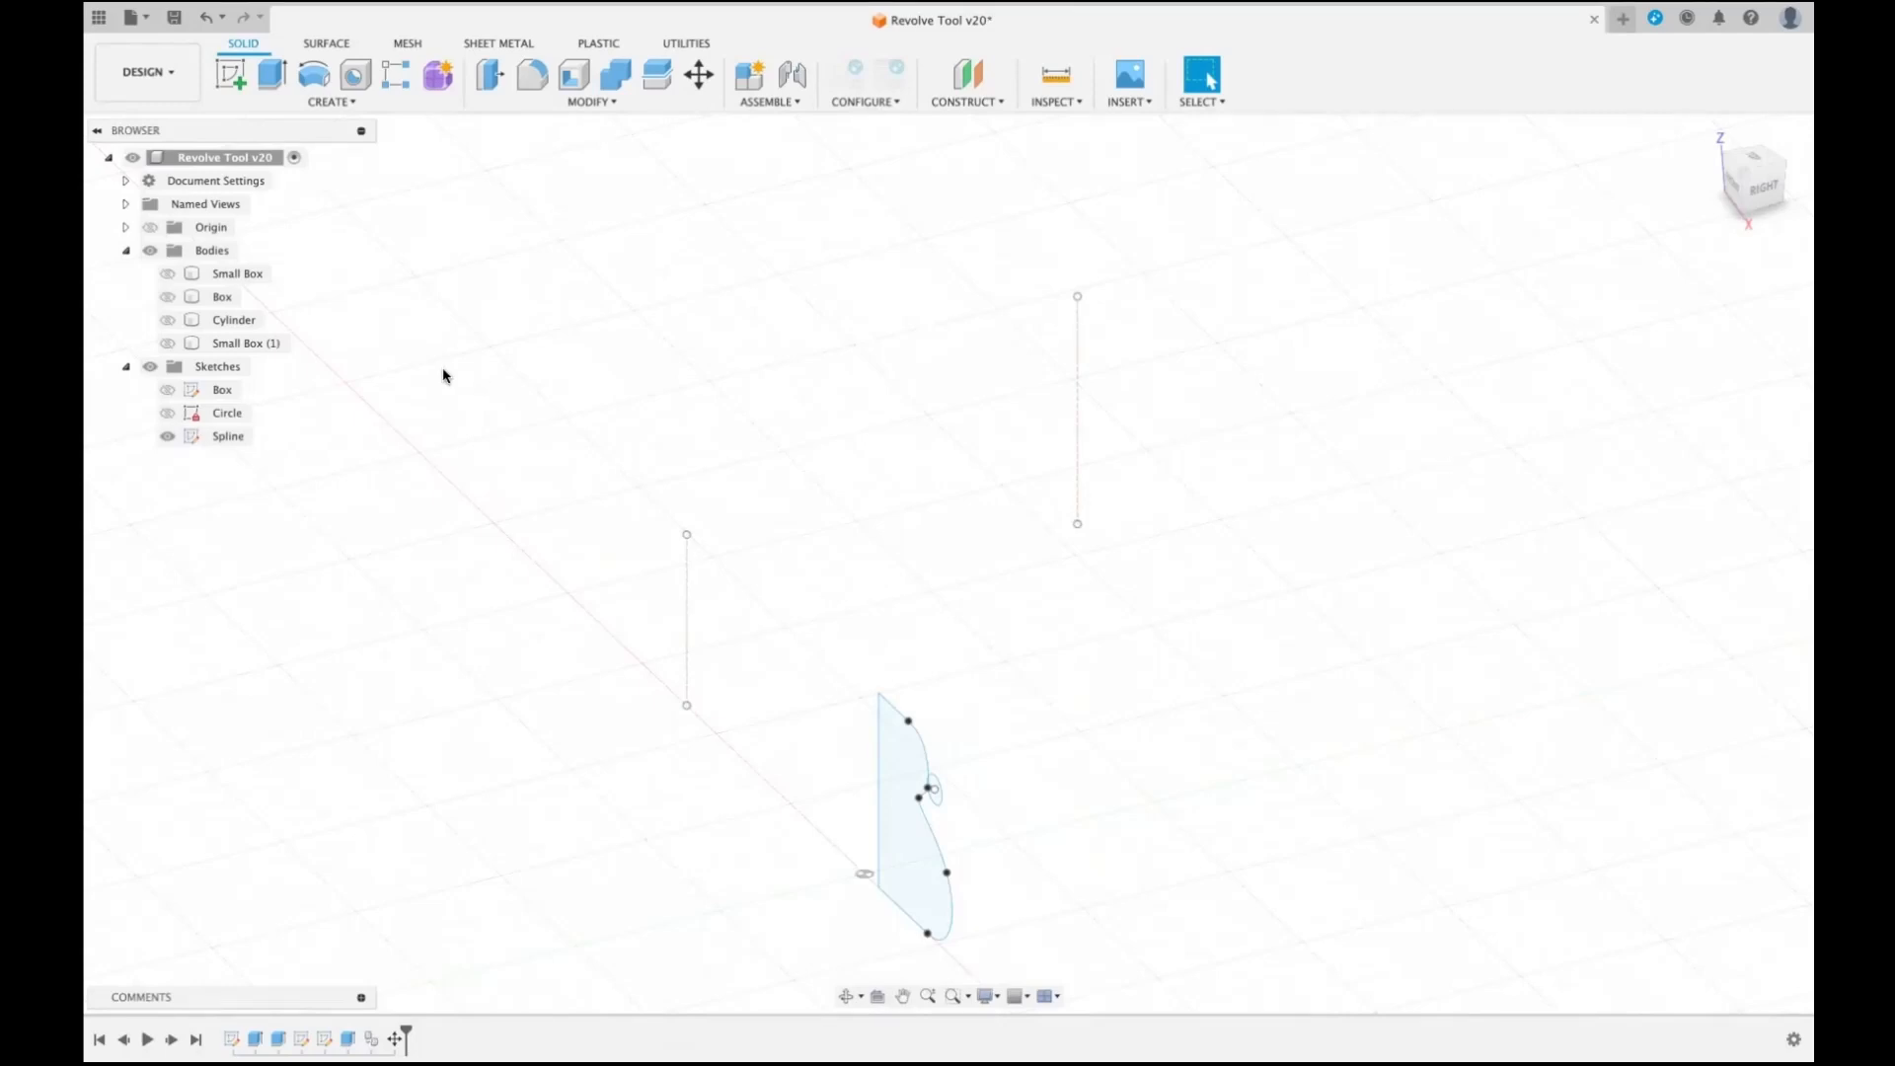
# - Hide the Spline sketch, show the Circle sketch, and inspect the circle from the front and home views
pyautogui.click(168, 436)
pyautogui.click(170, 409)
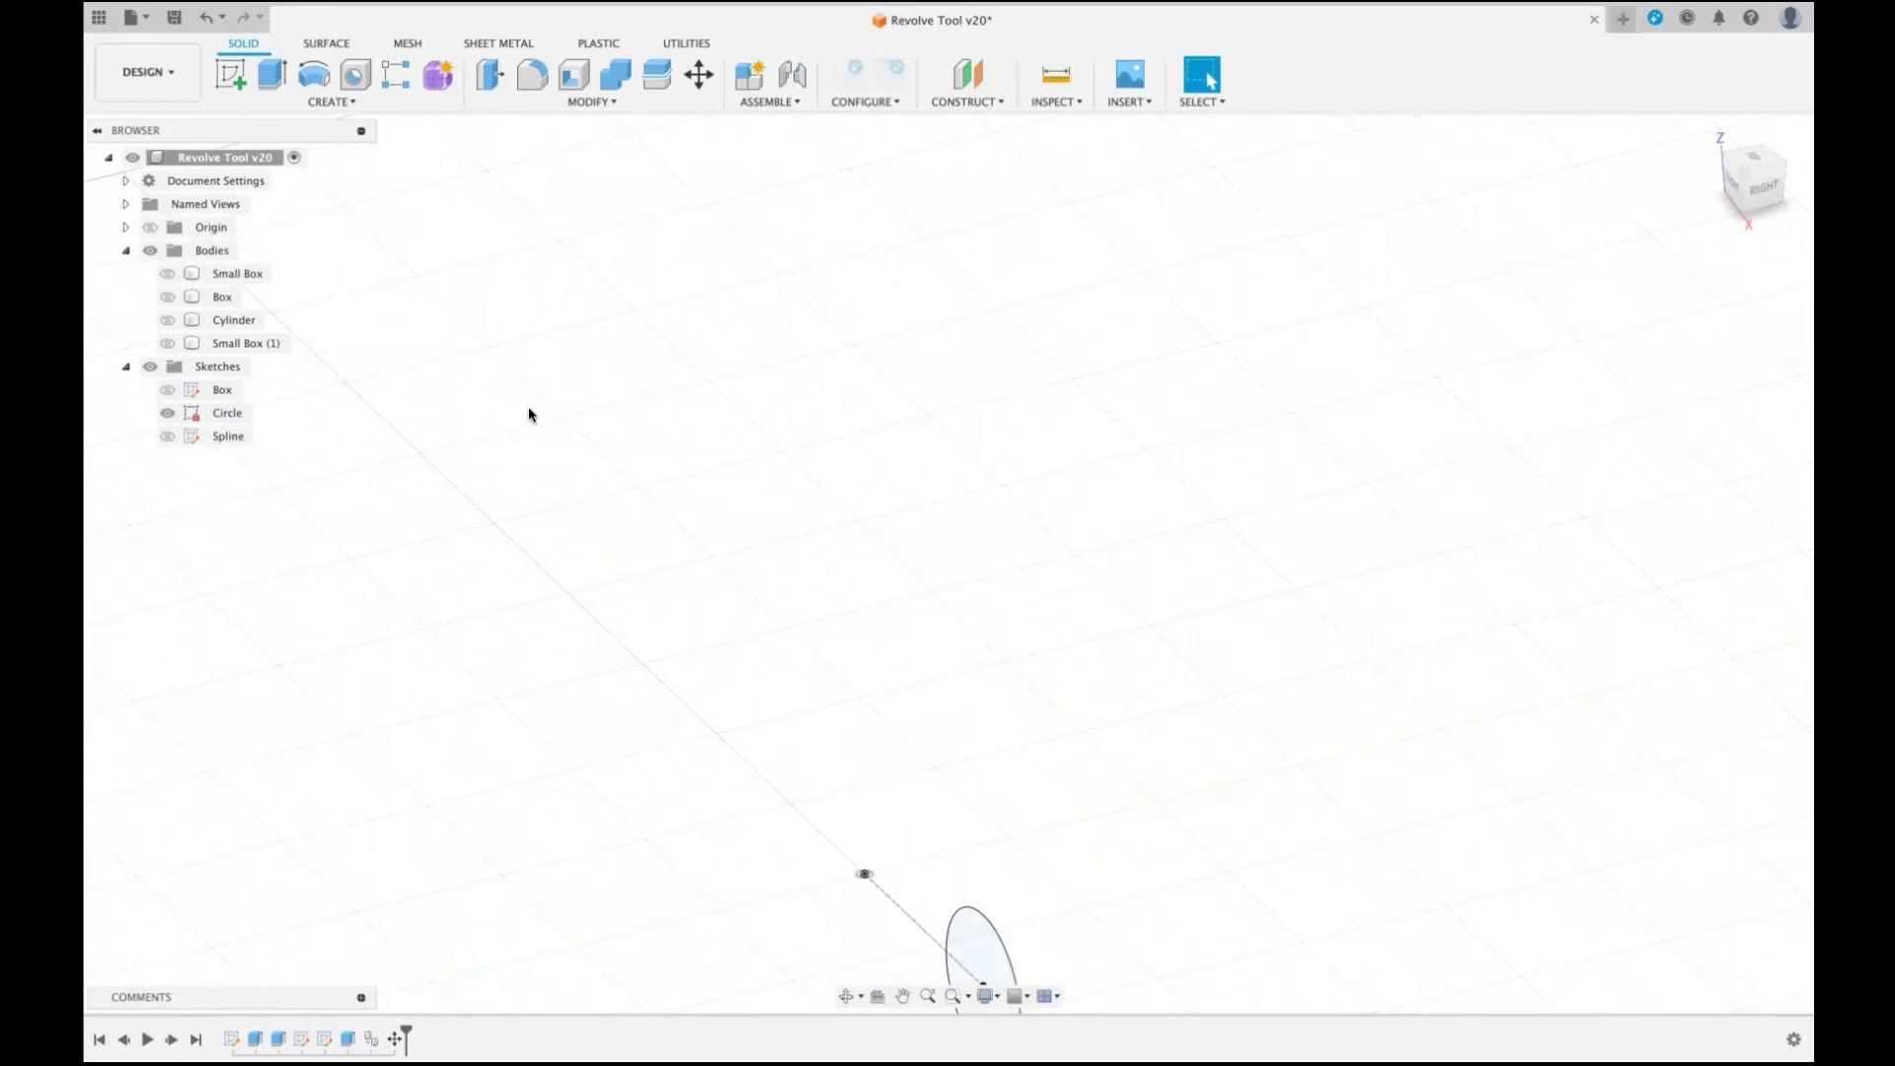
pyautogui.moveTo(530, 411); pyautogui.dragTo(212, 598)
pyautogui.scroll(-5, 1247, 651)
pyautogui.scroll(5, 1247, 651)
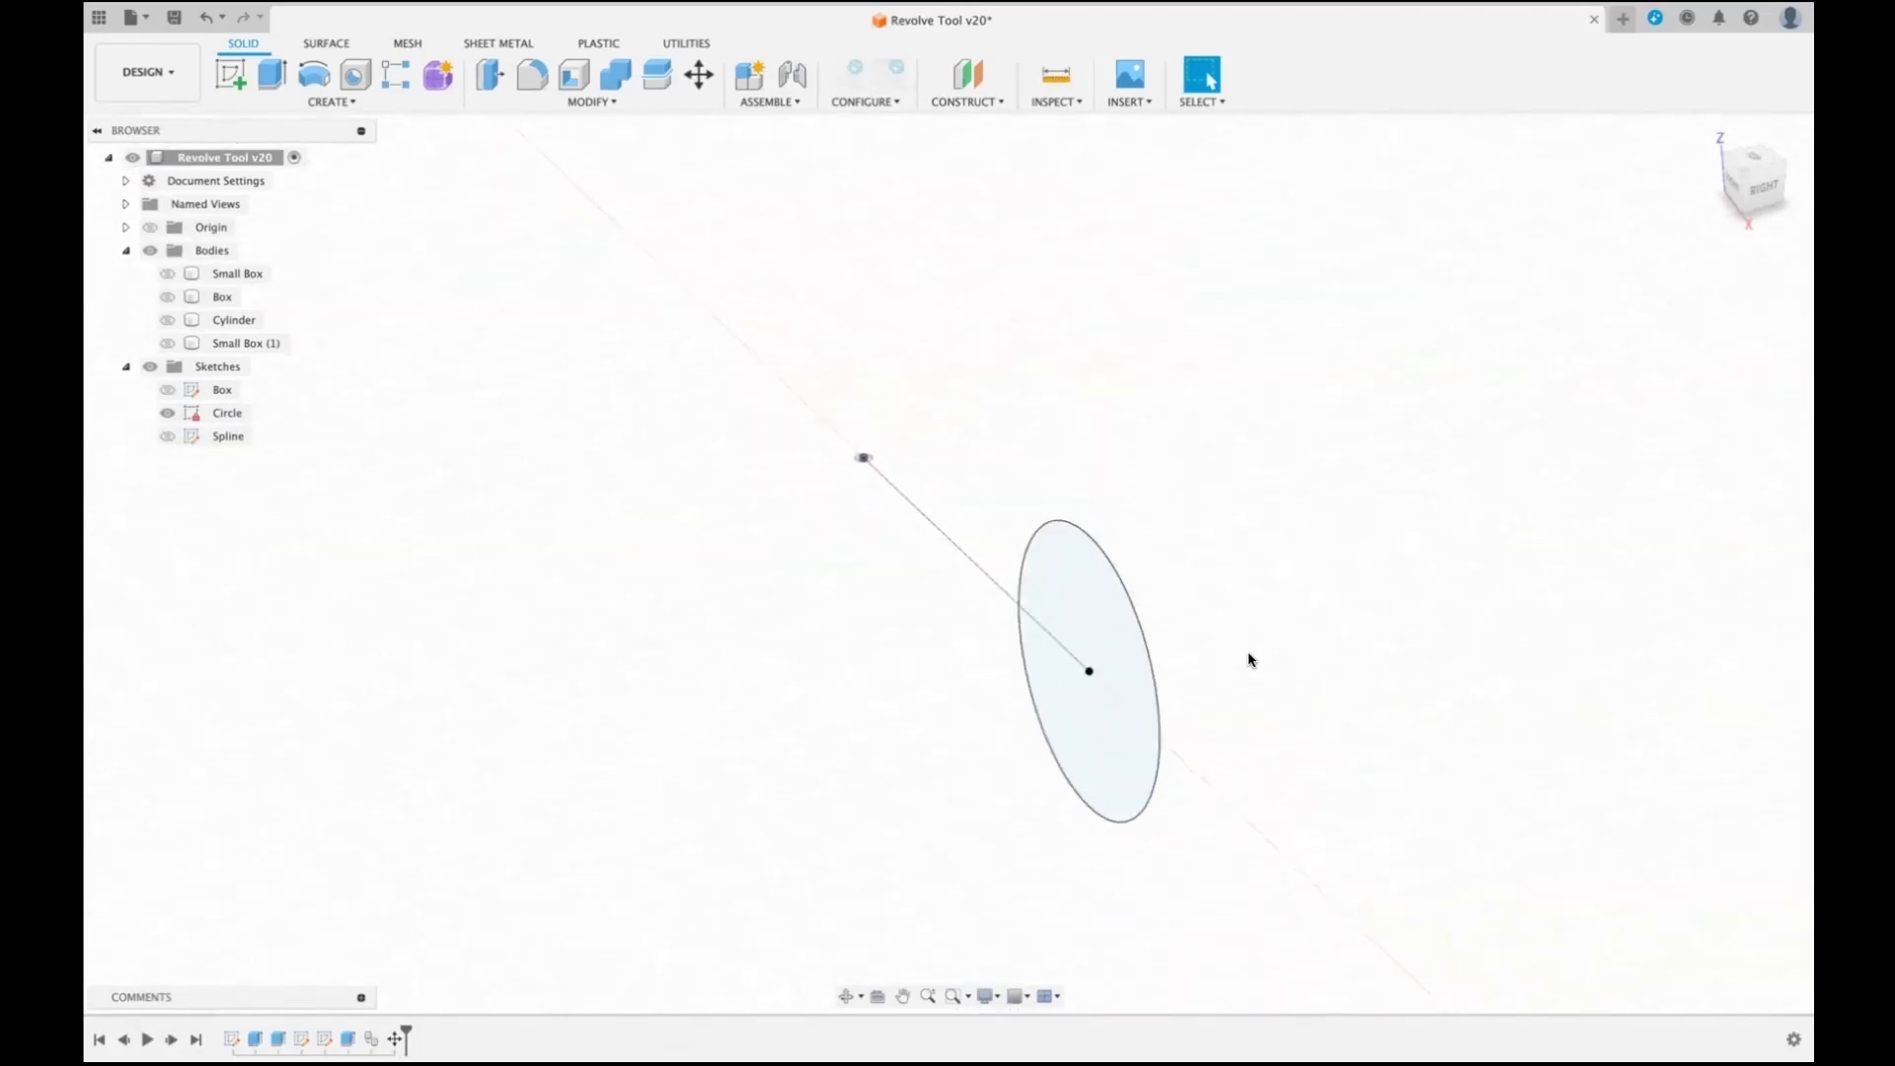
pyautogui.click(1734, 183)
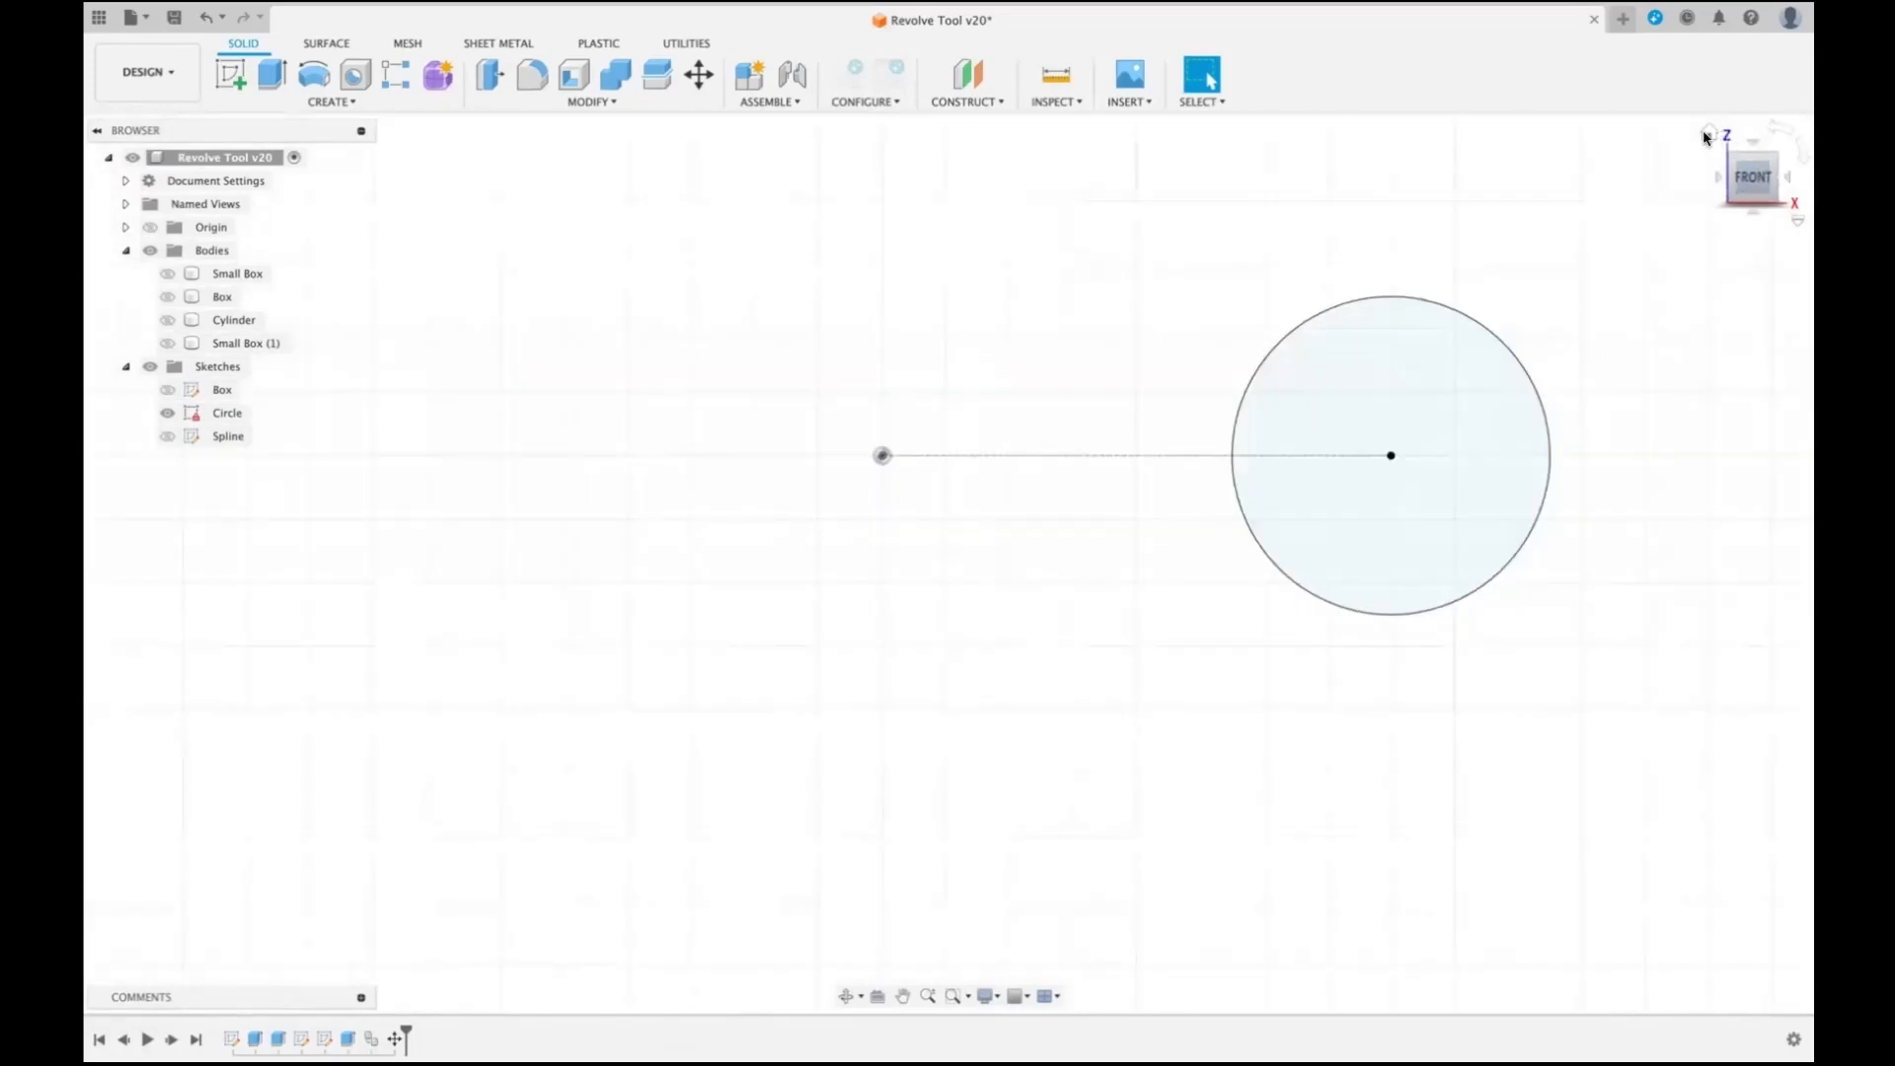
pyautogui.click(1708, 134)
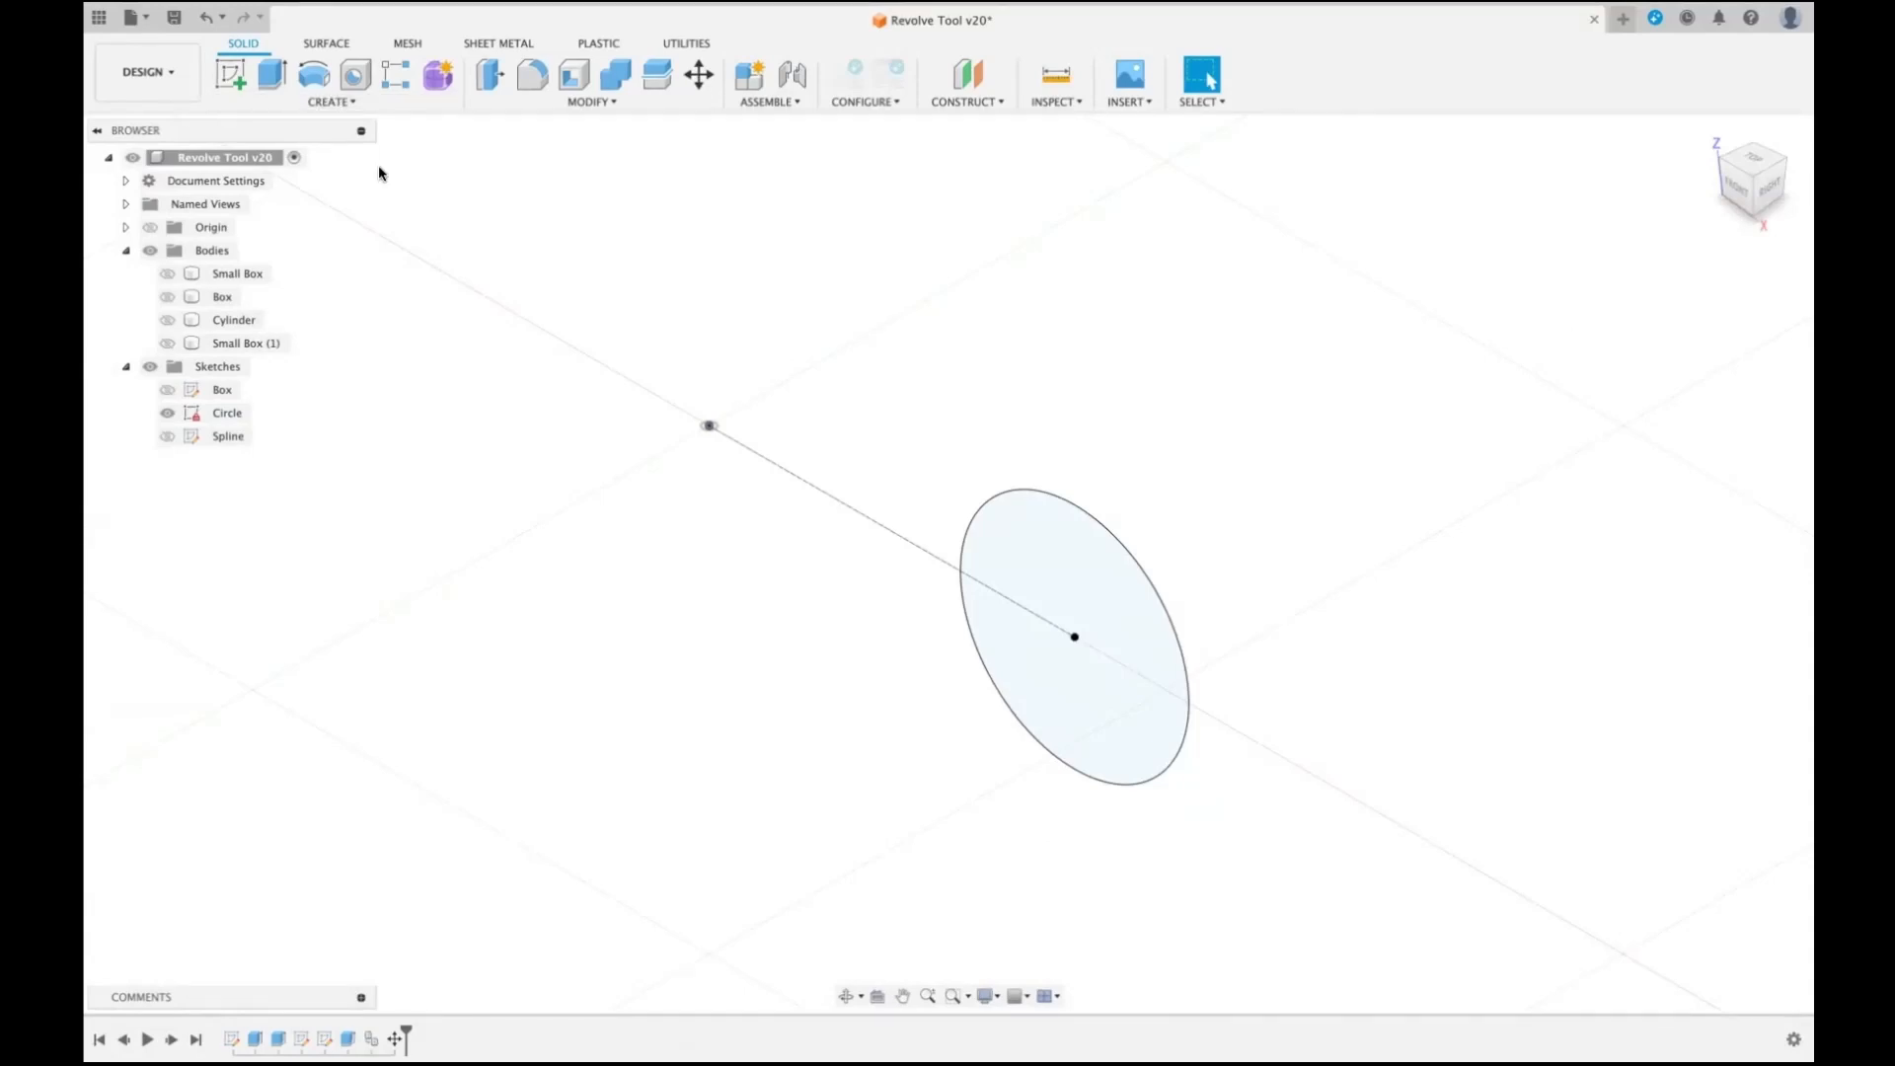
# - Set up a partial revolve of the circle profile about the vertical Z axis as a new body
pyautogui.click(318, 76)
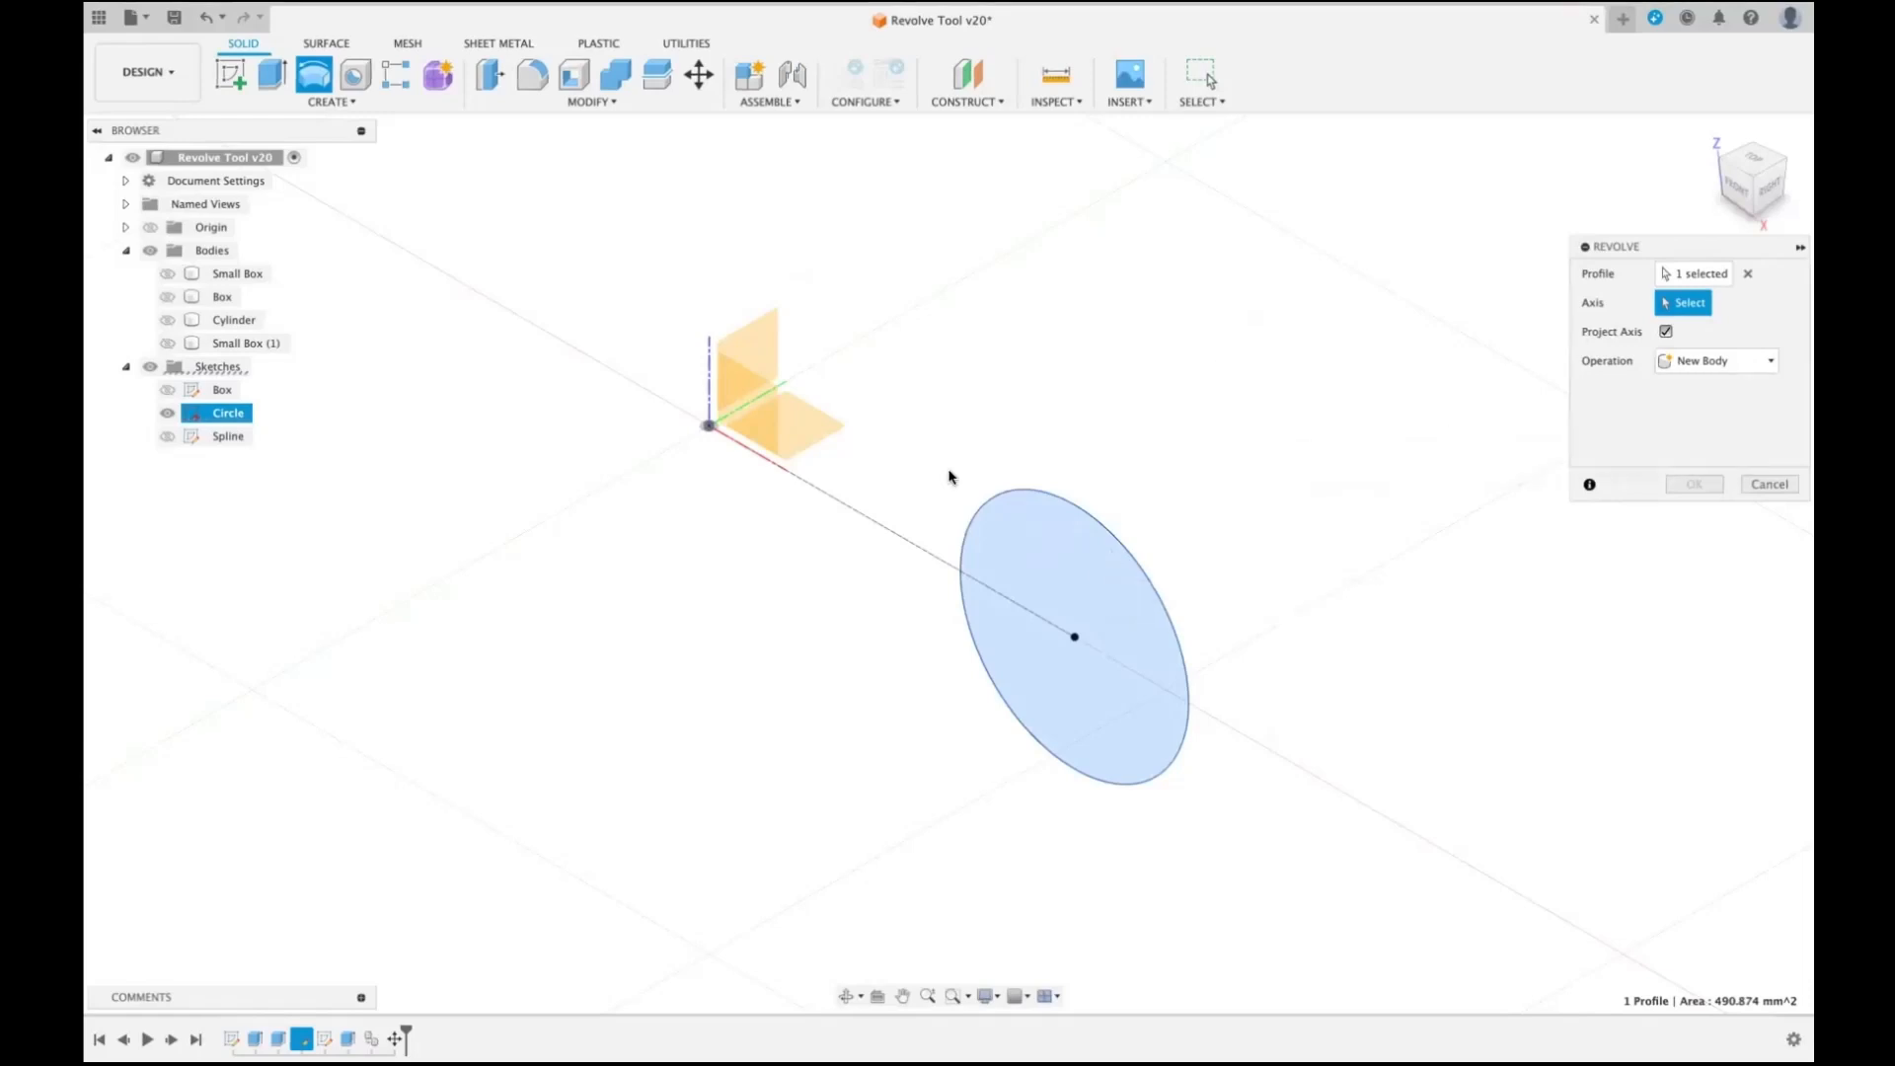
pyautogui.click(709, 380)
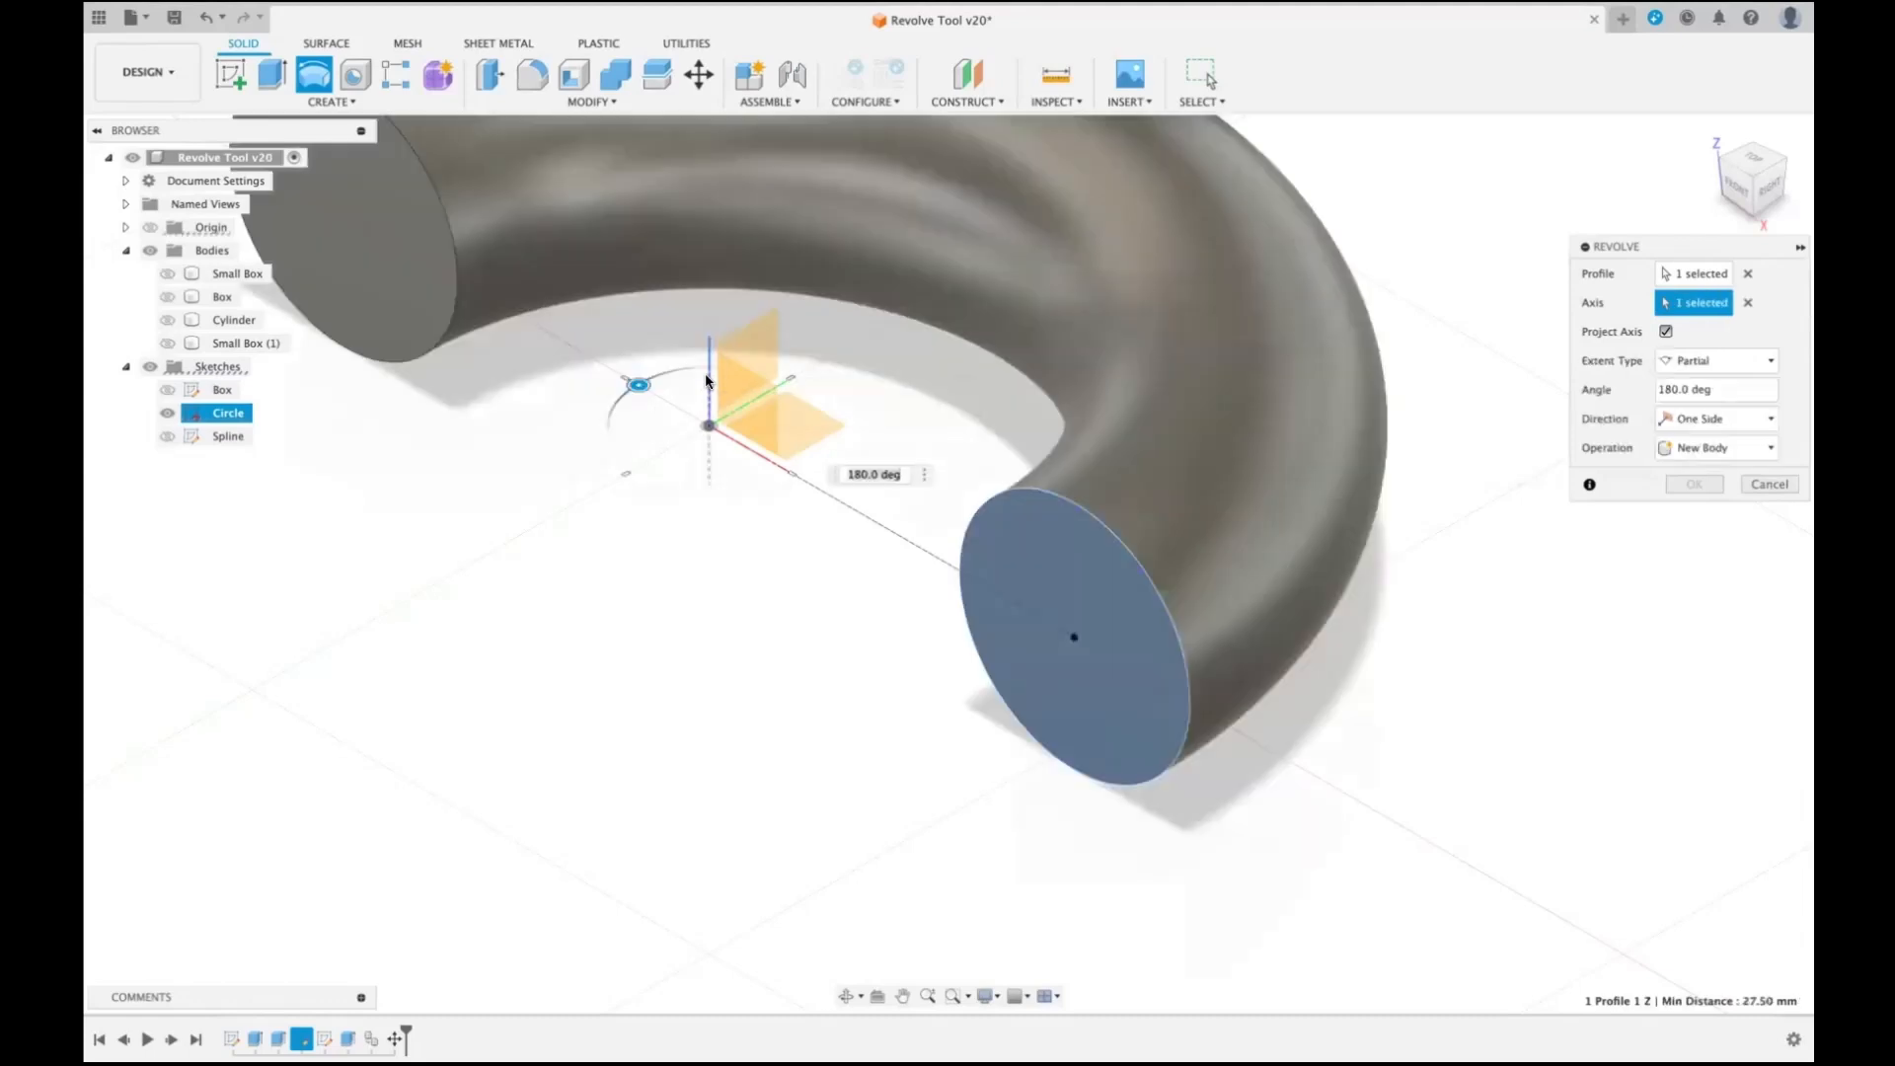
pyautogui.scroll(-4, 1510, 292)
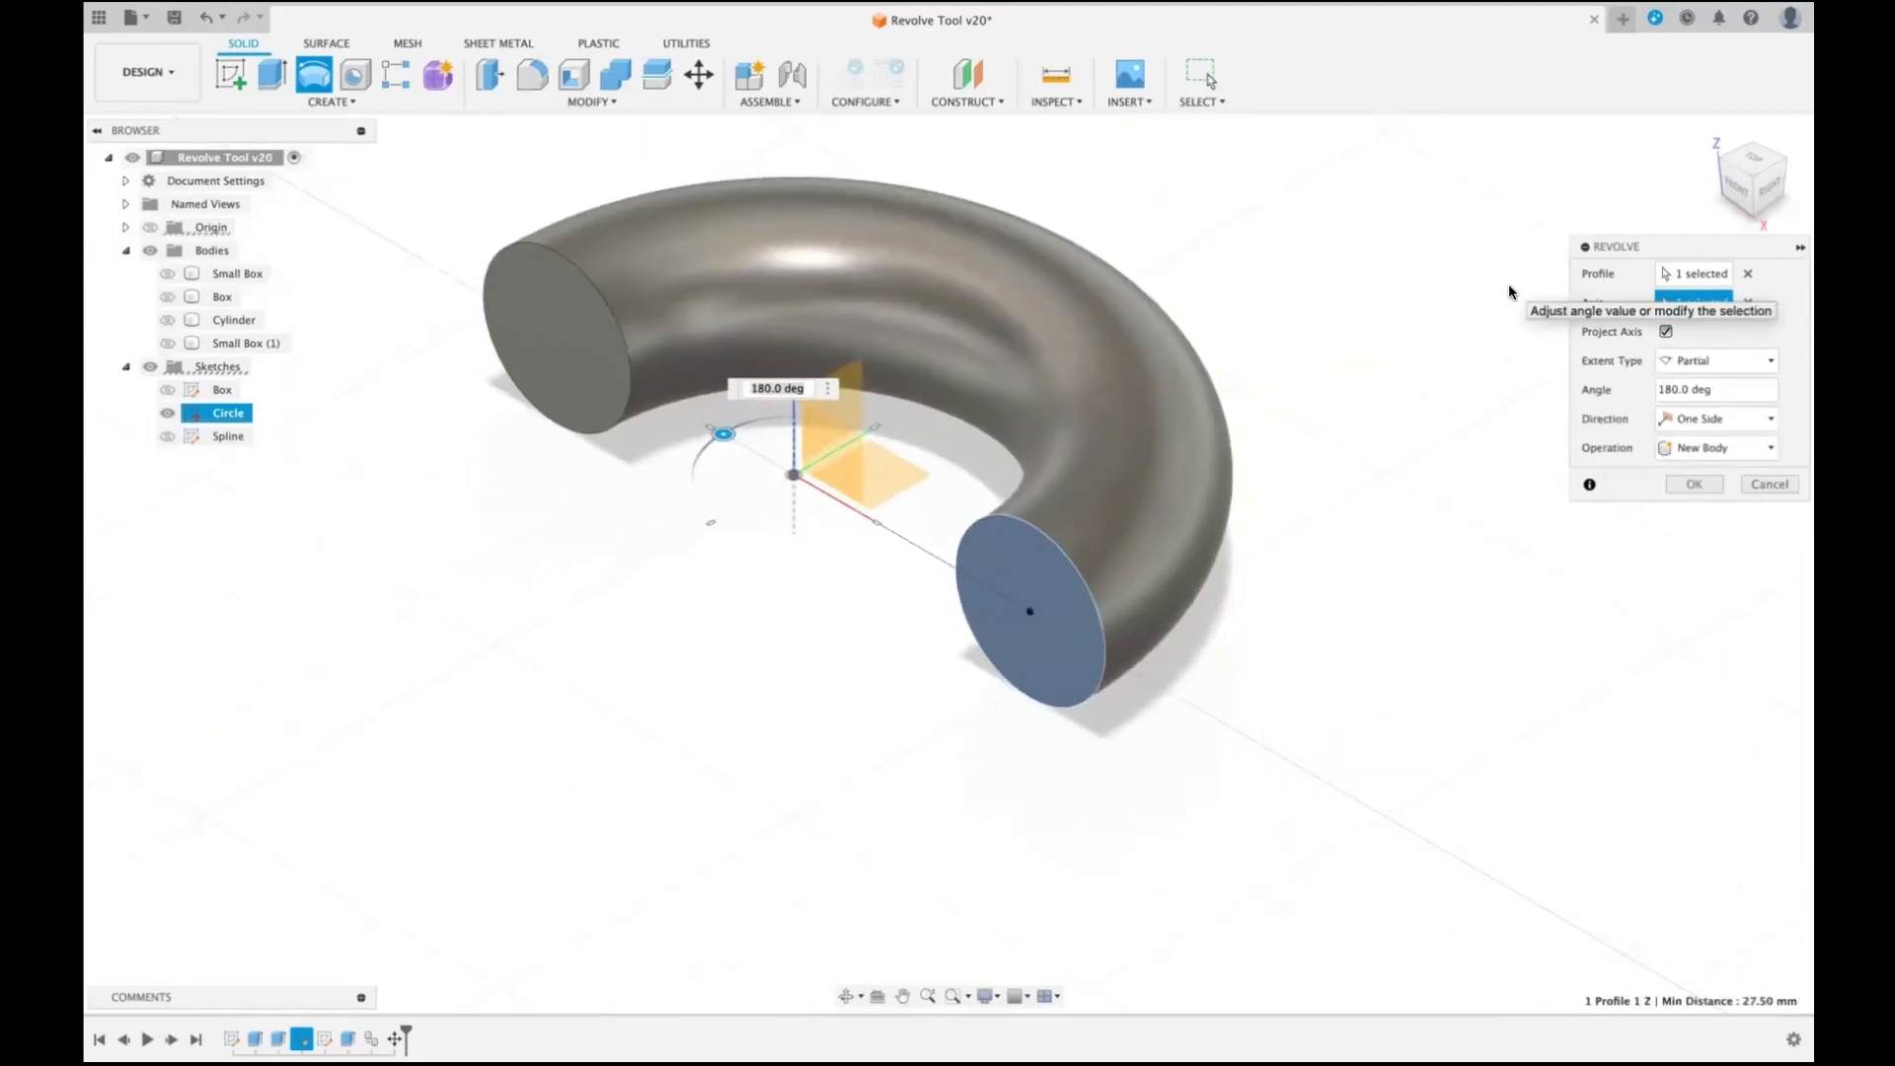
pyautogui.scroll(2, 1510, 292)
pyautogui.scroll(3, 1509, 292)
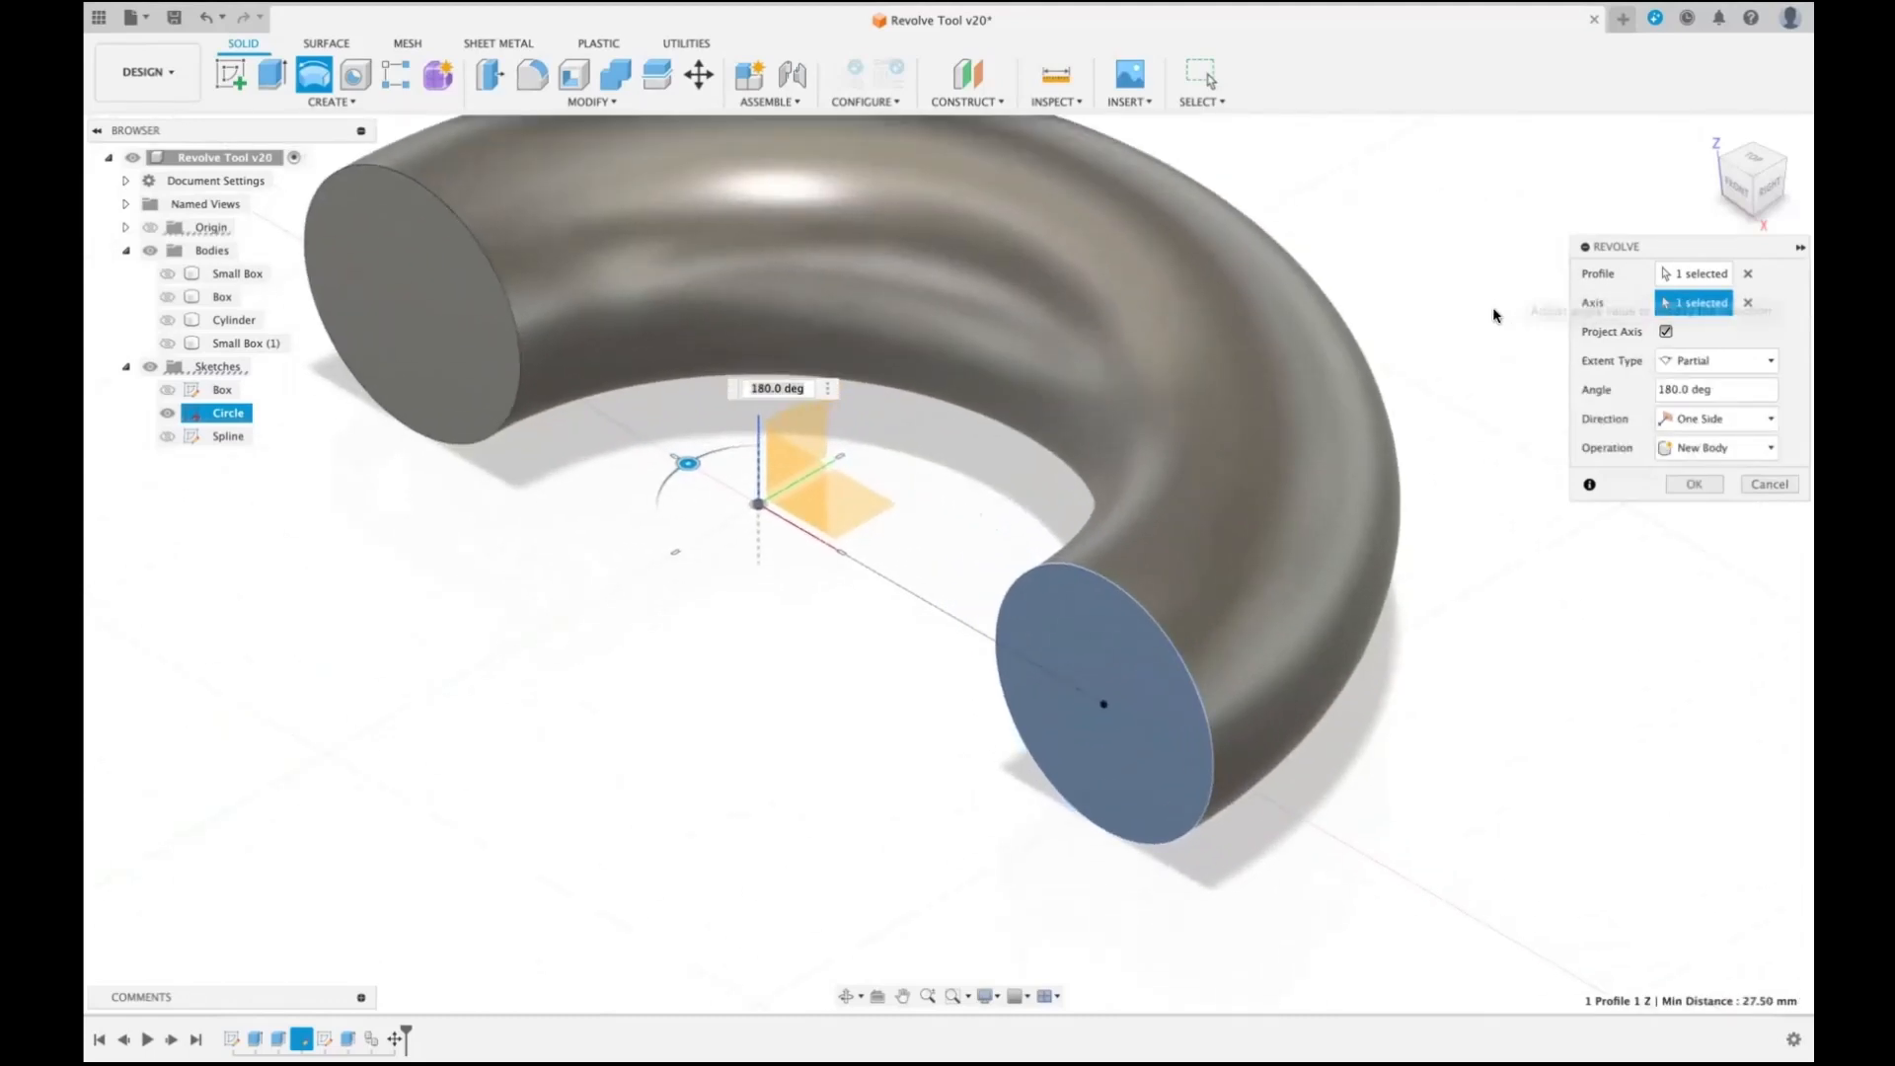
pyautogui.scroll(-2, 1467, 339)
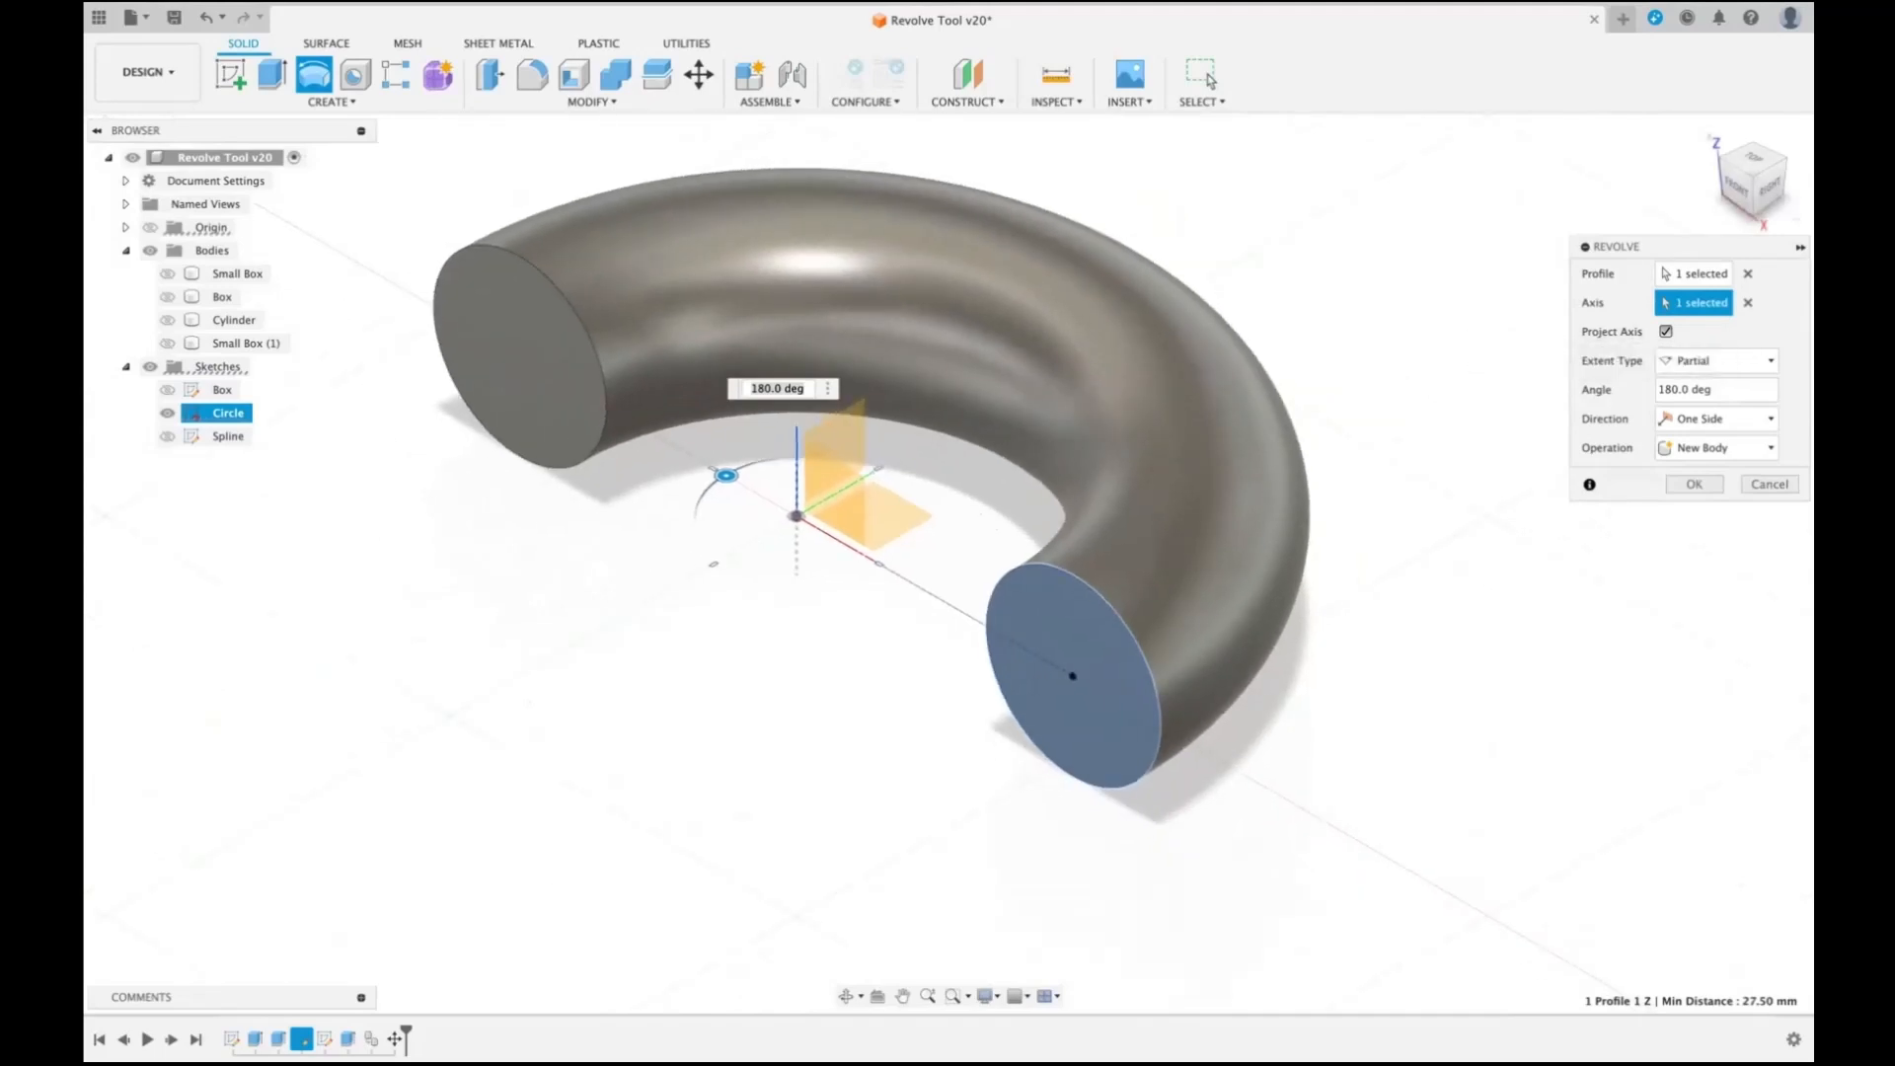
pyautogui.click(1770, 360)
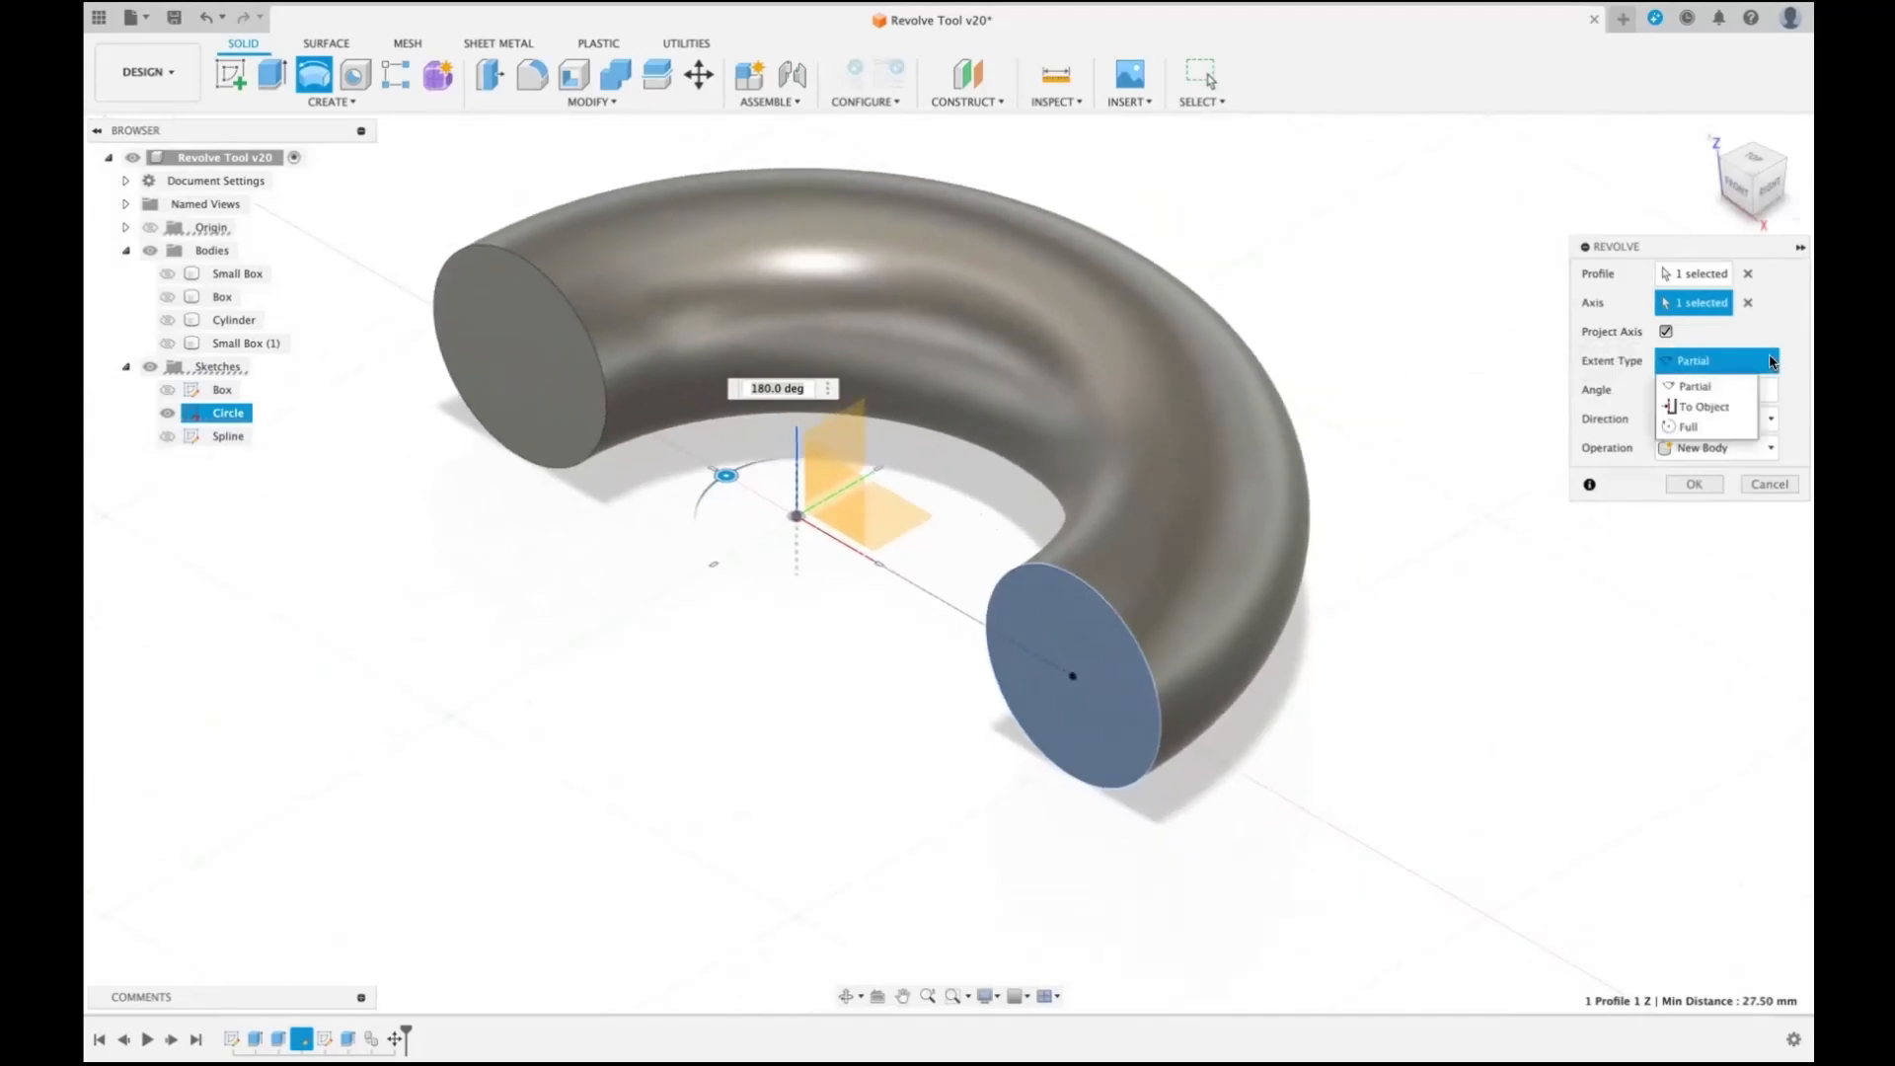
pyautogui.click(1693, 386)
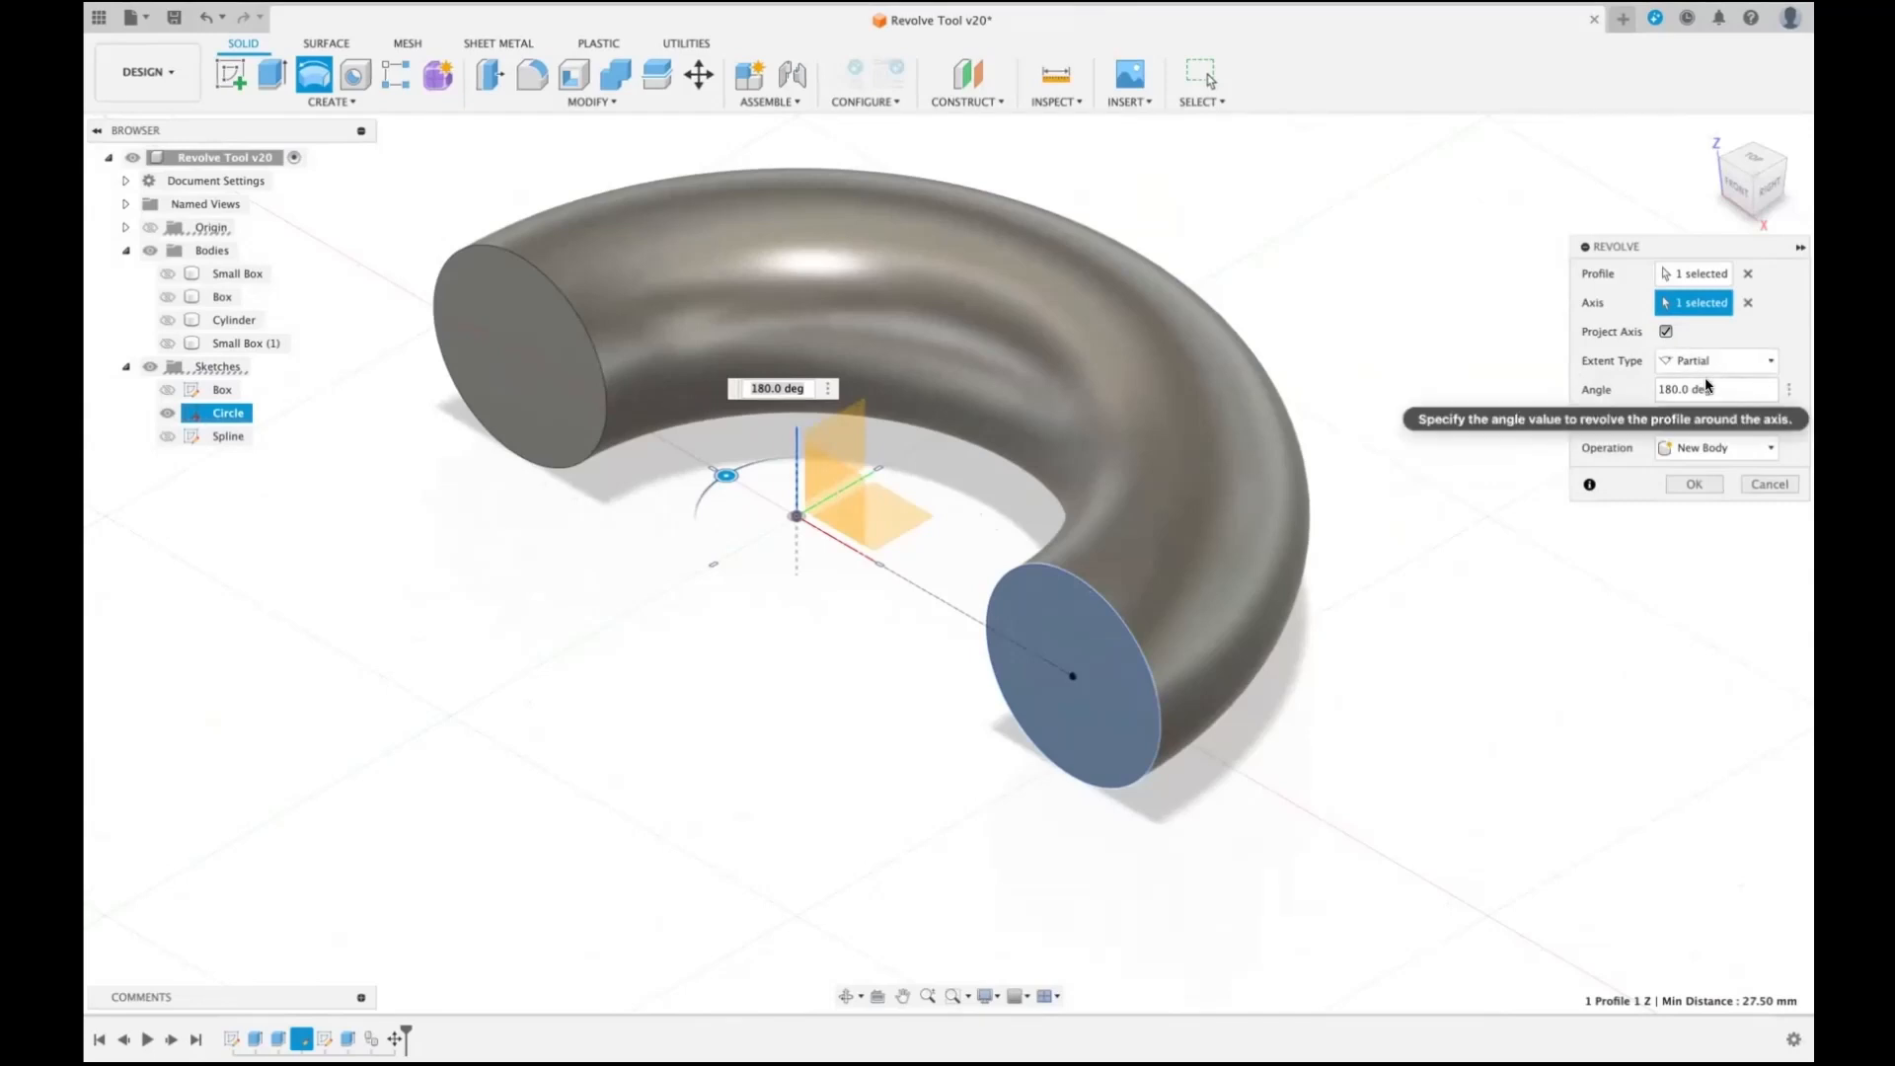
# - Try revolve angles of 90 and 180 degrees, and rotate the sweep by hand to 235 degrees
pyautogui.moveTo(1716, 392); pyautogui.dragTo(1656, 392)
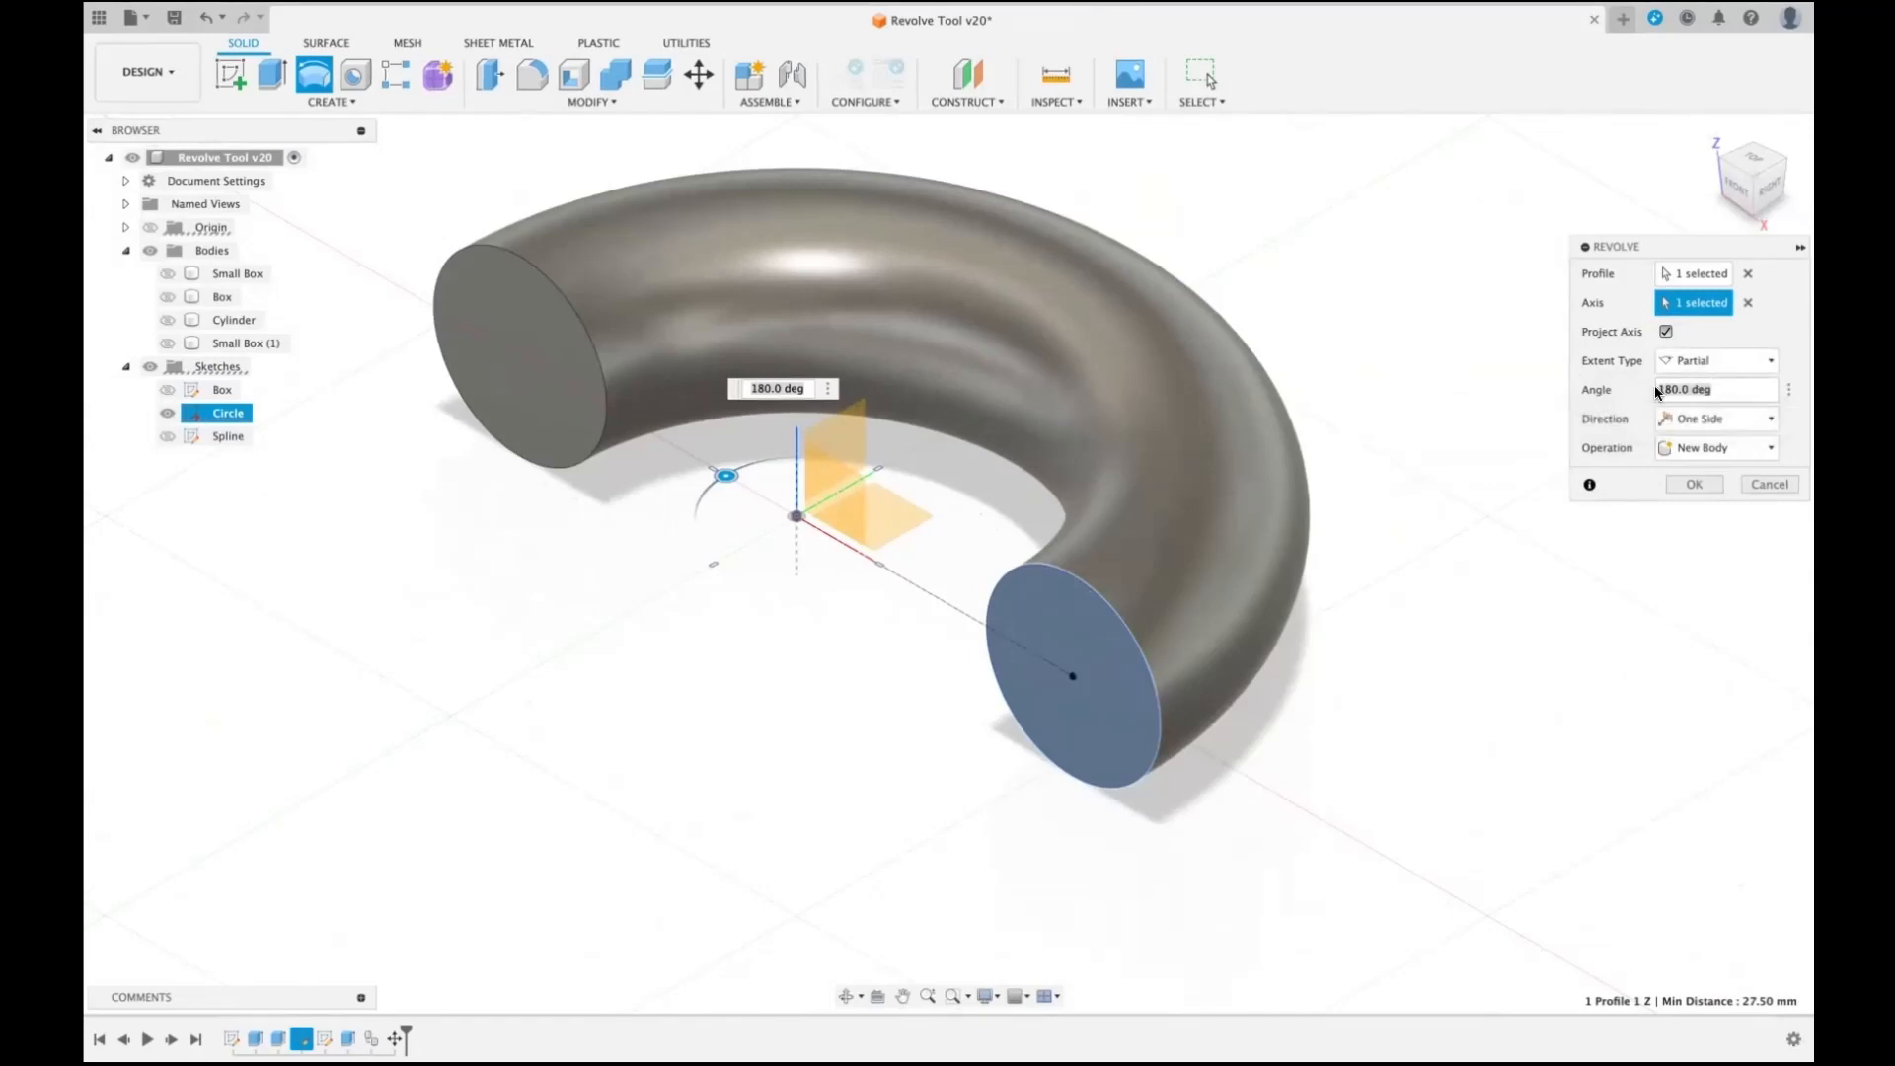
pyautogui.write('90')
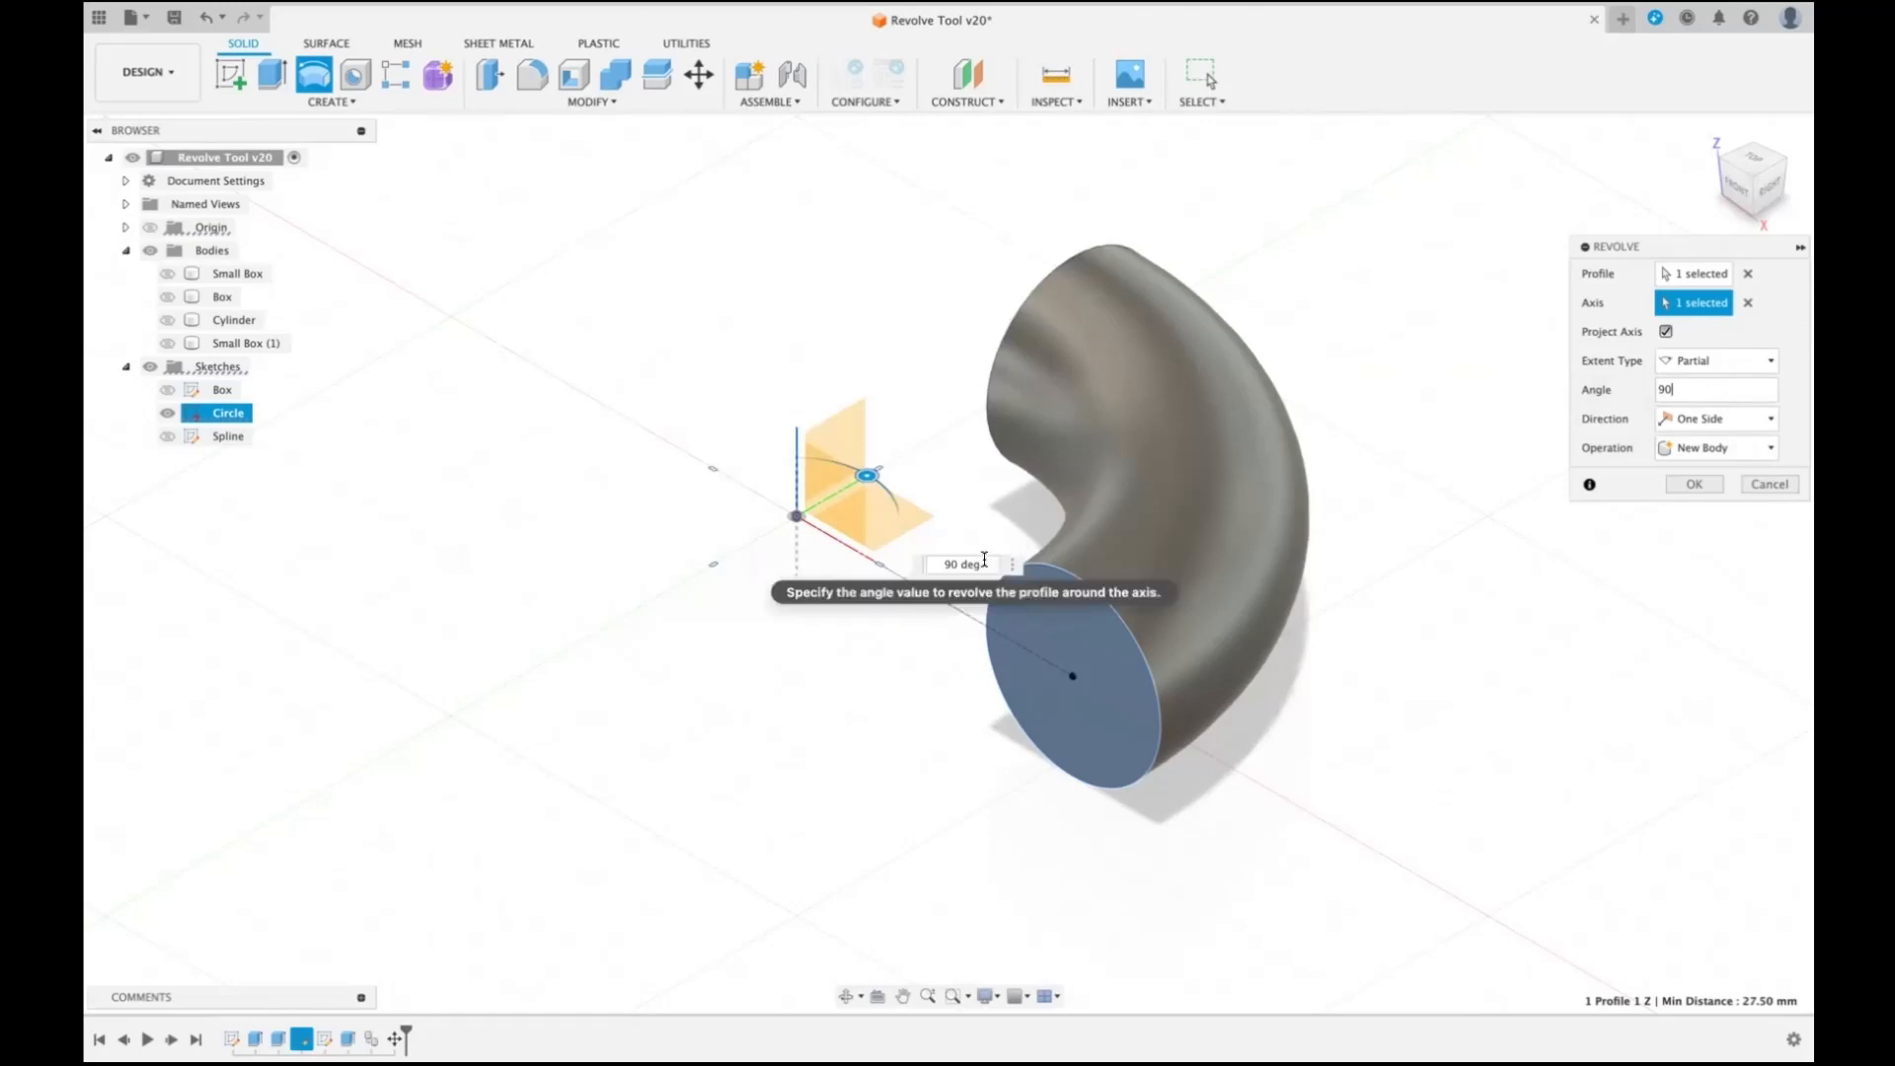
pyautogui.moveTo(984, 559); pyautogui.dragTo(930, 559)
pyautogui.write('180')
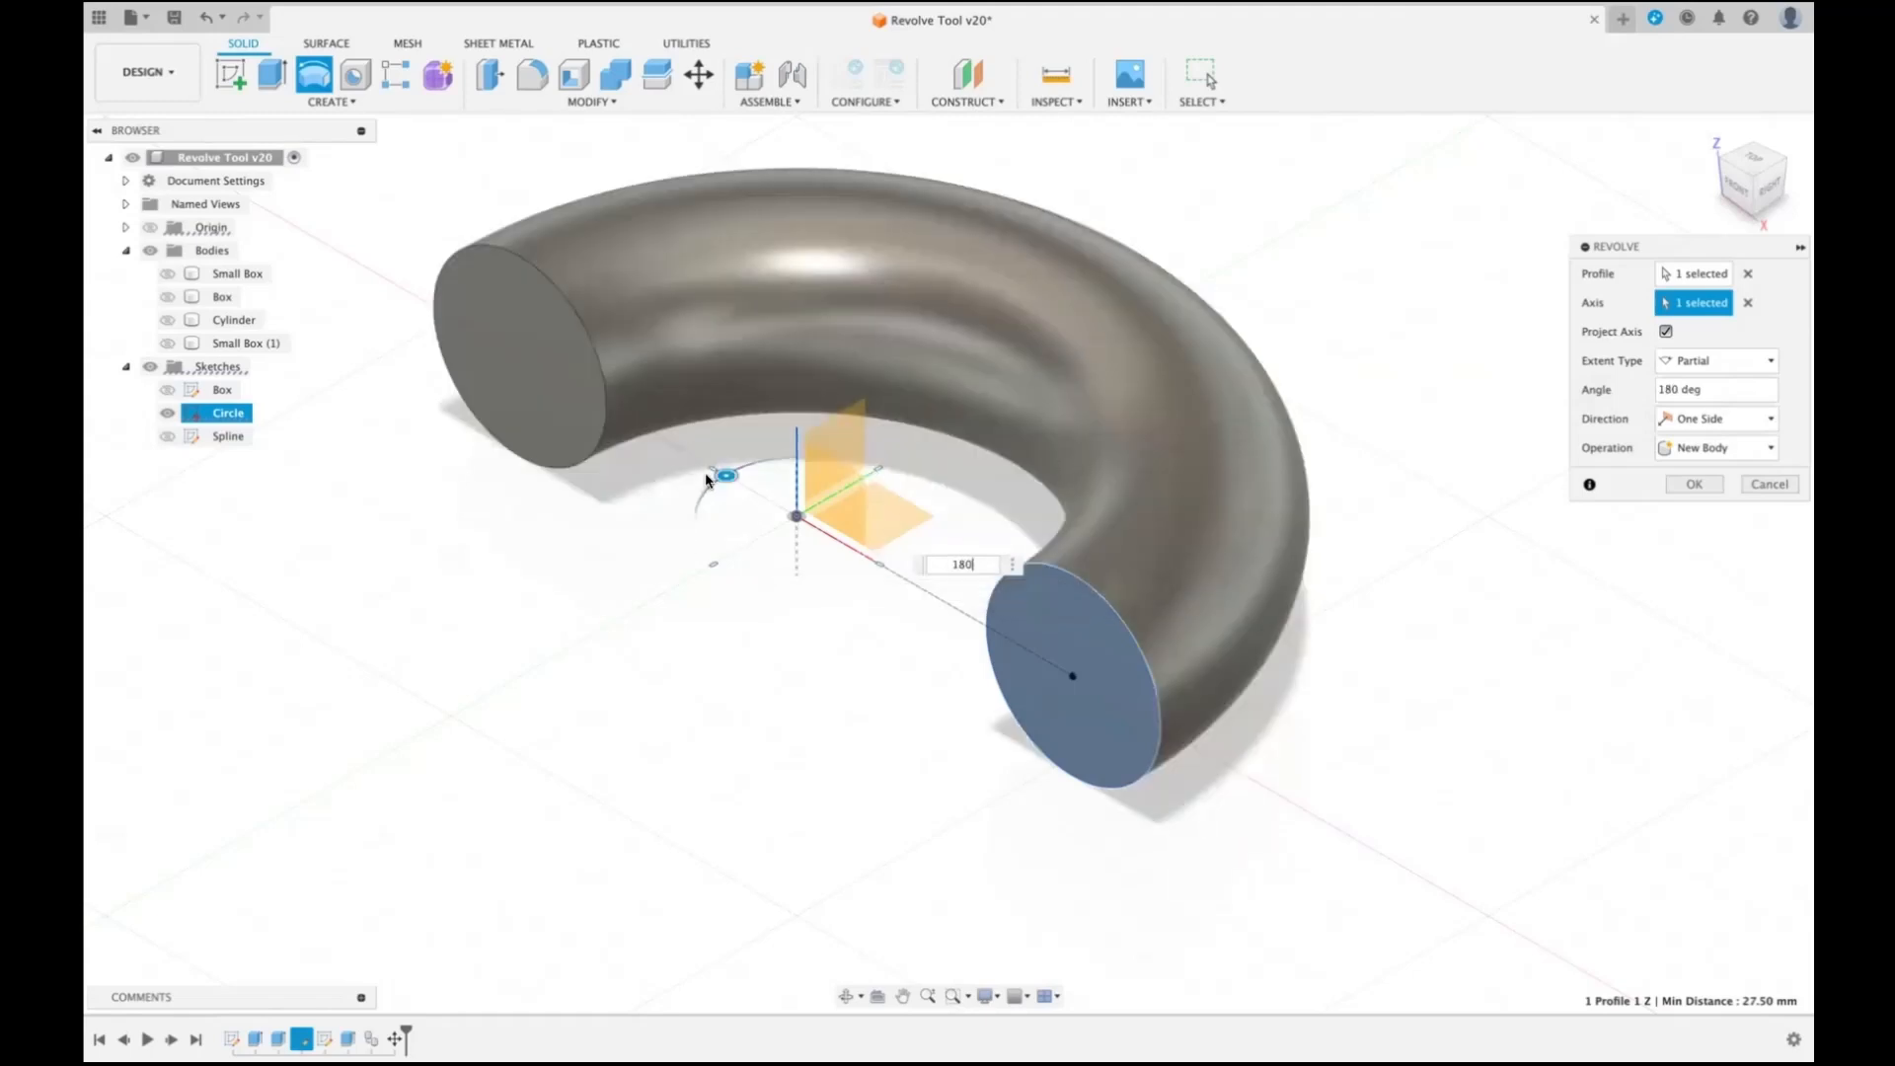
pyautogui.moveTo(721, 470); pyautogui.dragTo(675, 531)
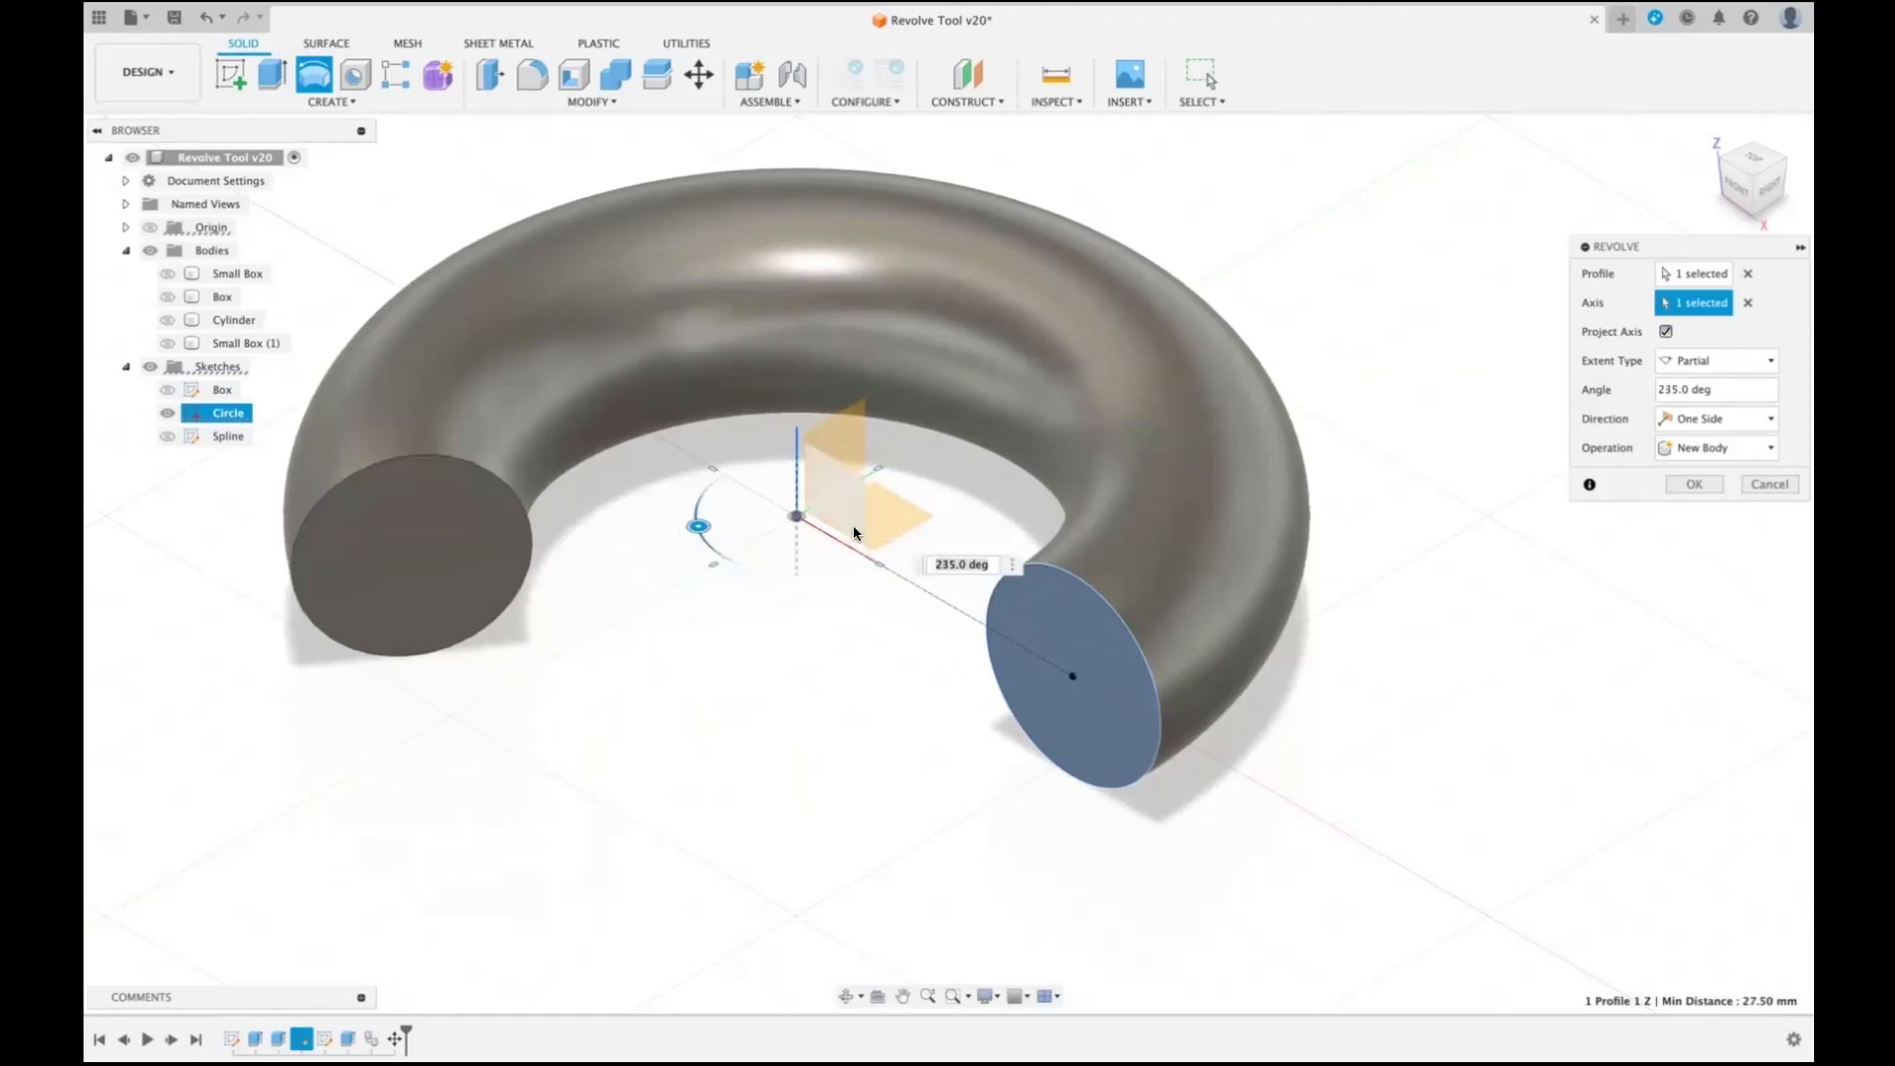
# - Use the origin planes and axis to snap the revolve angle through 270, 360, 90 and 180 degrees, and back to 270 degrees
pyautogui.click(850, 445)
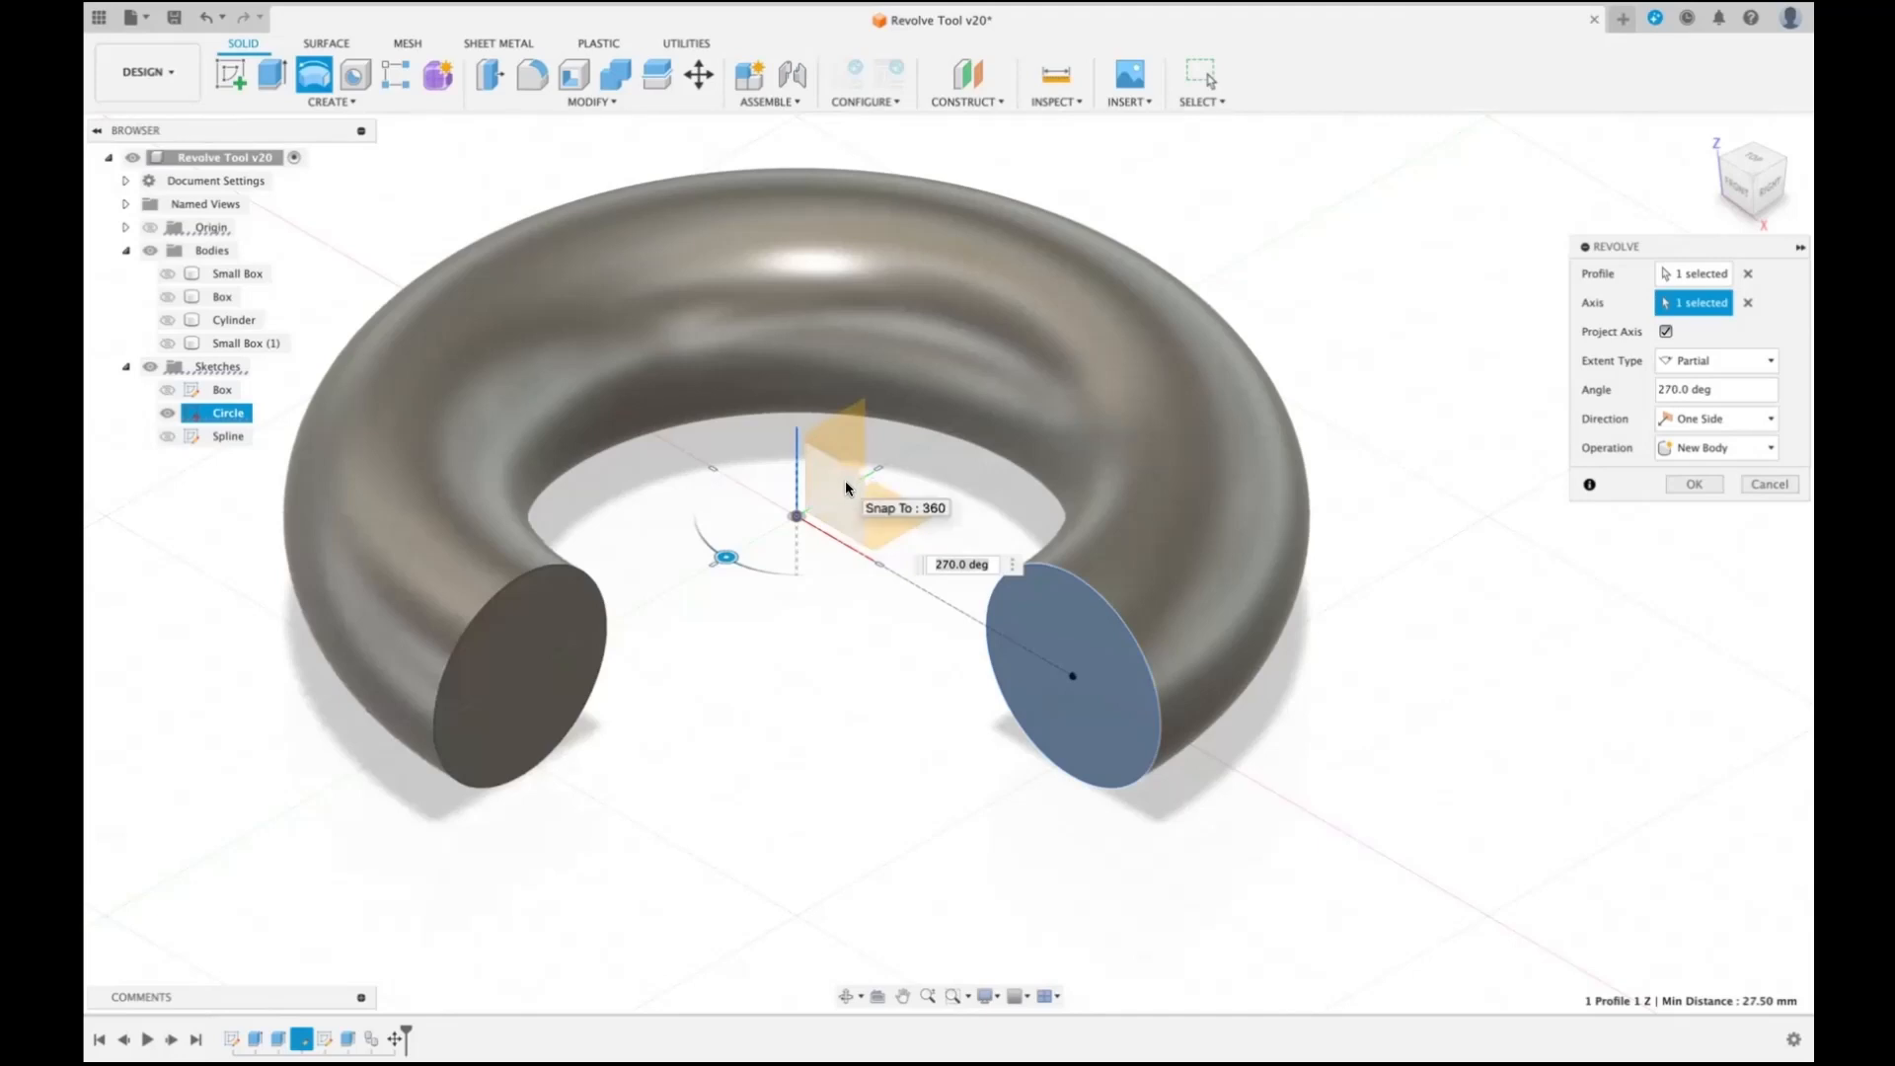
pyautogui.click(845, 487)
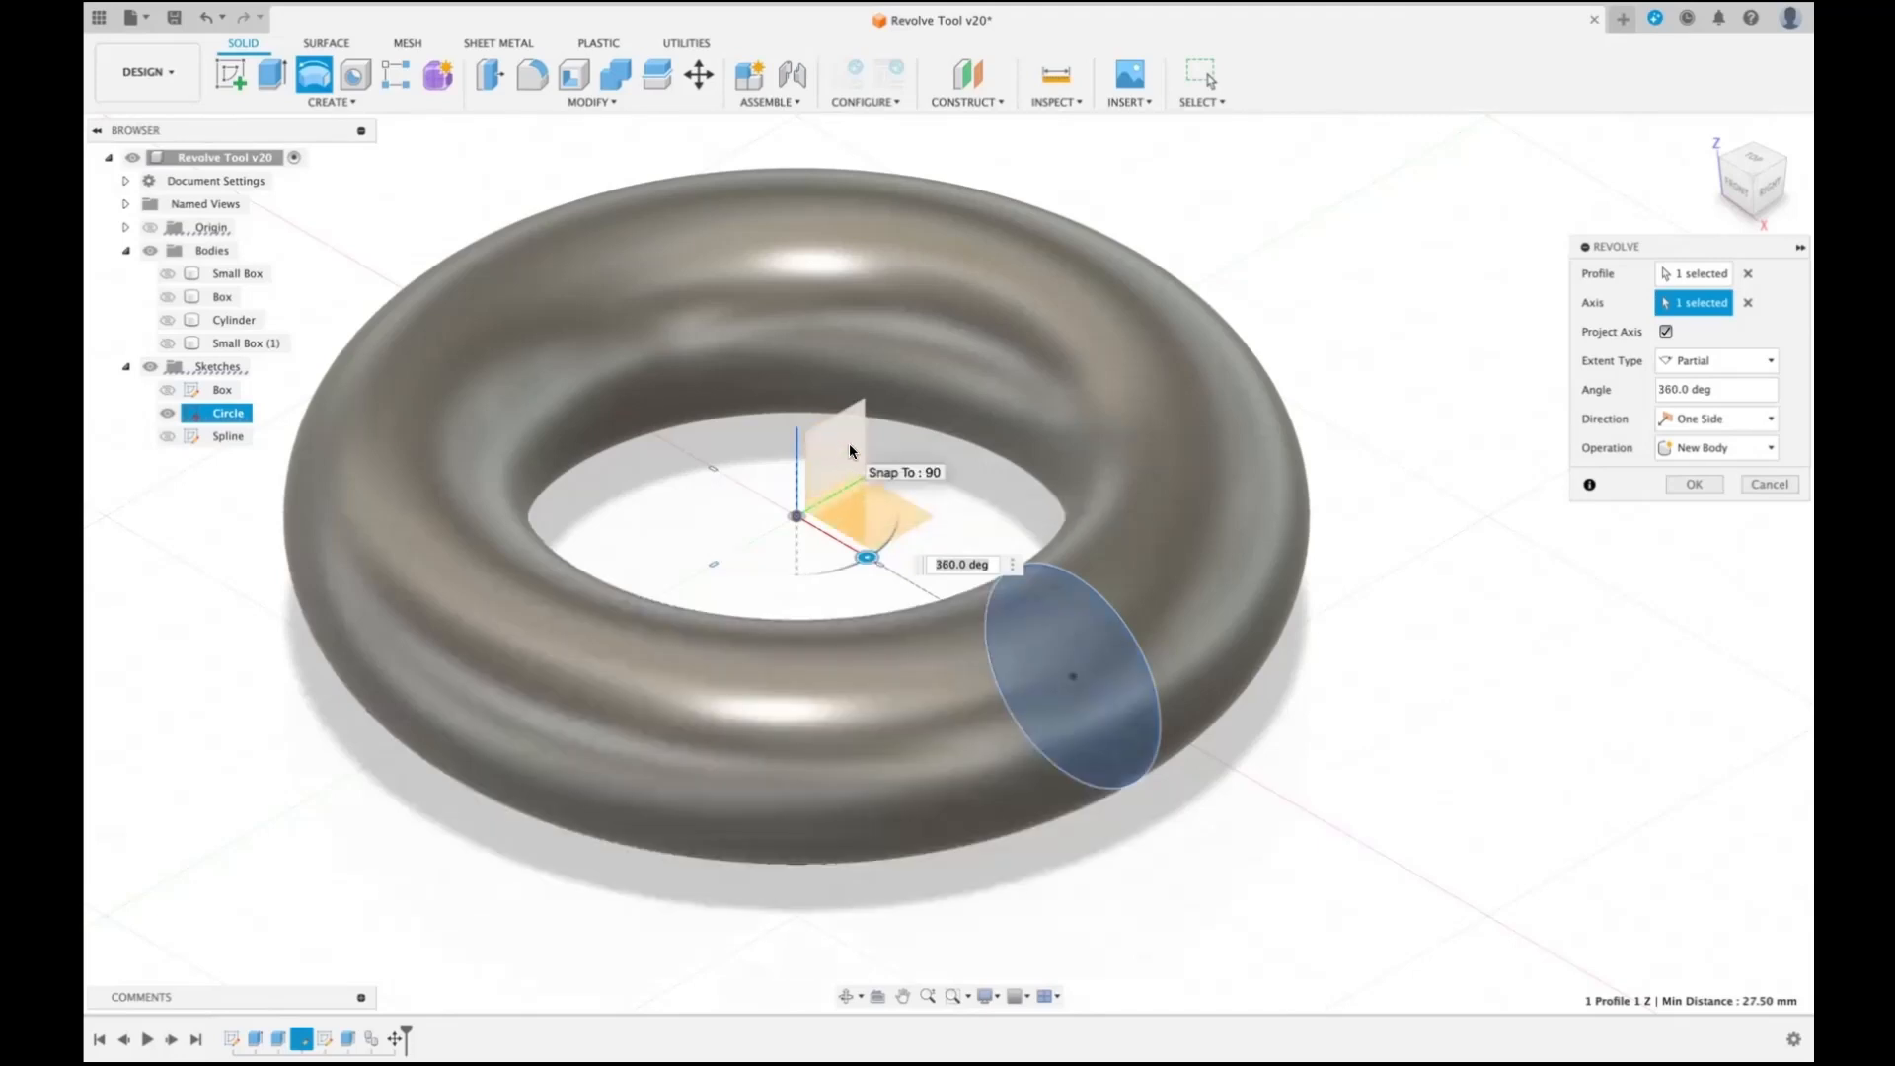
pyautogui.click(849, 443)
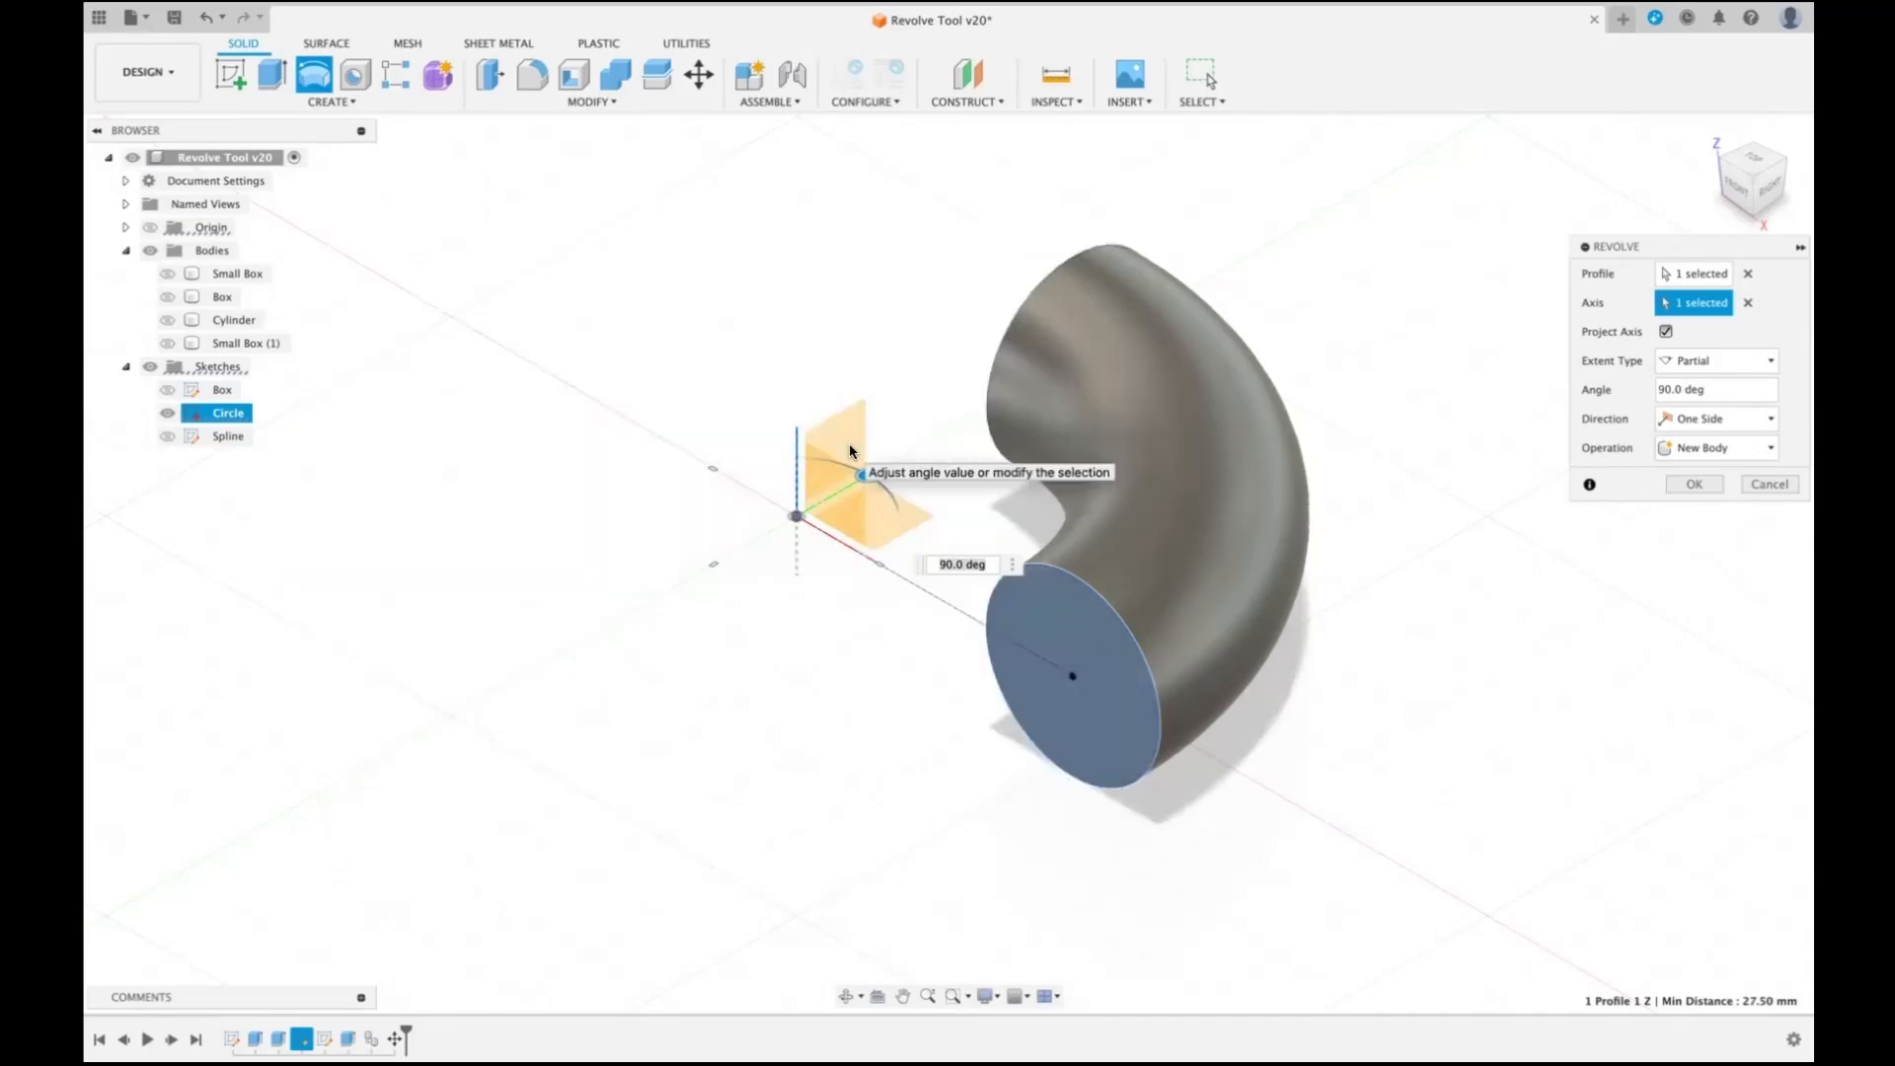
pyautogui.click(836, 476)
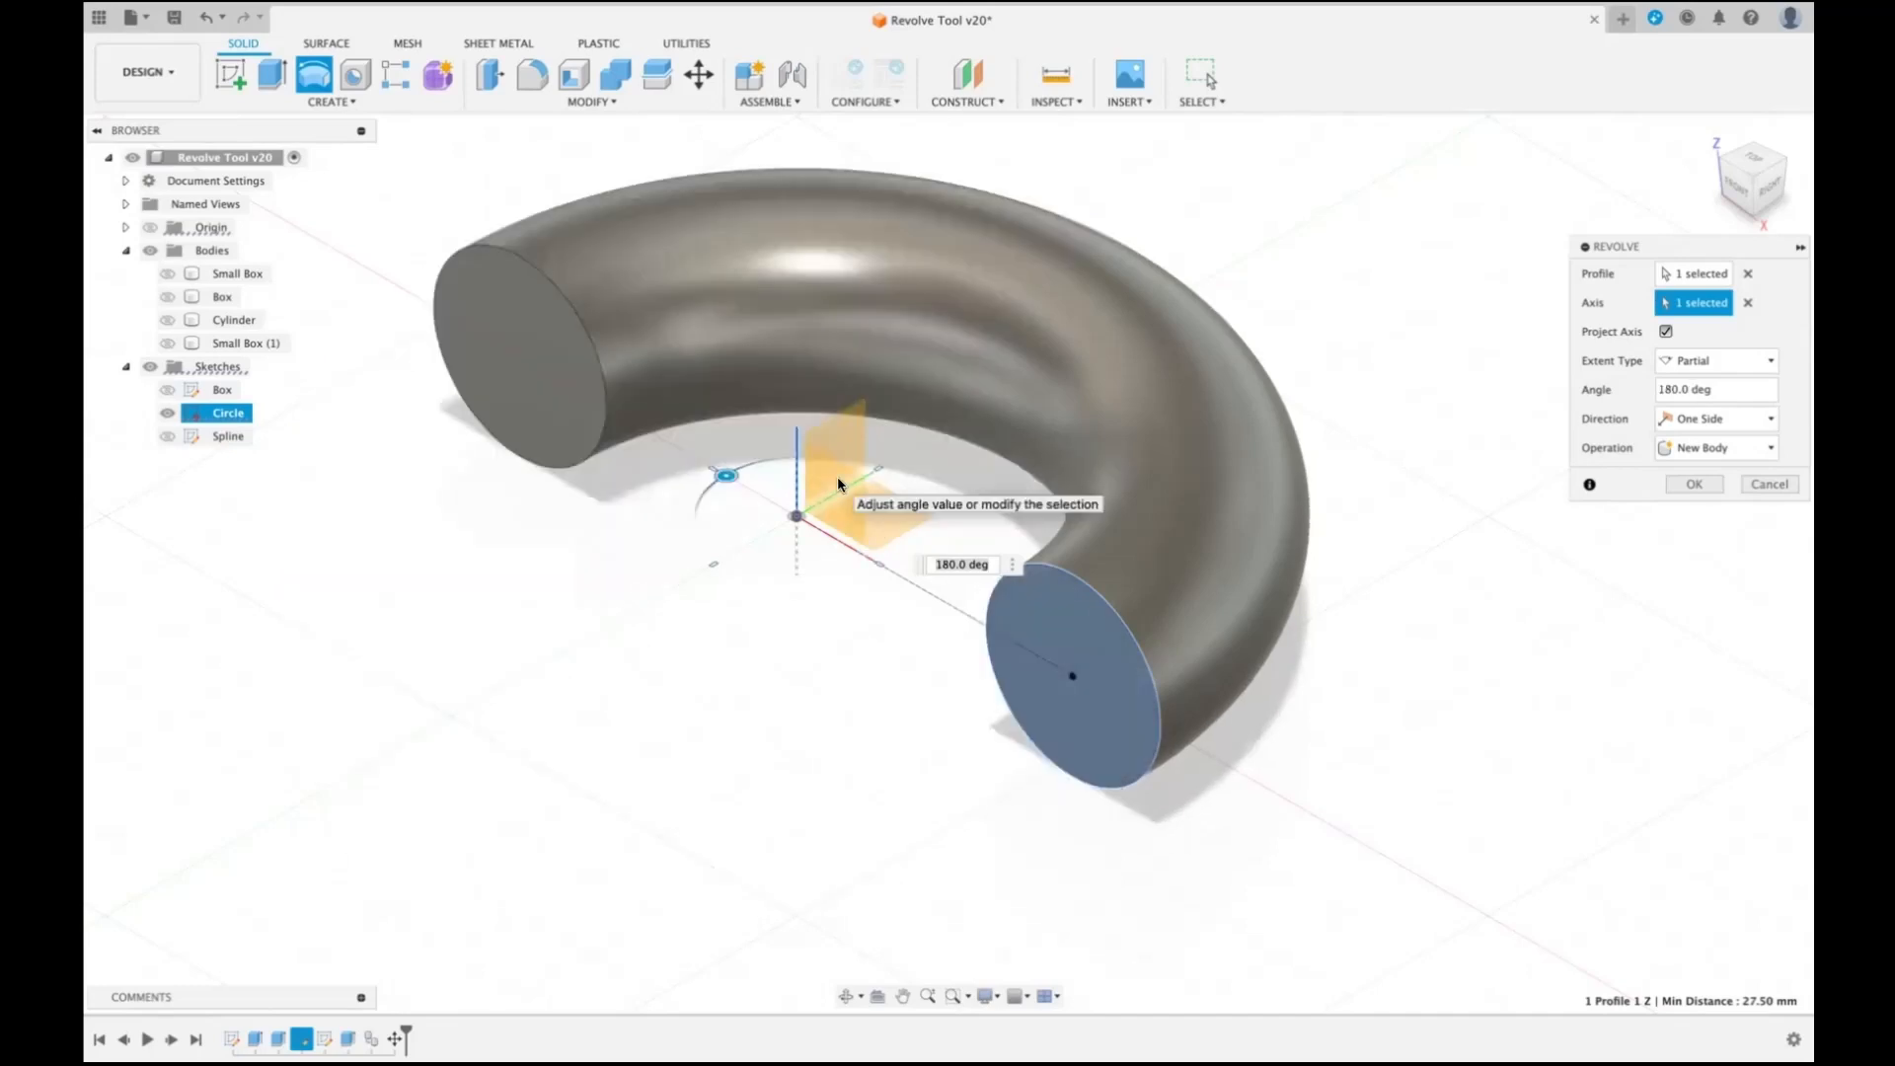
pyautogui.click(839, 428)
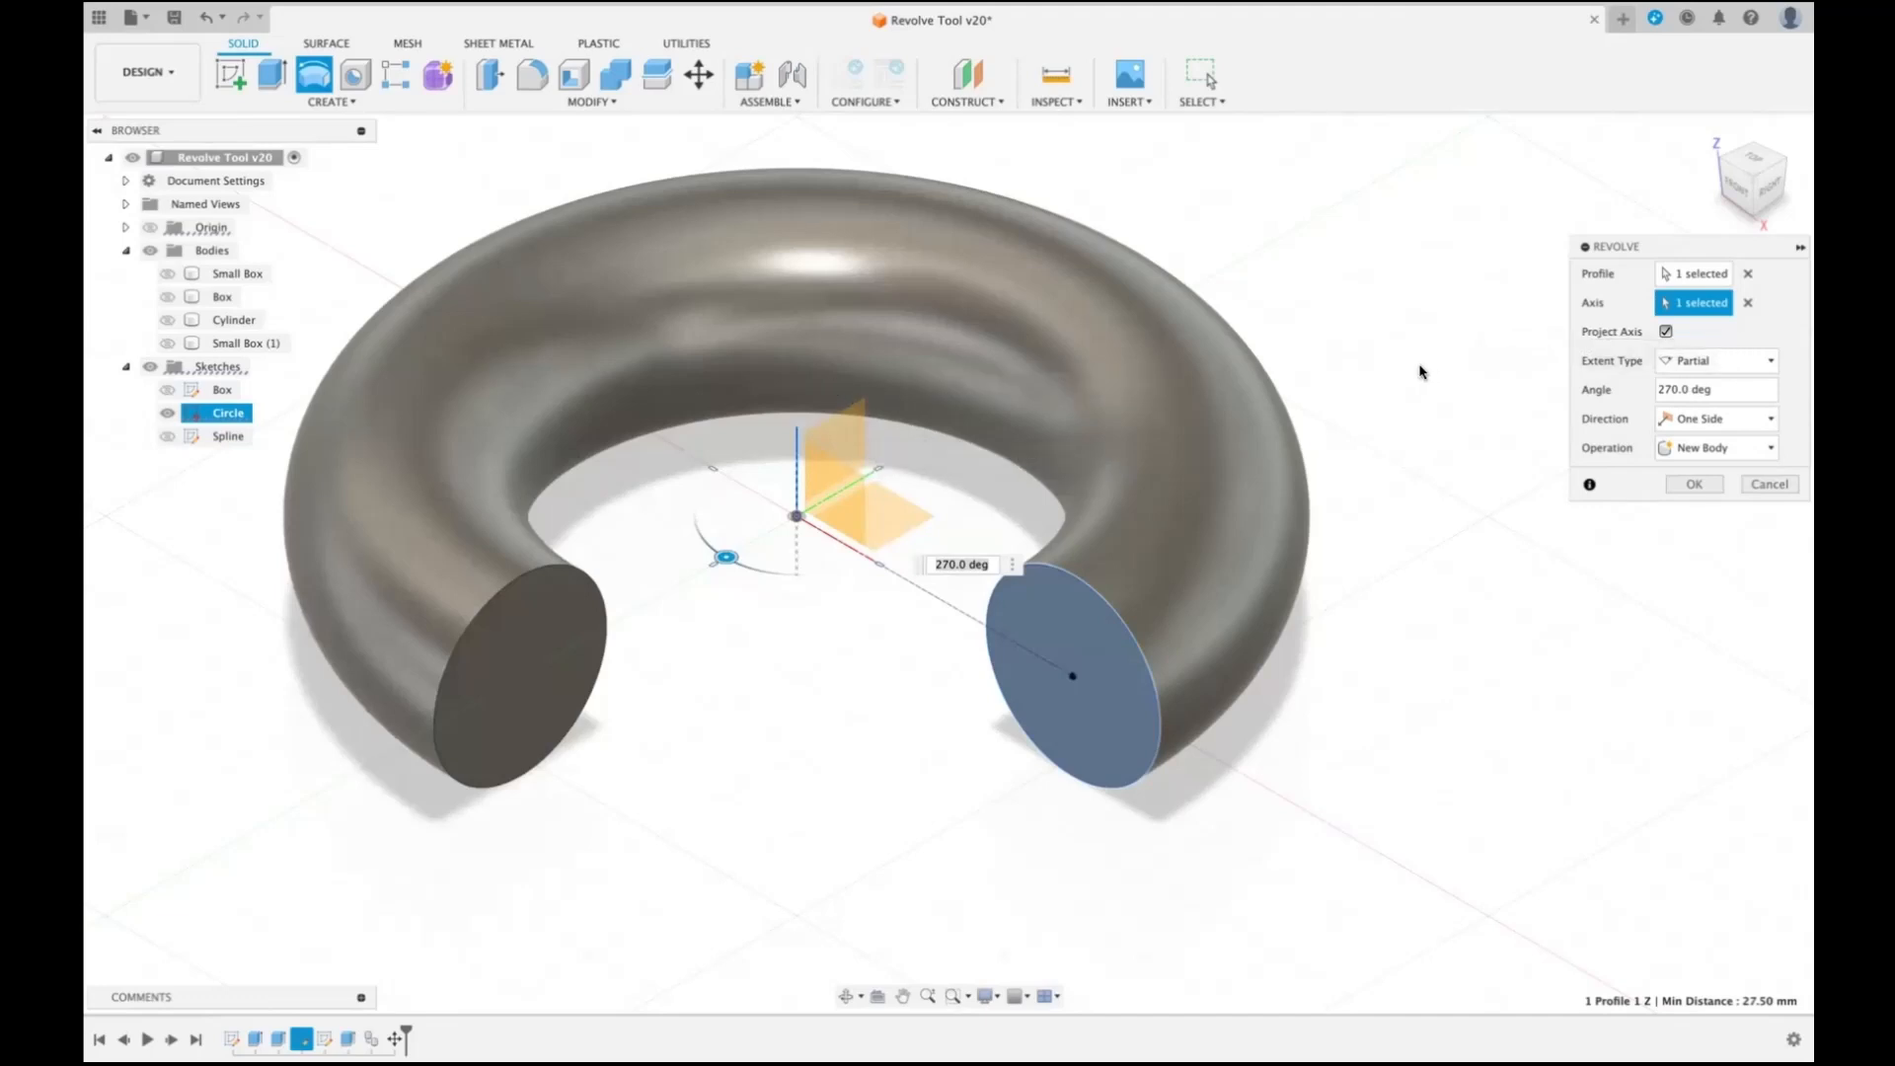
# - Reverse the sweep by hand around the Z axis to an angle of -145 degrees
pyautogui.click(1752, 160)
pyautogui.click(1779, 127)
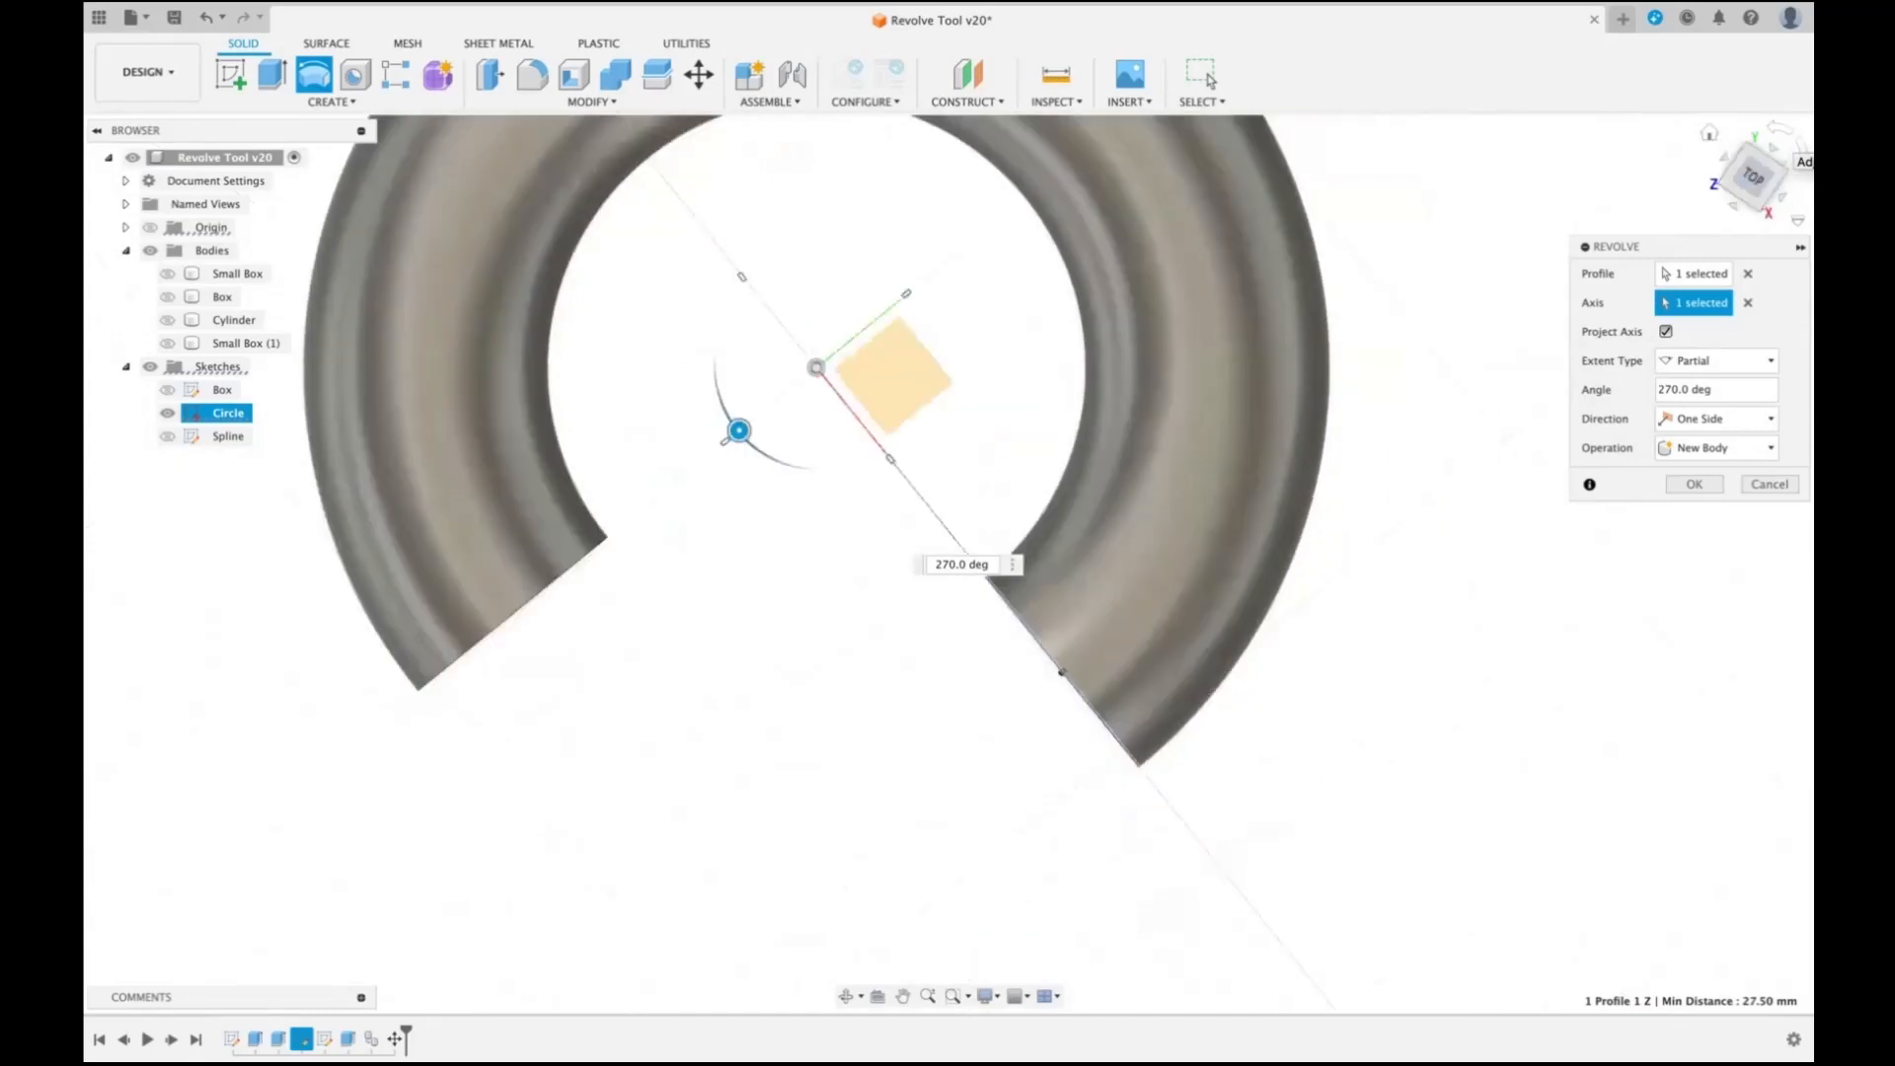
pyautogui.scroll(-3, 1214, 549)
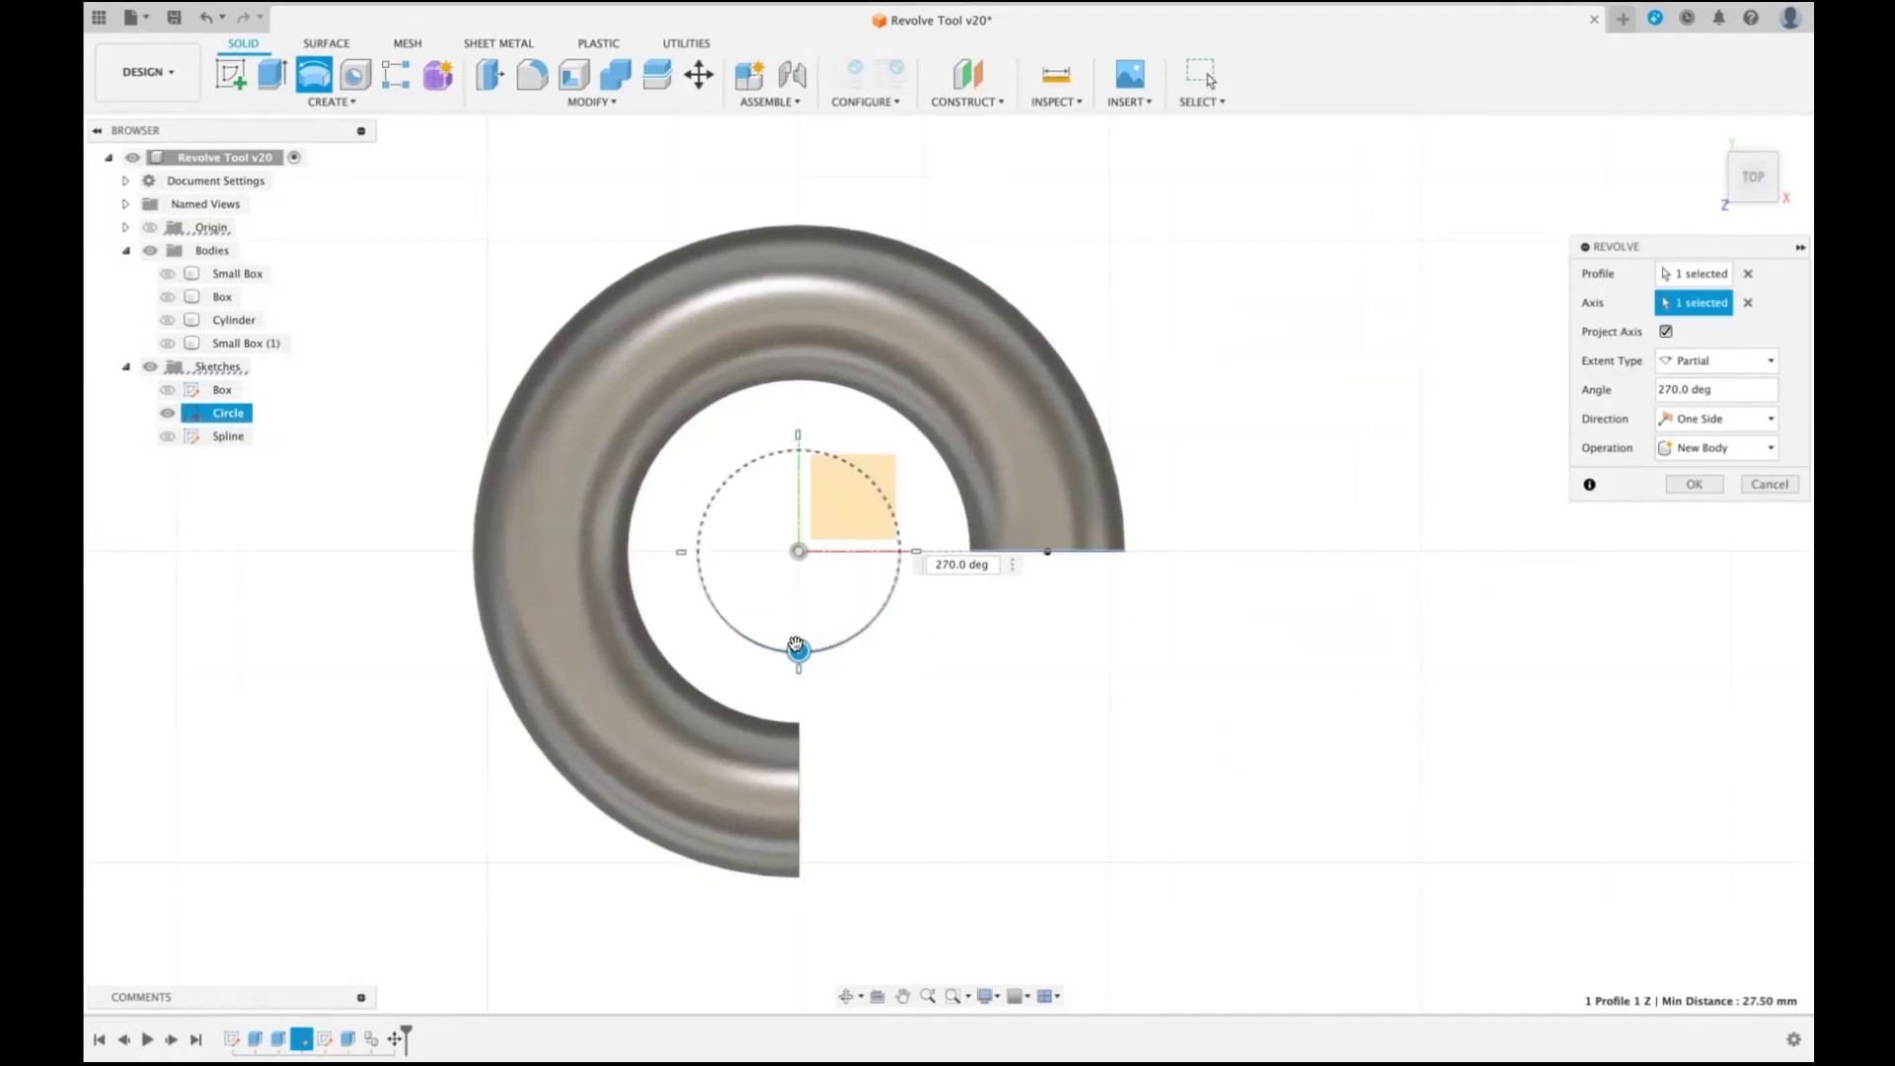
pyautogui.moveTo(797, 651); pyautogui.dragTo(705, 614)
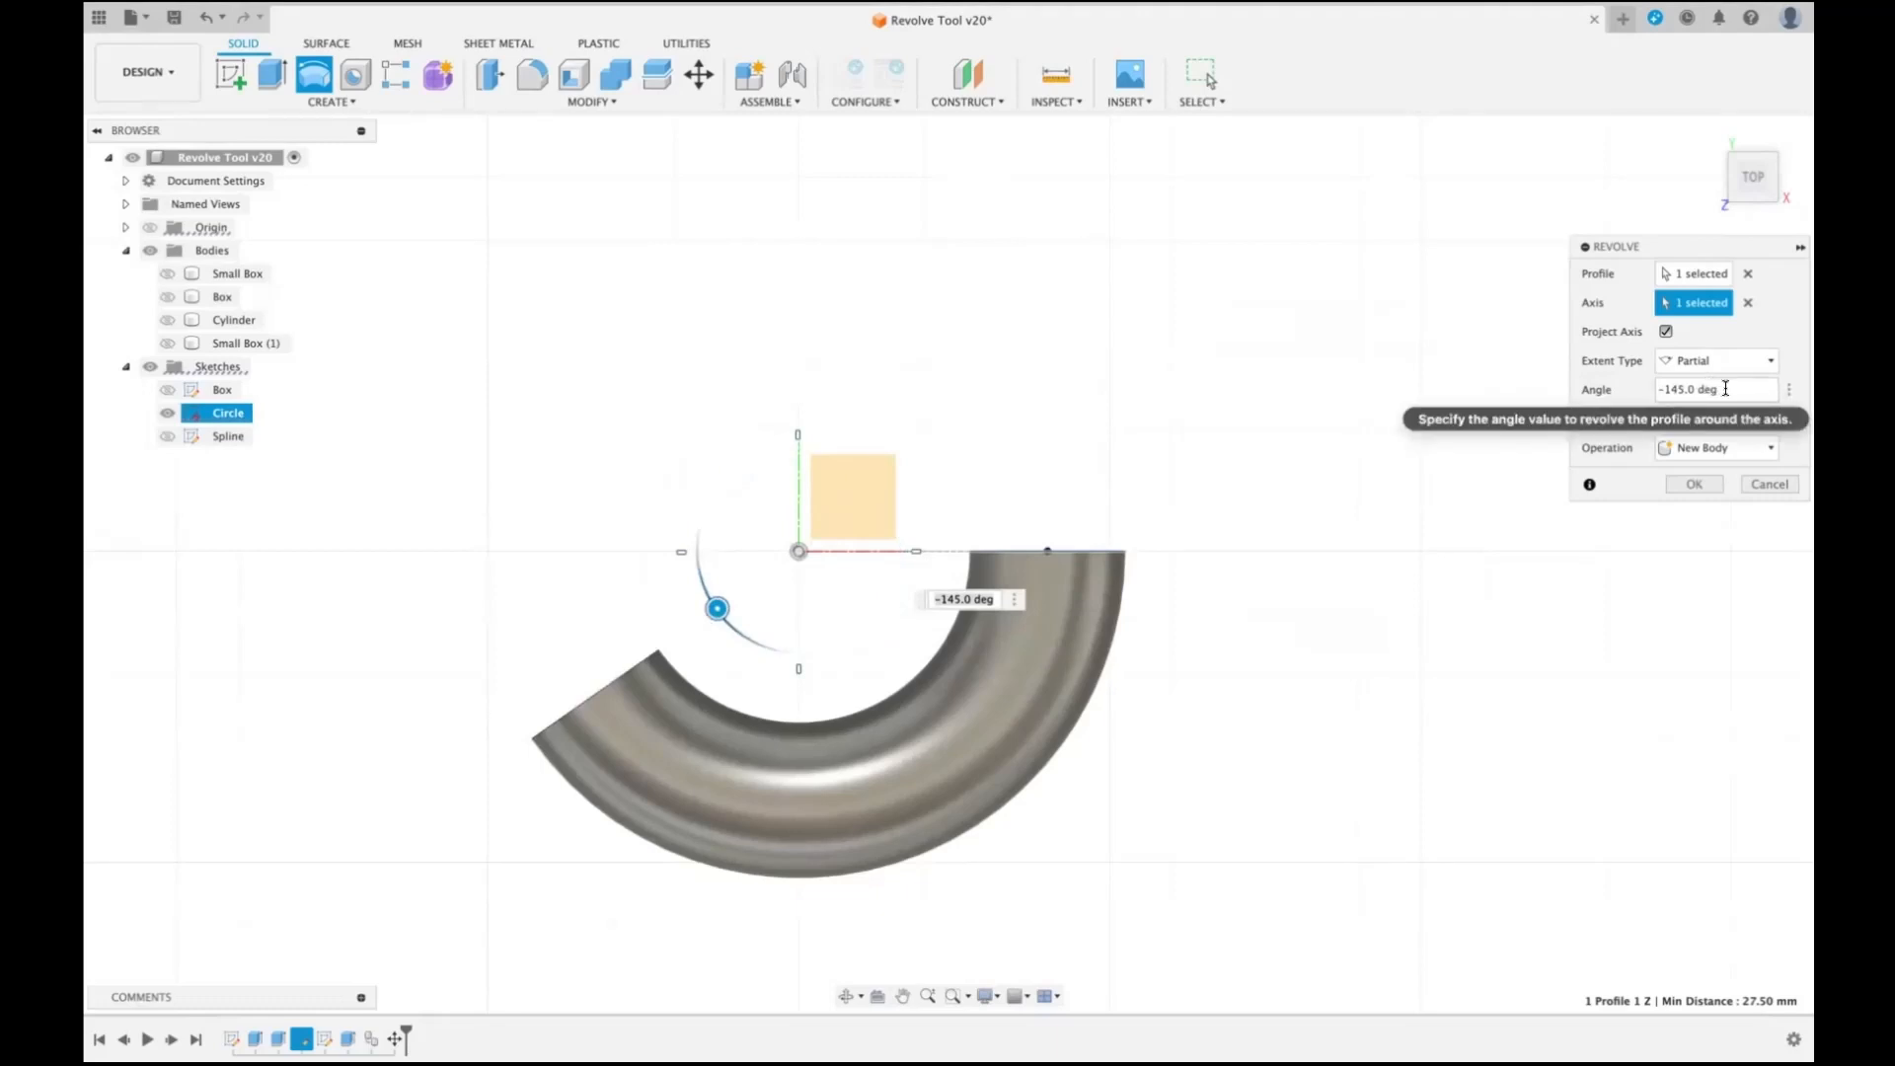
# - Set the revolve angle to 90 degrees and return the model to the home view
pyautogui.moveTo(1725, 388); pyautogui.dragTo(1614, 390)
pyautogui.write('90')
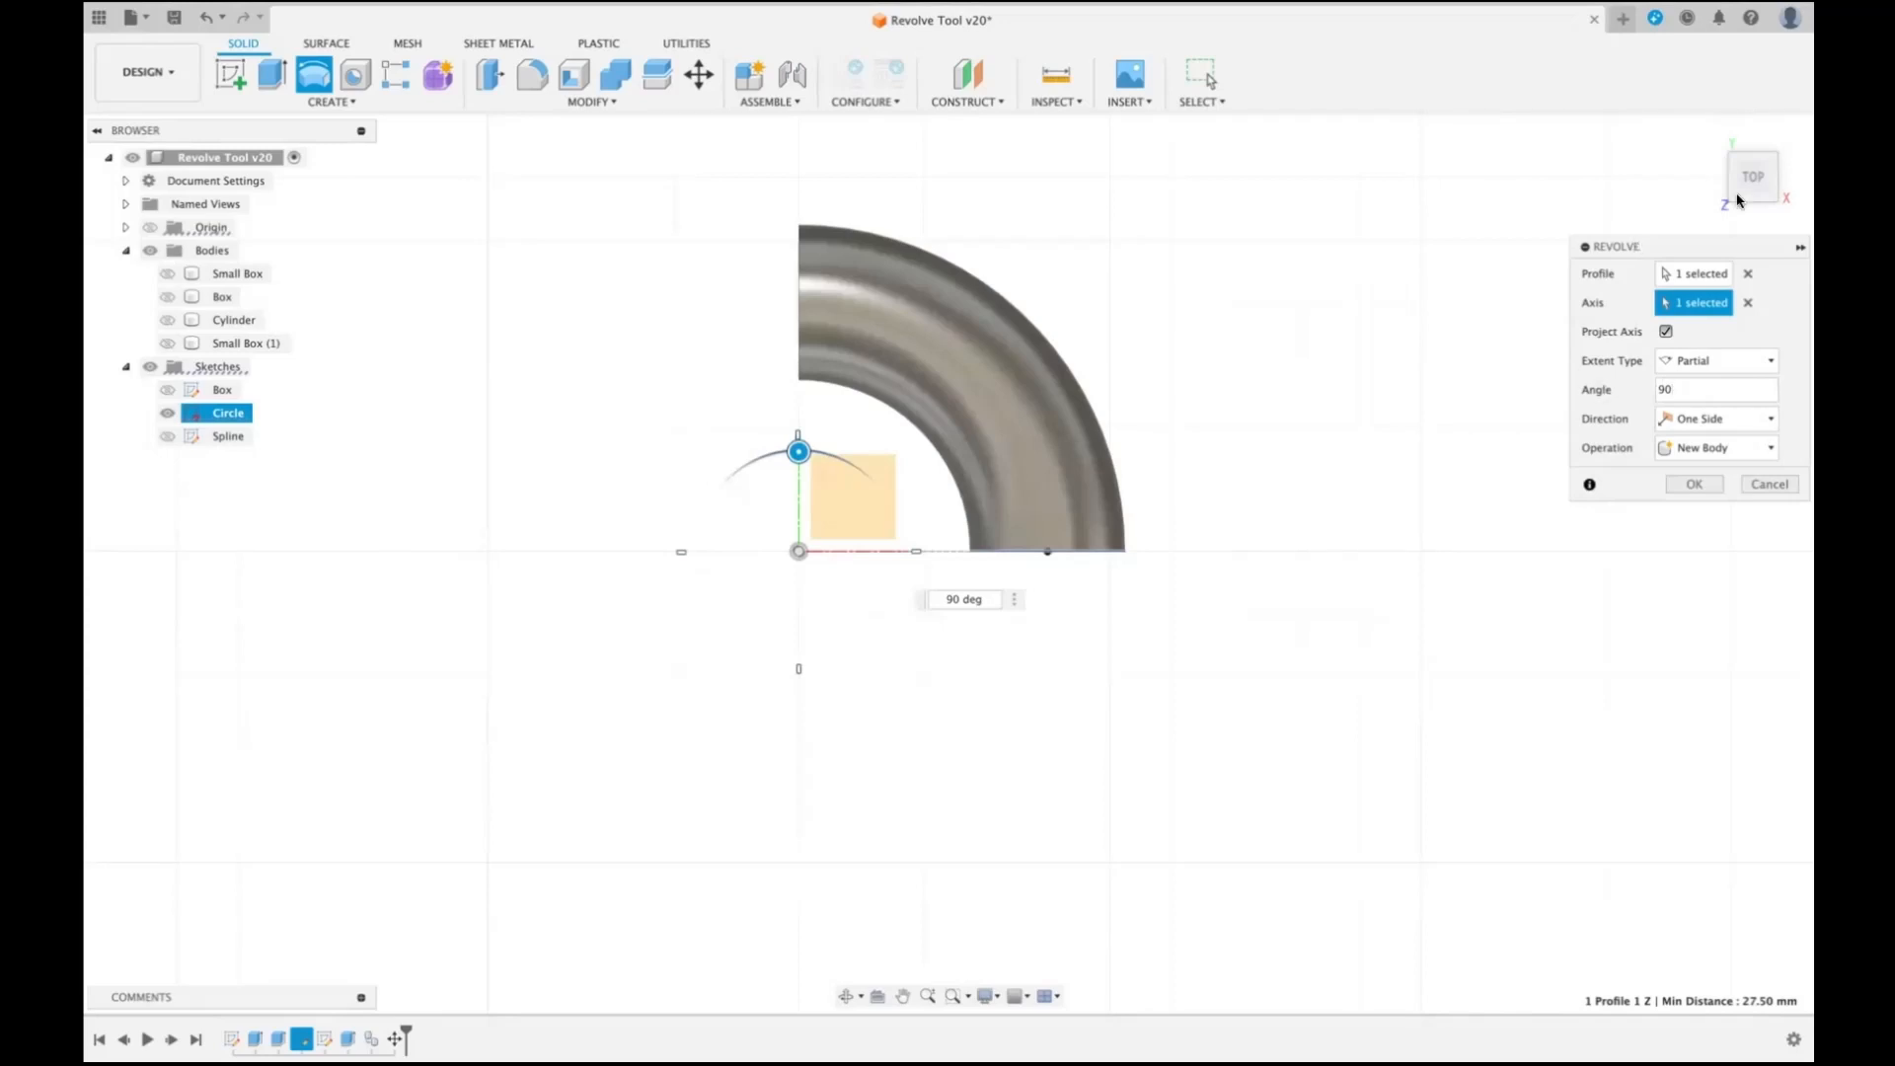
pyautogui.moveTo(1739, 198)
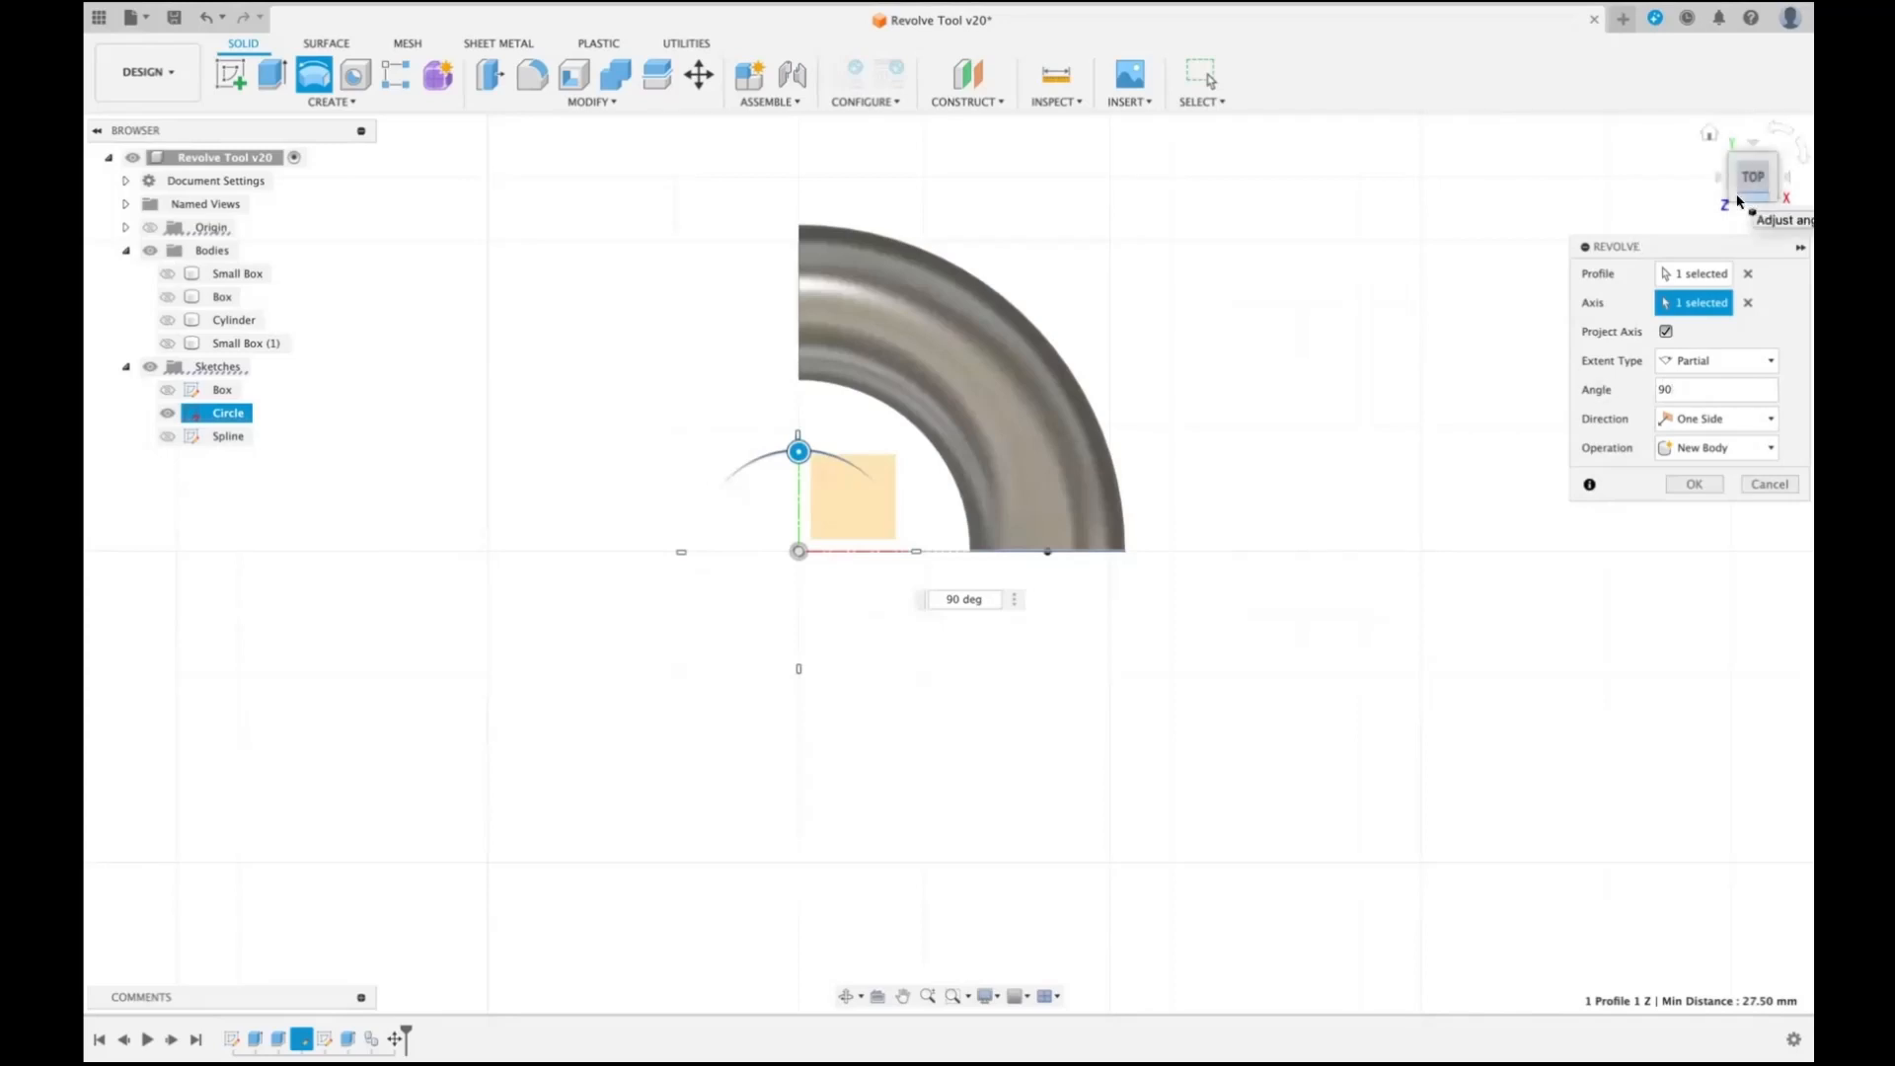
pyautogui.click(1709, 136)
# - Change the revolve's extent type to Full for a complete ring
pyautogui.click(1771, 366)
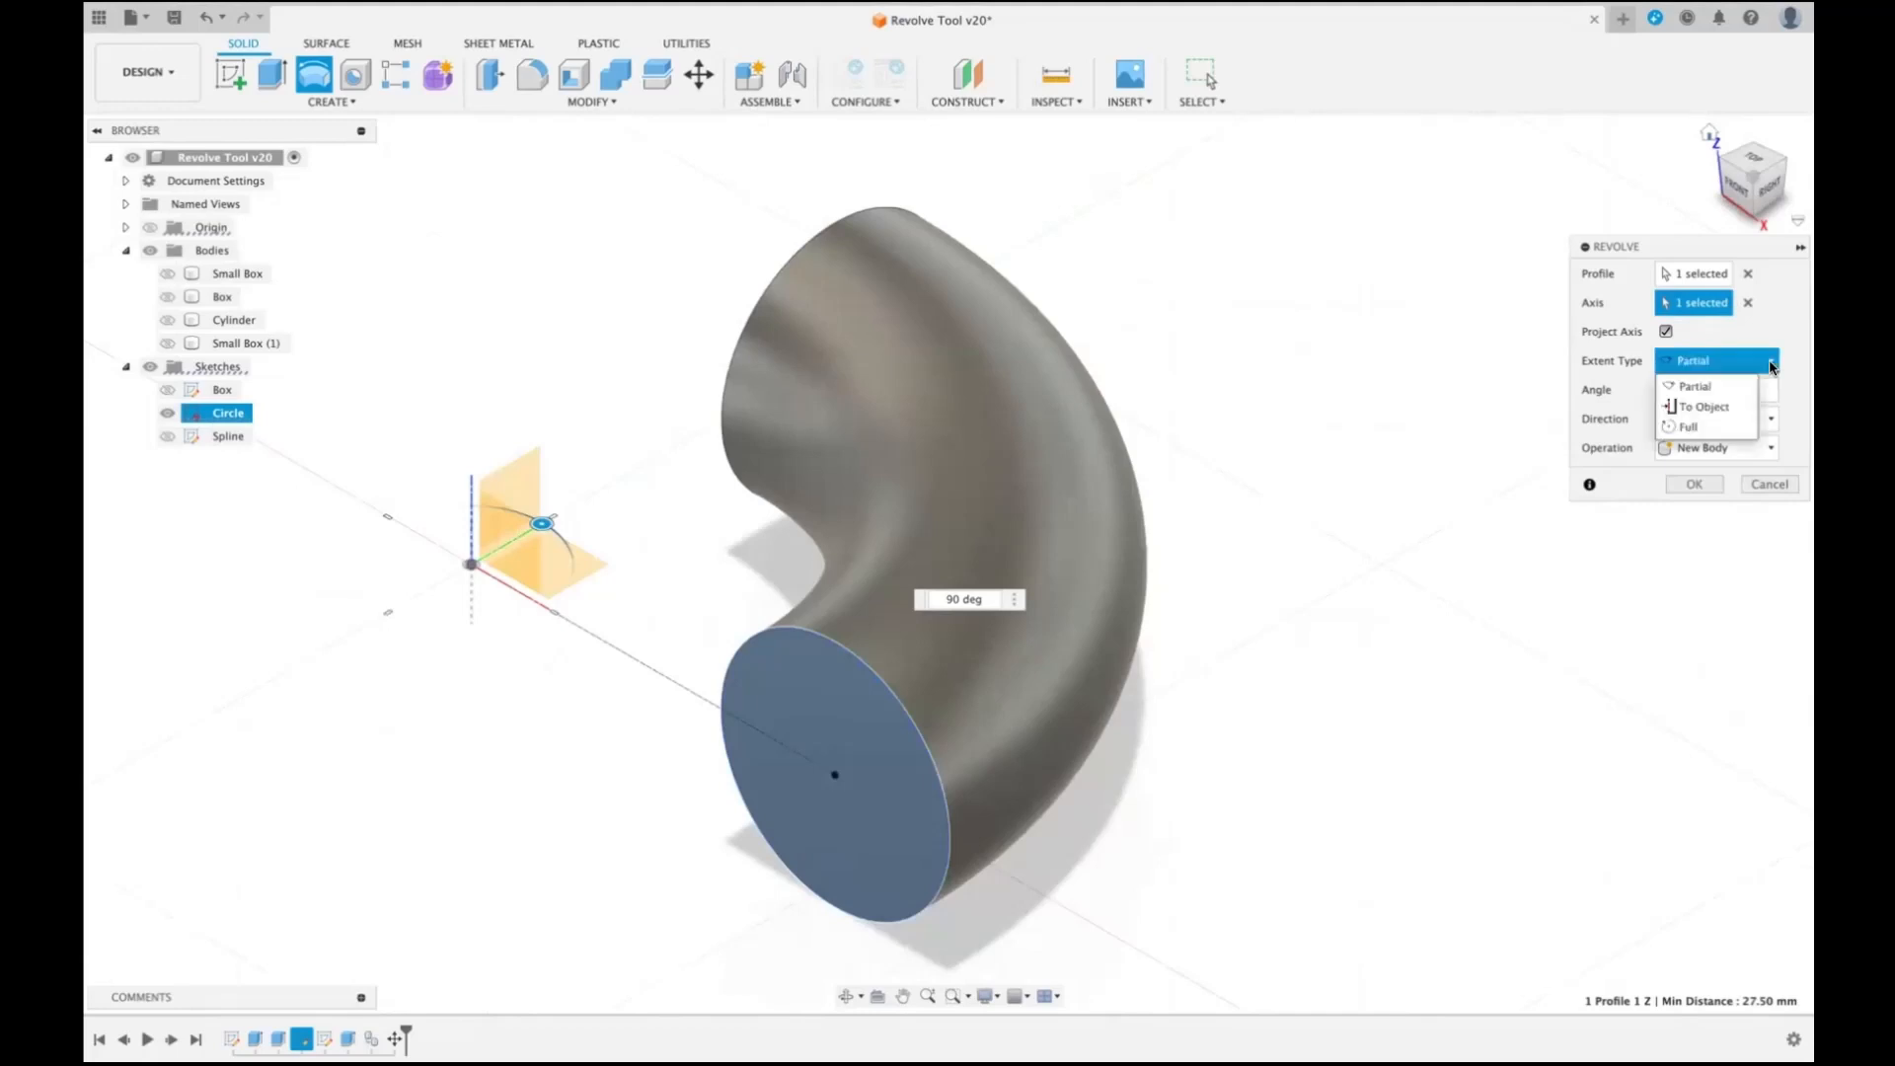
pyautogui.click(1688, 424)
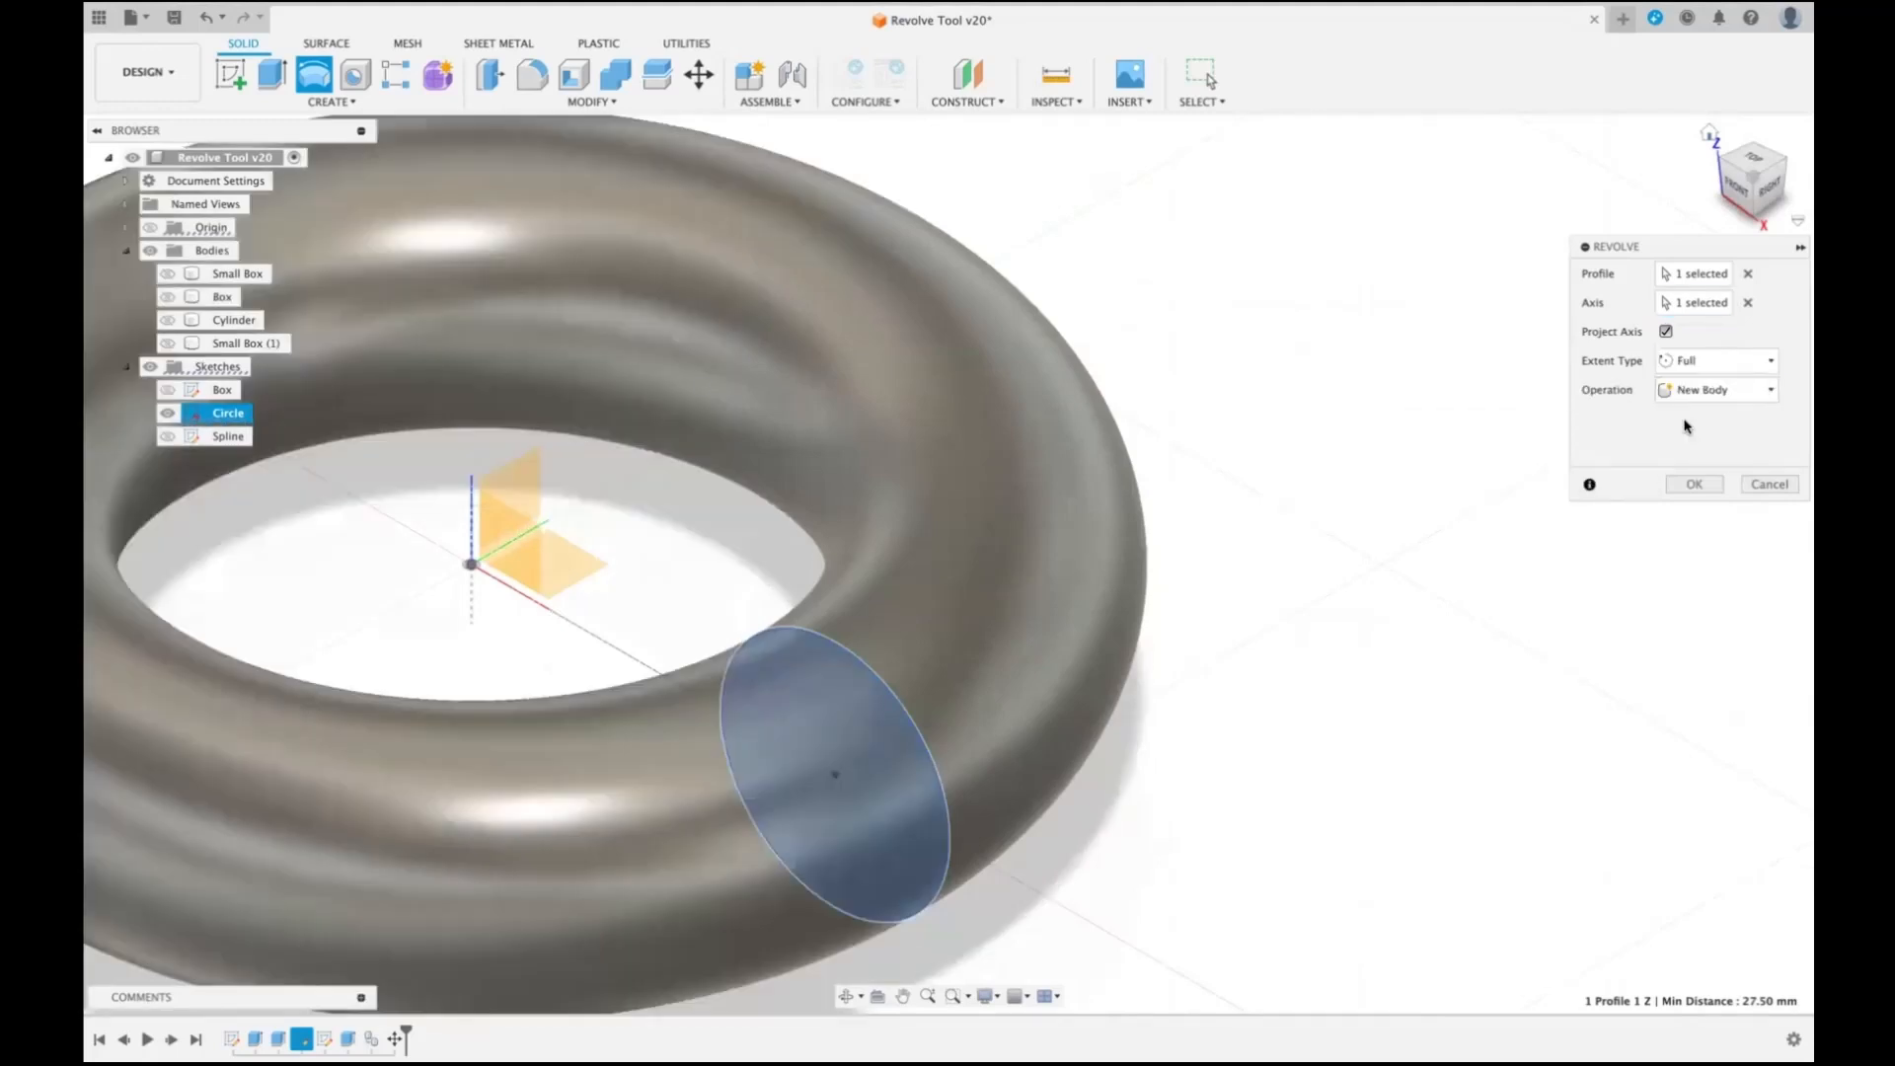
pyautogui.scroll(-5, 1419, 469)
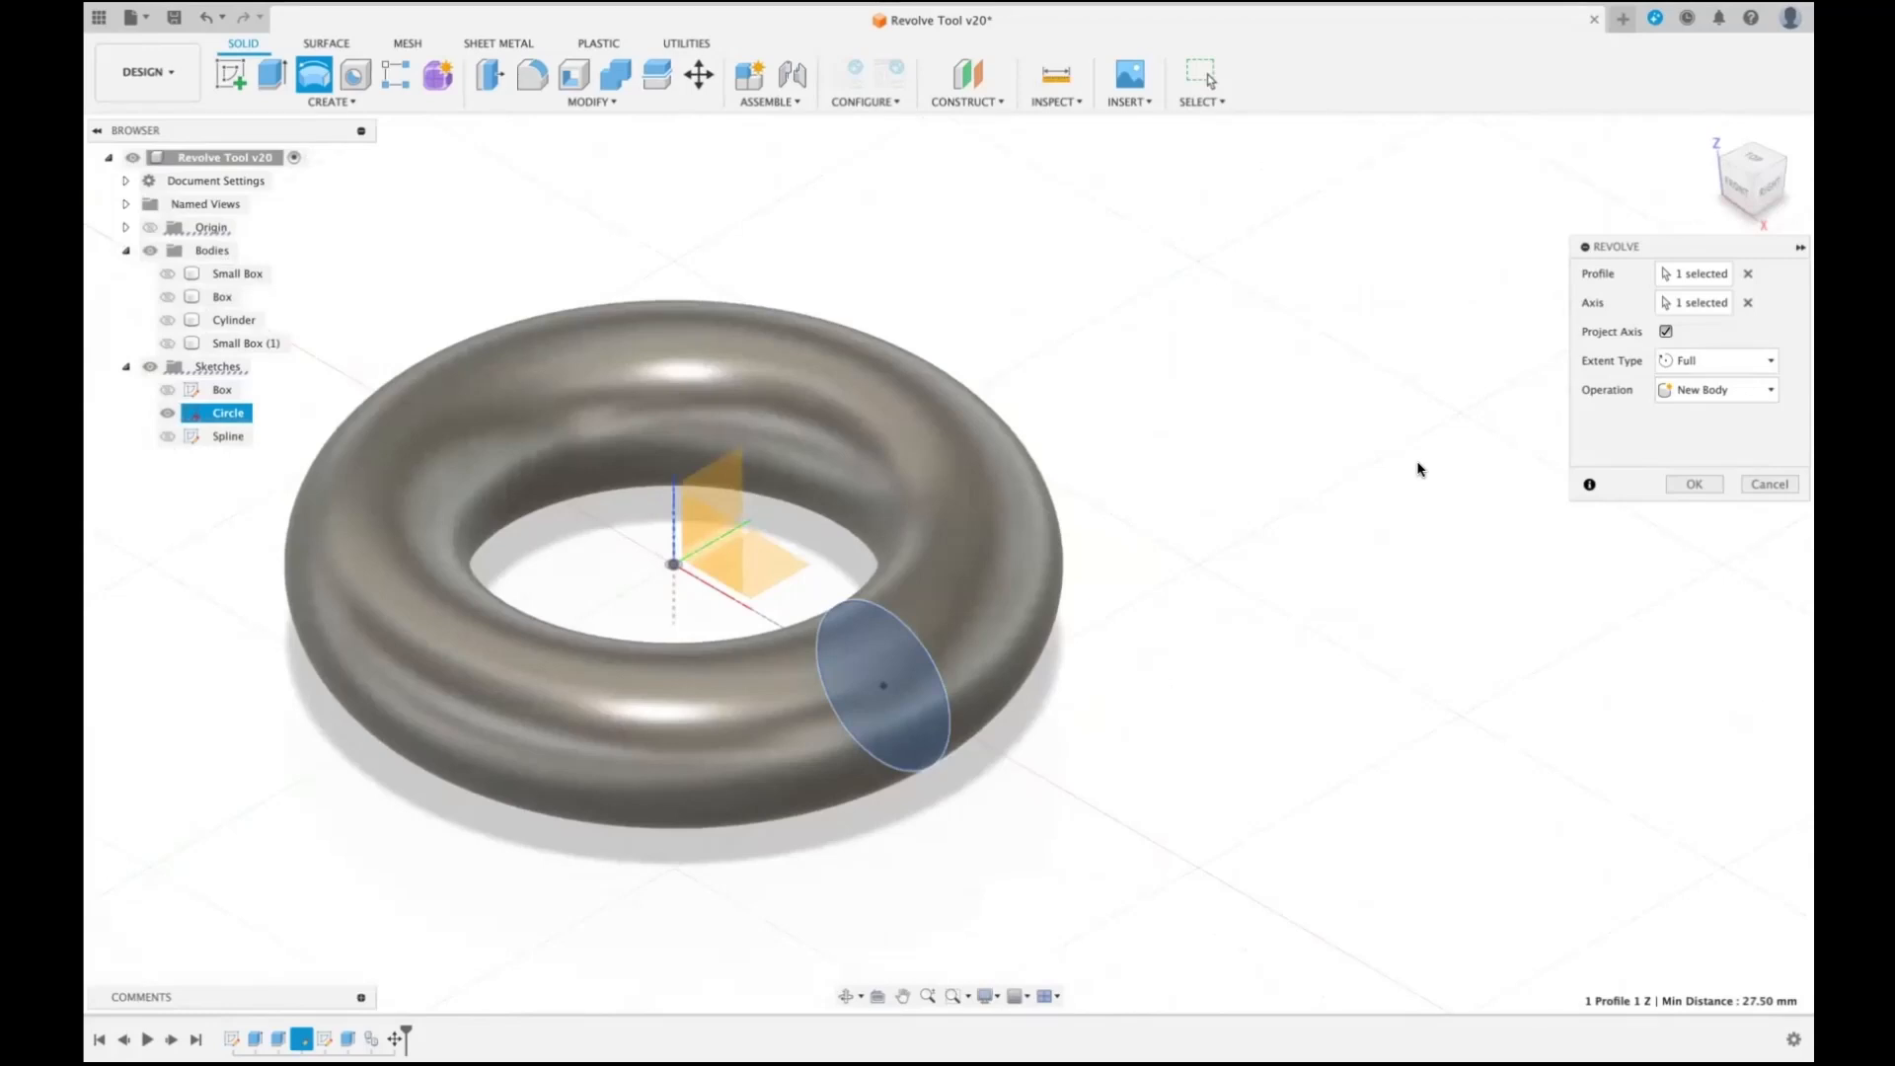
# - Try the To Object extent with the whole Box body, made visible for this, as the target, and cancel the revolve
pyautogui.click(1767, 359)
pyautogui.click(1705, 404)
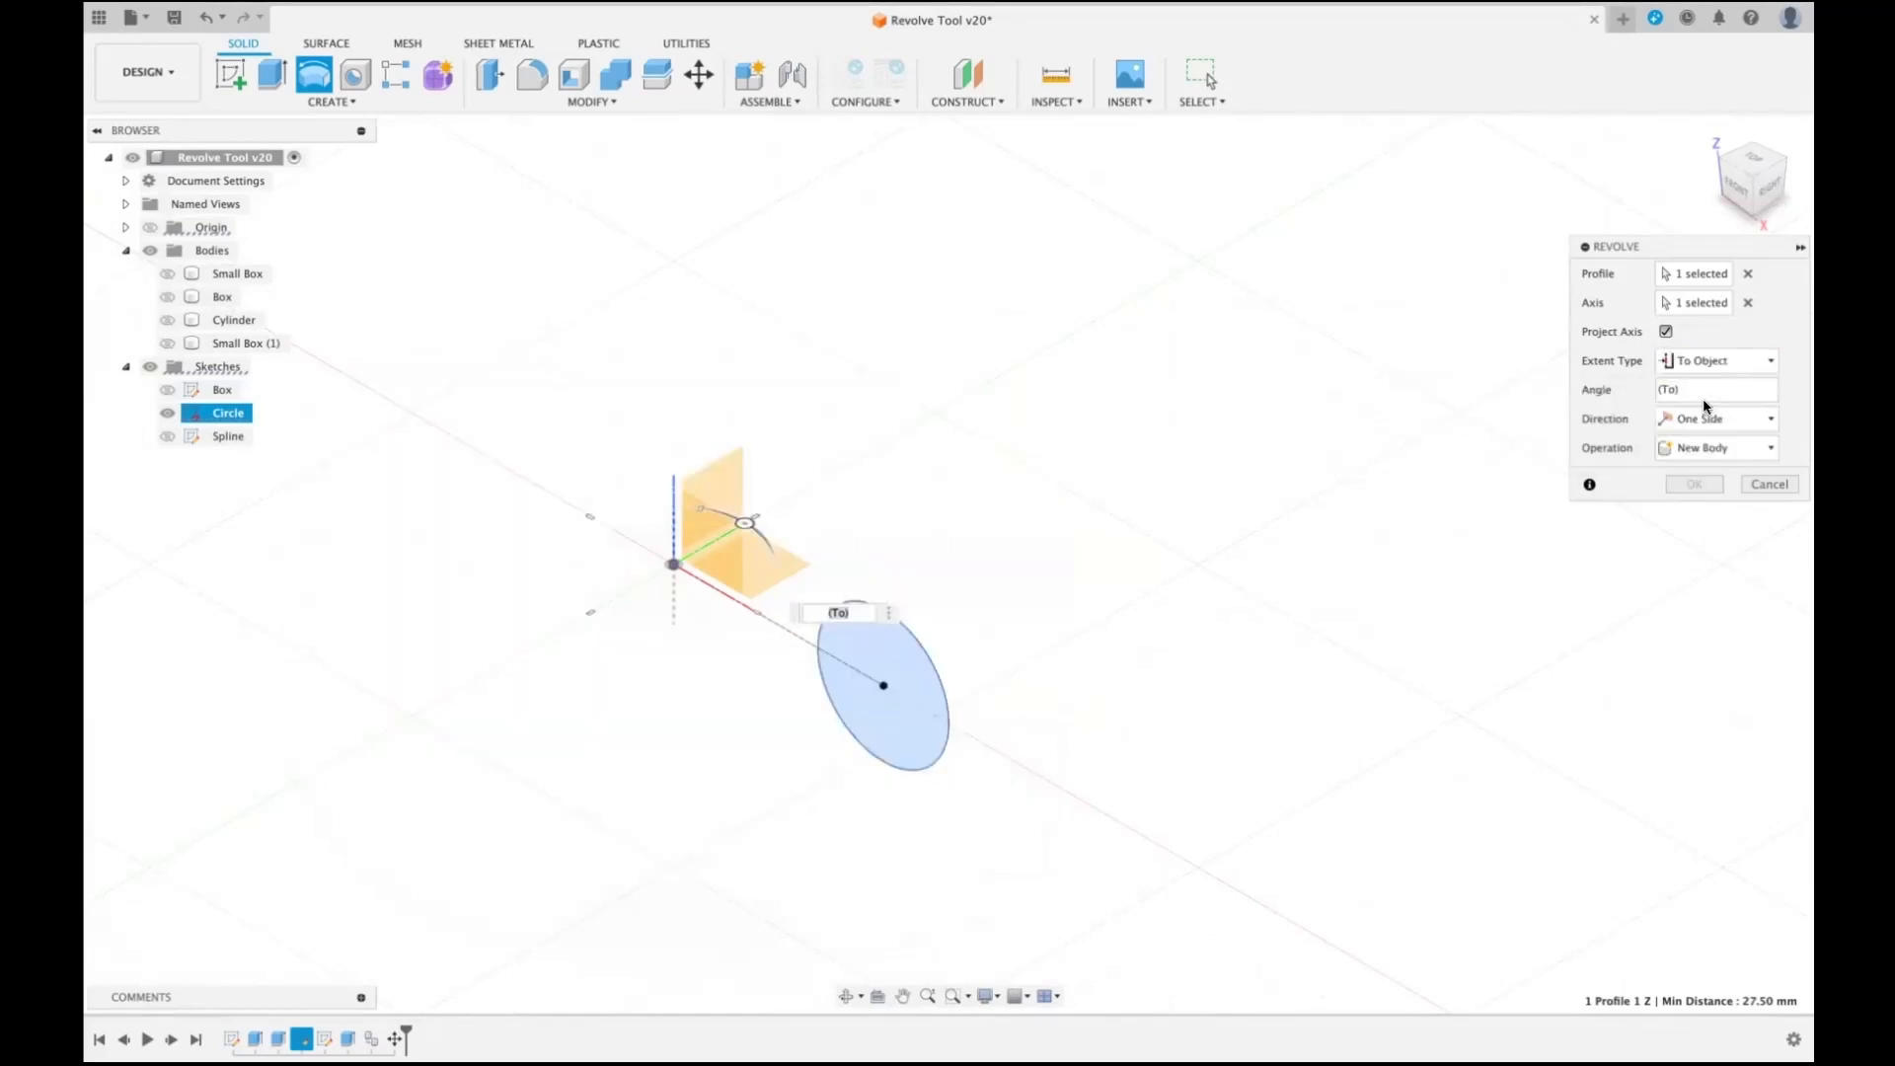
pyautogui.click(164, 299)
pyautogui.click(166, 297)
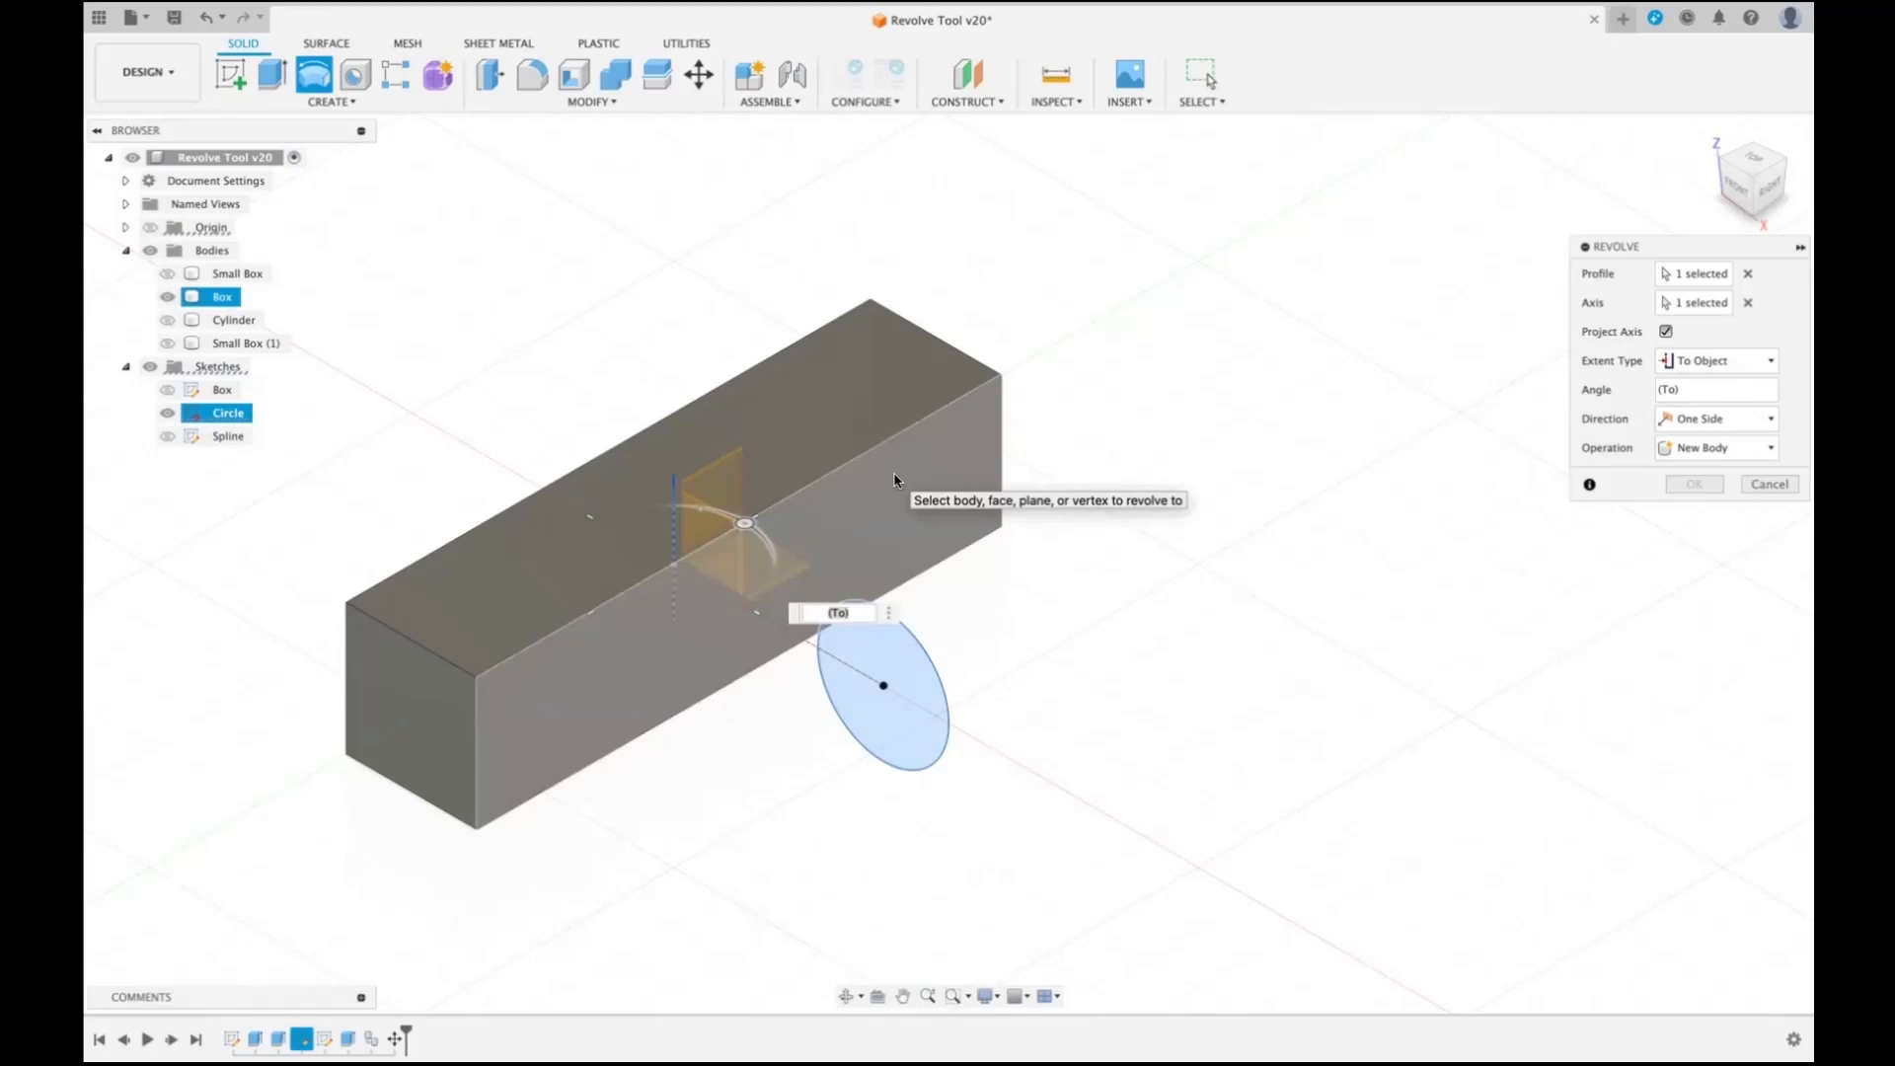
pyautogui.click(221, 296)
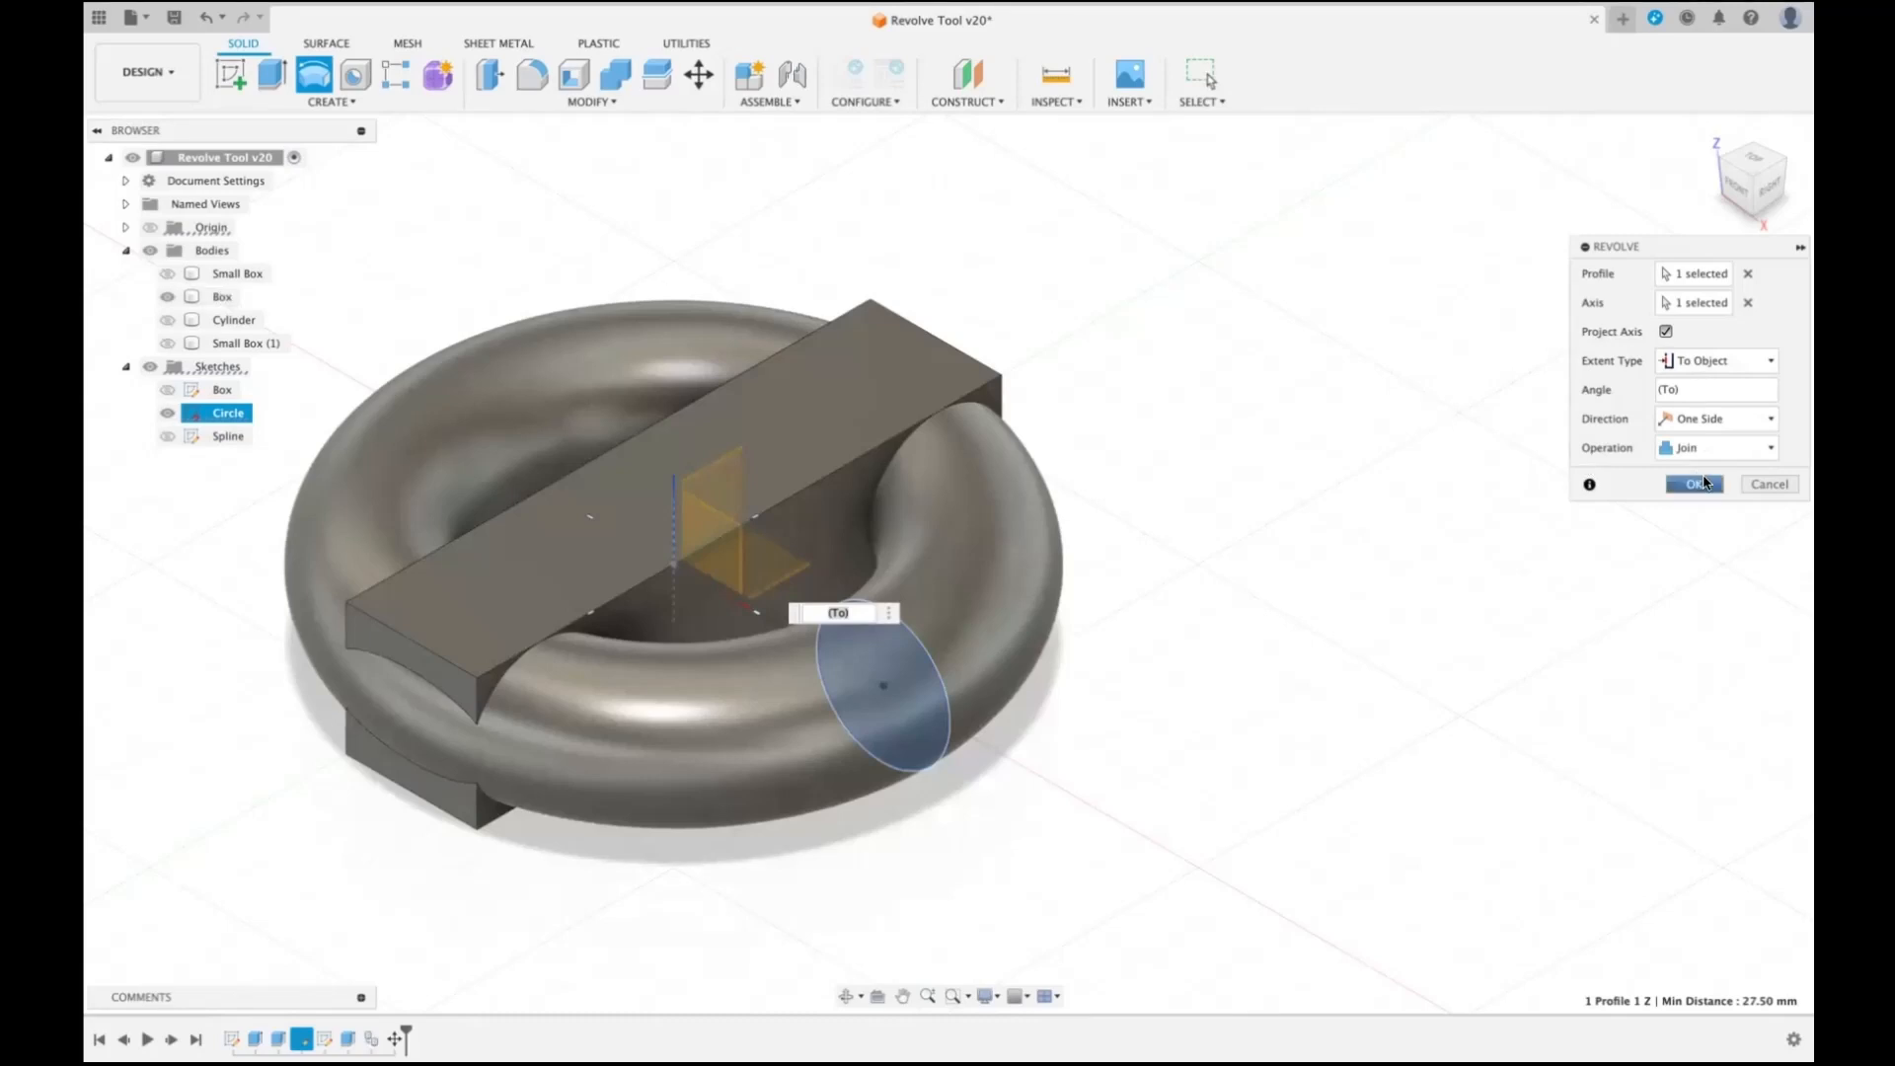
pyautogui.click(1767, 486)
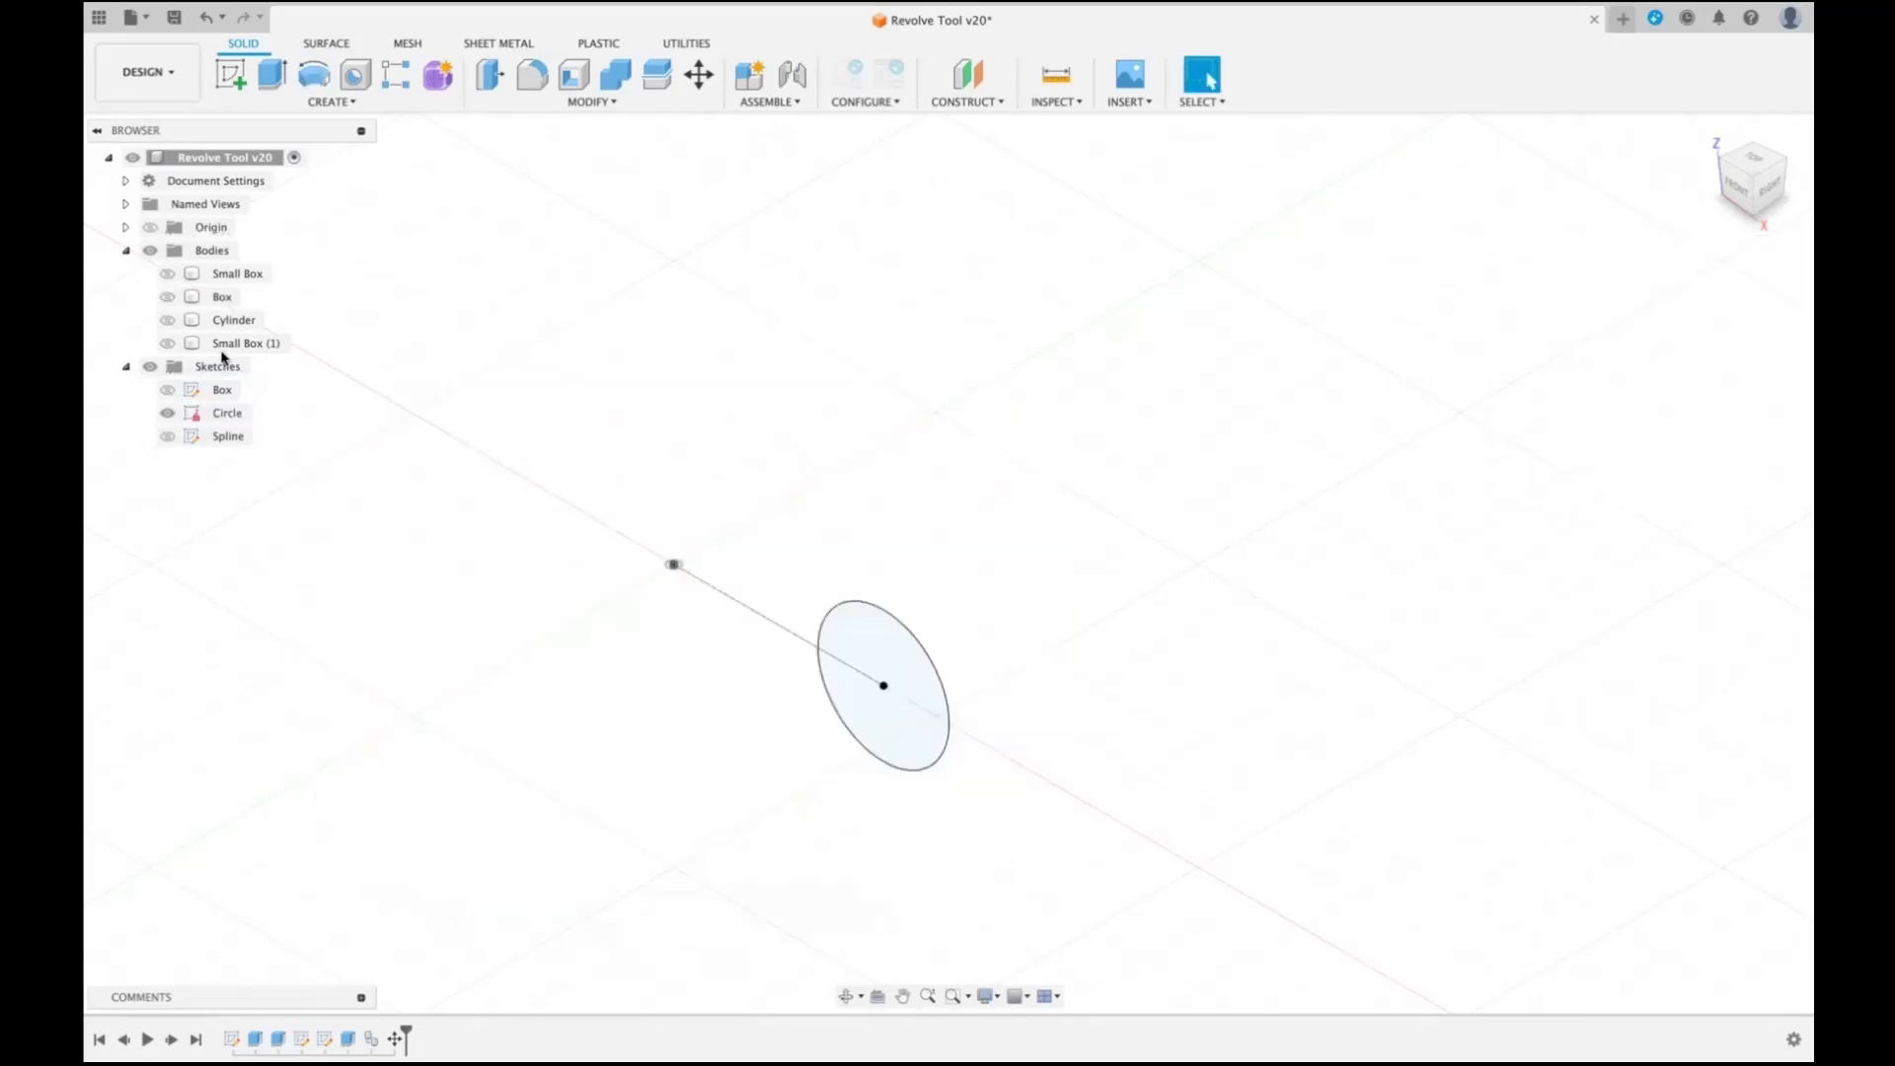
# - Show the Box body alongside the circle sketch
pyautogui.click(179, 297)
pyautogui.click(168, 298)
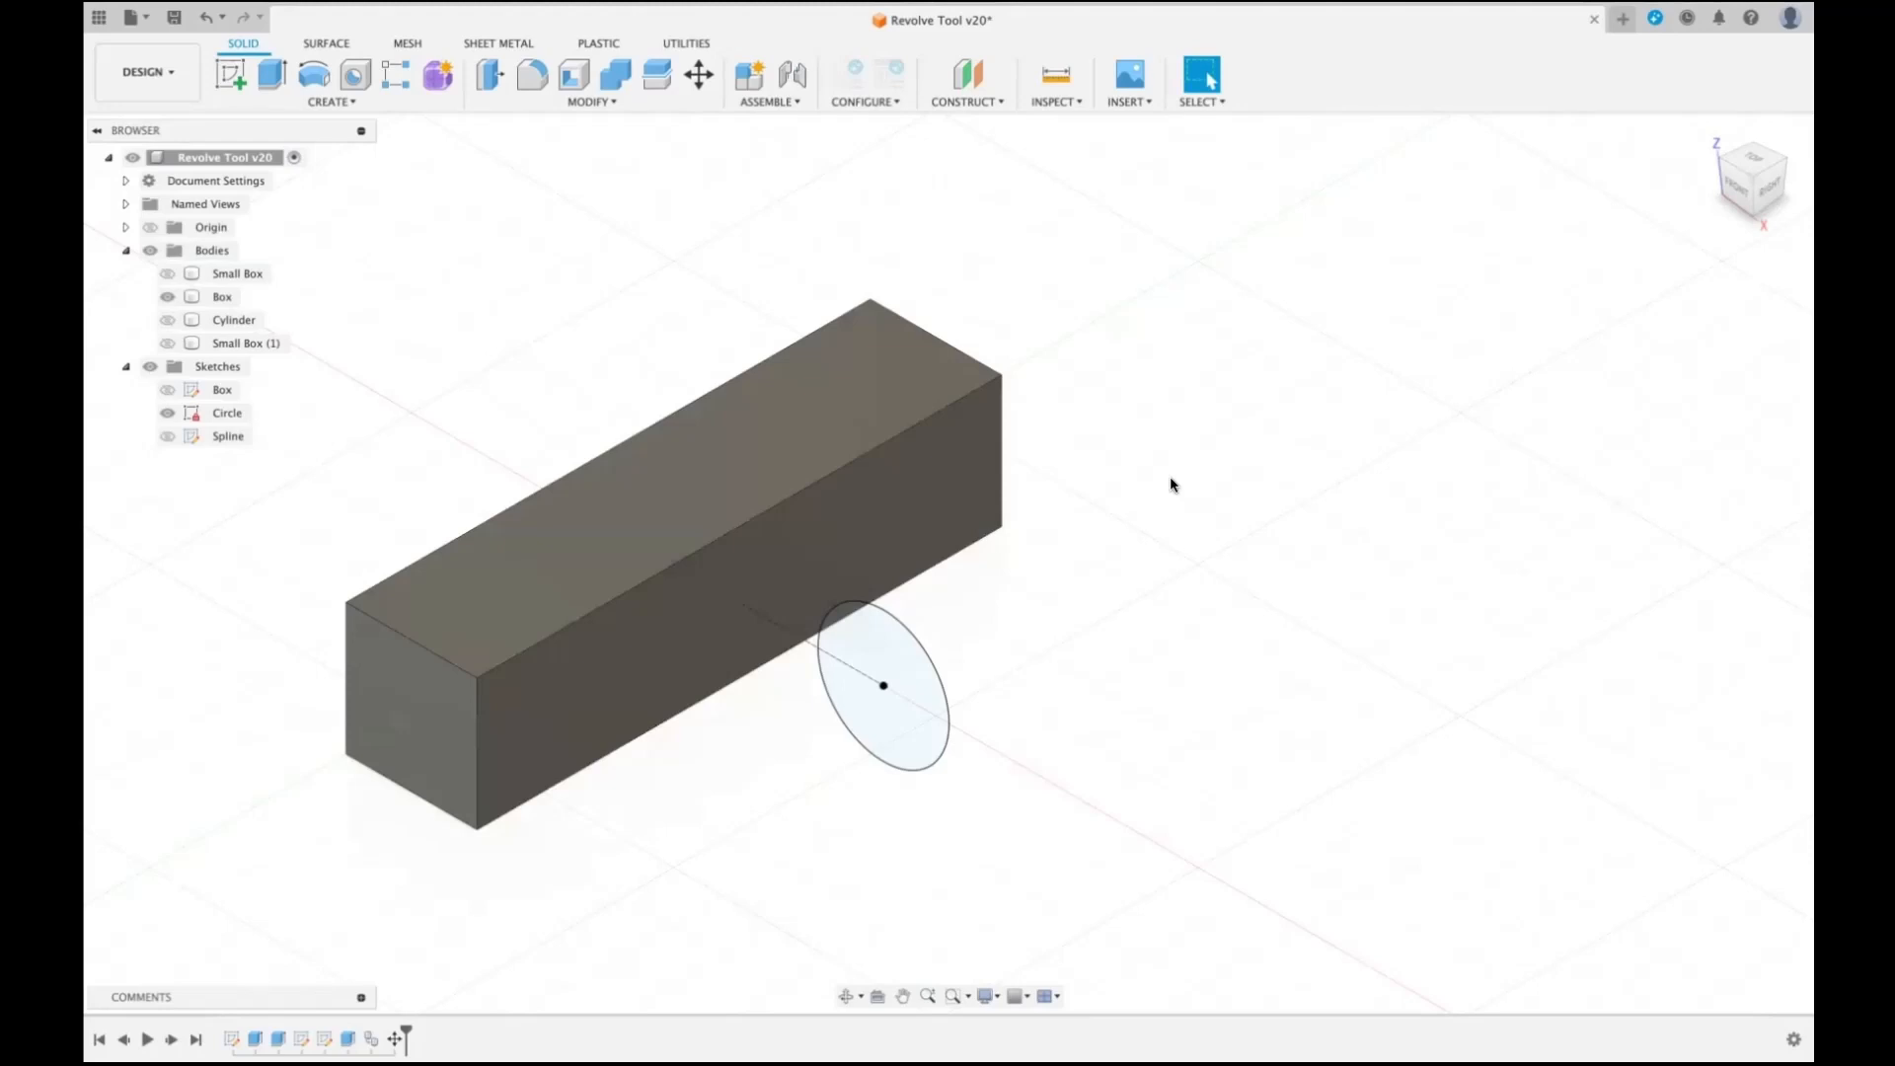
# - Try revolving the circle about the Z axis with the To Object extent up to the box's long side face, and cancel it
pyautogui.hotkey('shift', 'r')
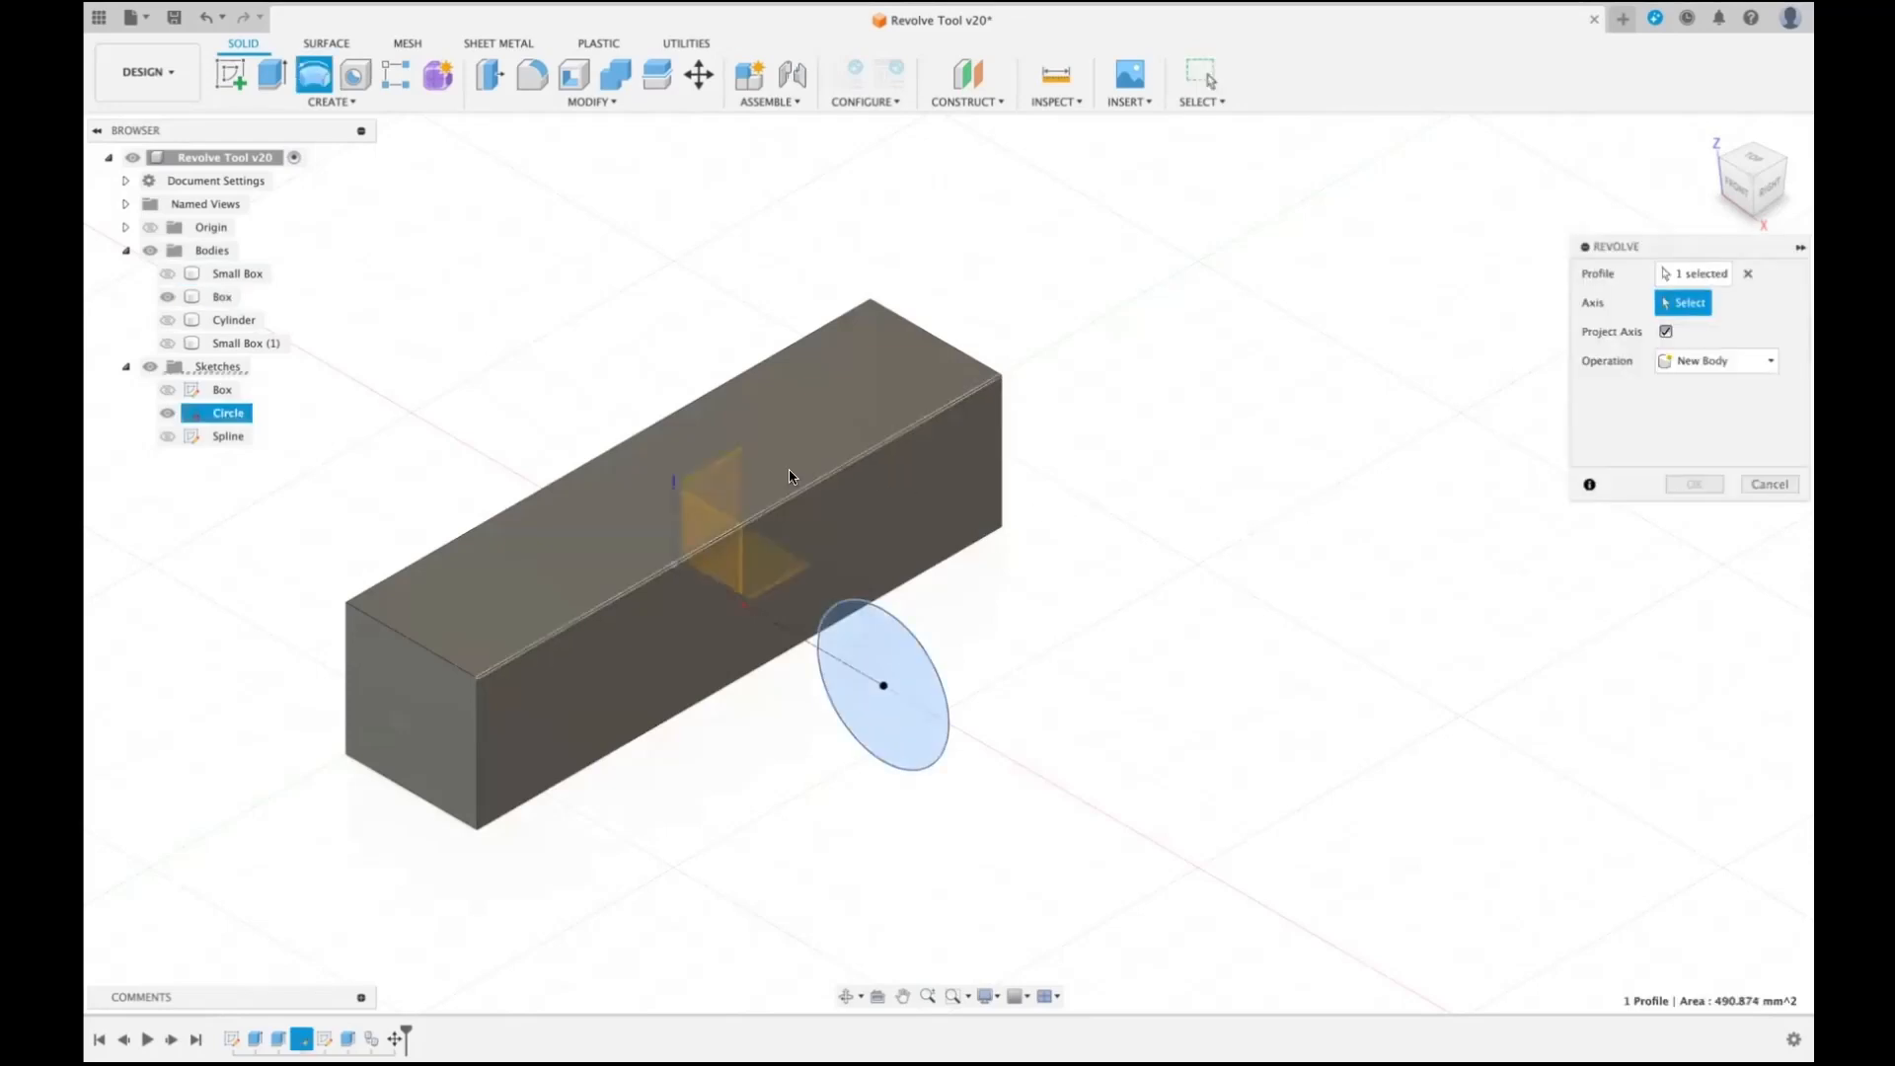
pyautogui.click(674, 487)
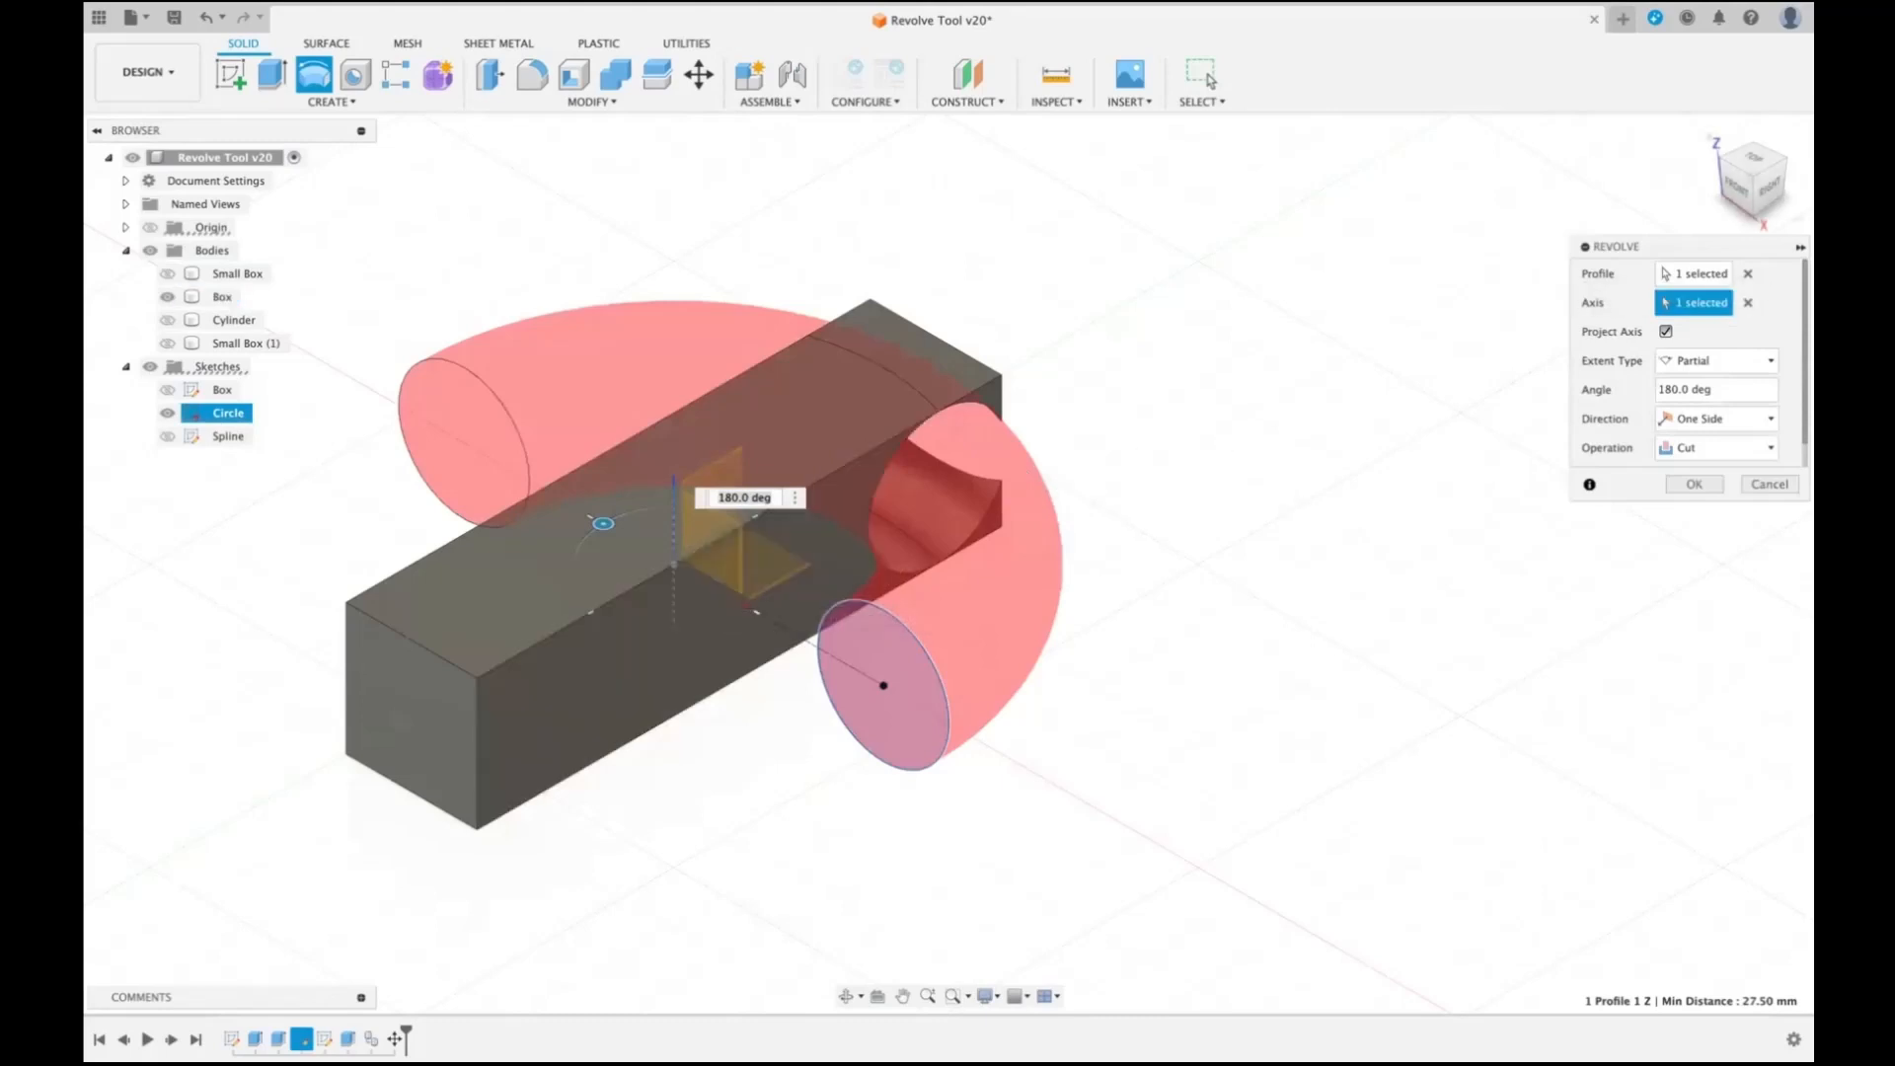
pyautogui.click(1717, 361)
pyautogui.click(1711, 408)
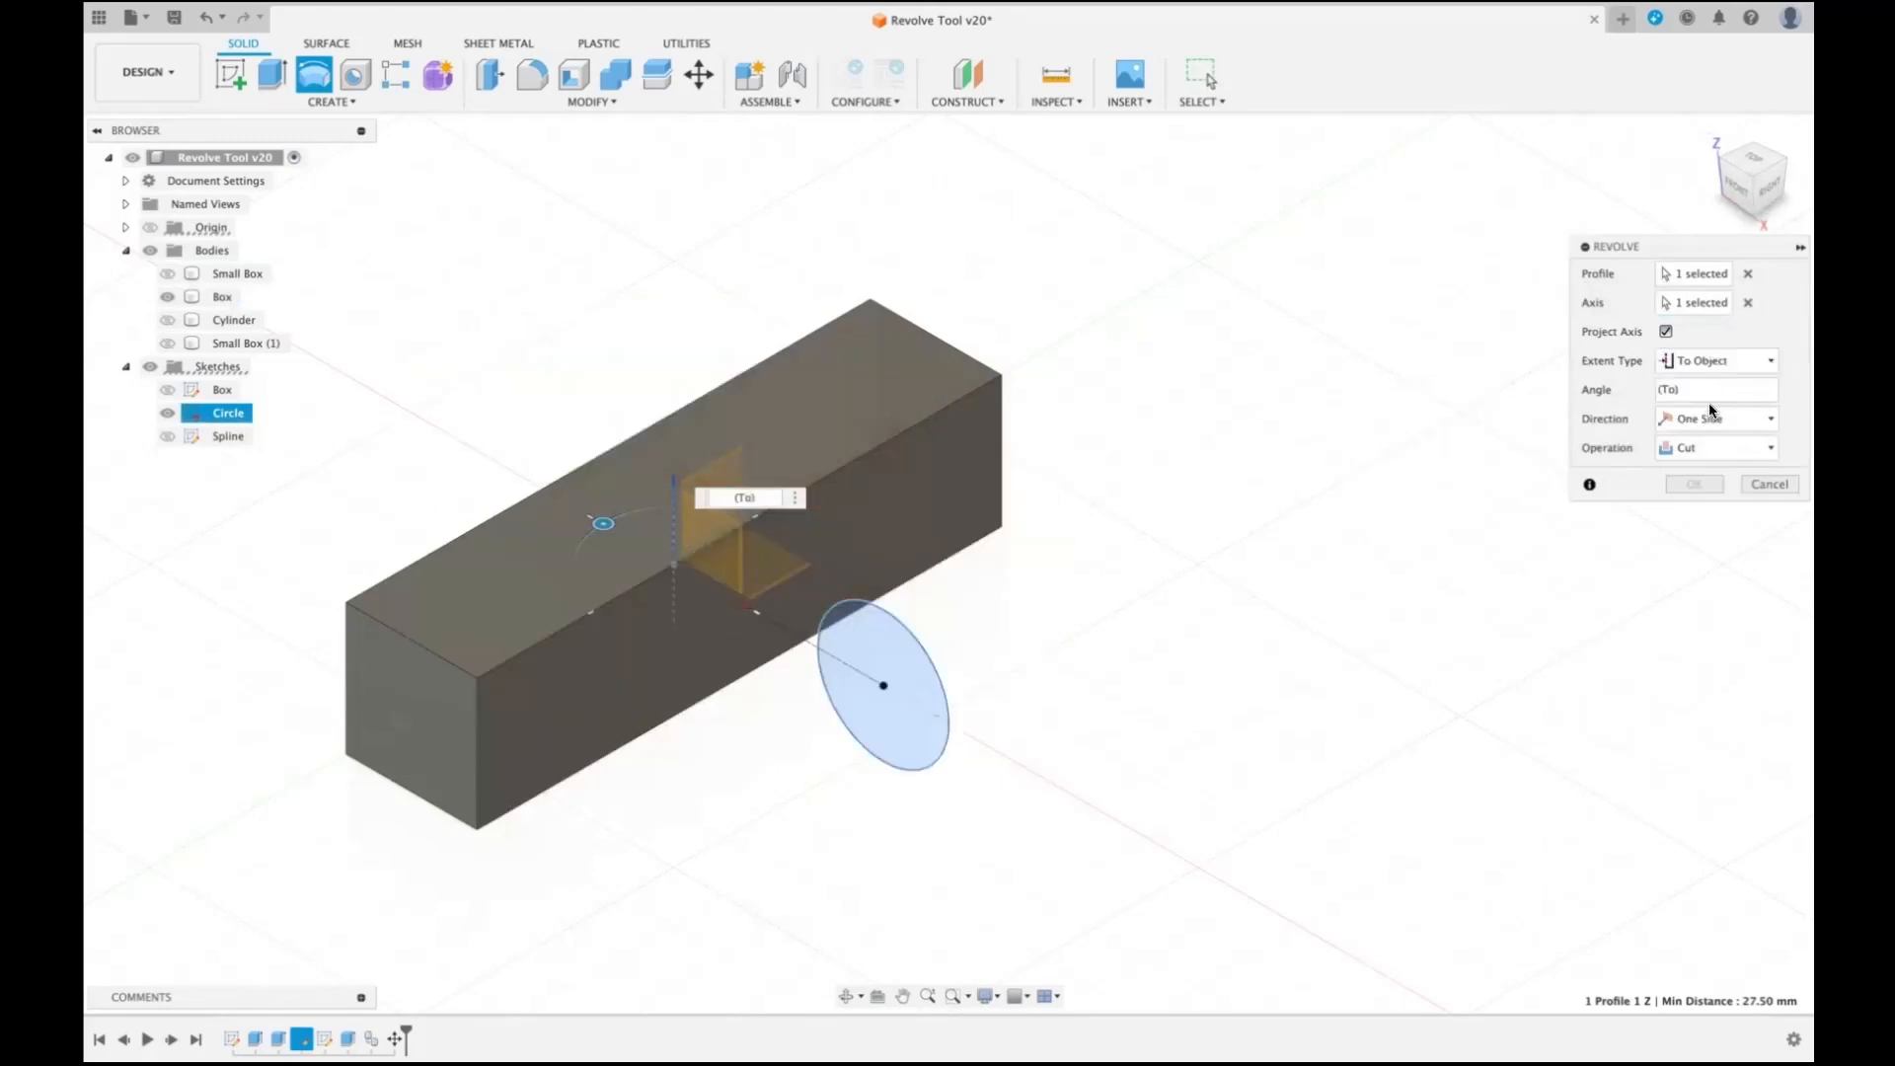
pyautogui.click(915, 468)
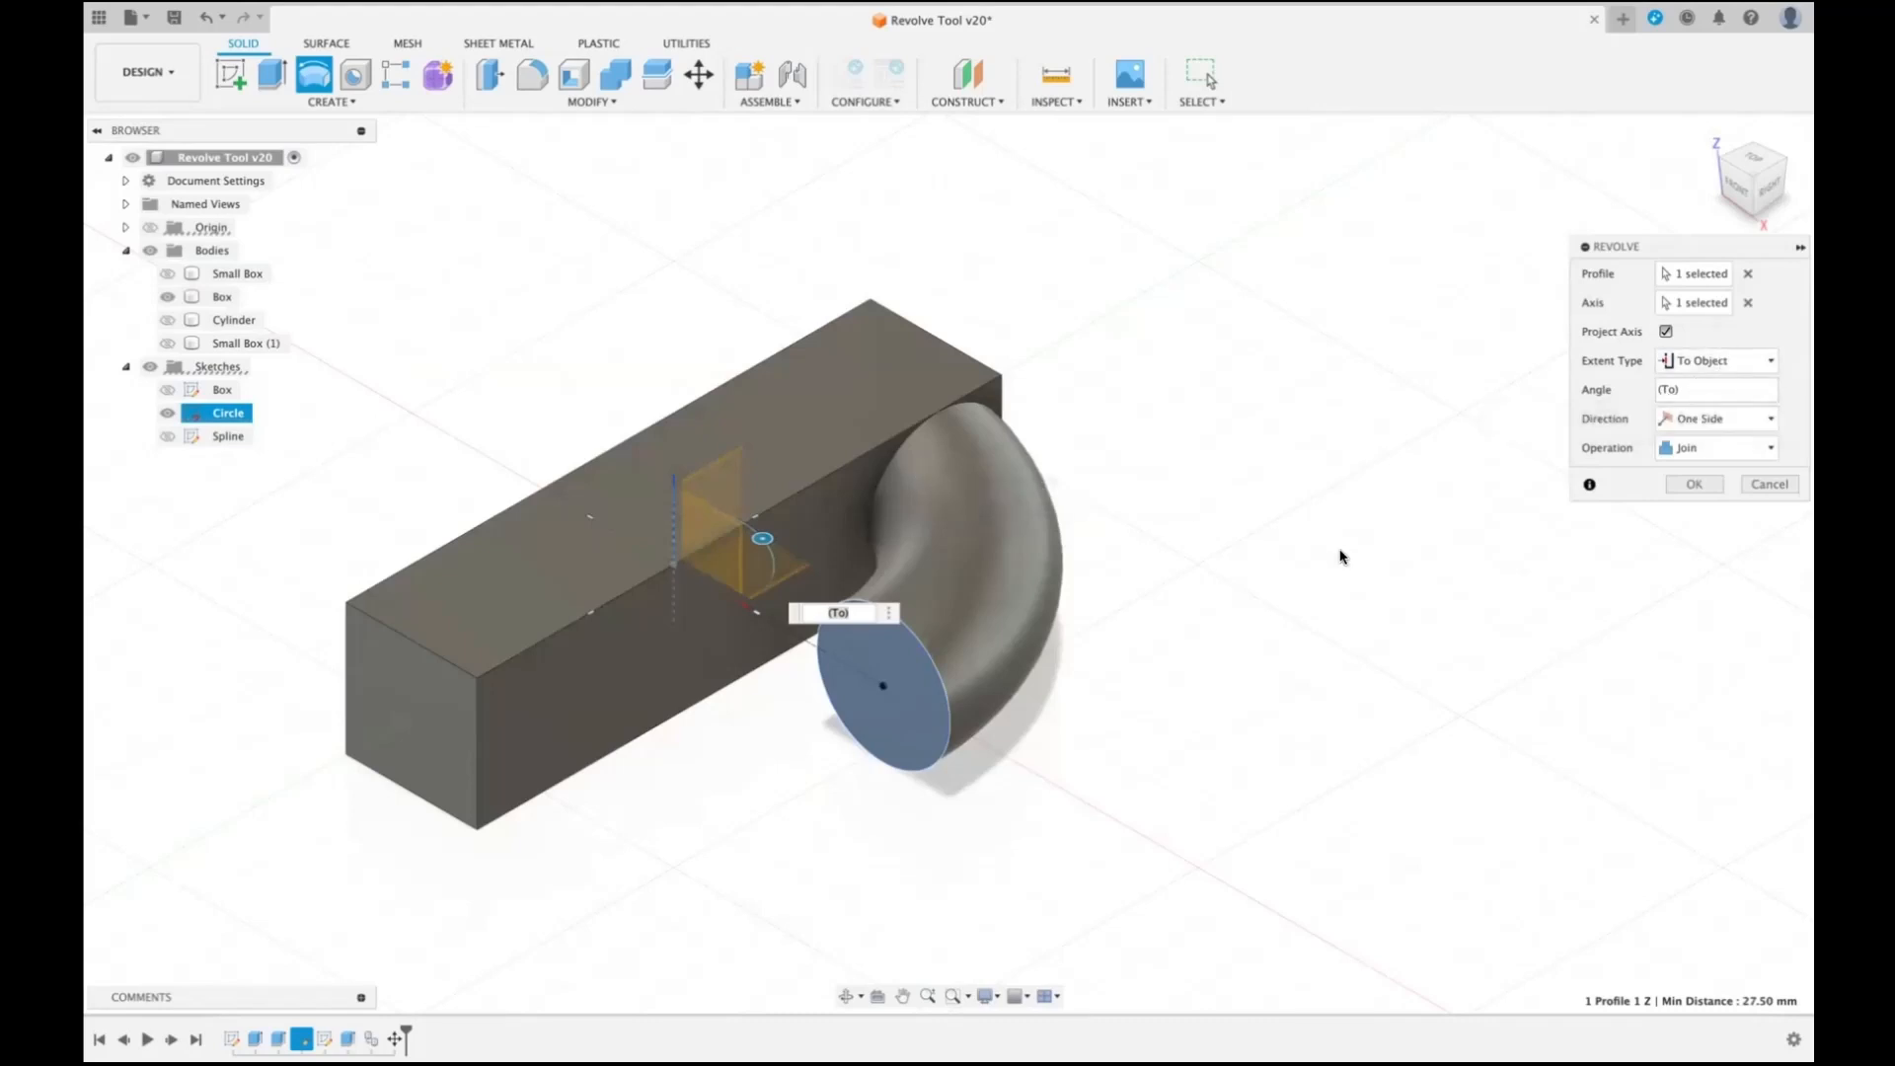
pyautogui.click(1768, 484)
# - Try revolving the circle about the Z axis with the To Object extent up to different corner vertices of the box, and cancel it
pyautogui.press('Return')
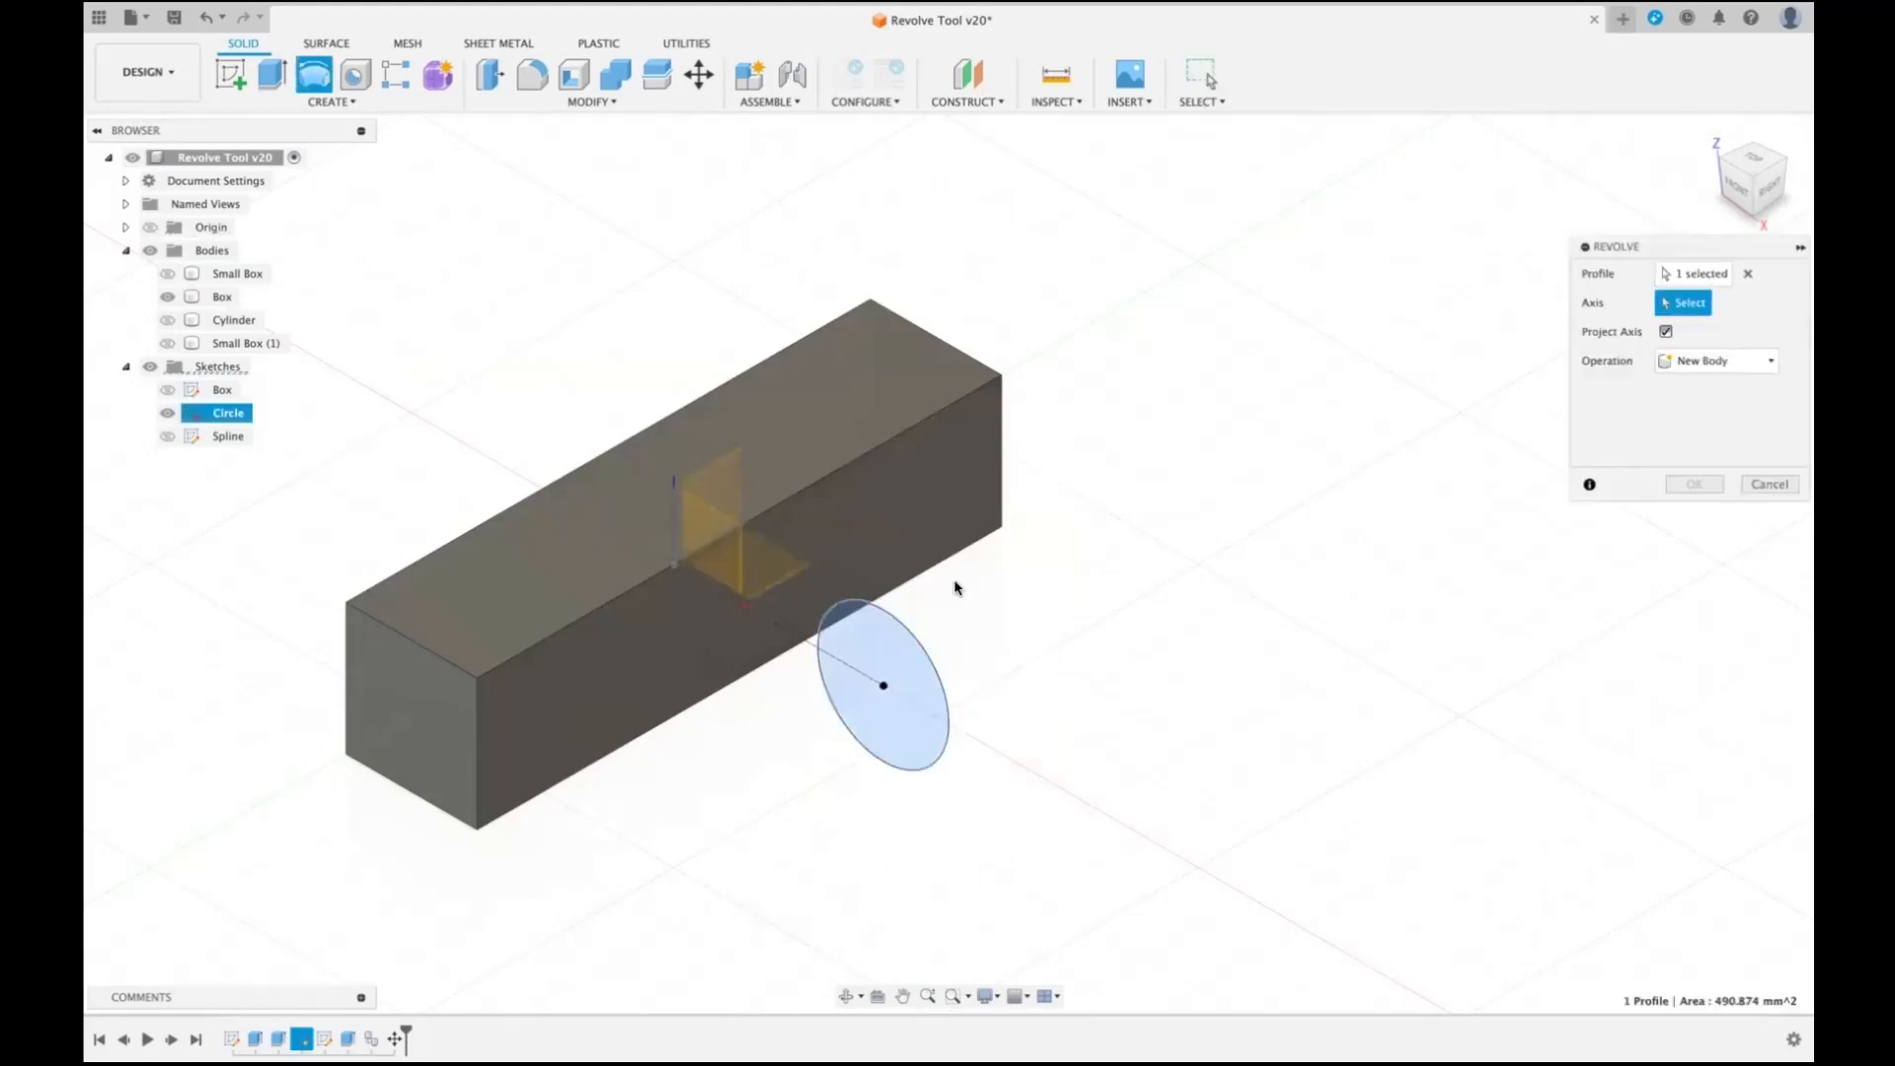
pyautogui.click(673, 490)
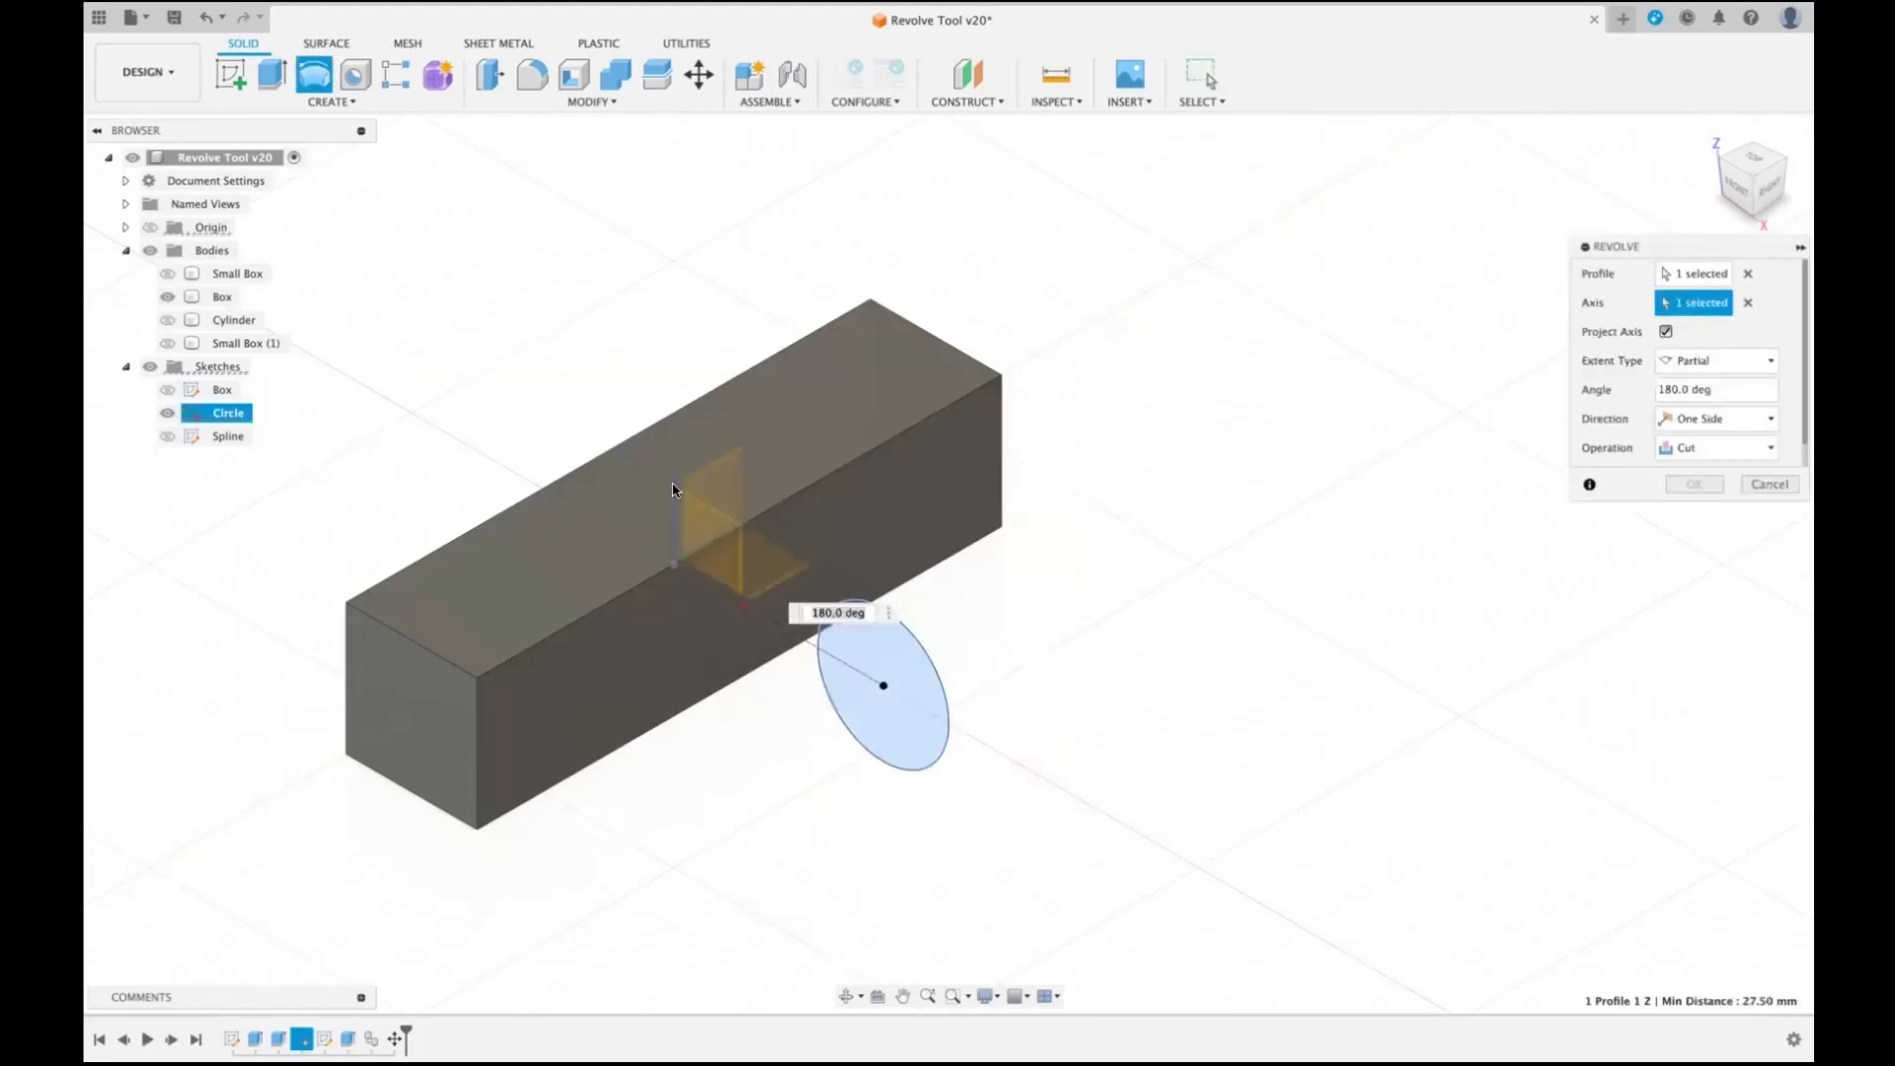
pyautogui.click(1769, 360)
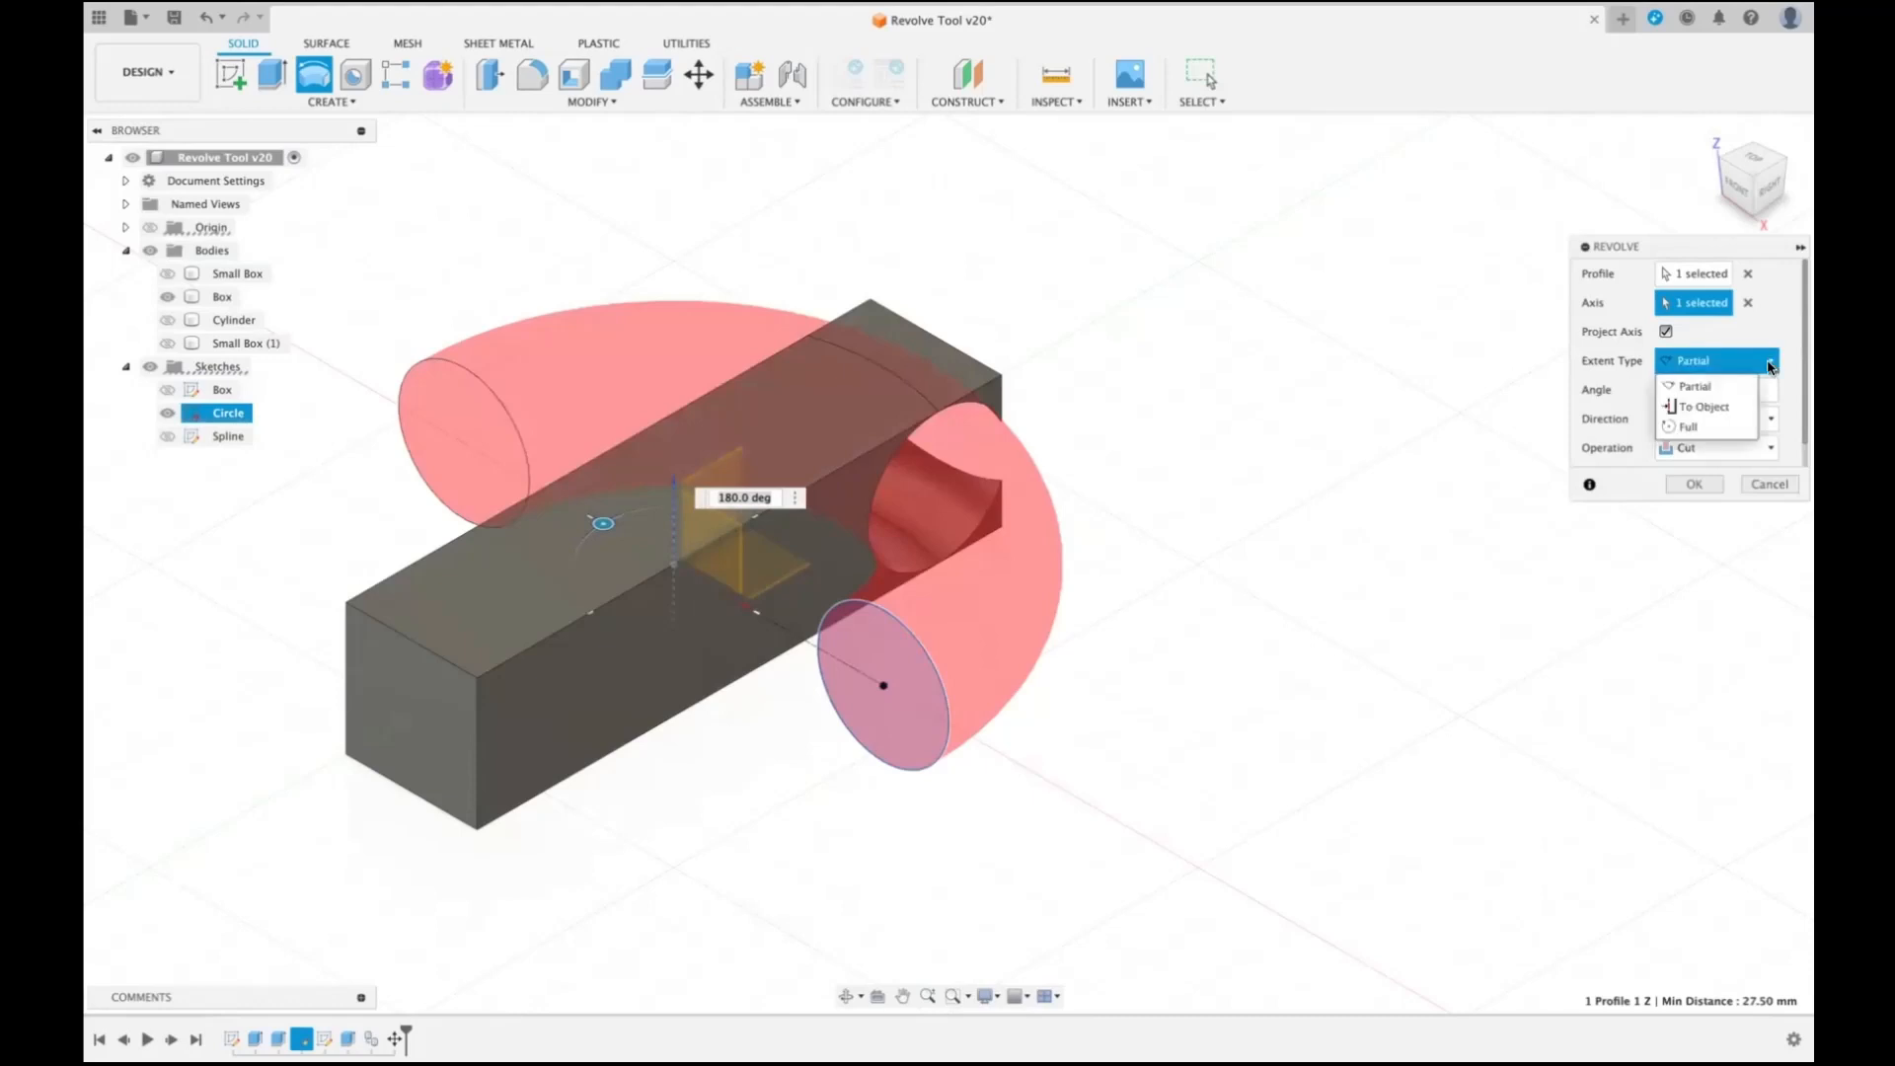
pyautogui.click(1710, 412)
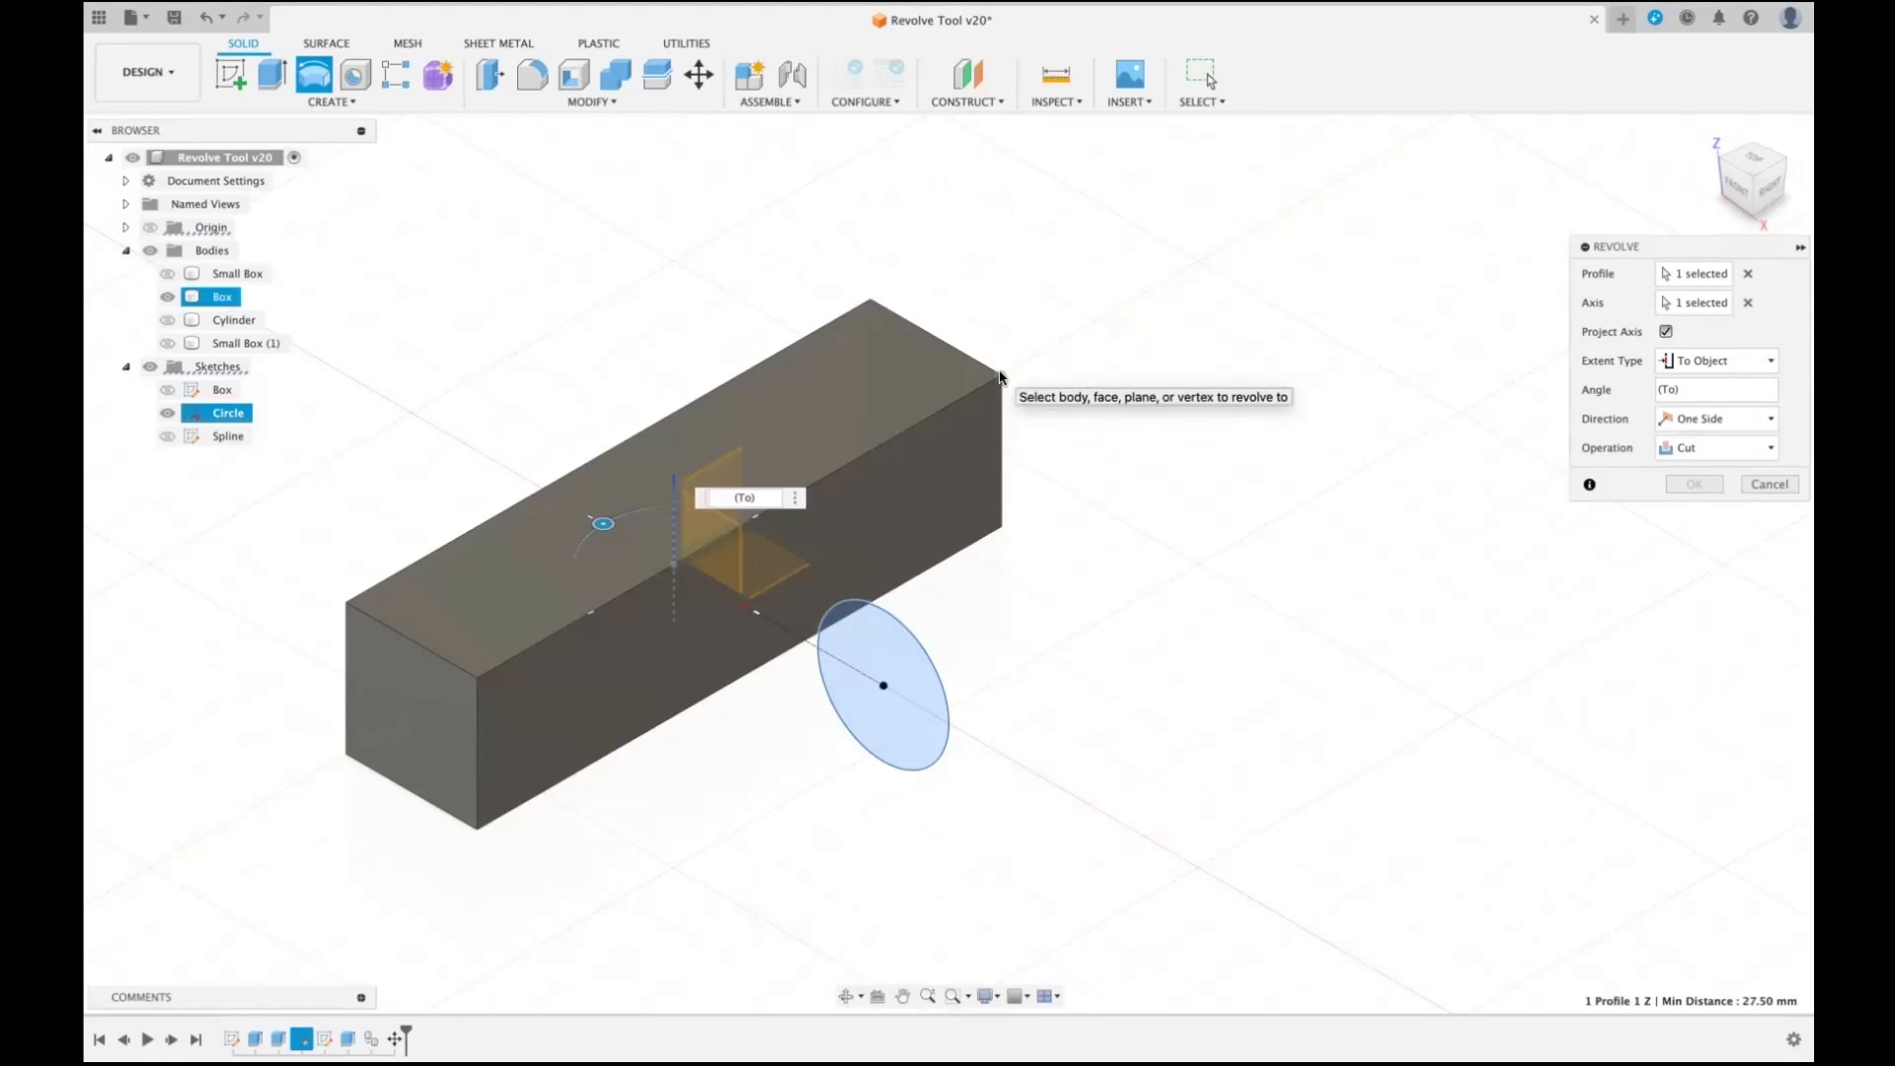
pyautogui.click(999, 376)
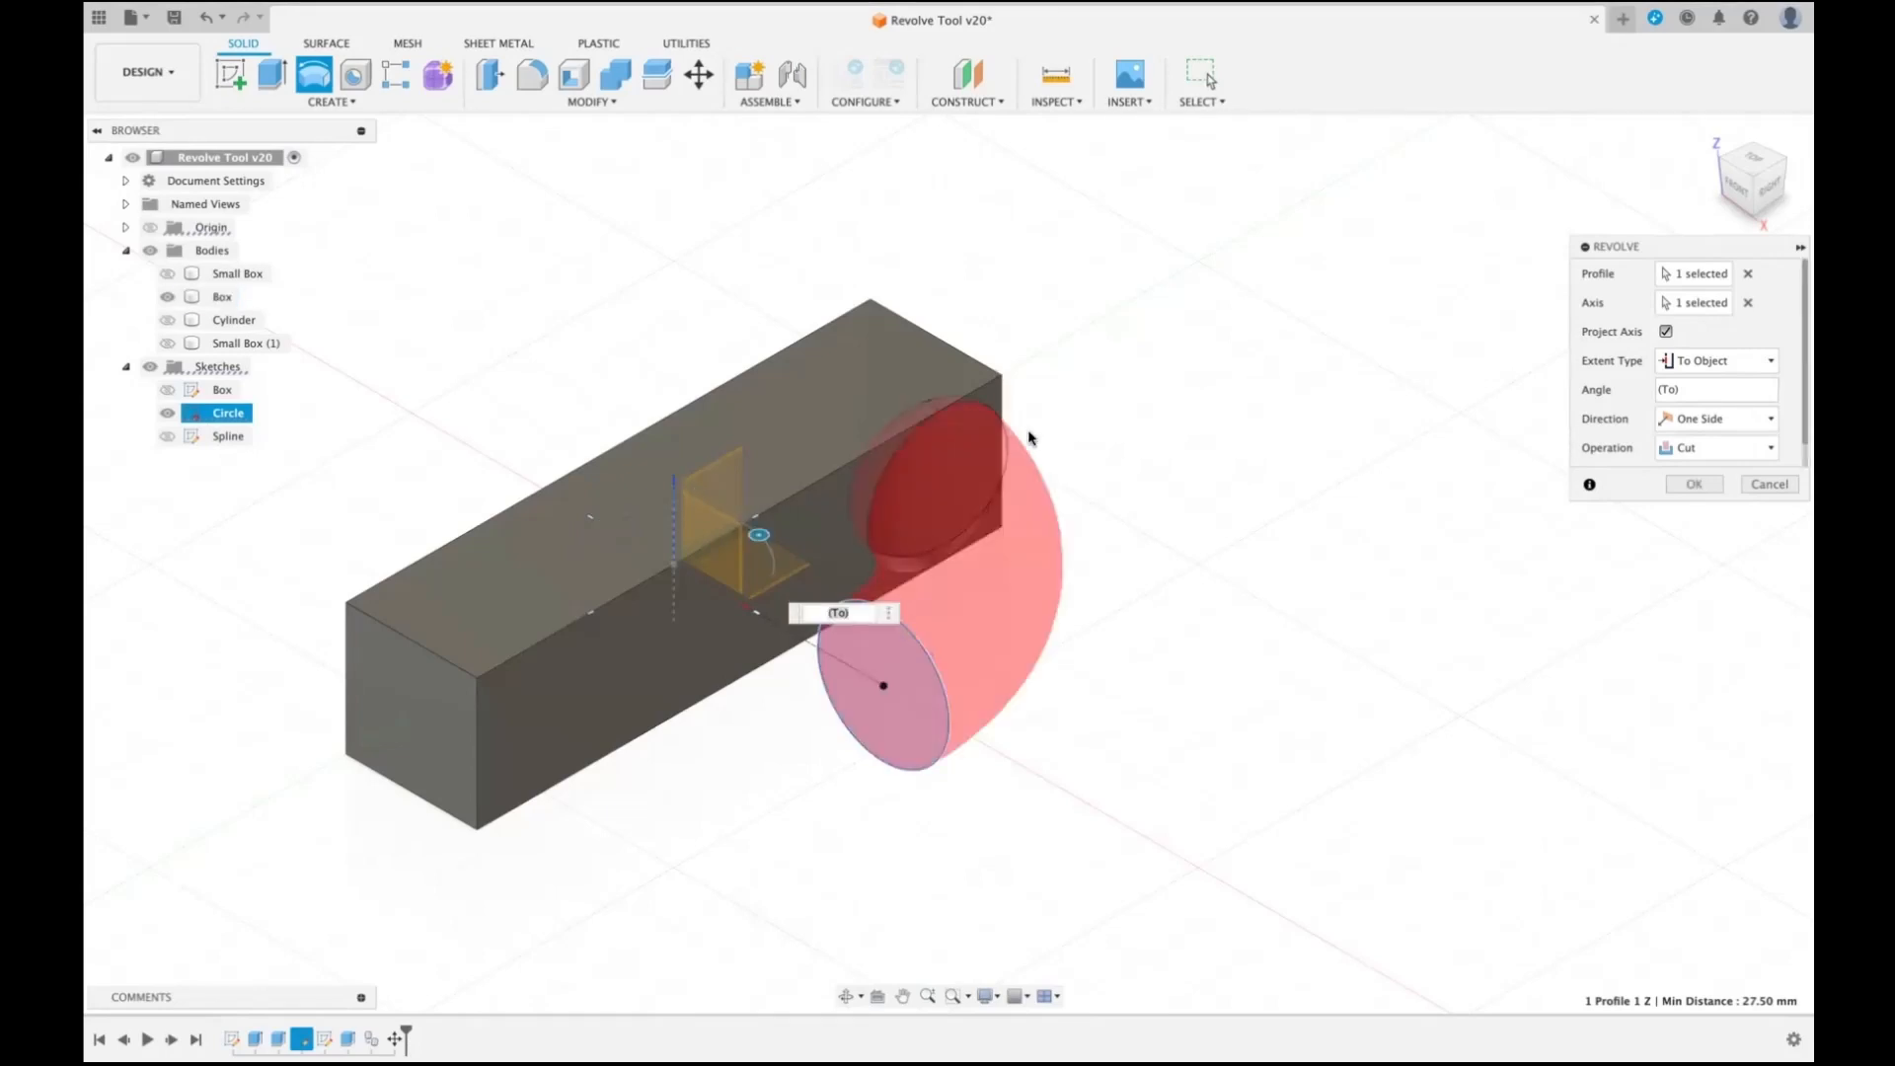
pyautogui.click(867, 301)
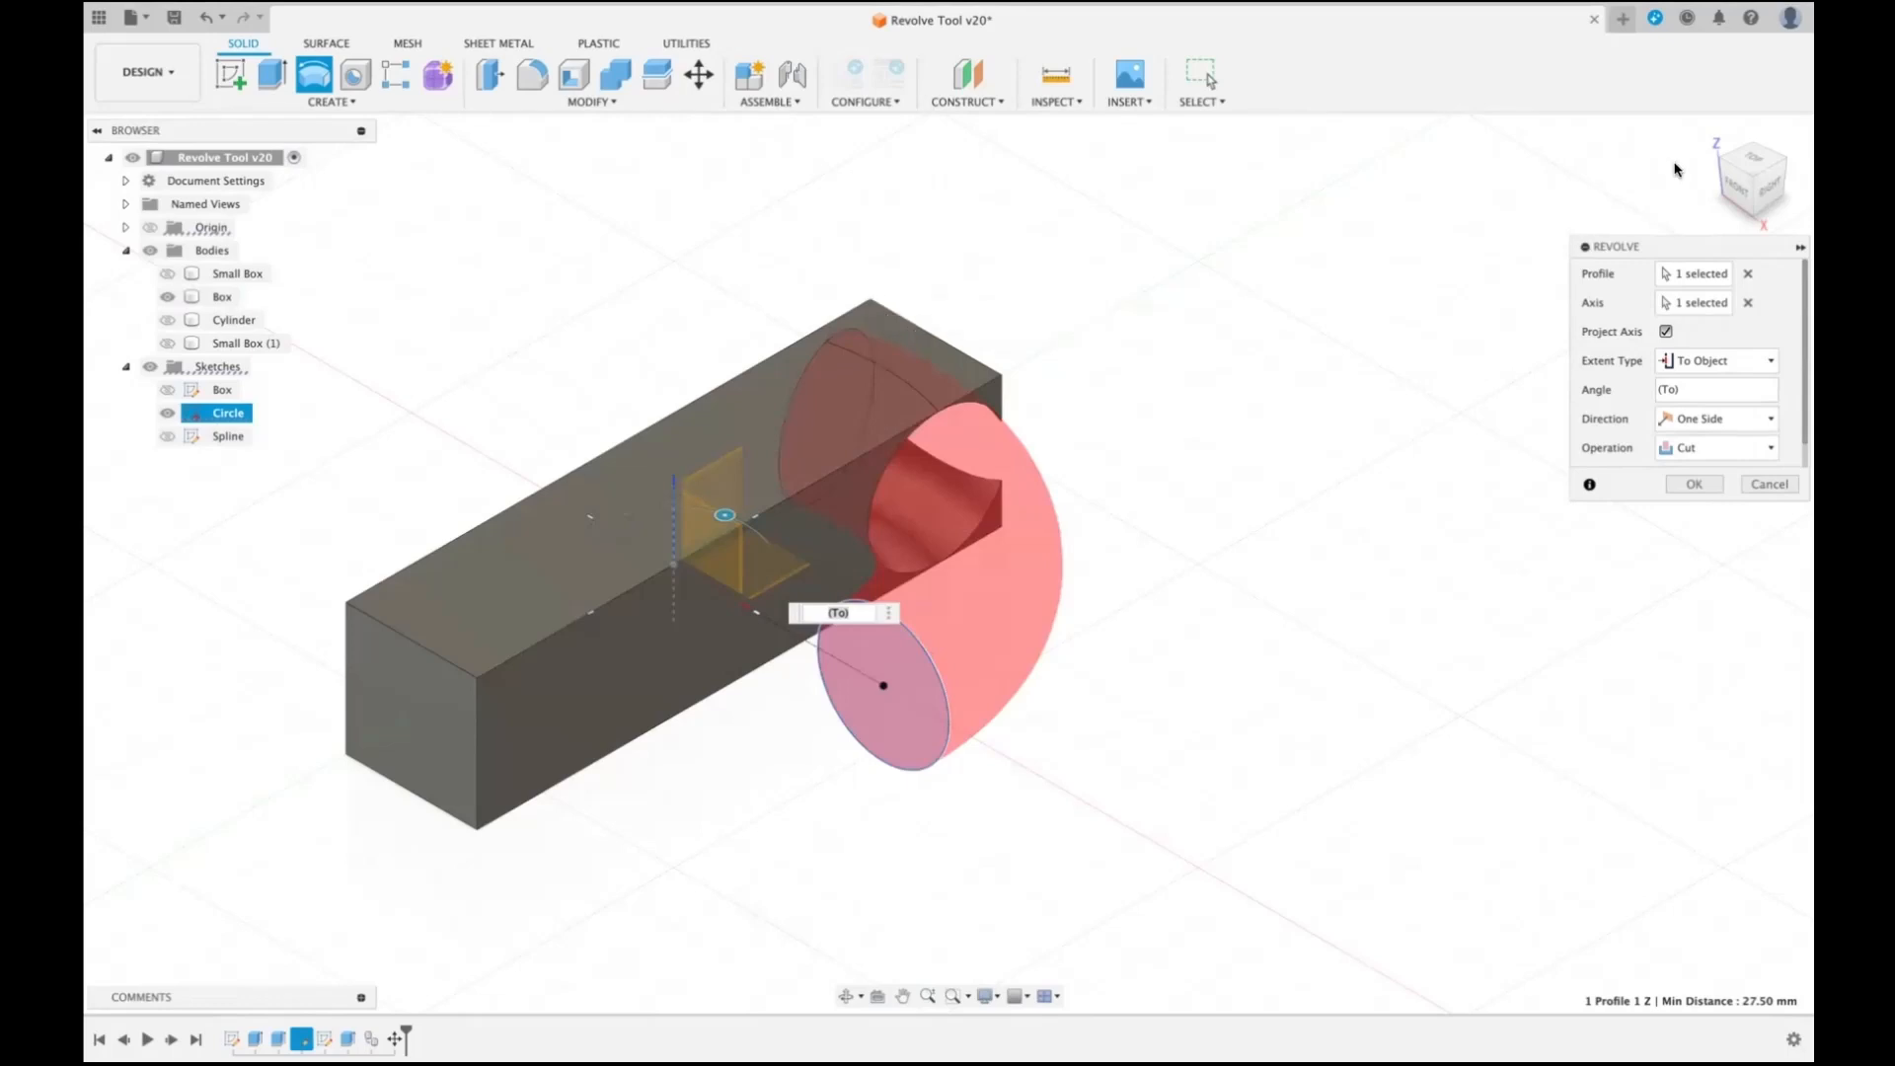
pyautogui.click(345, 603)
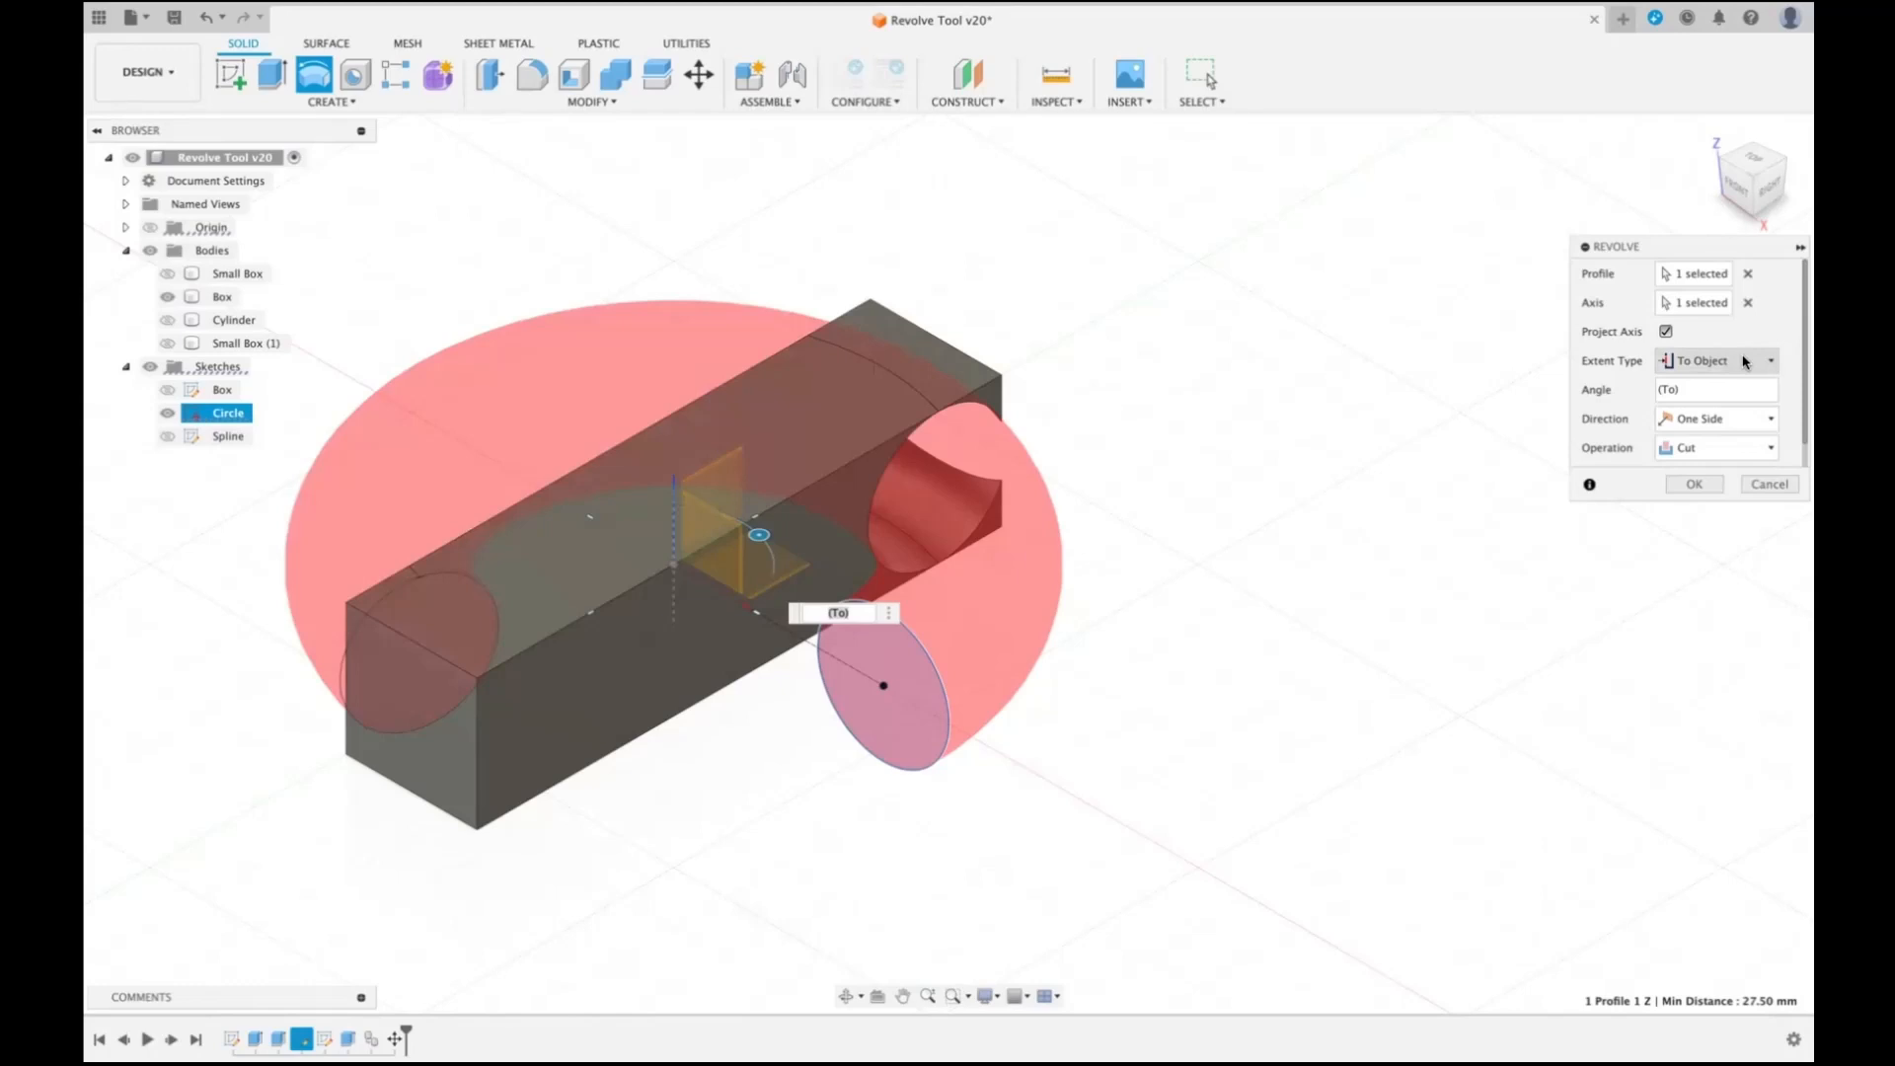
pyautogui.click(1761, 484)
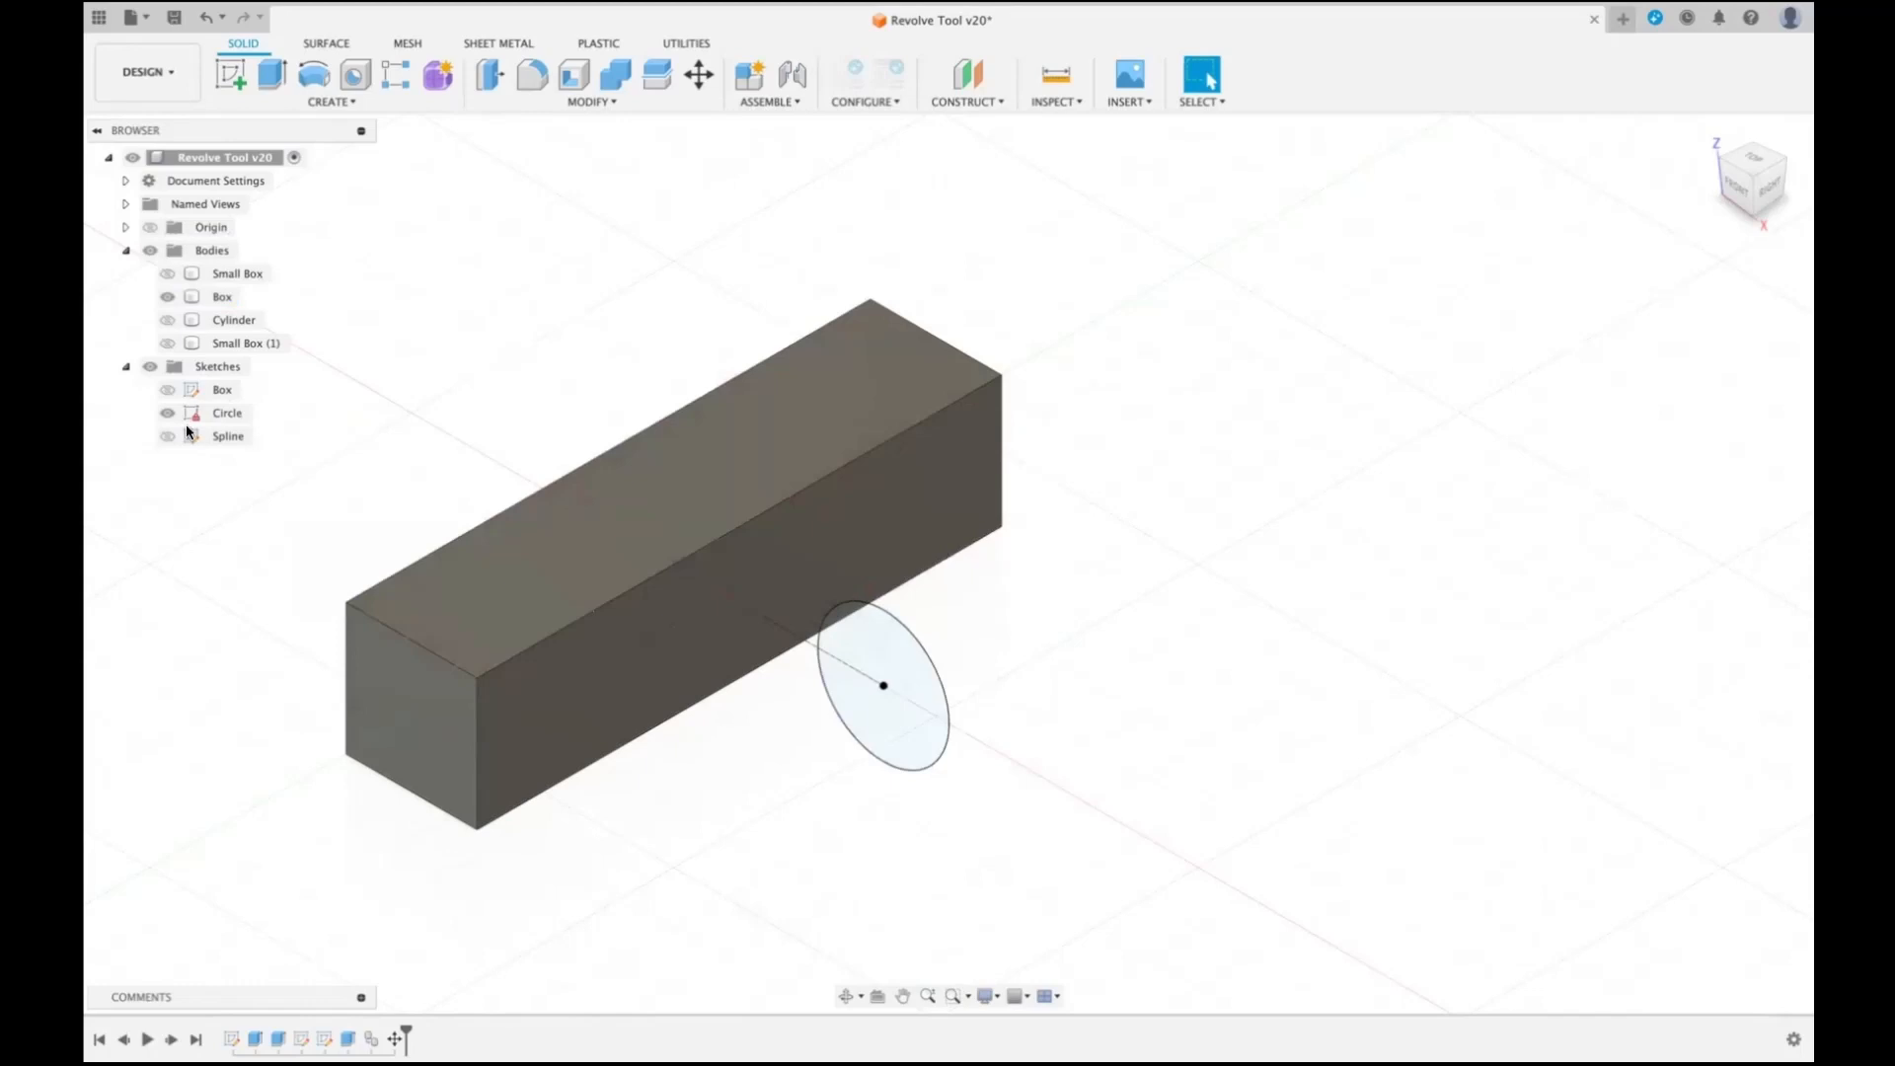
# - Revolve the circle about the Z axis with the Full extent, showing the hidden Box body again so the ring cuts through it
pyautogui.click(167, 297)
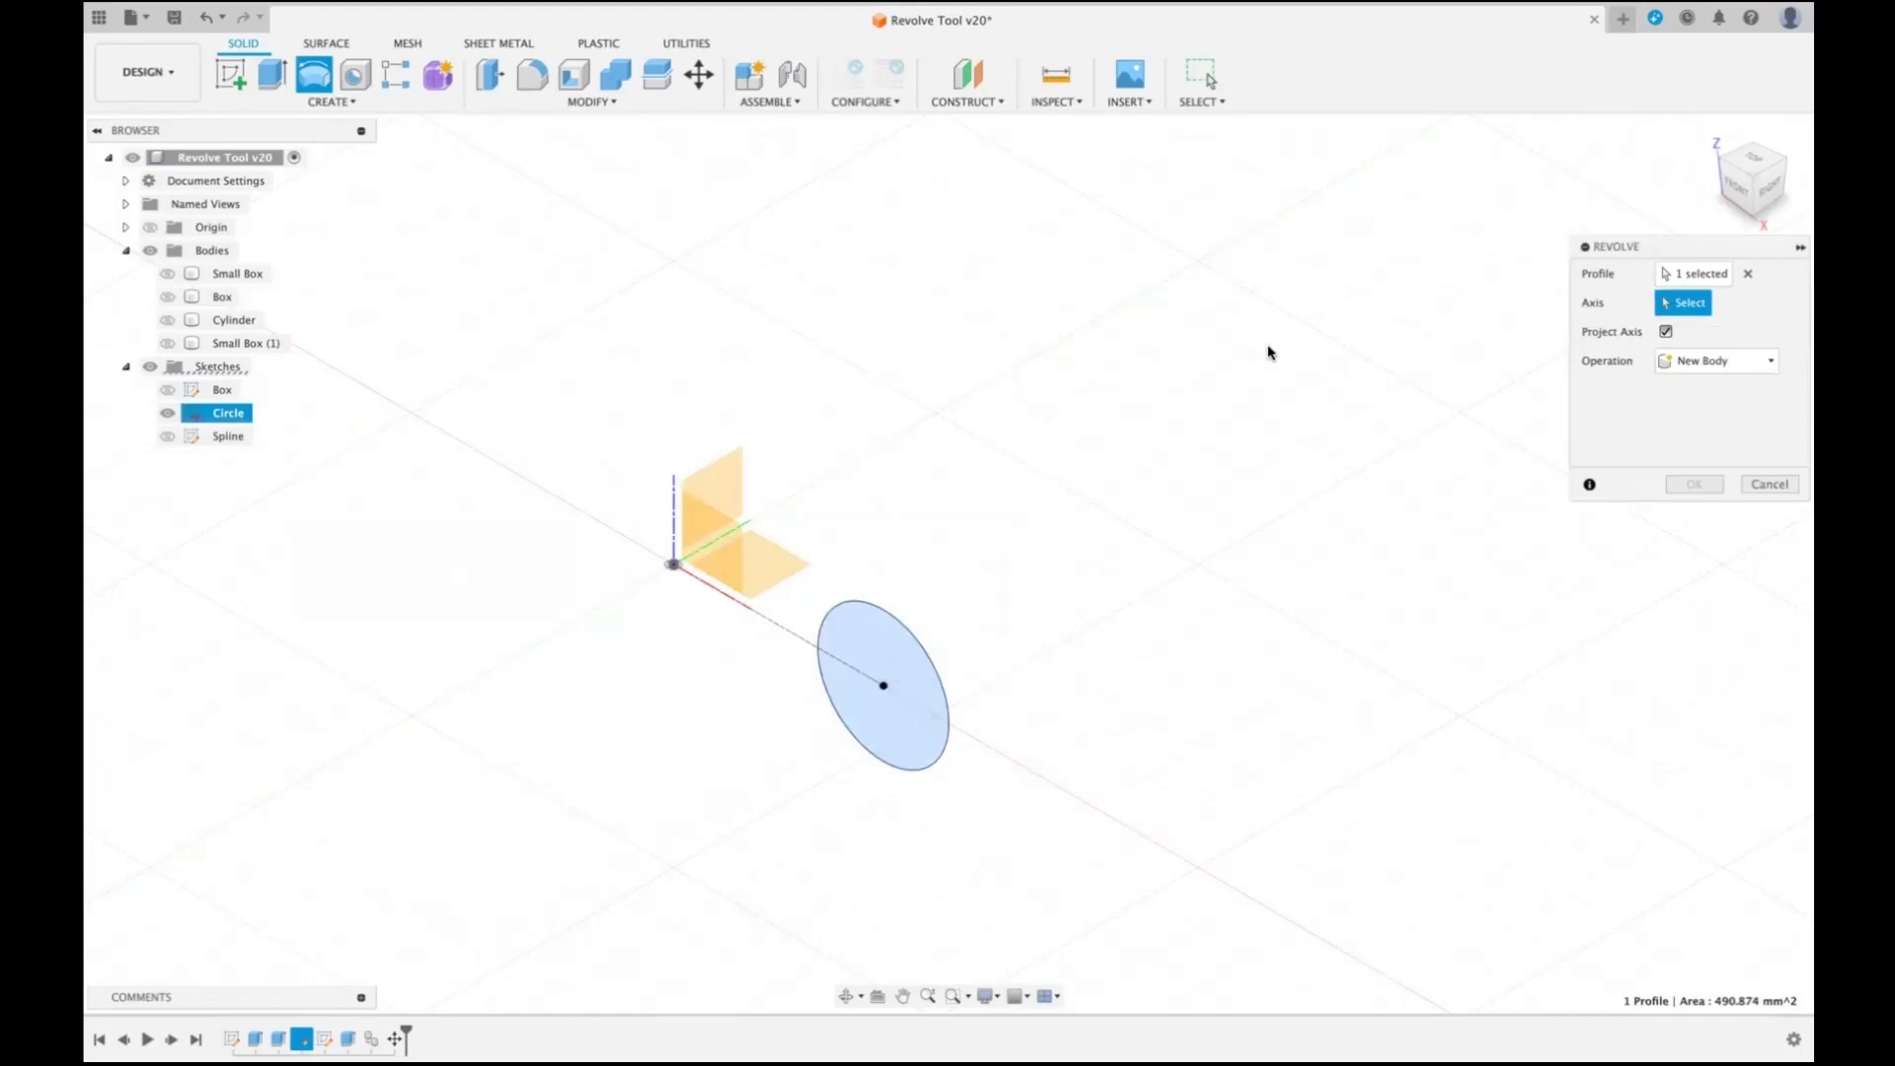
pyautogui.click(673, 494)
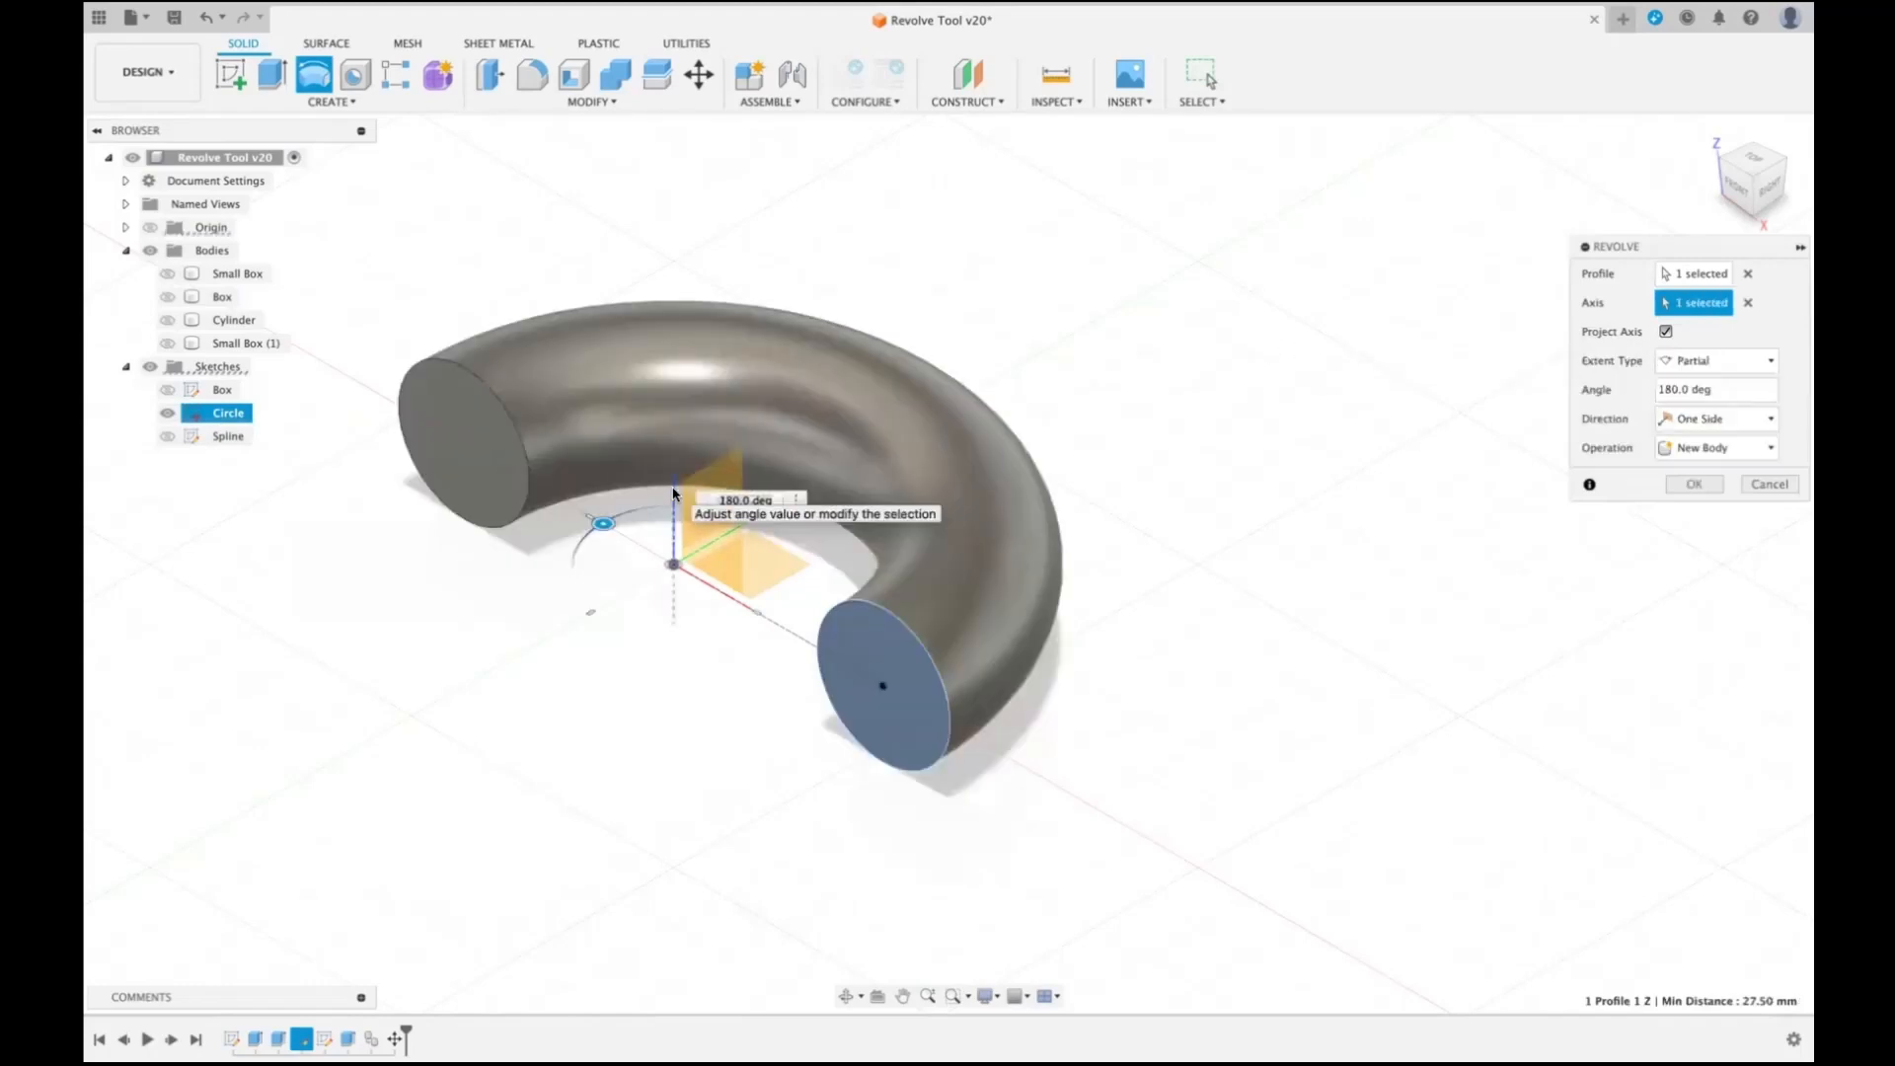
pyautogui.click(1766, 361)
pyautogui.click(1702, 427)
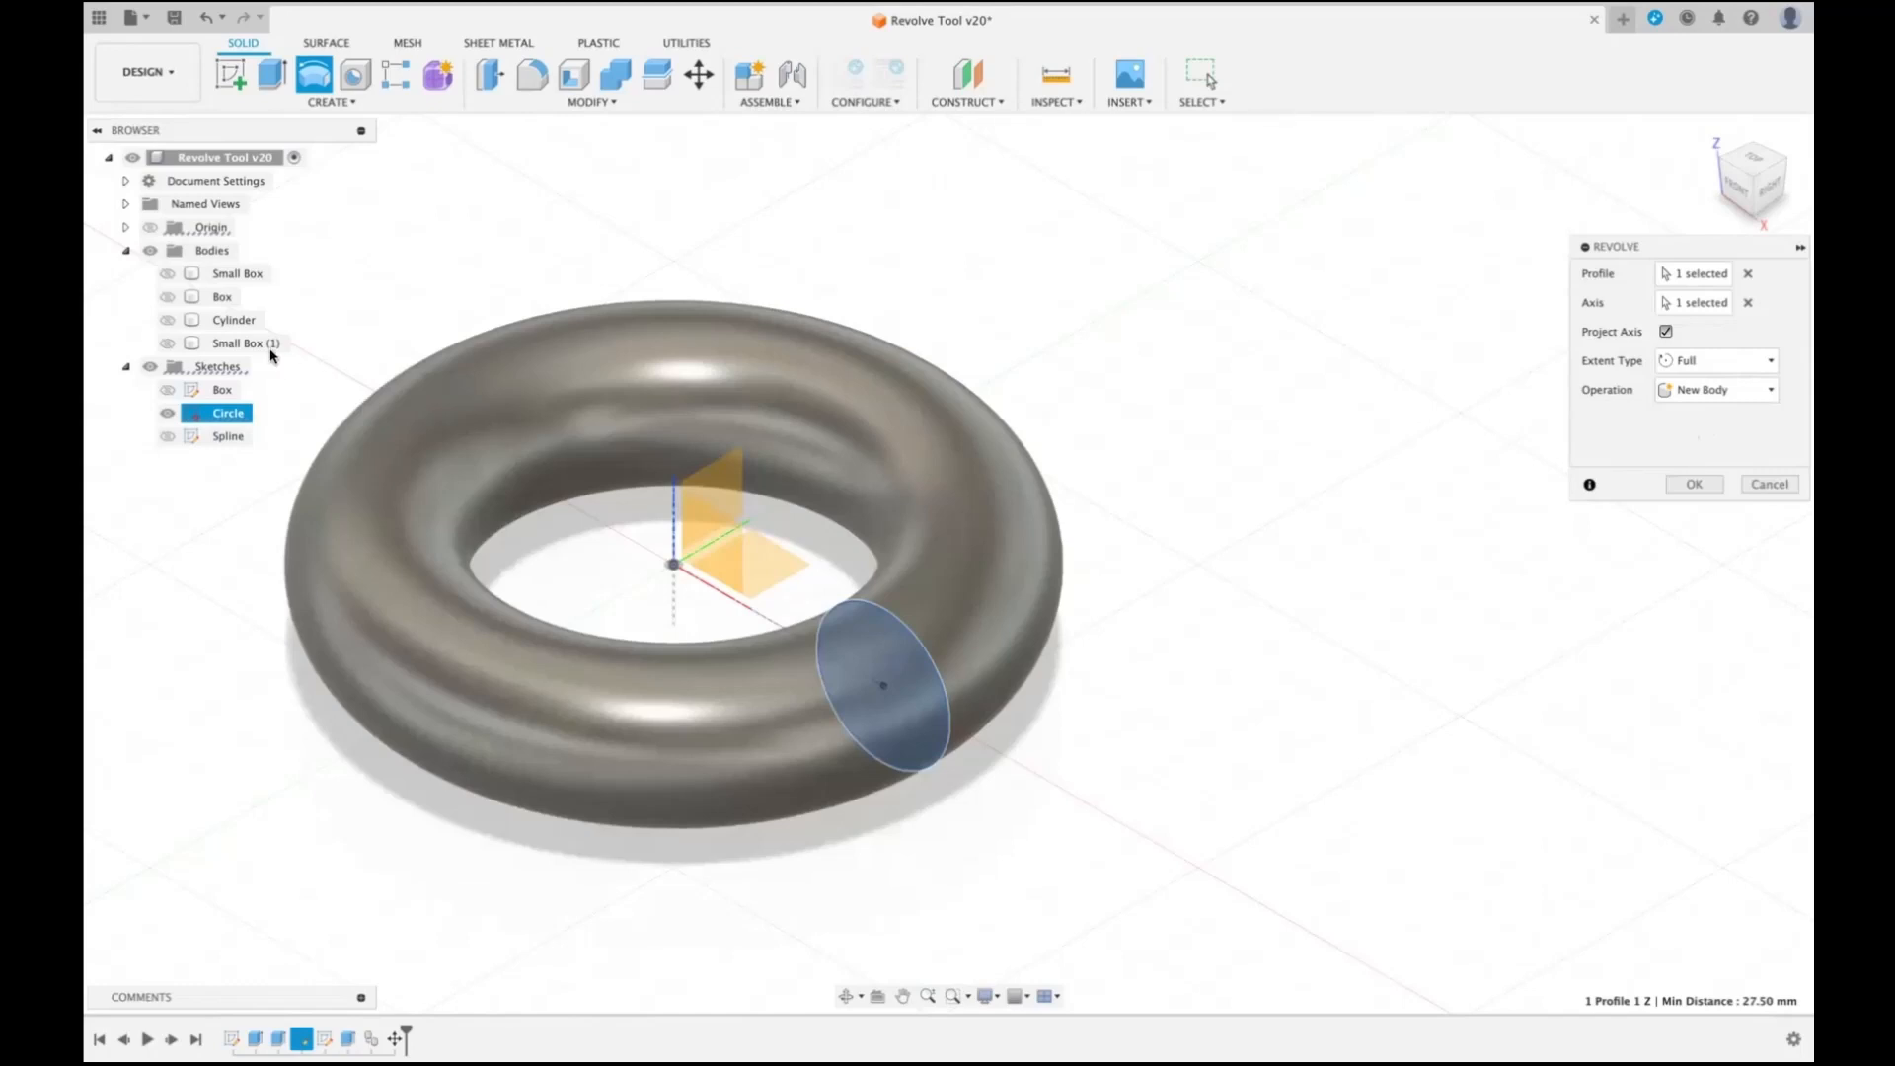
pyautogui.click(167, 297)
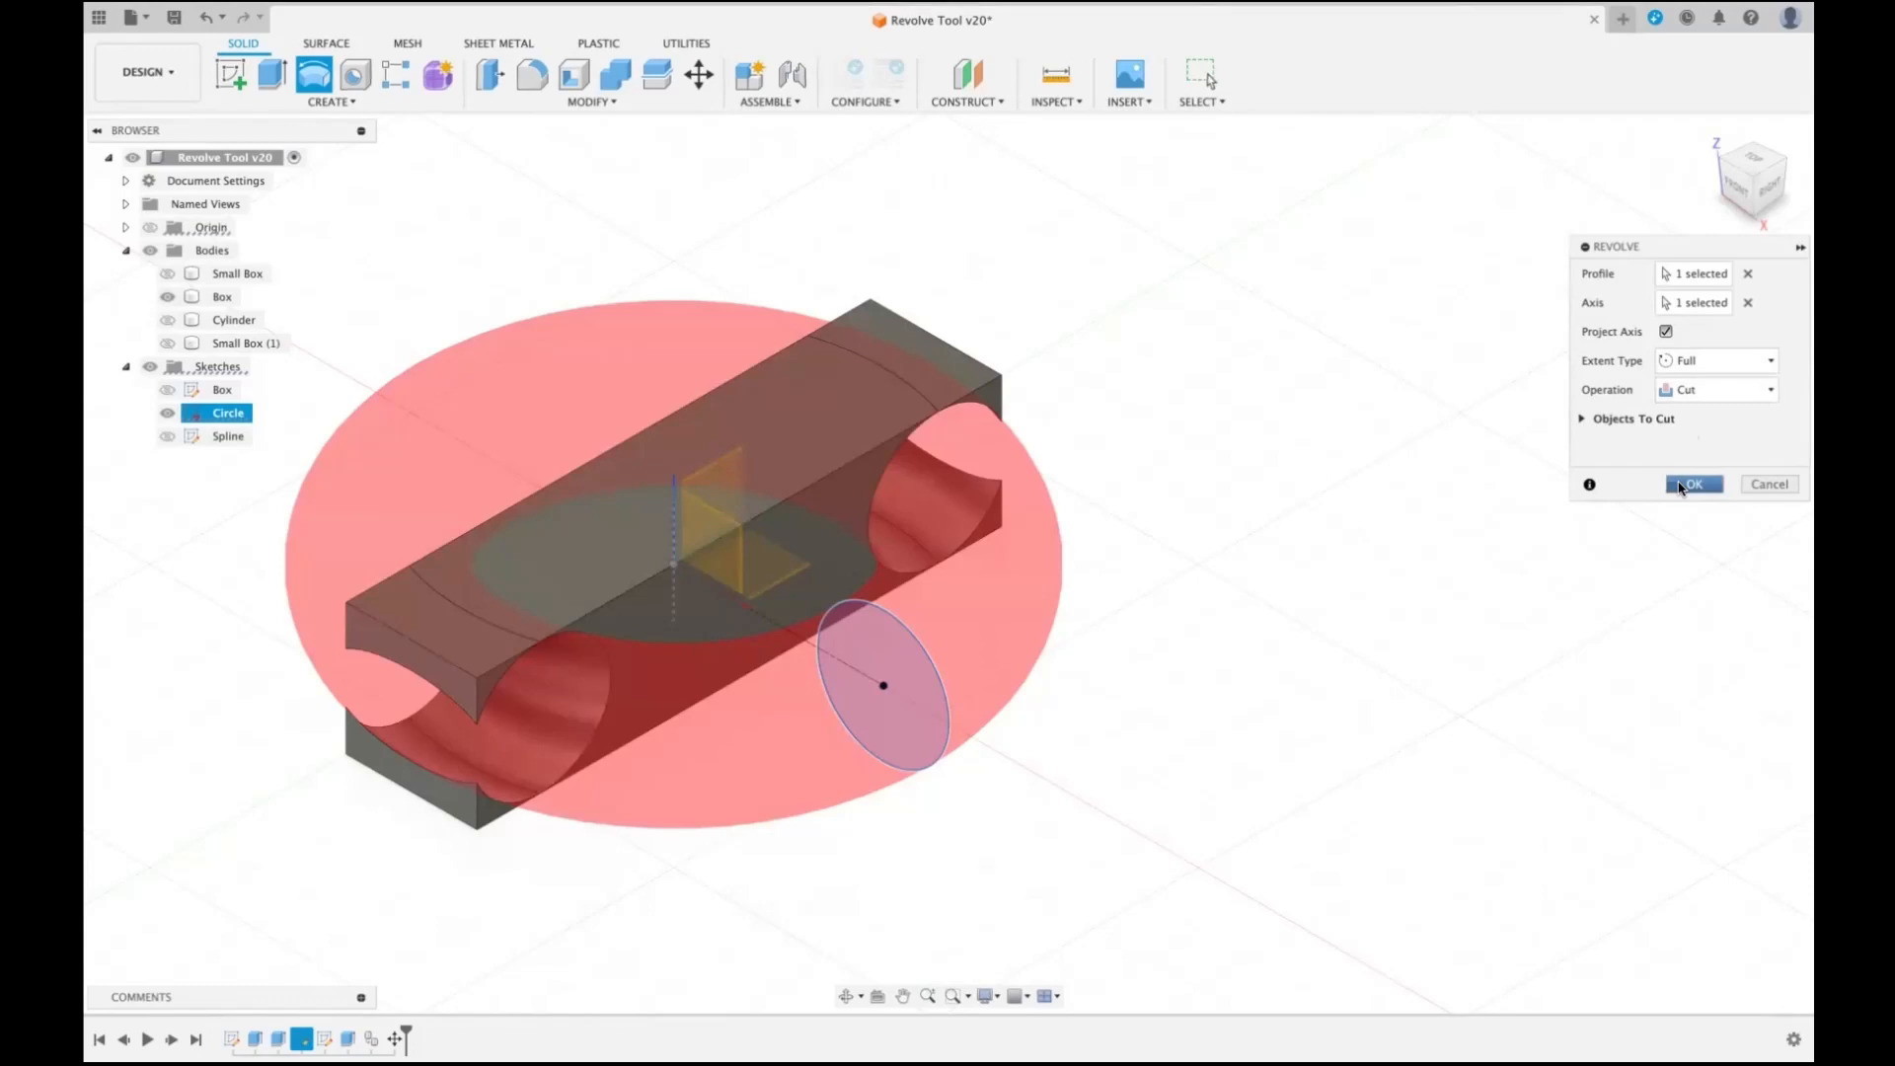
pyautogui.click(1683, 485)
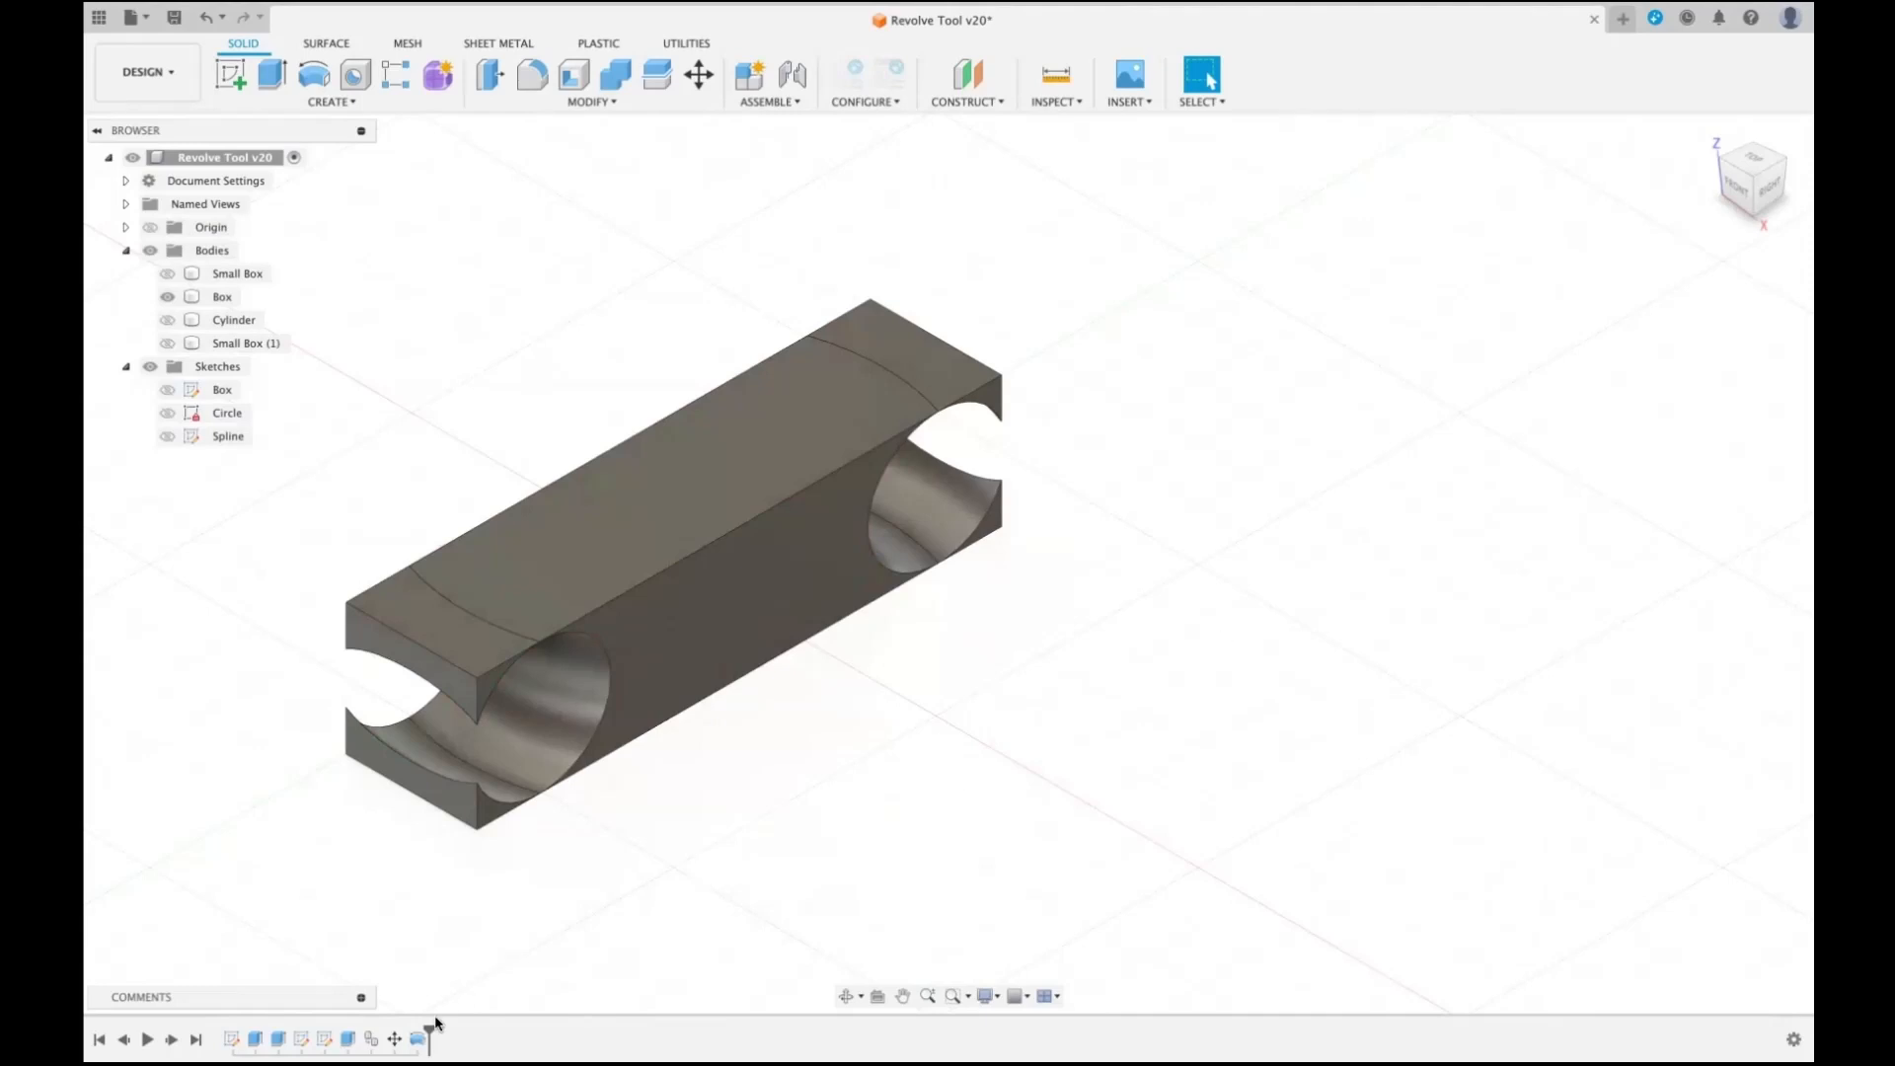
# - Roll the history back before the revolve cut, delete that feature, and show the Circle sketch again
pyautogui.moveTo(429, 1034); pyautogui.dragTo(406, 1035)
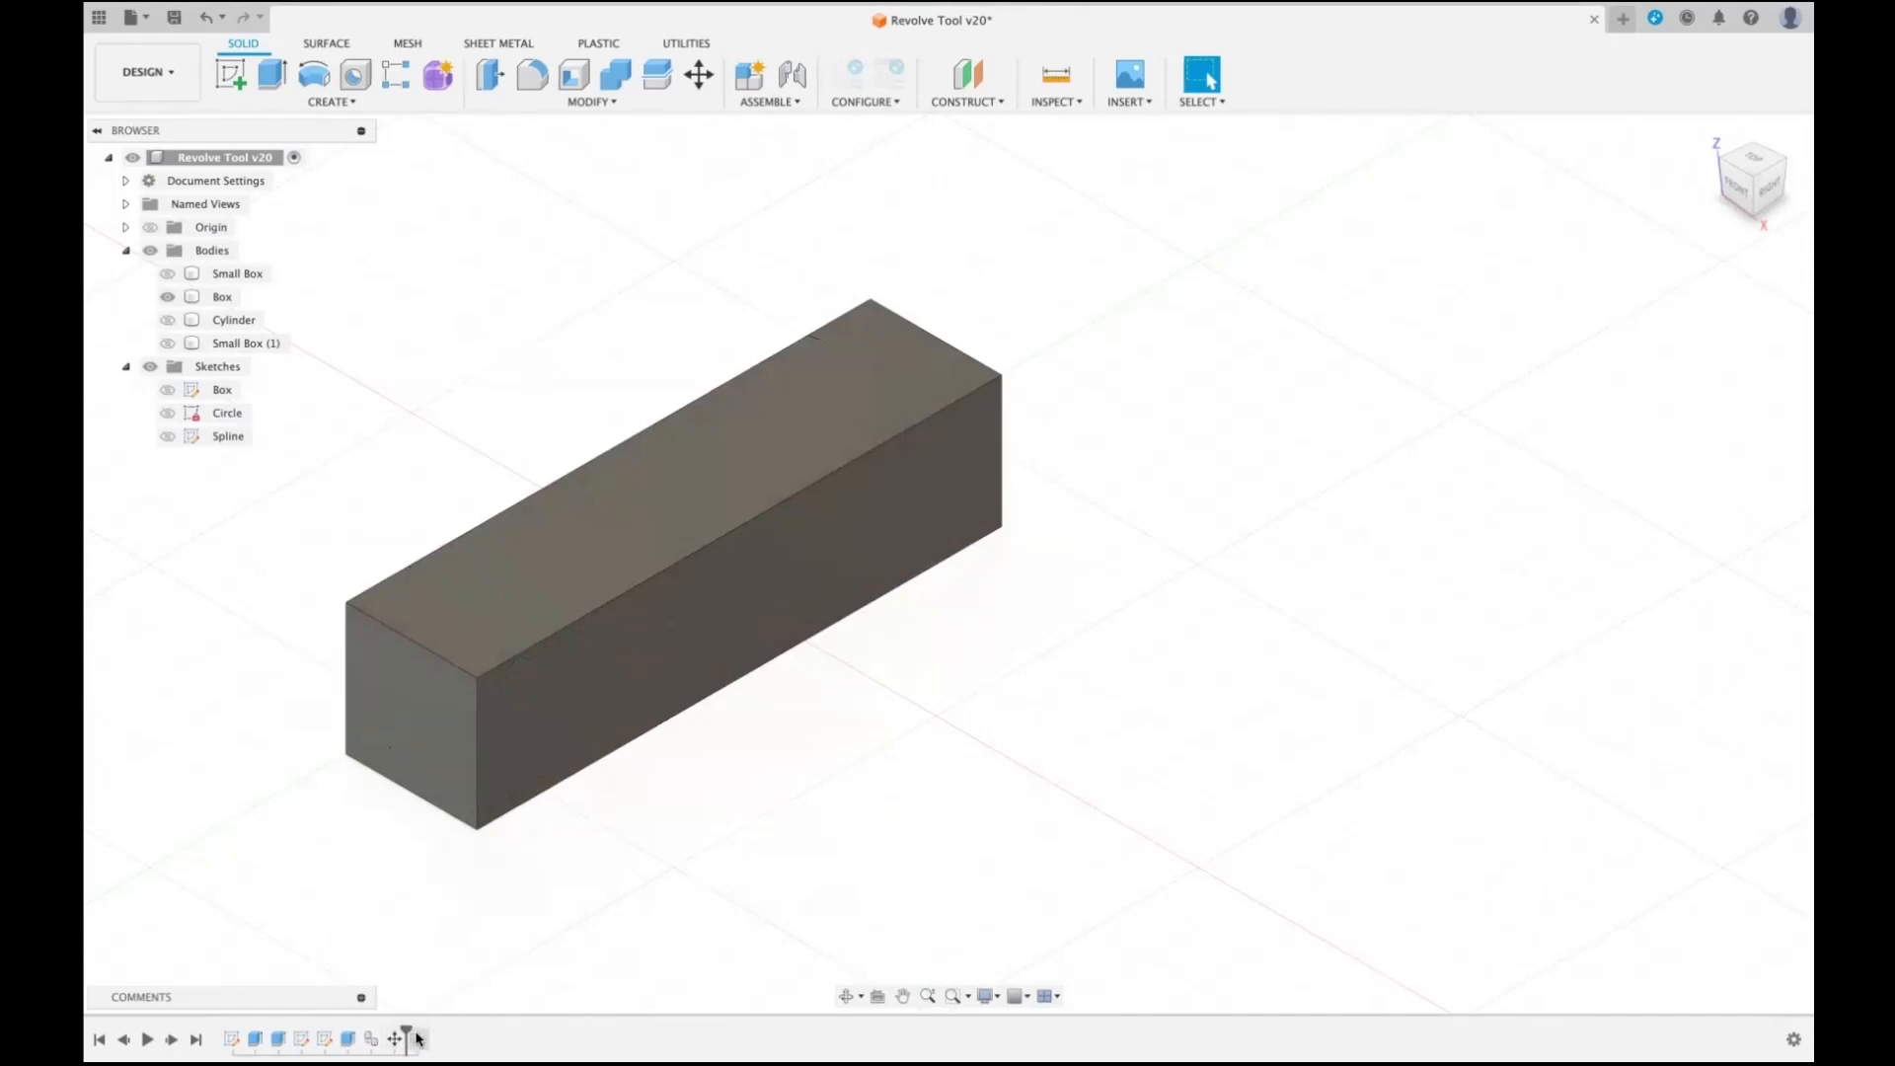
pyautogui.rightClick(418, 1038)
pyautogui.click(466, 950)
pyautogui.click(167, 413)
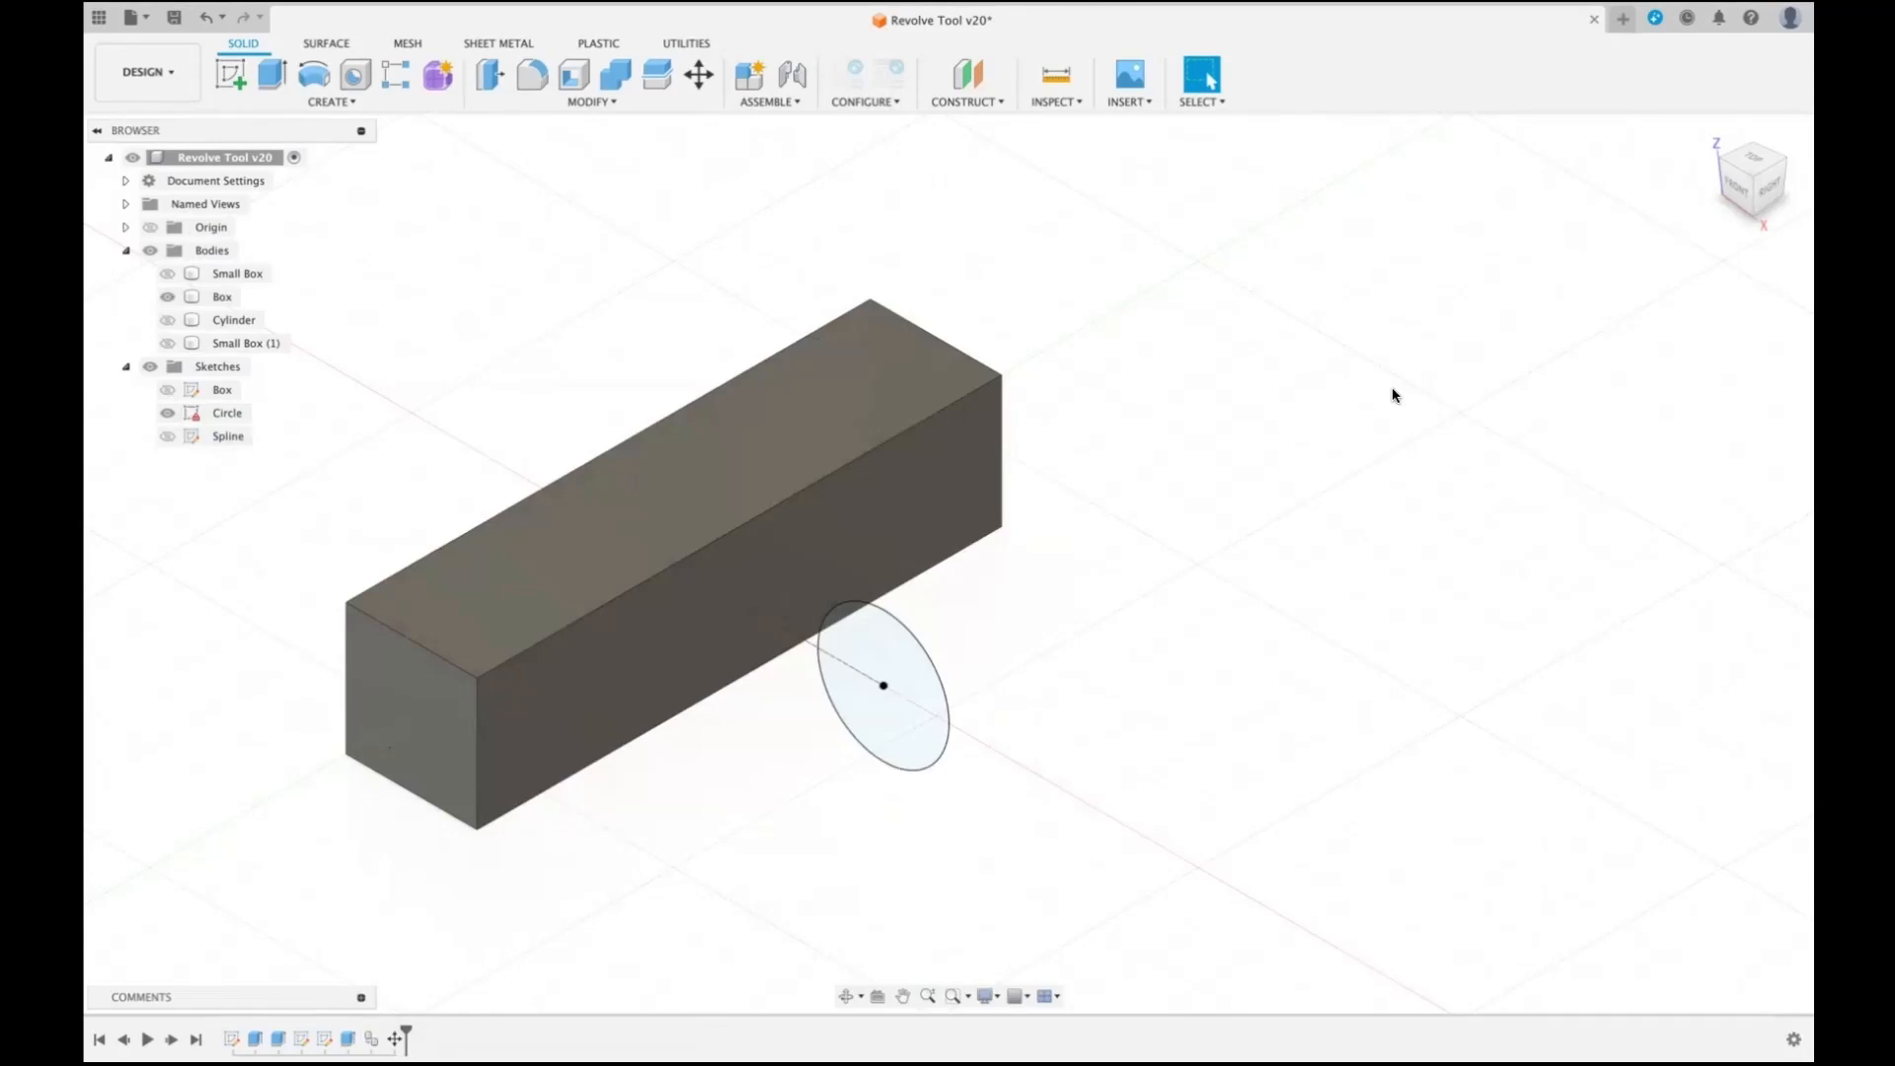
# - Revolve the circle about the Z axis with the Full extent and the New Body operation
pyautogui.press('r')
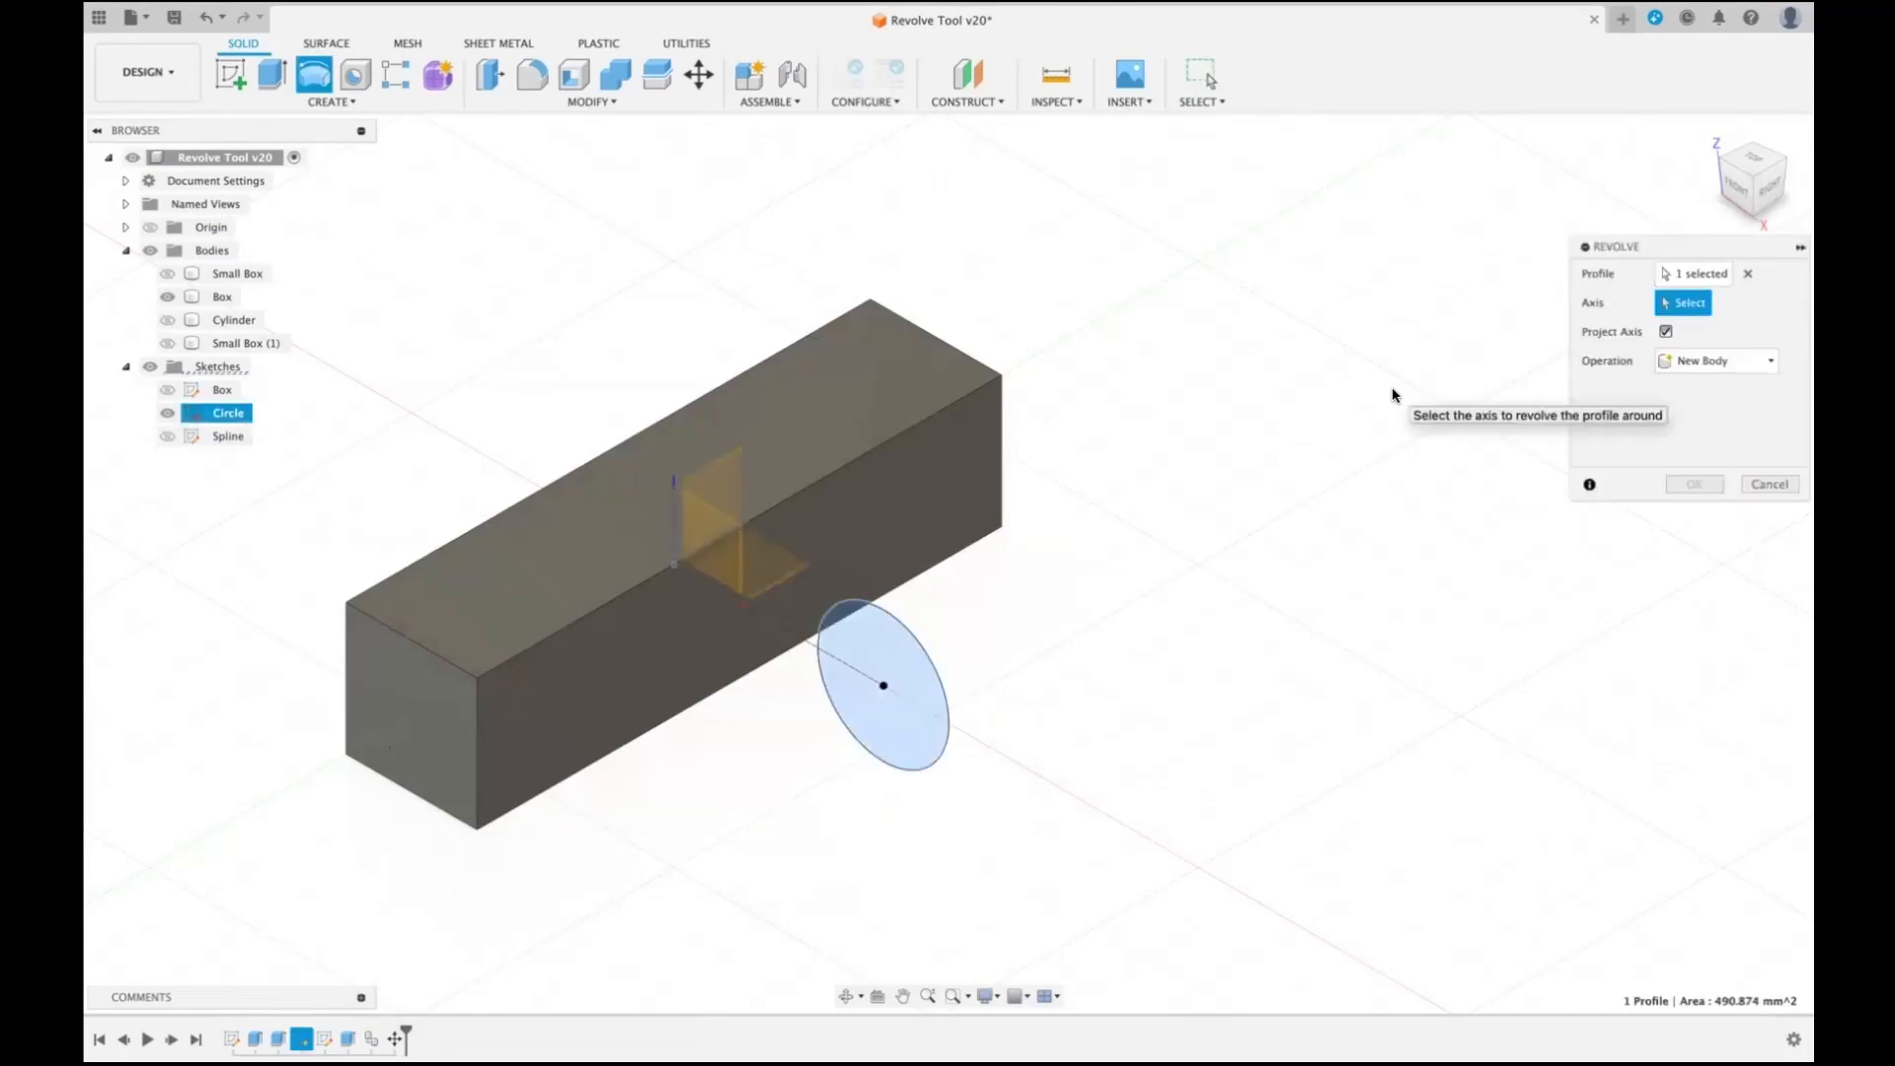
pyautogui.click(673, 493)
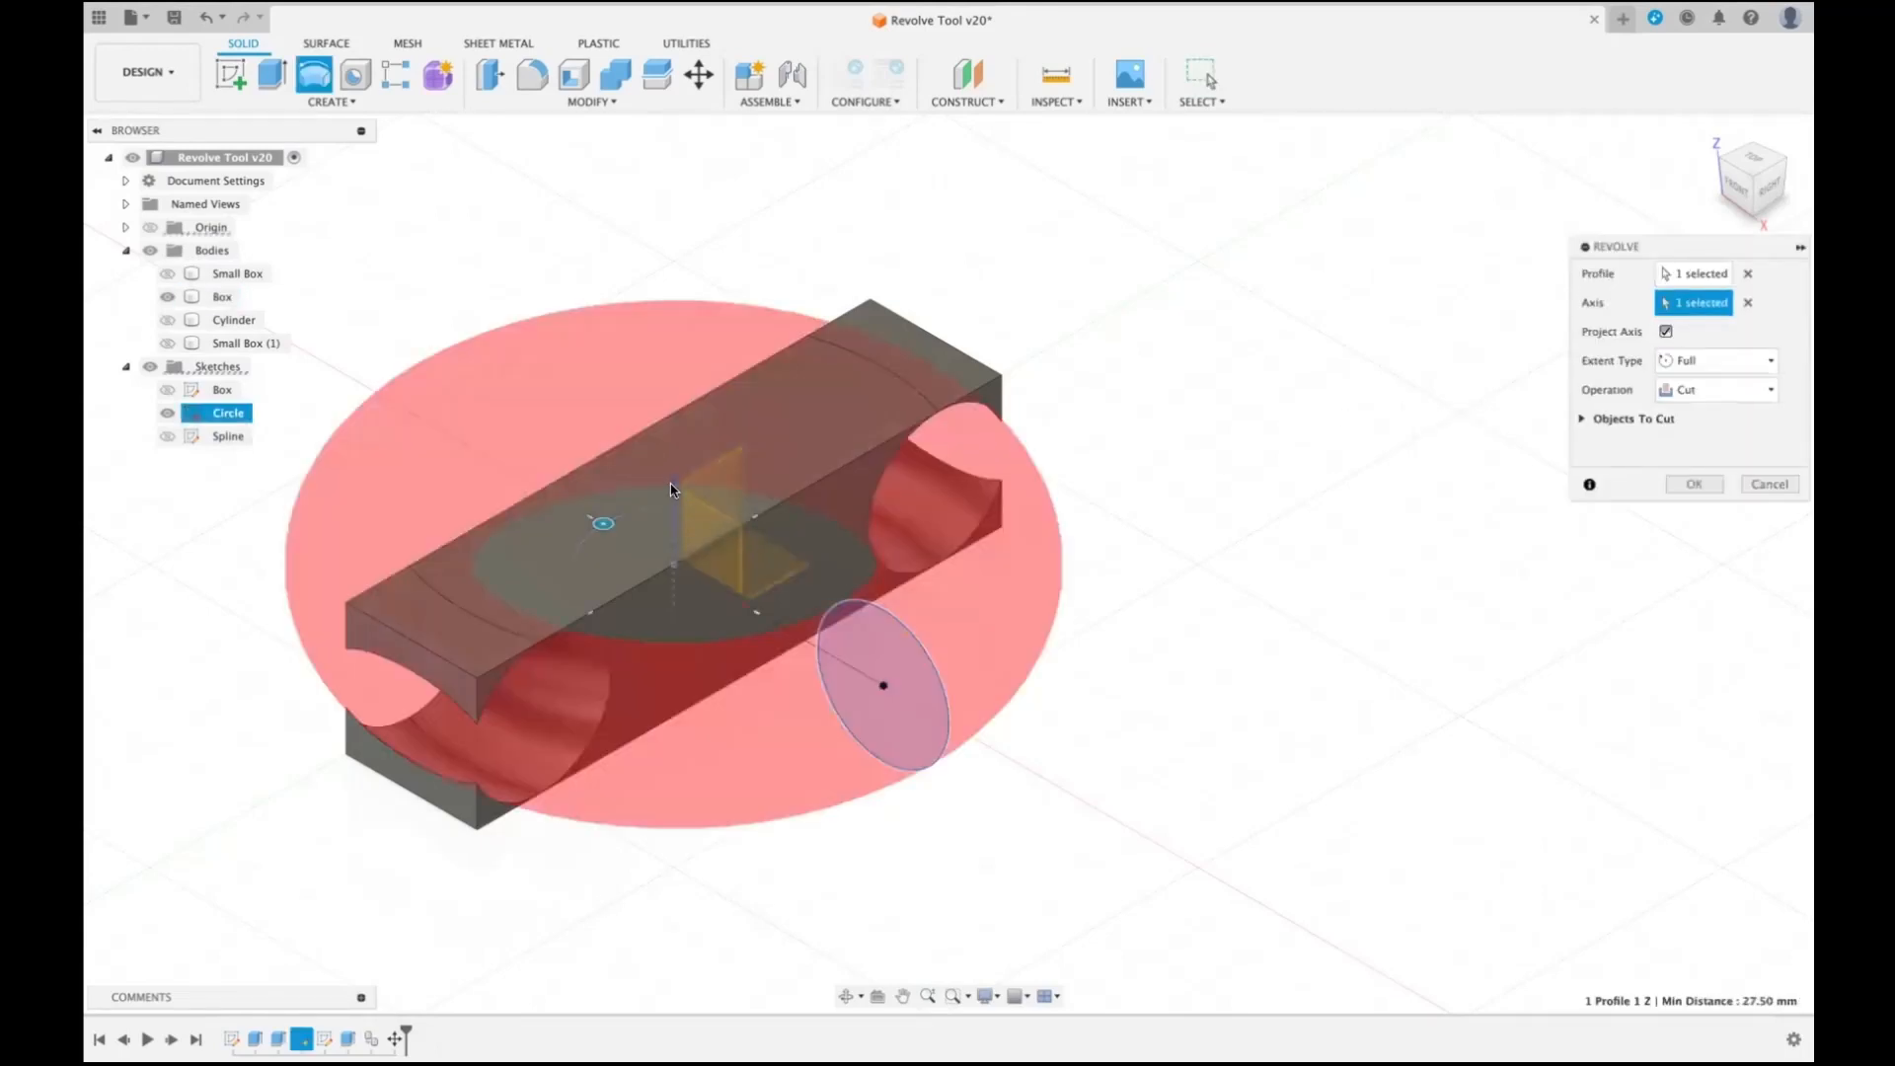
pyautogui.click(1769, 394)
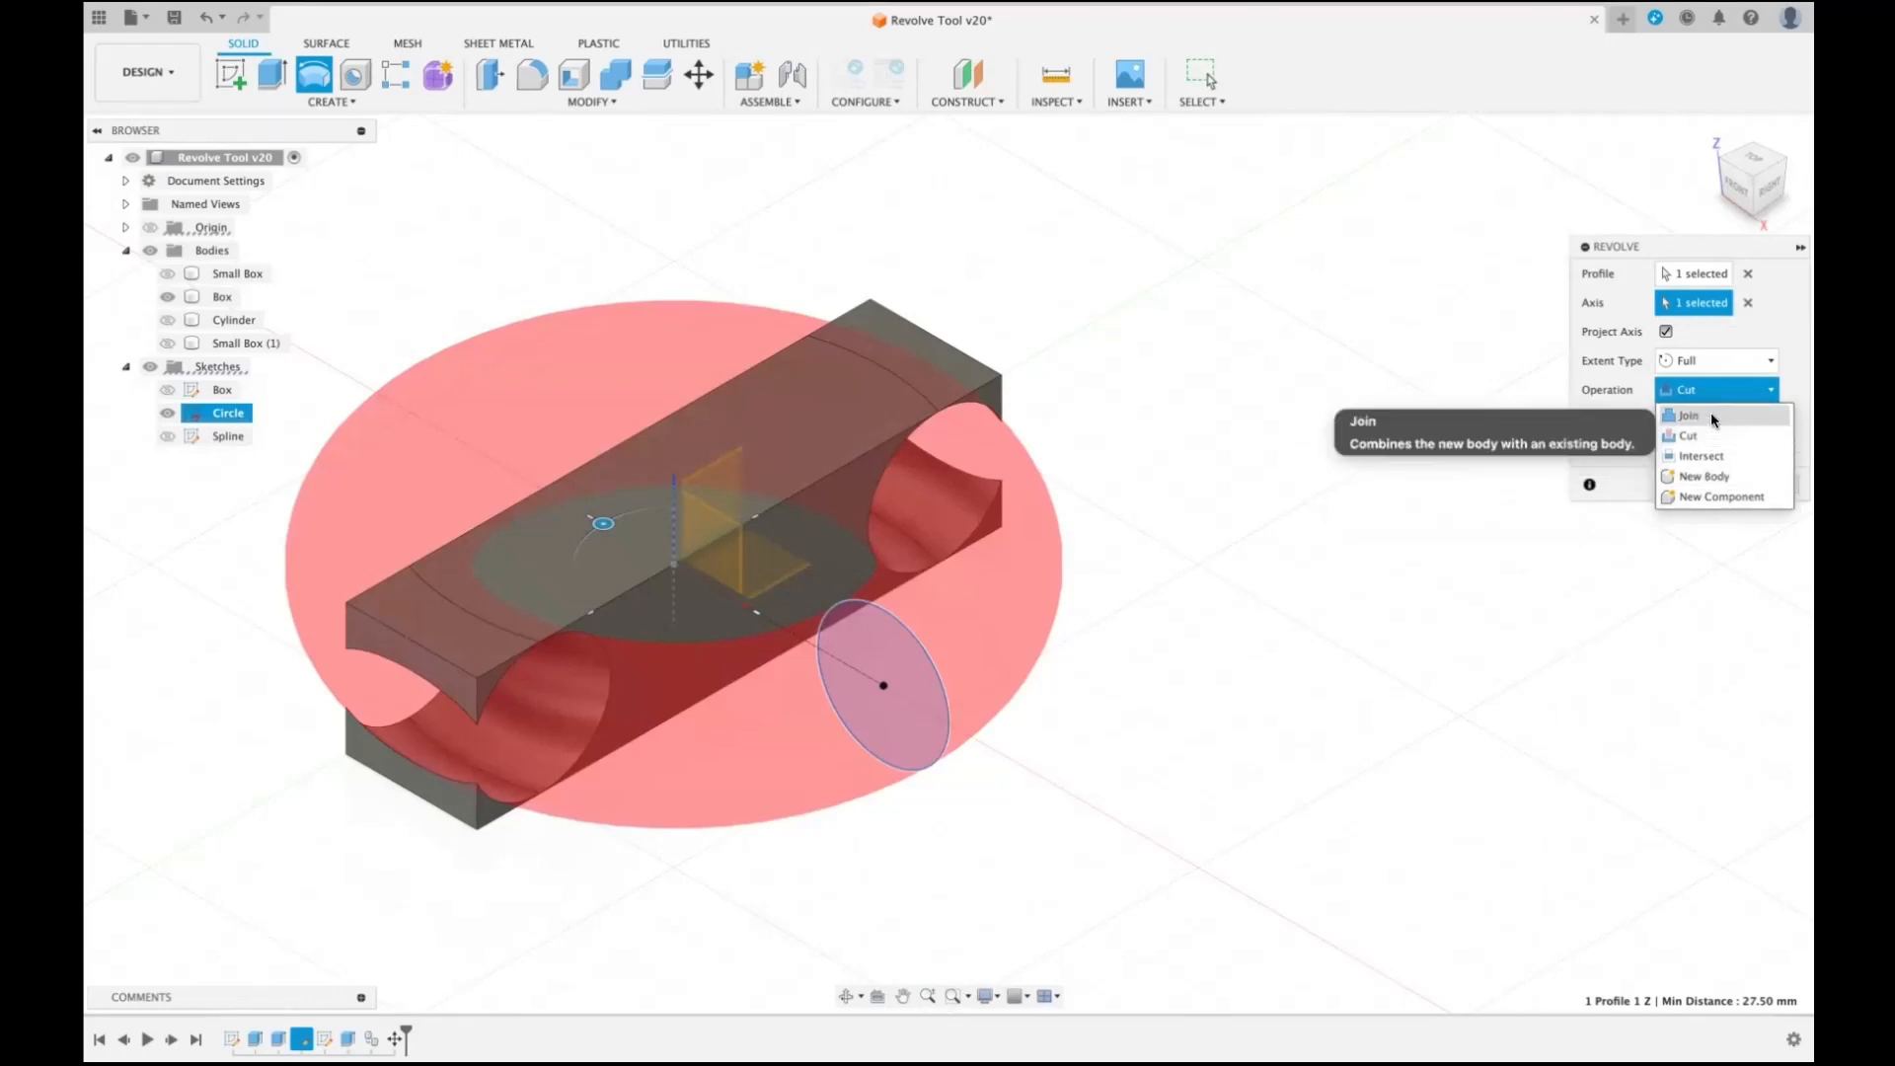
pyautogui.click(1717, 477)
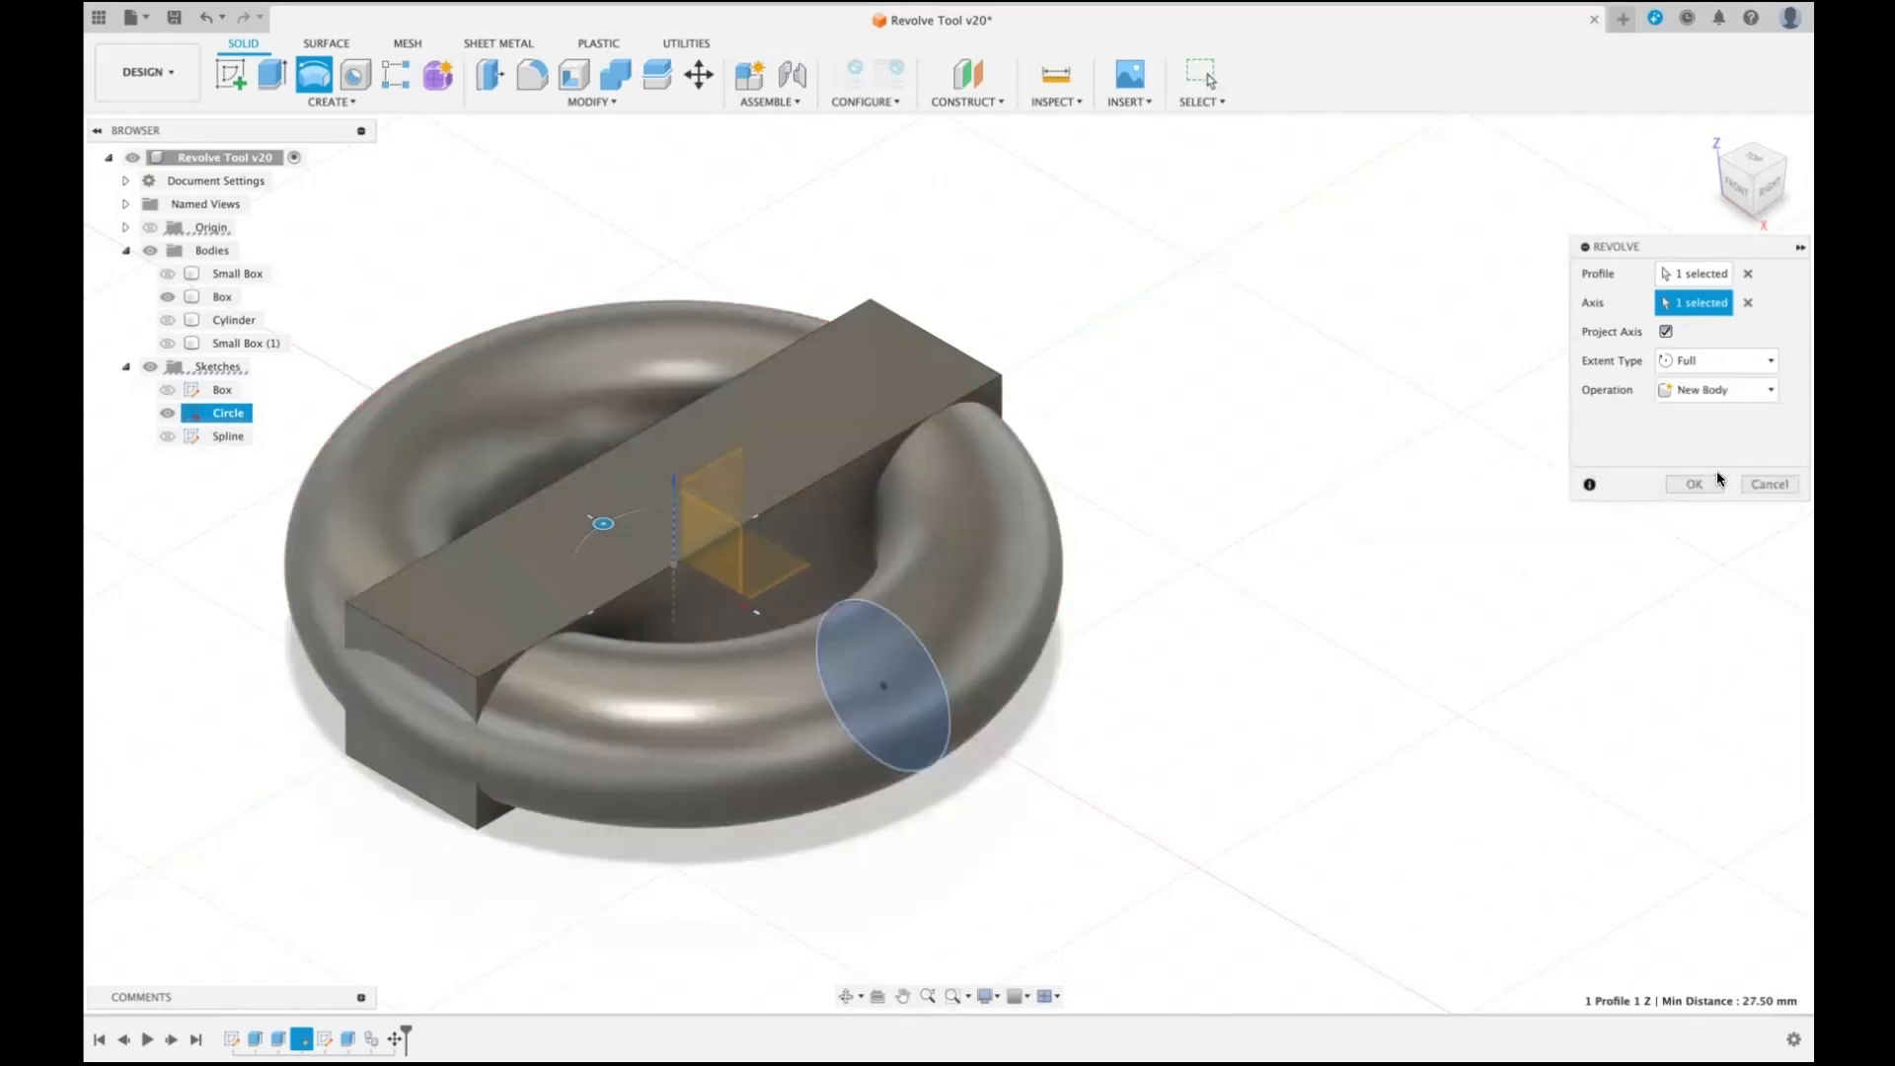
pyautogui.click(1708, 481)
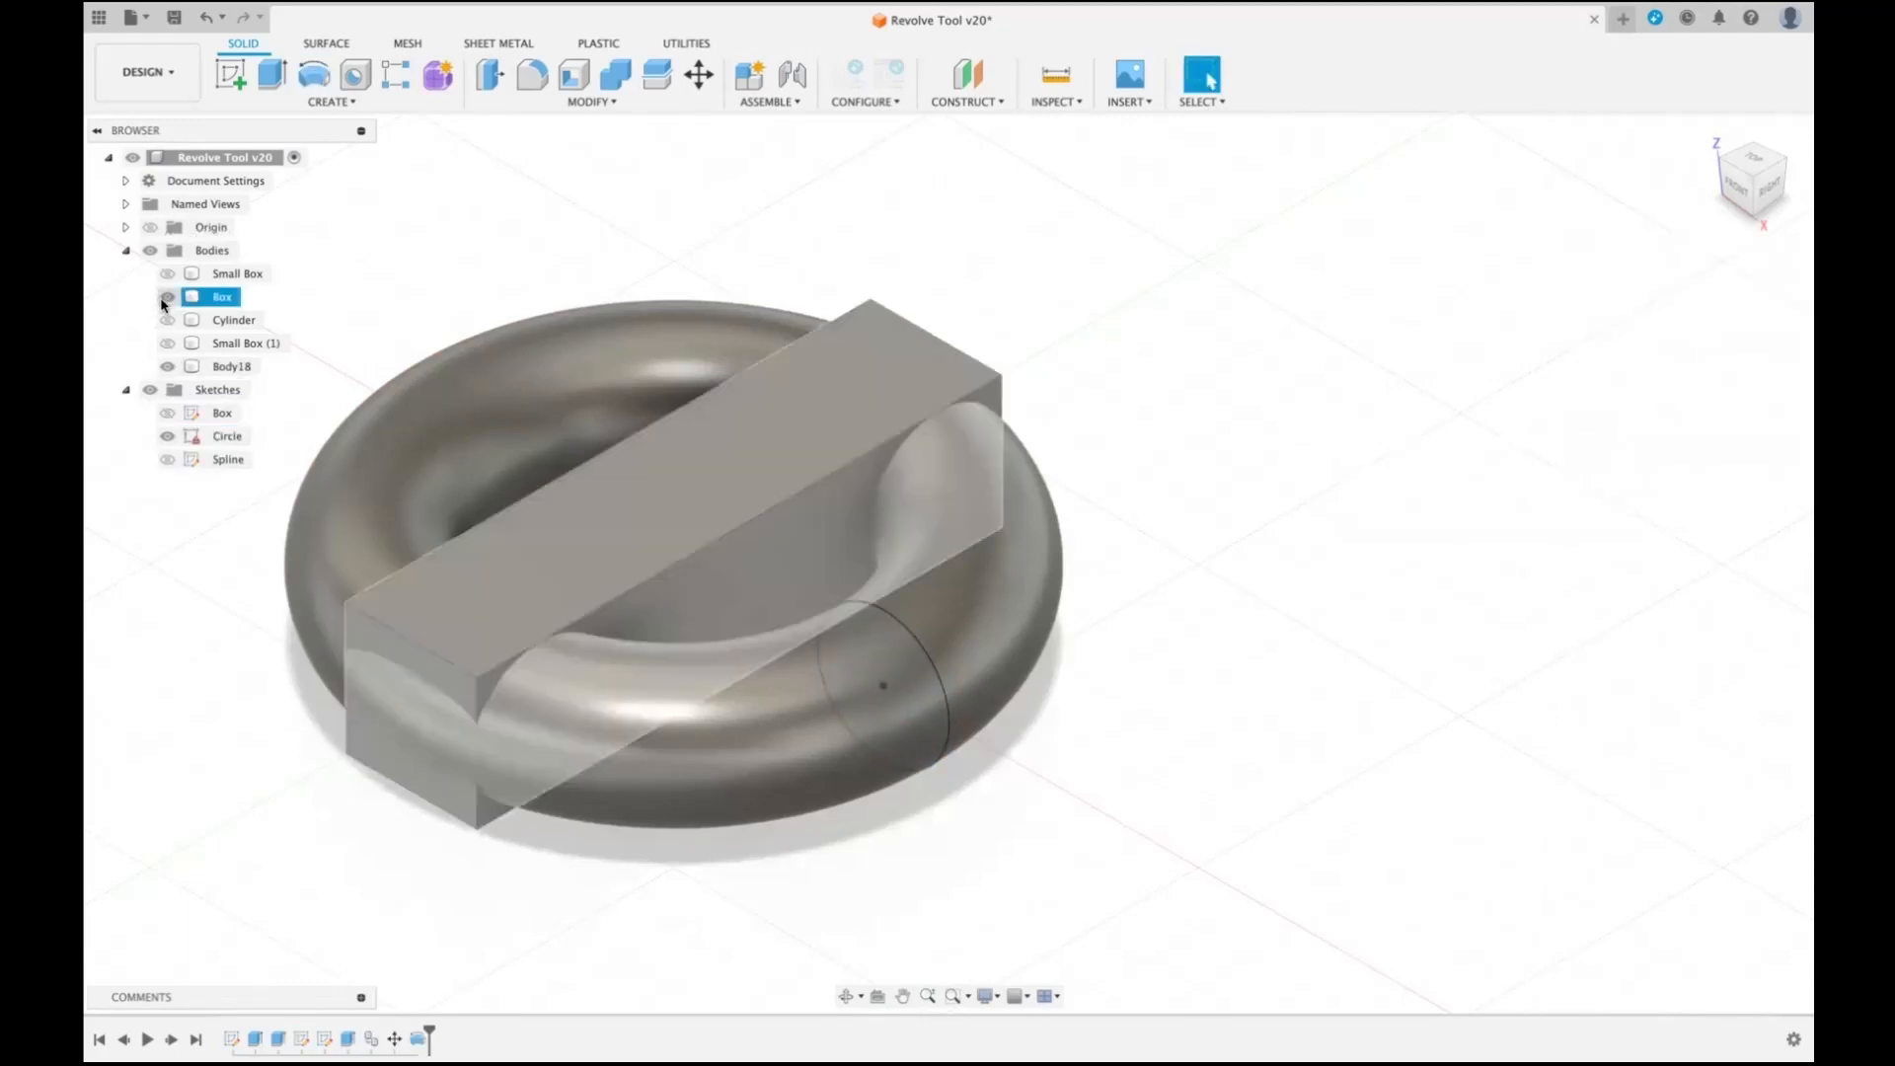
# - Hide and show the Box body and the new ring body in turn to inspect each one separately
pyautogui.click(165, 298)
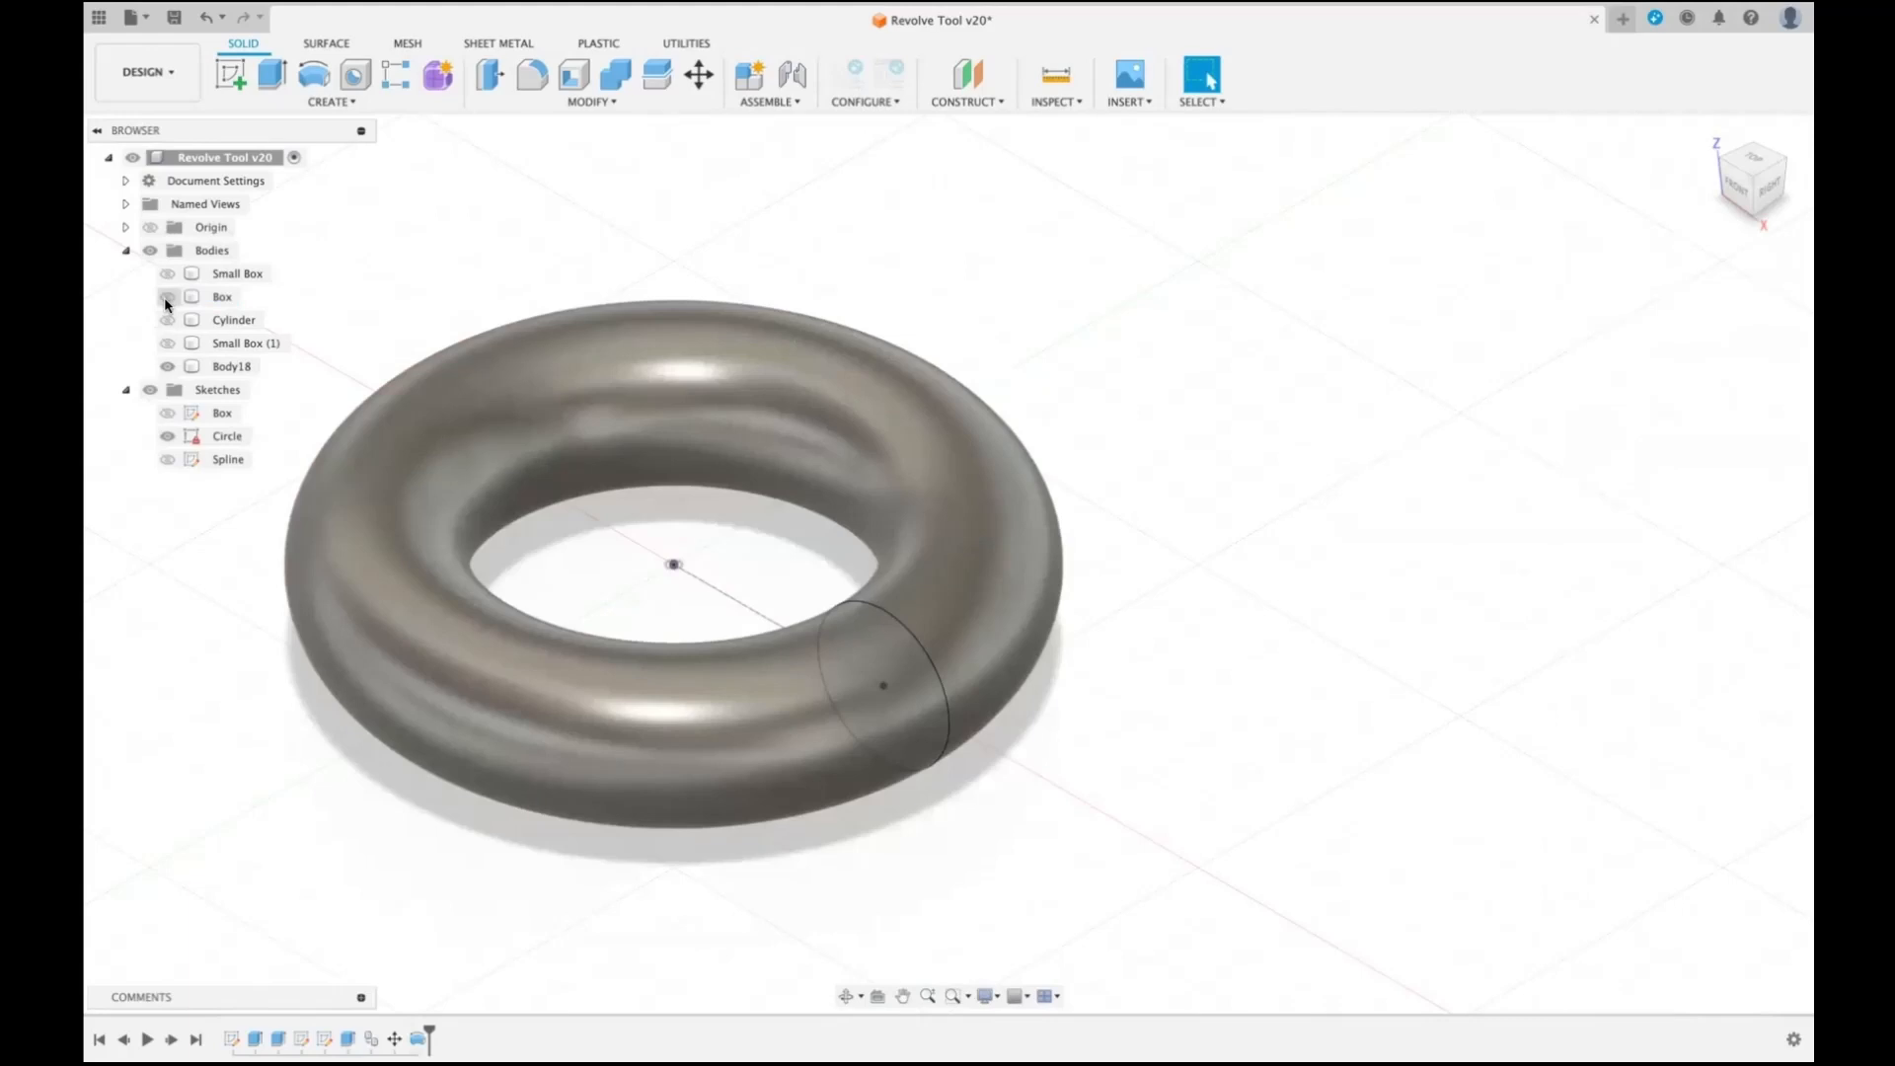
pyautogui.click(165, 298)
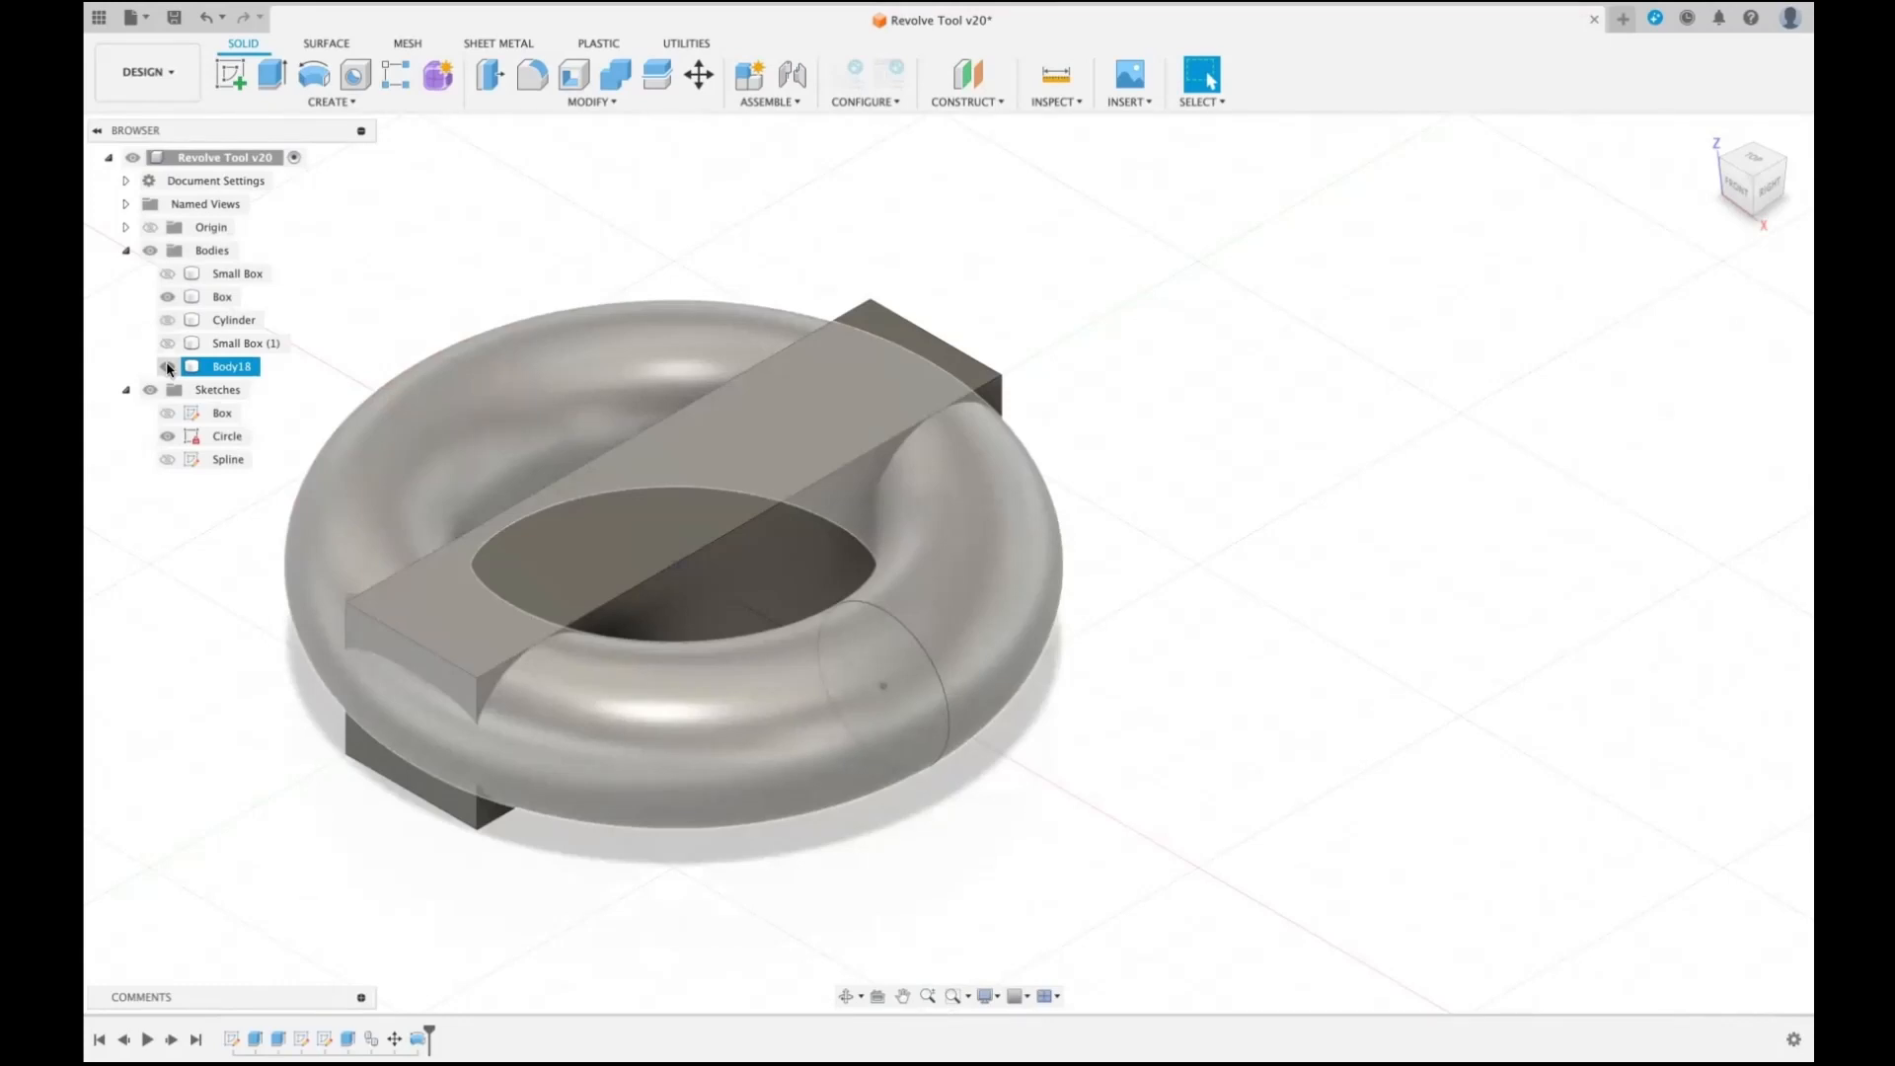
pyautogui.click(167, 366)
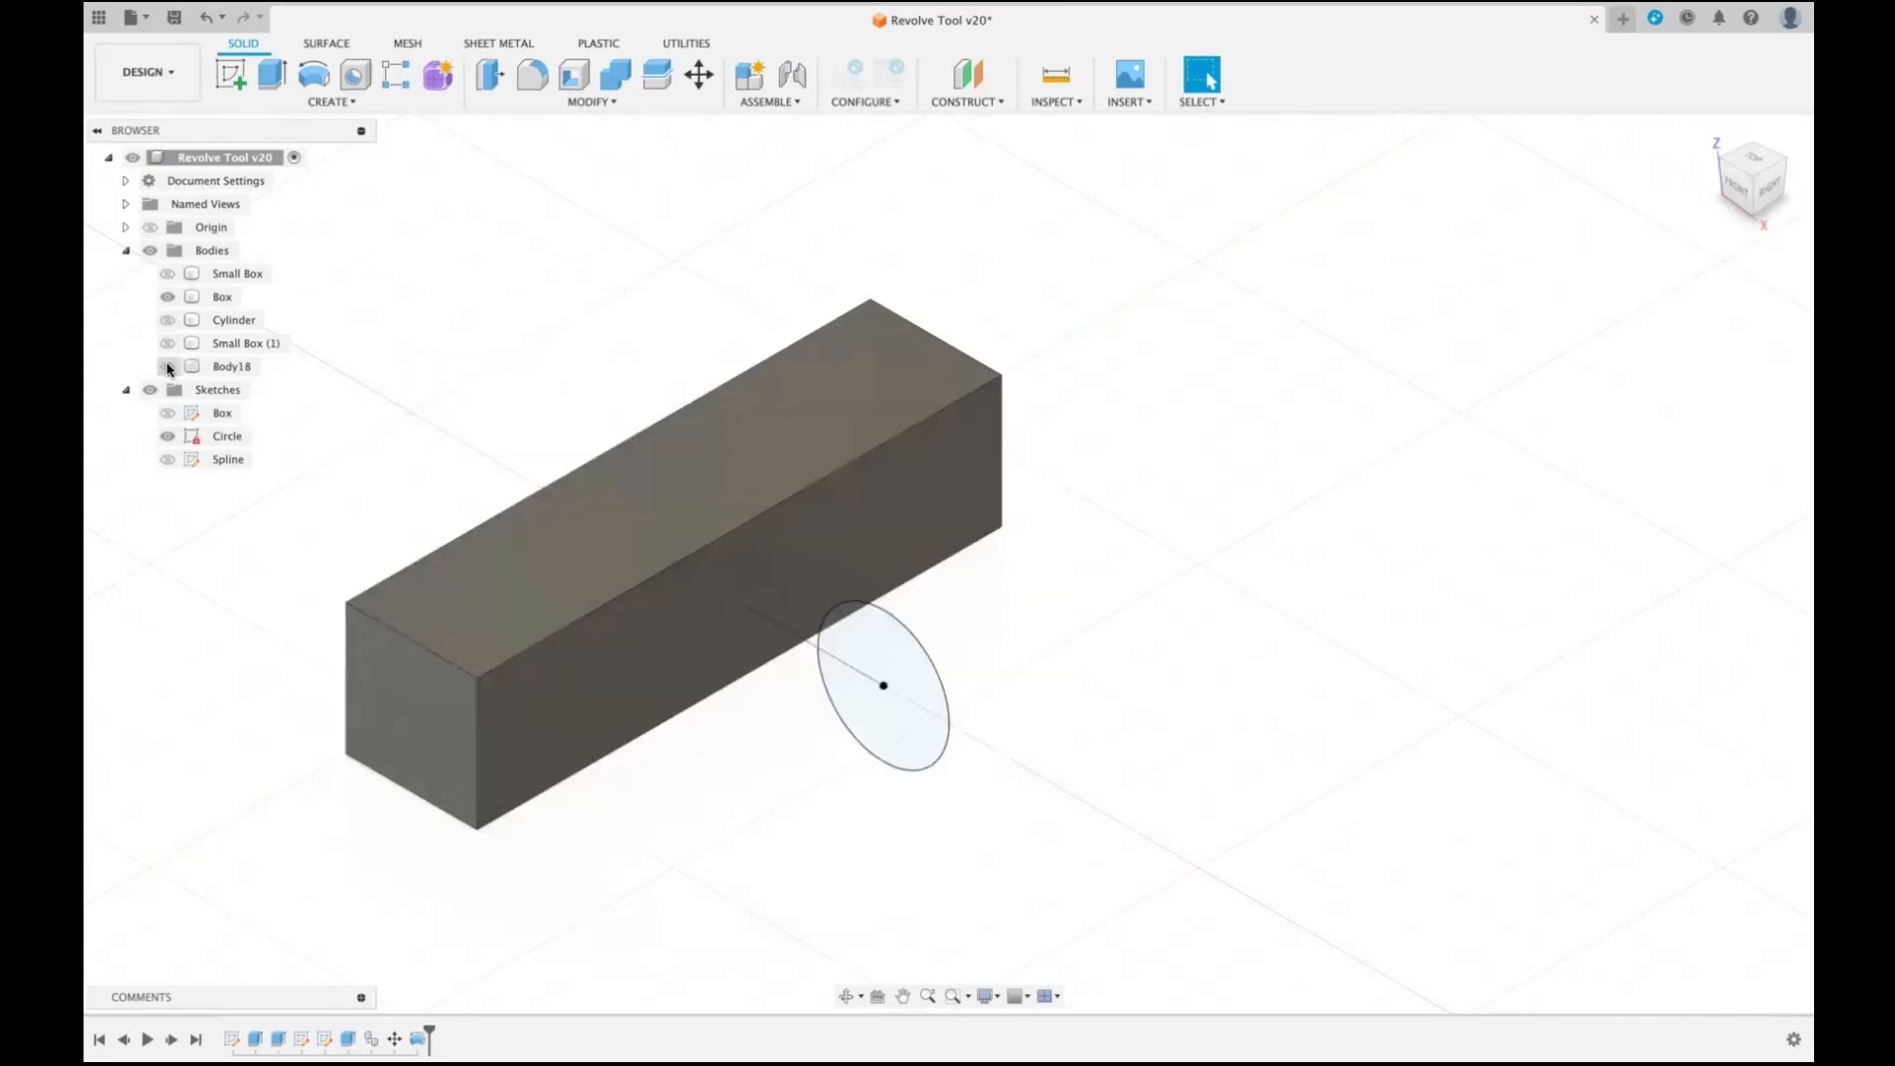
pyautogui.click(167, 366)
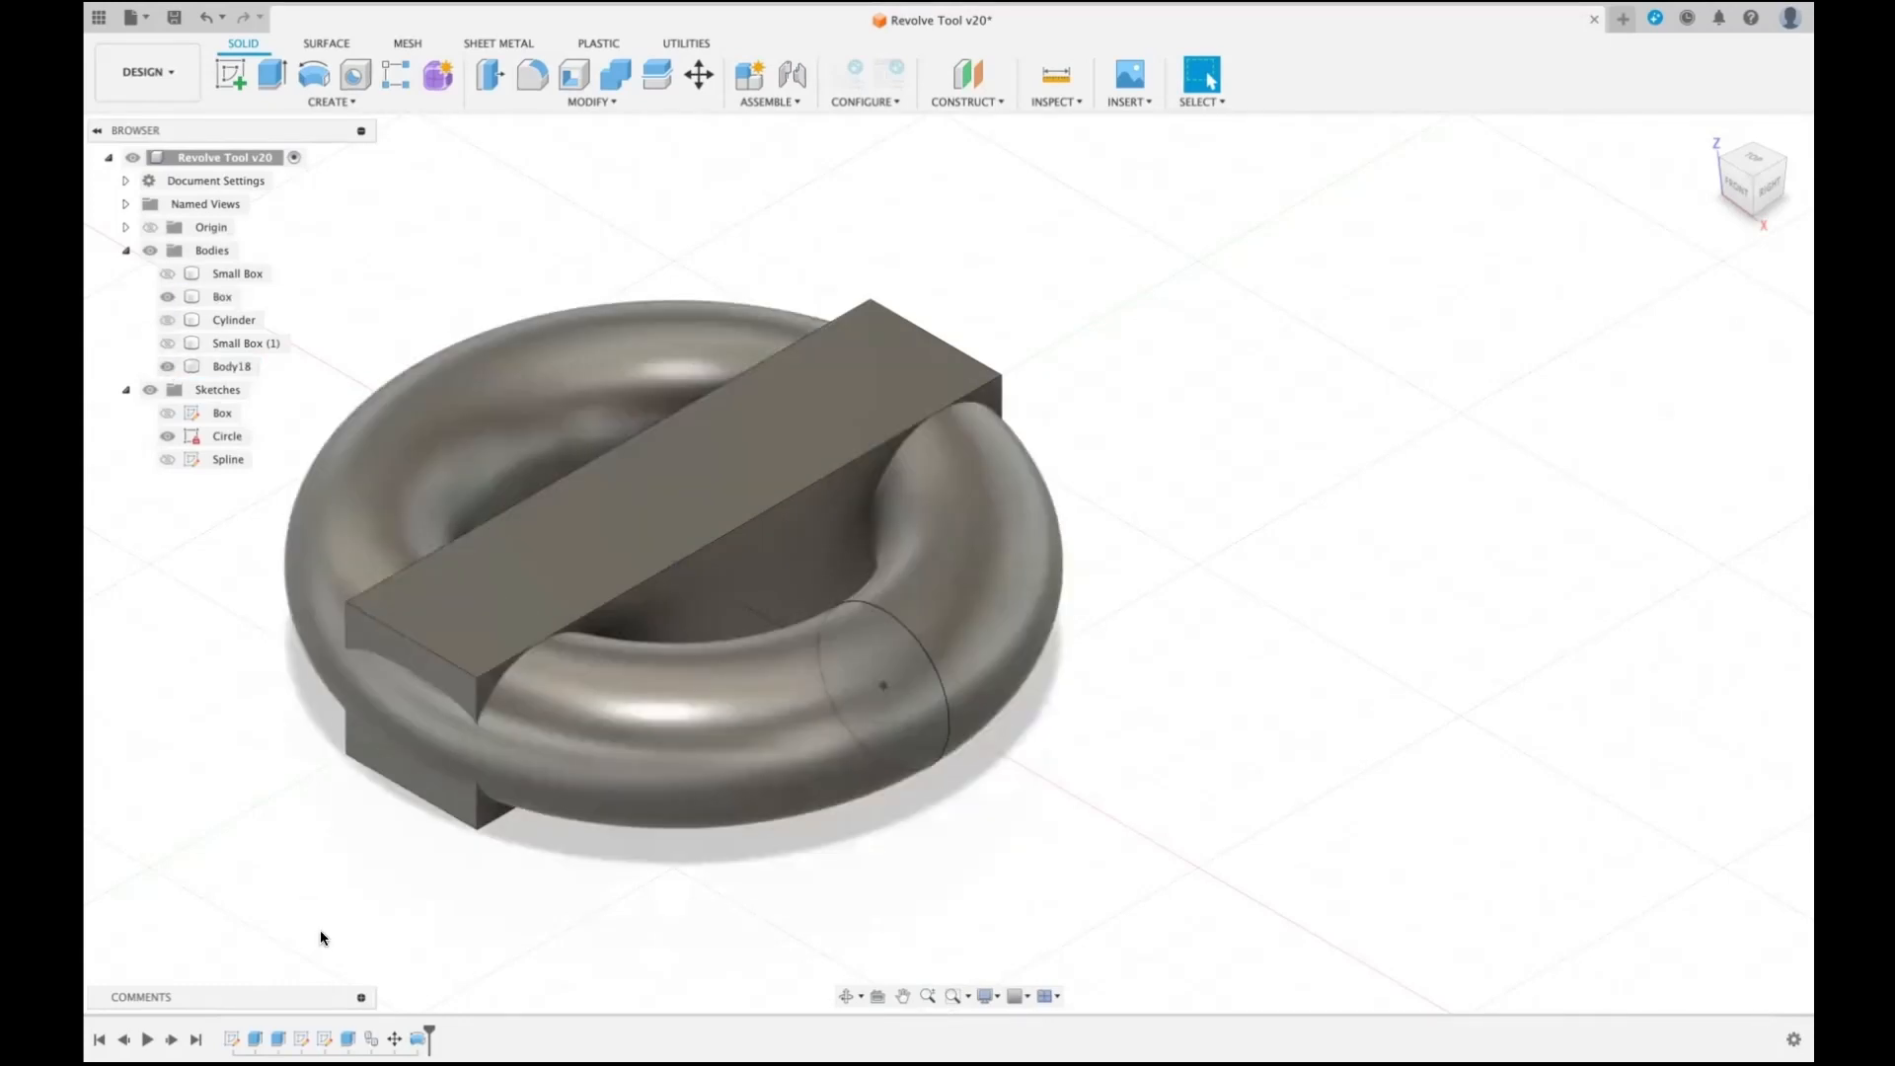
# - Edit the ring revolve to use the Join operation, and toggle the Box body's visibility to check the combined body
pyautogui.rightClick(418, 1037)
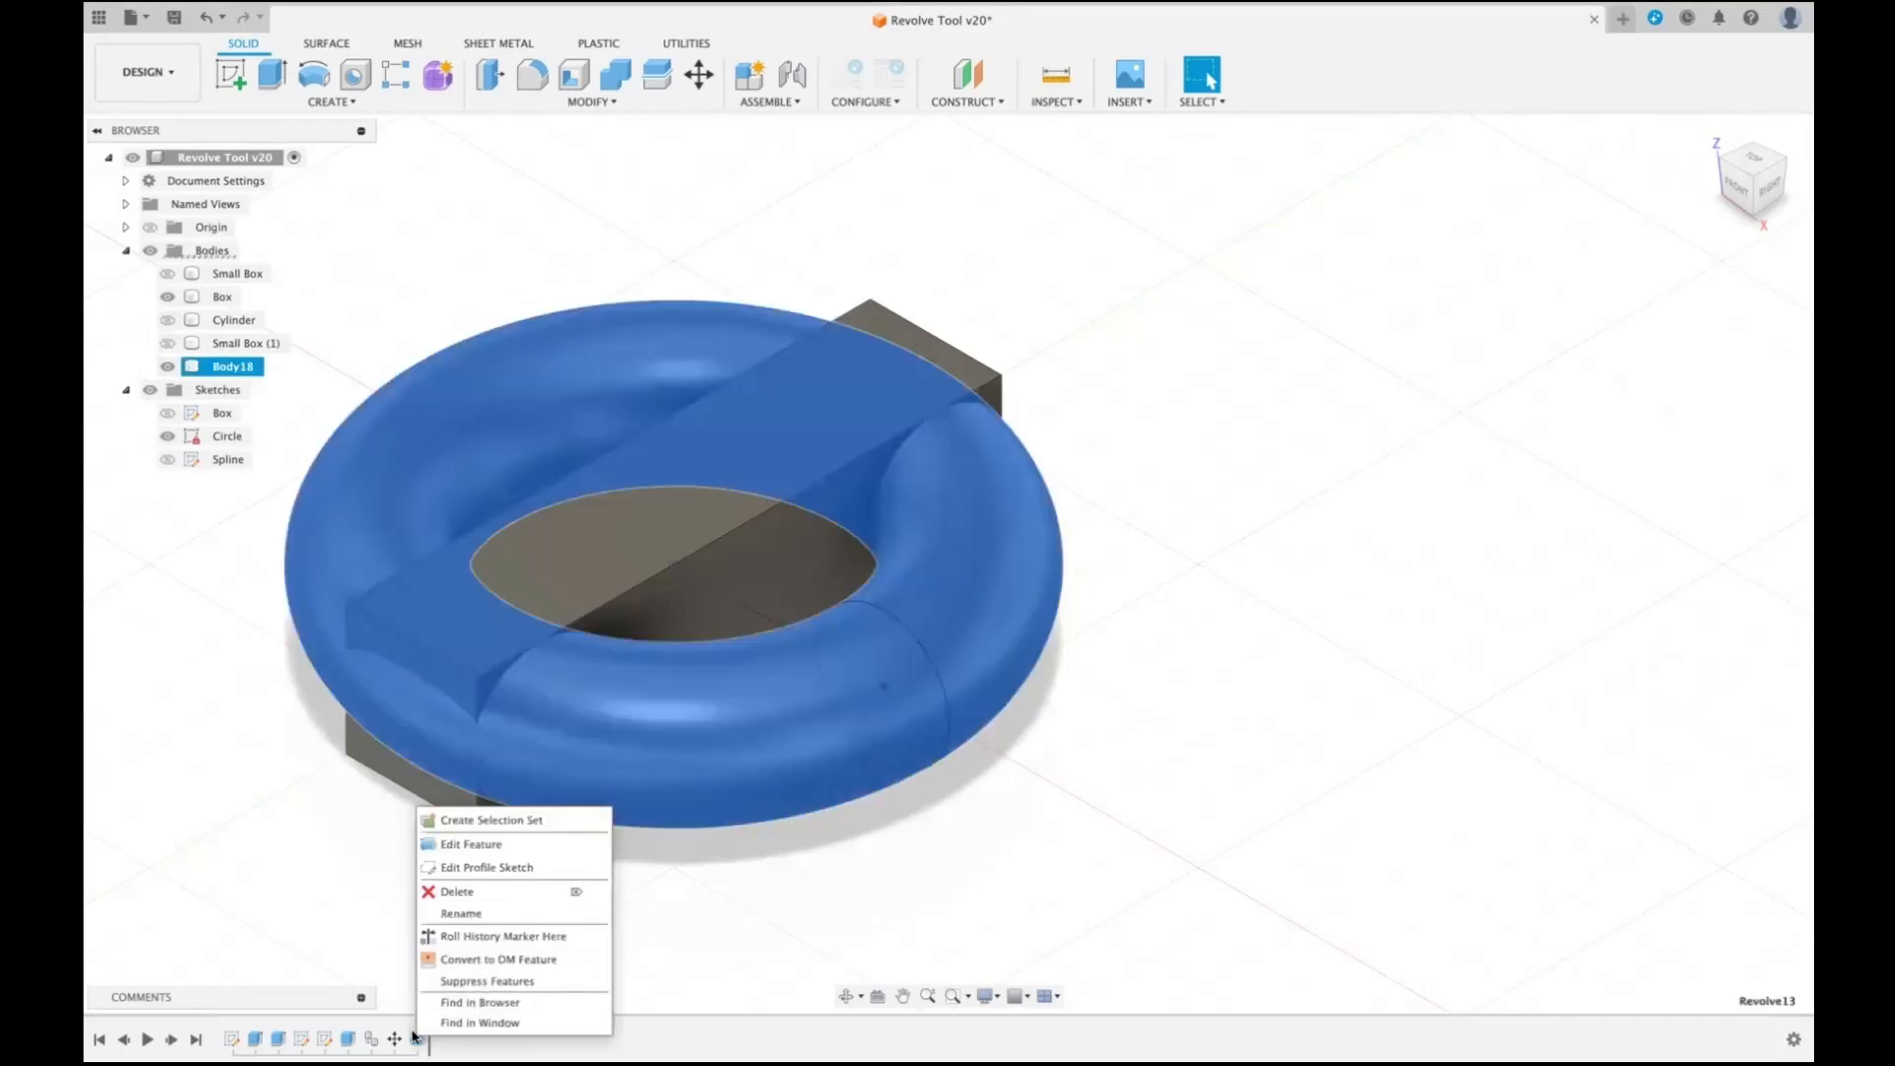
pyautogui.click(538, 845)
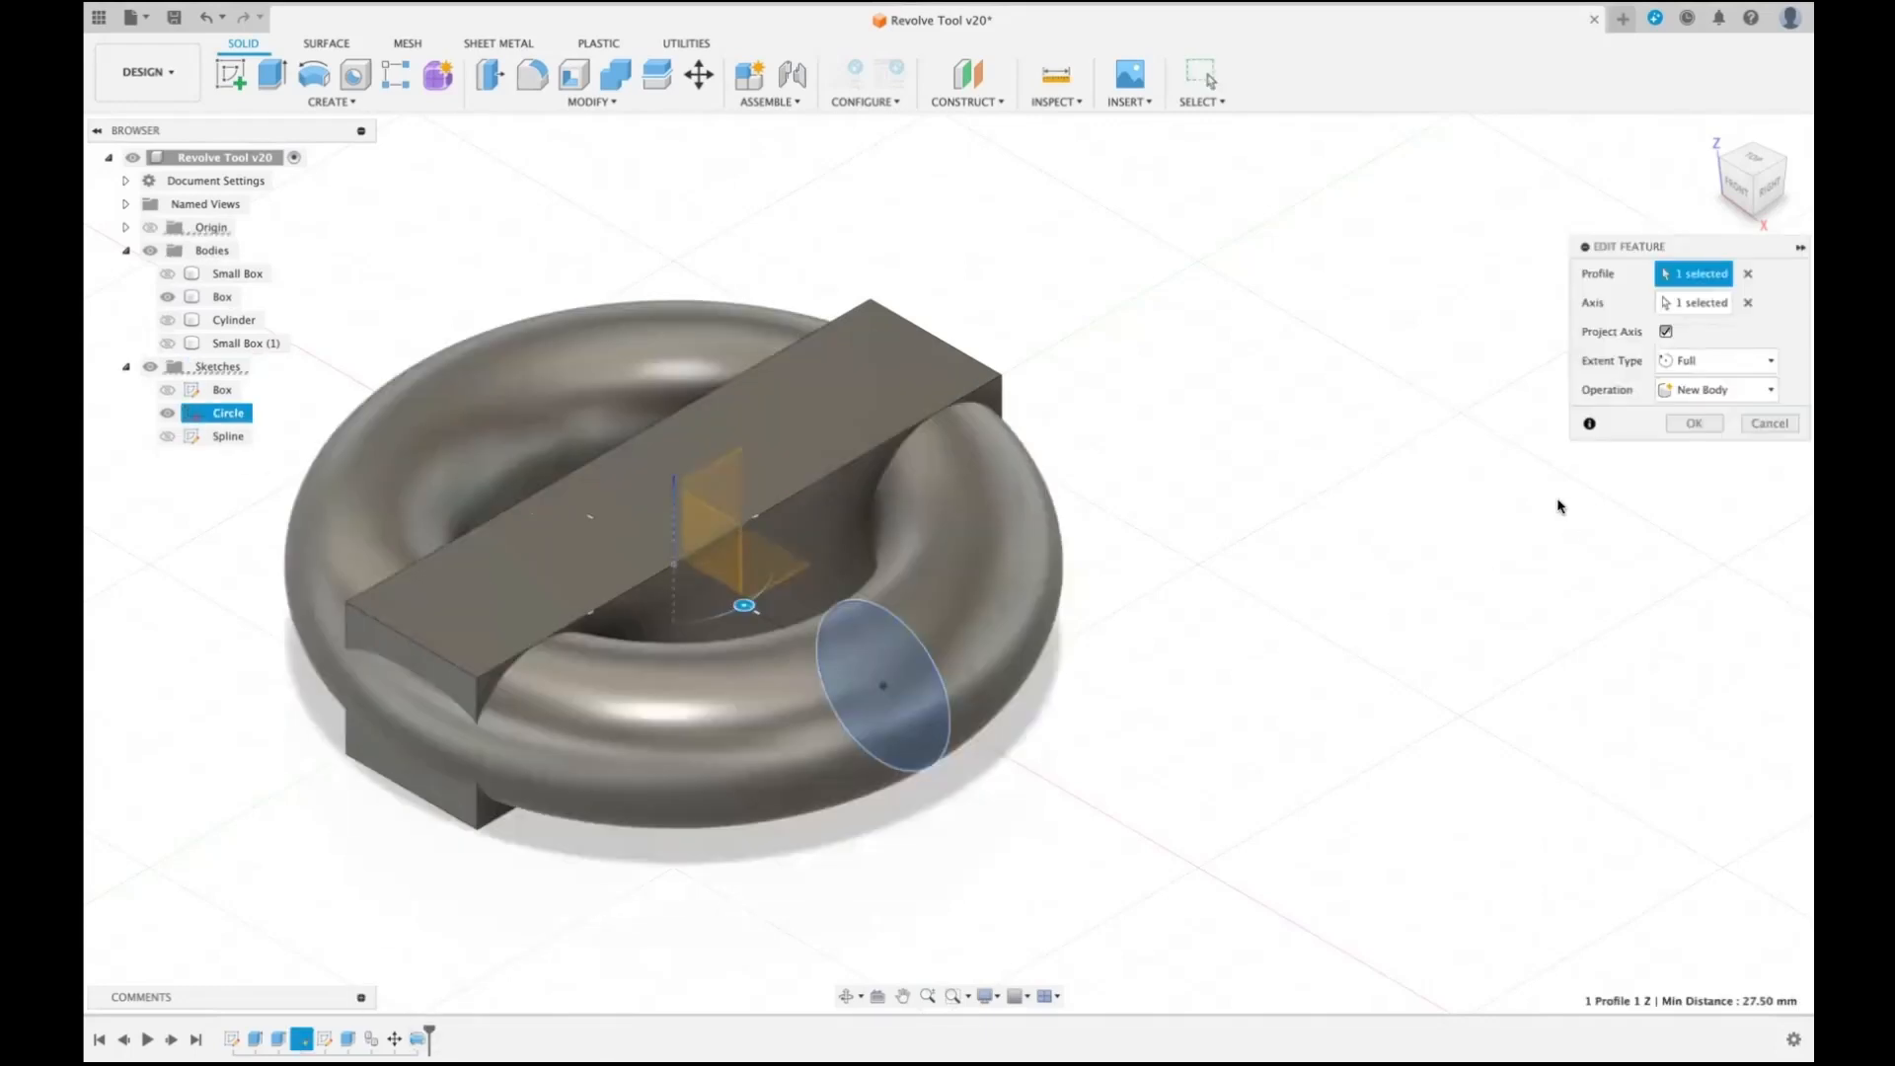
pyautogui.click(1766, 390)
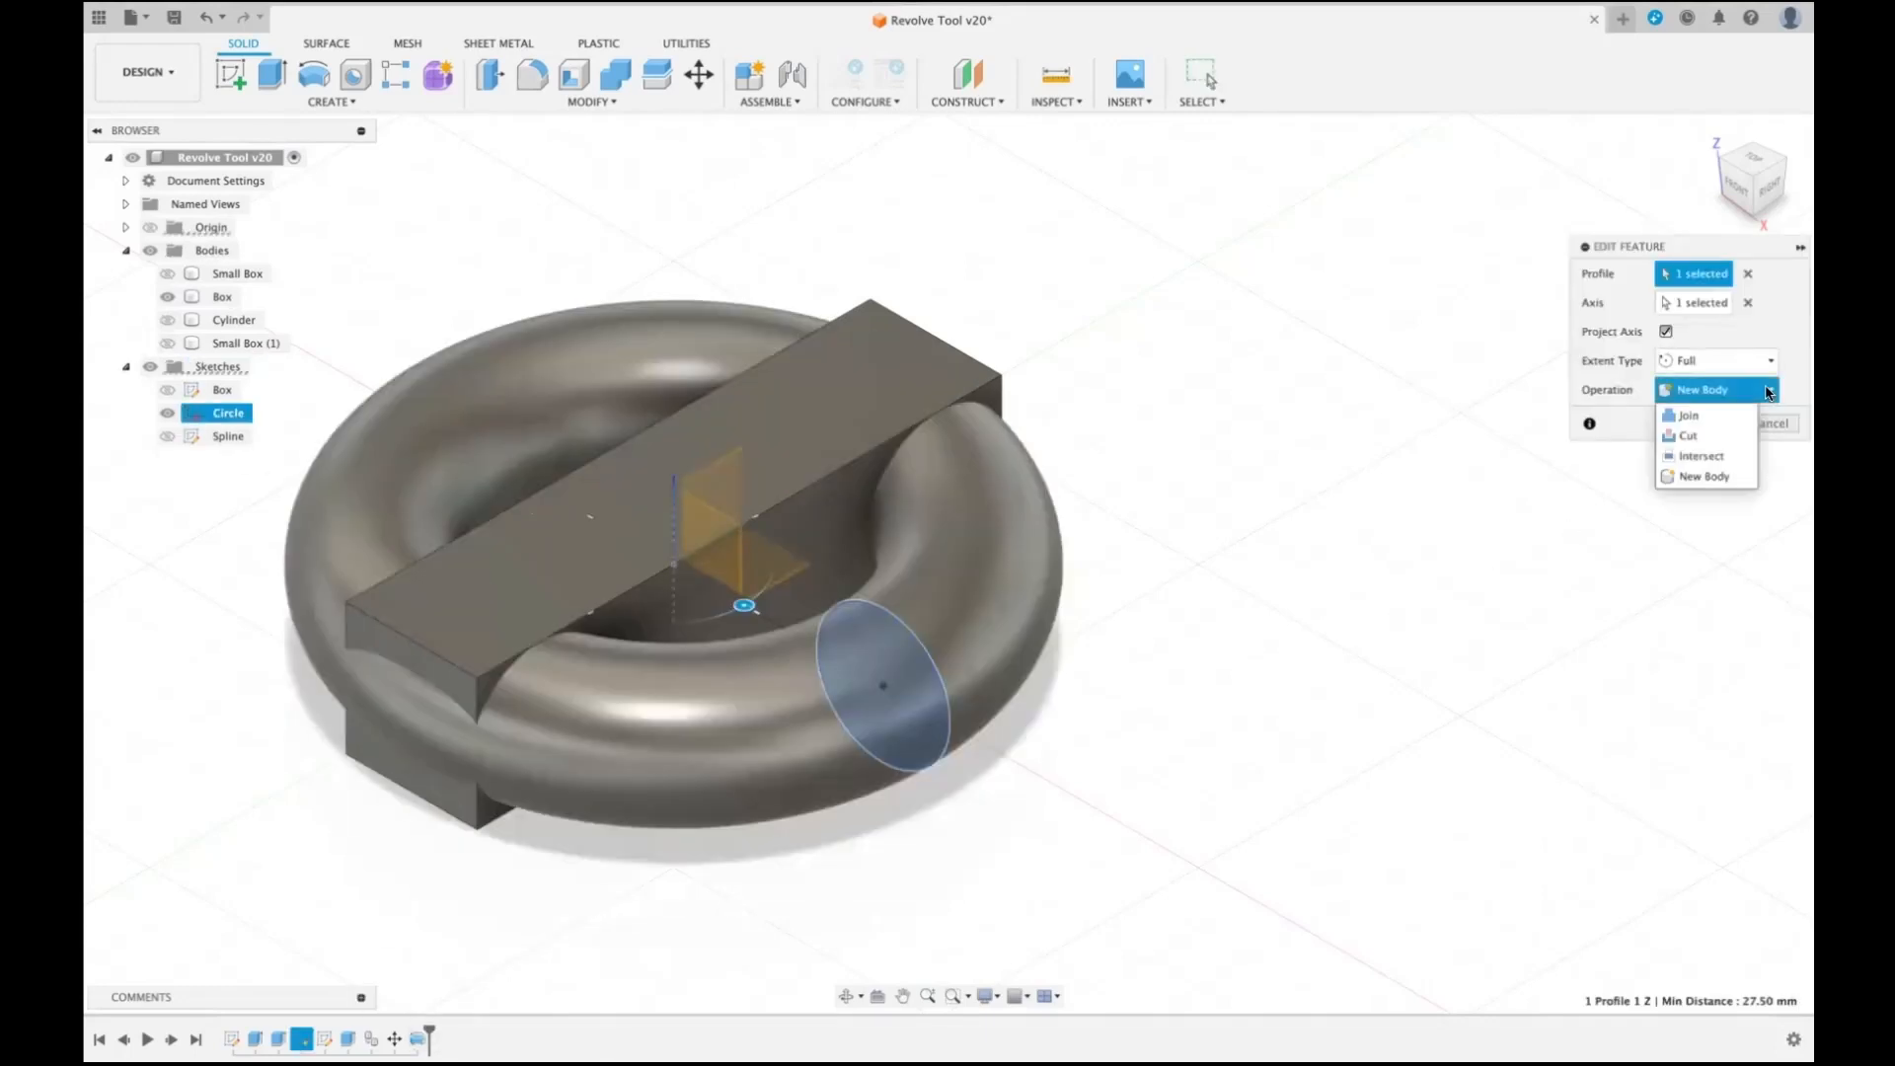
pyautogui.click(1715, 415)
pyautogui.click(1714, 424)
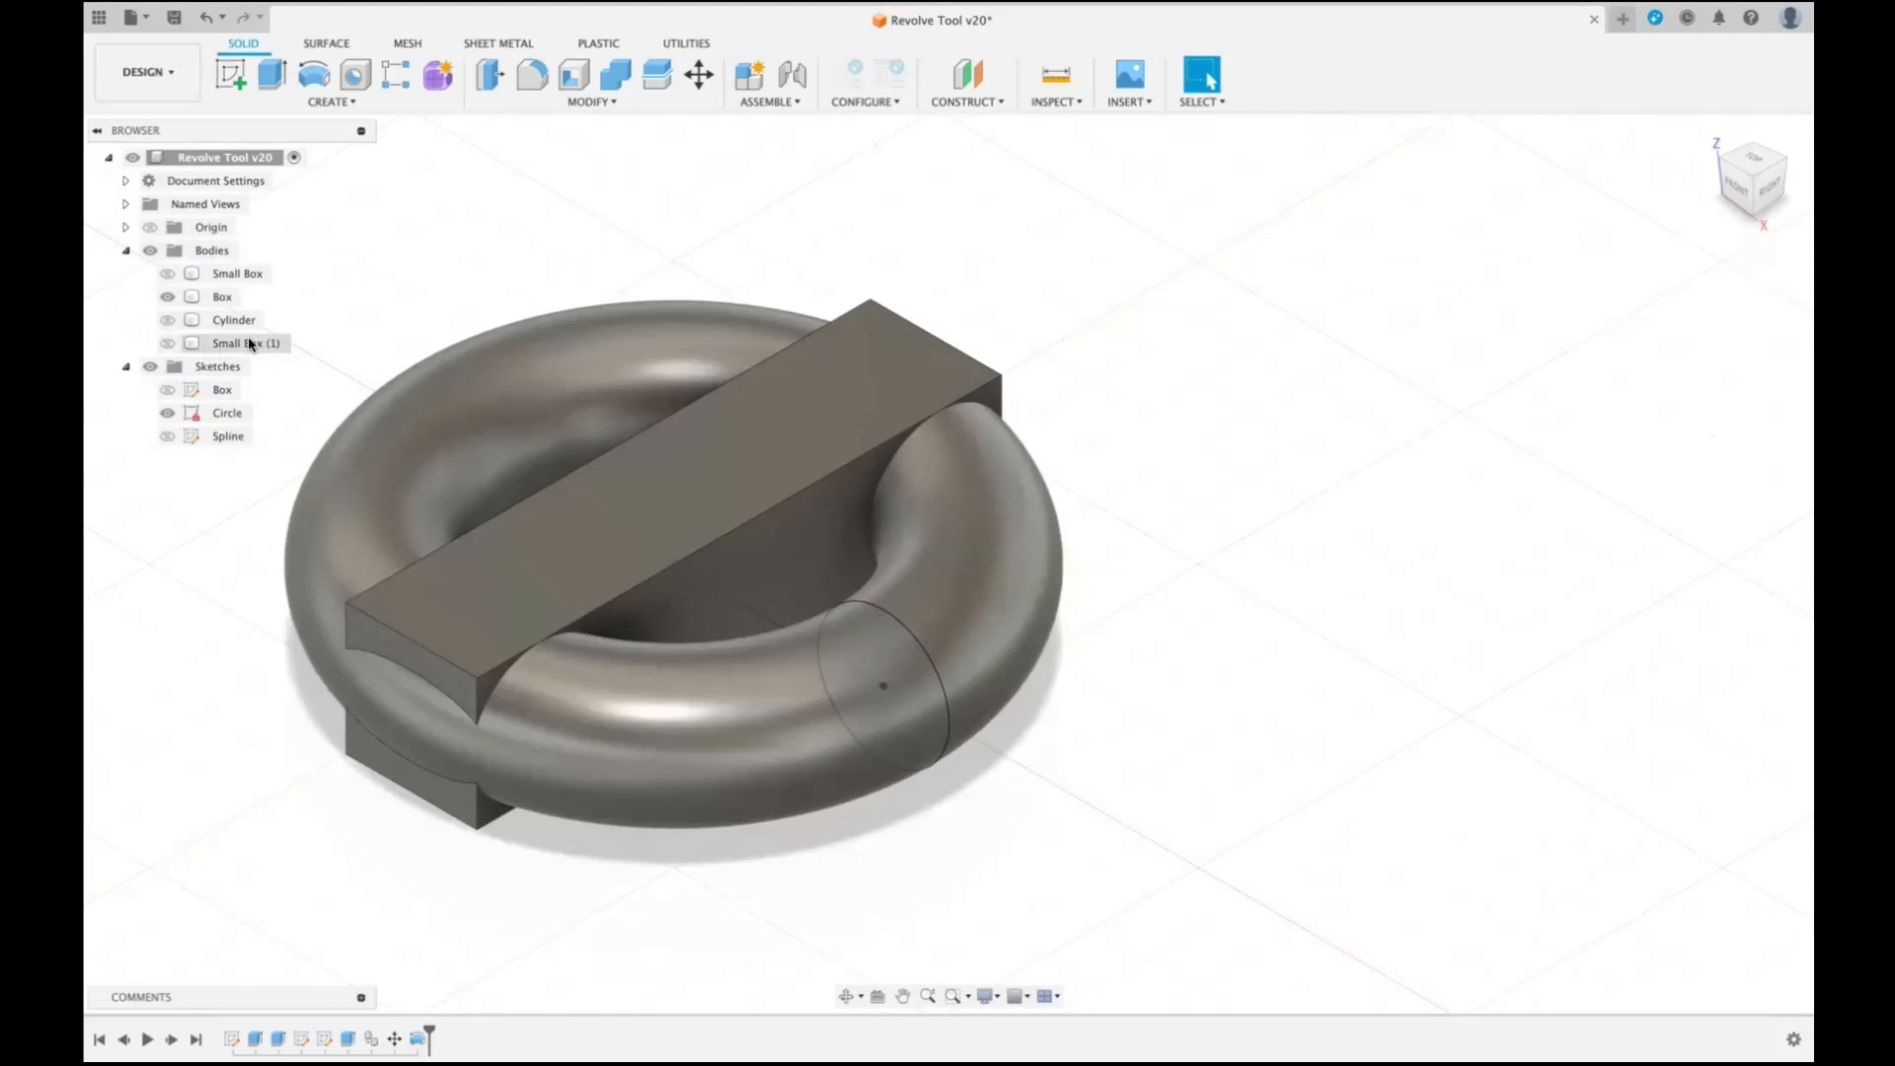
pyautogui.click(166, 297)
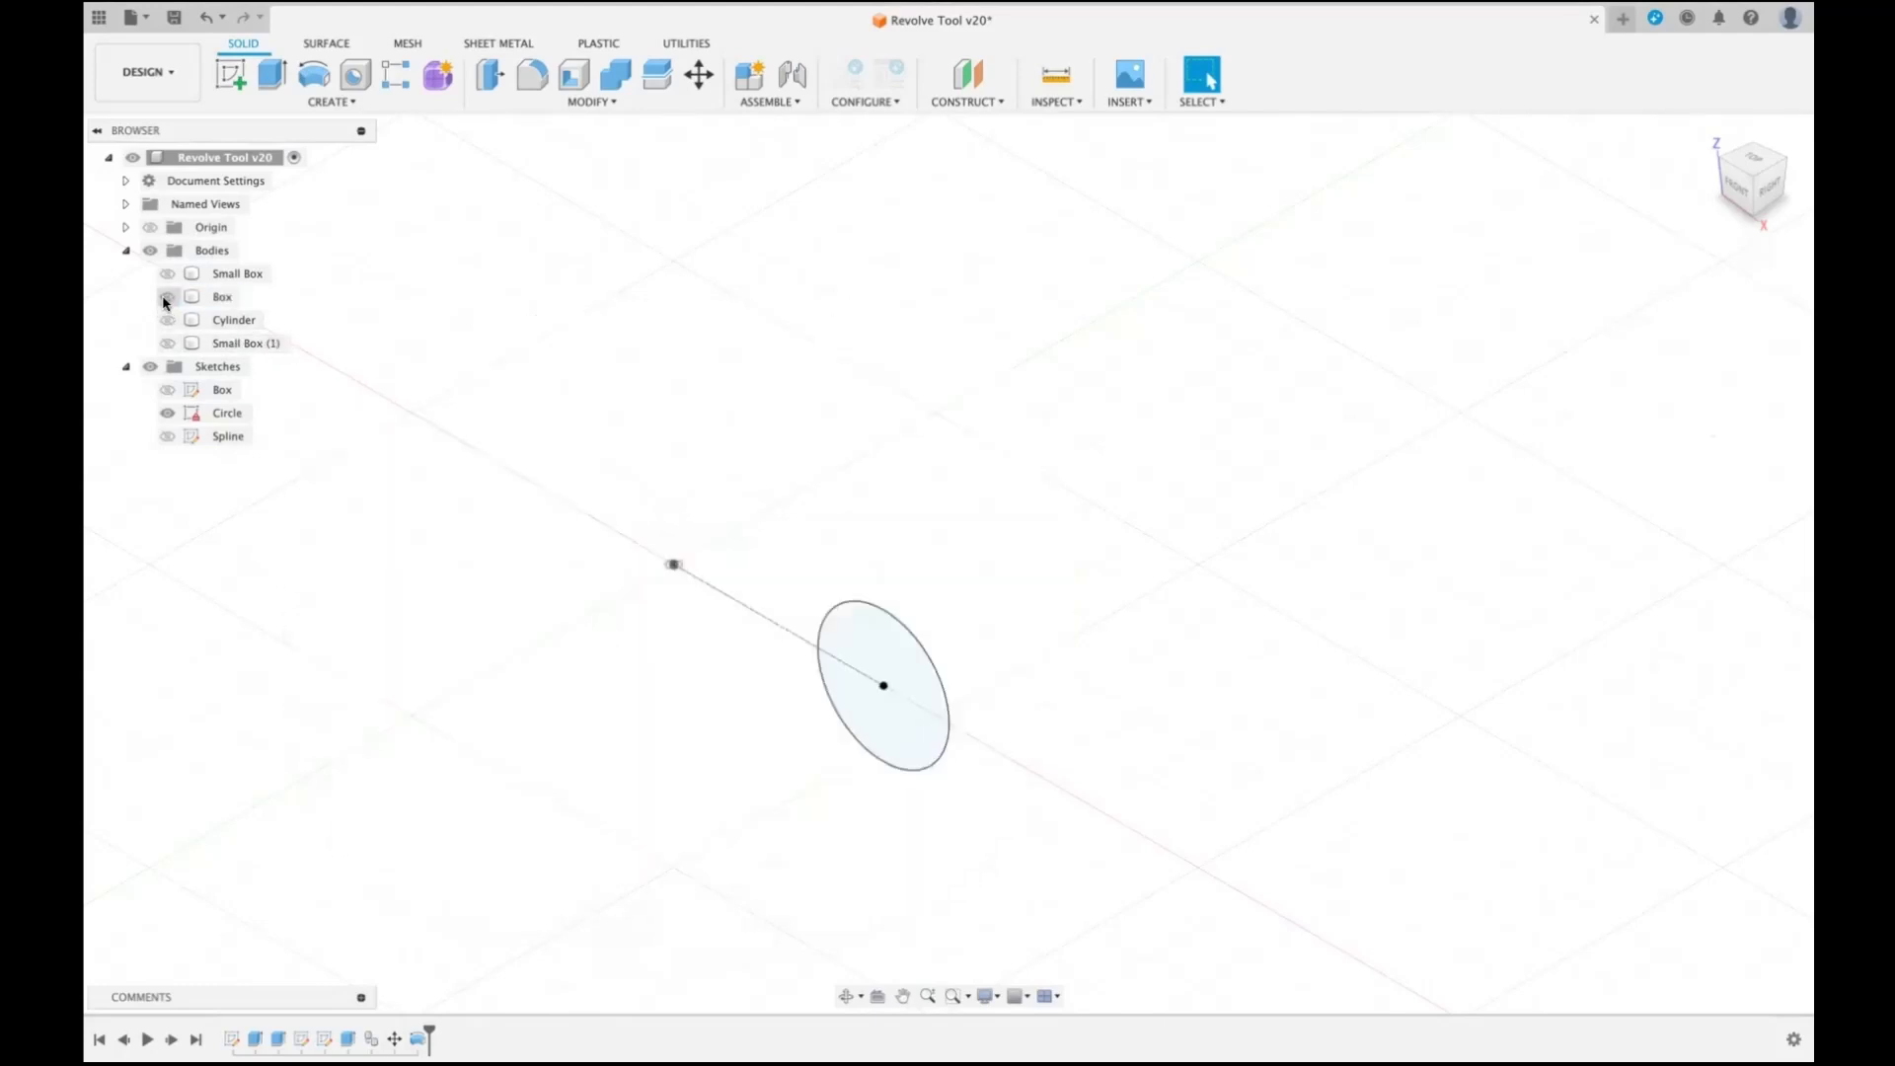
pyautogui.click(165, 298)
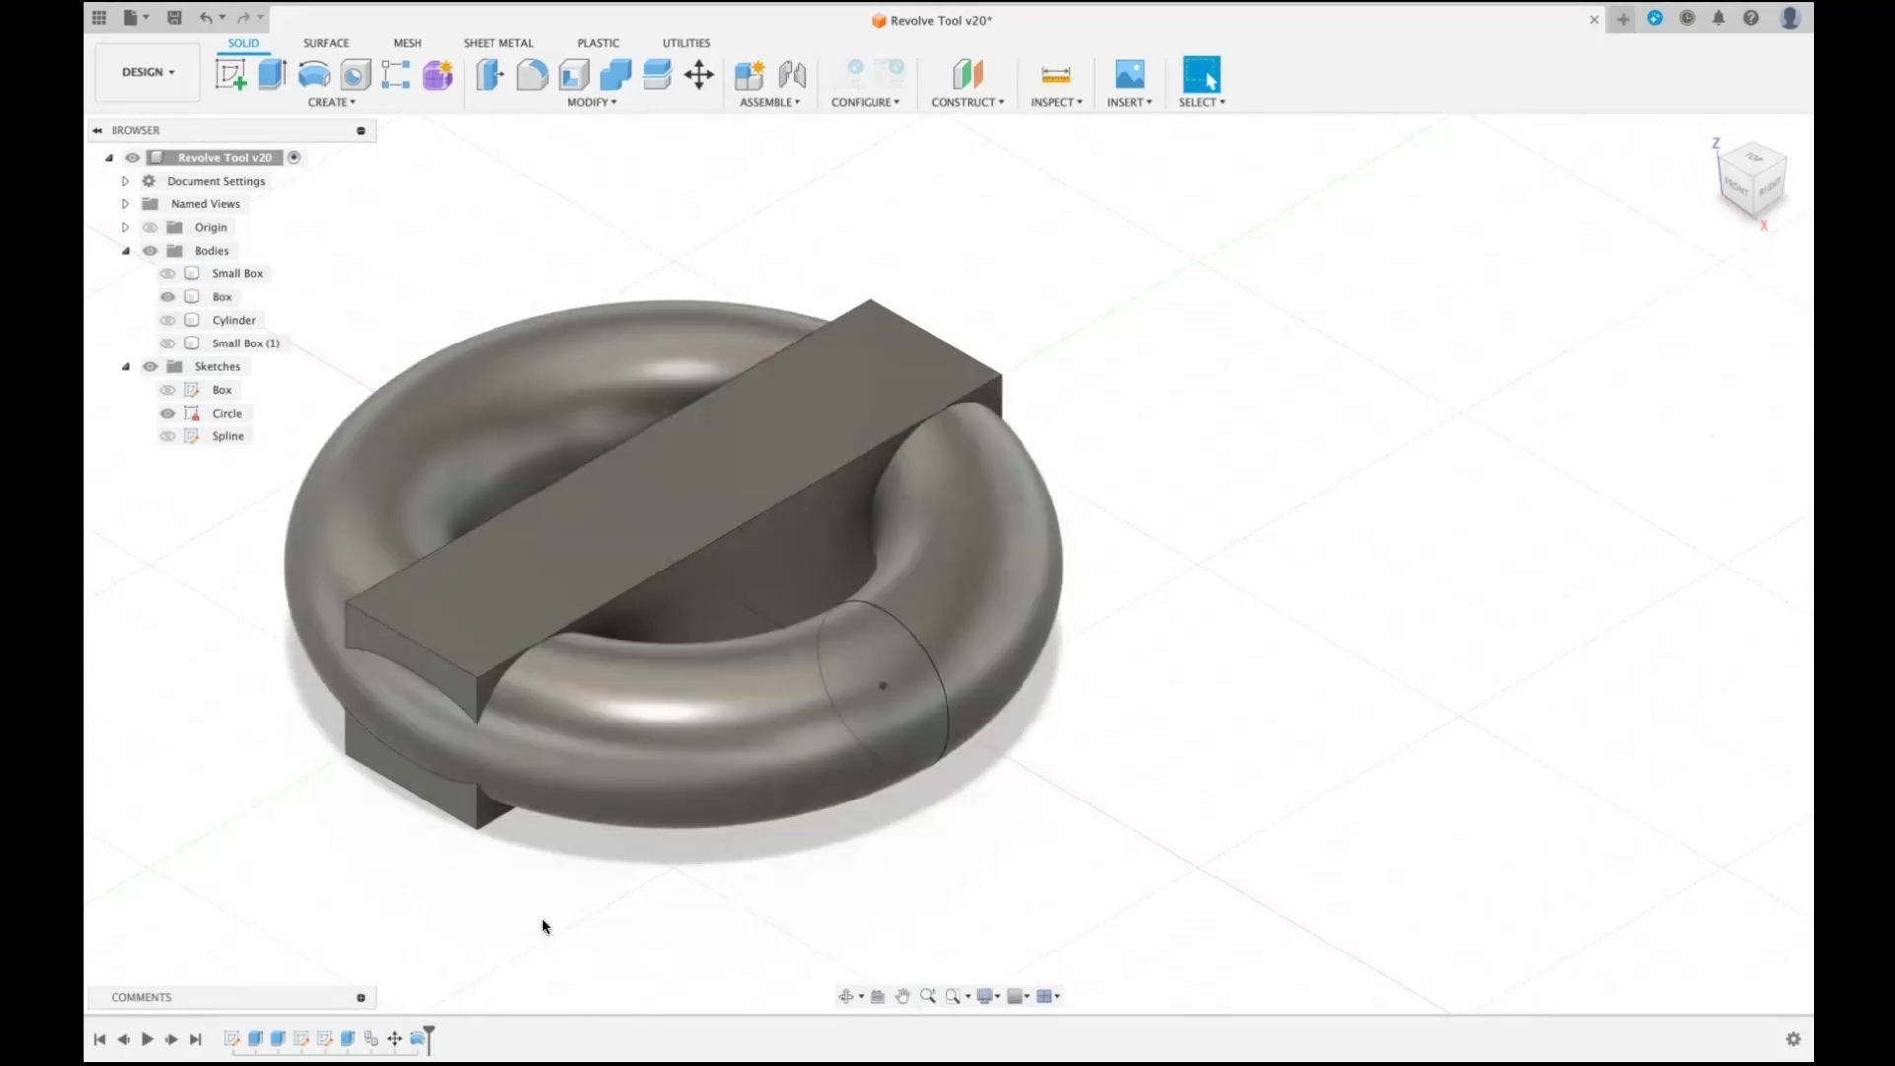
# - Edit the ring revolve to use the Intersect operation and expand its list of objects to cut
pyautogui.rightClick(418, 1038)
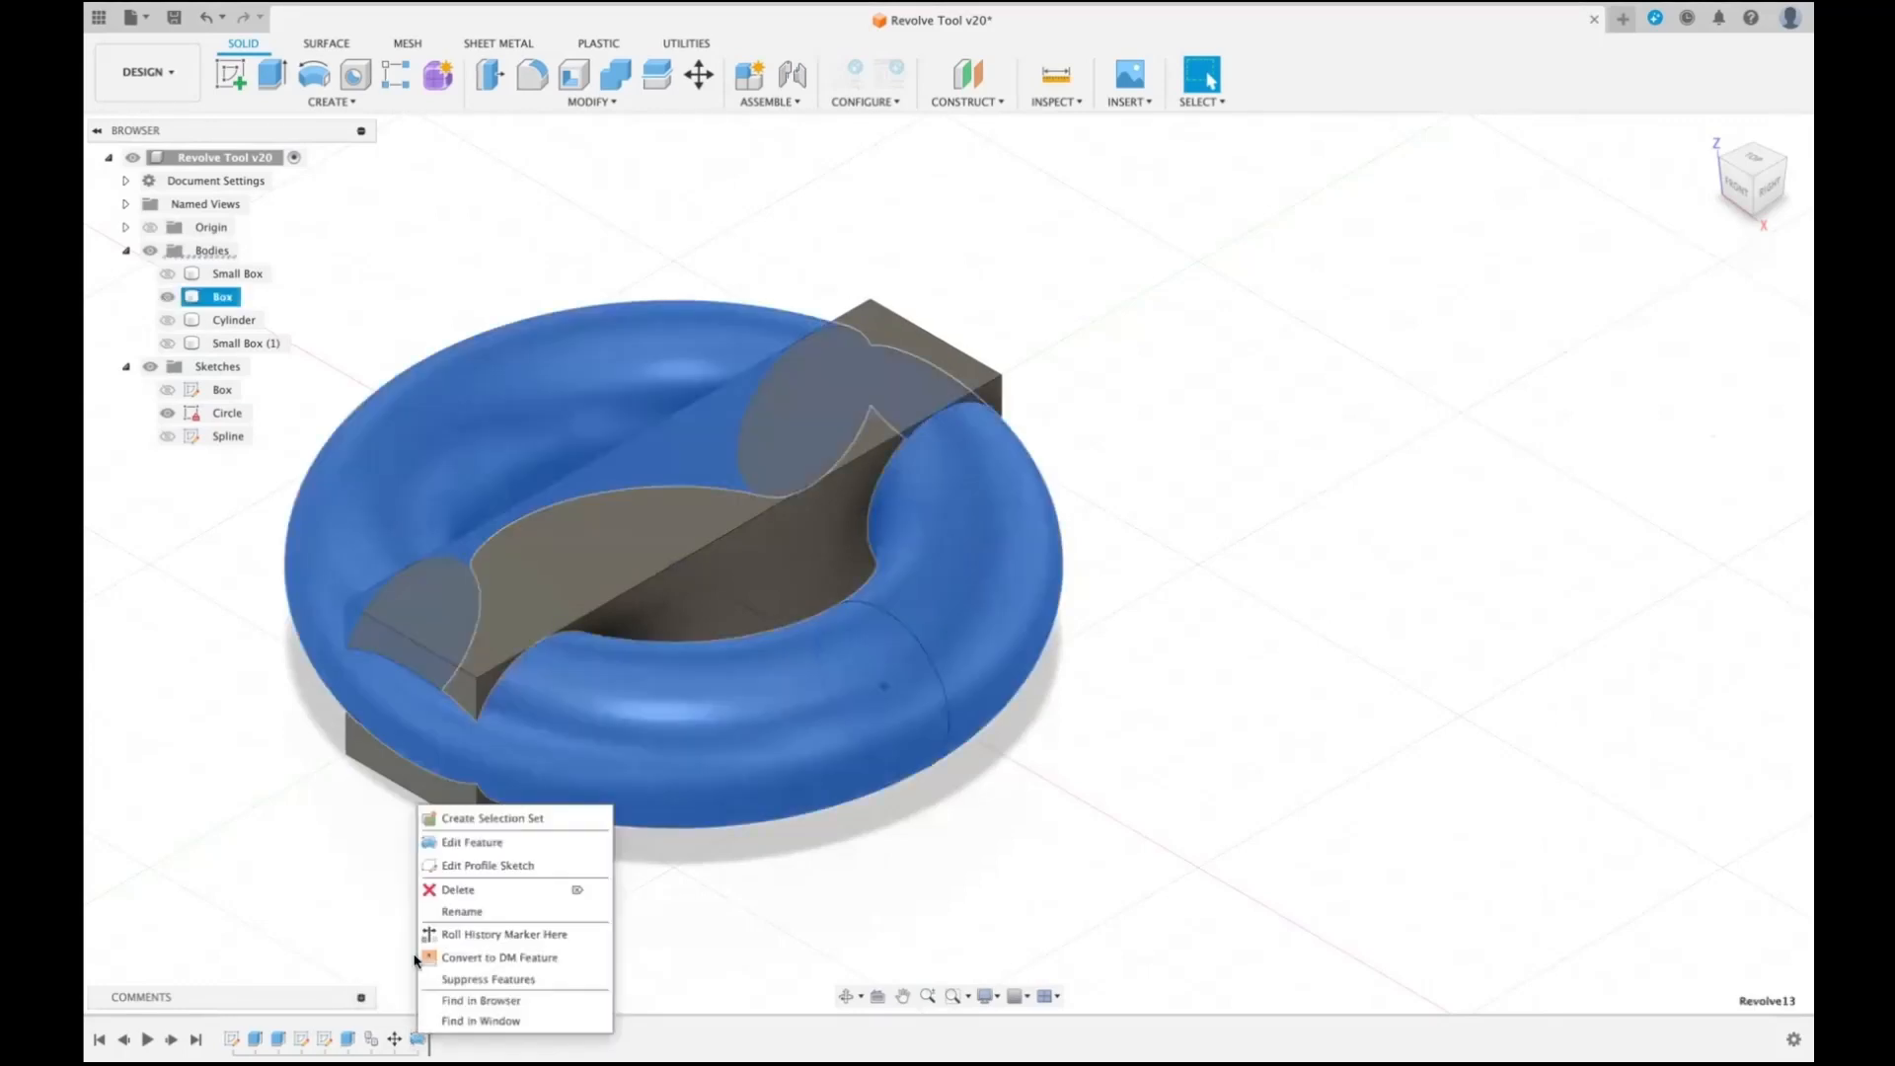
pyautogui.click(511, 843)
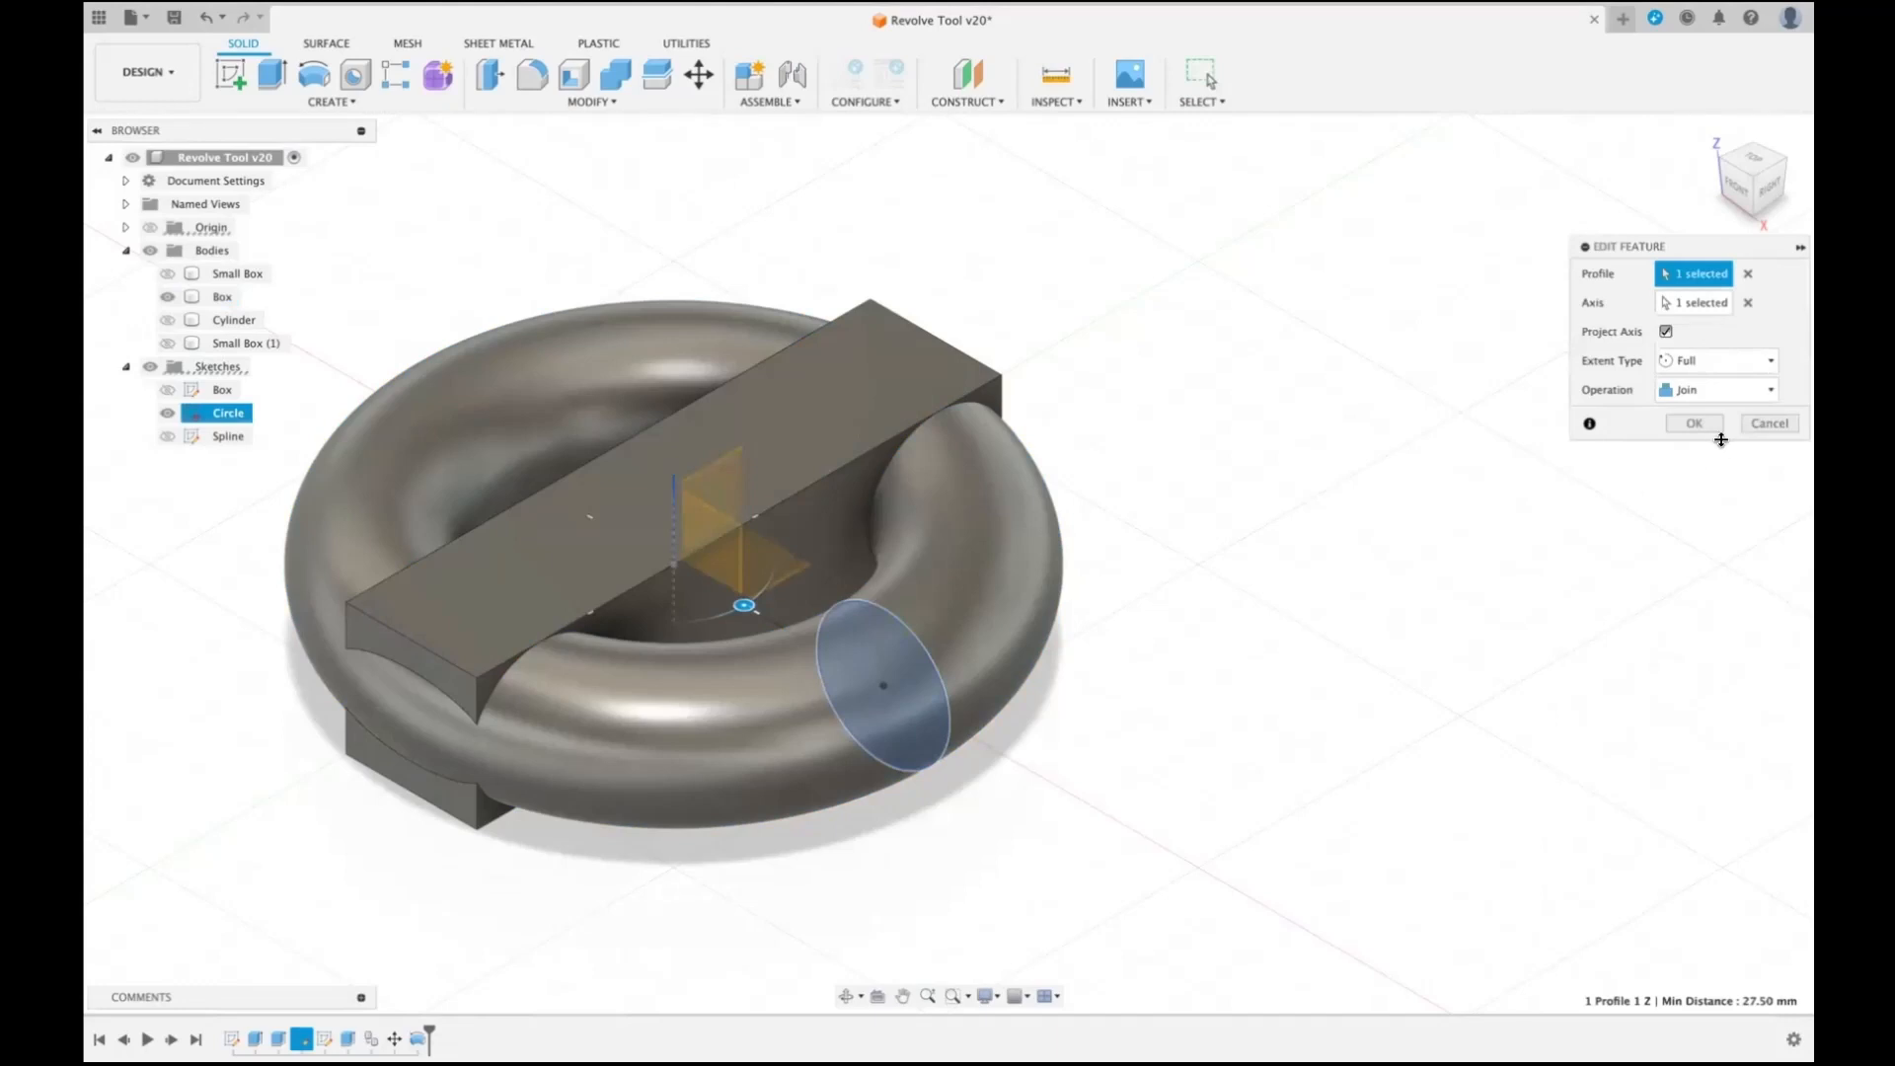
pyautogui.click(1774, 394)
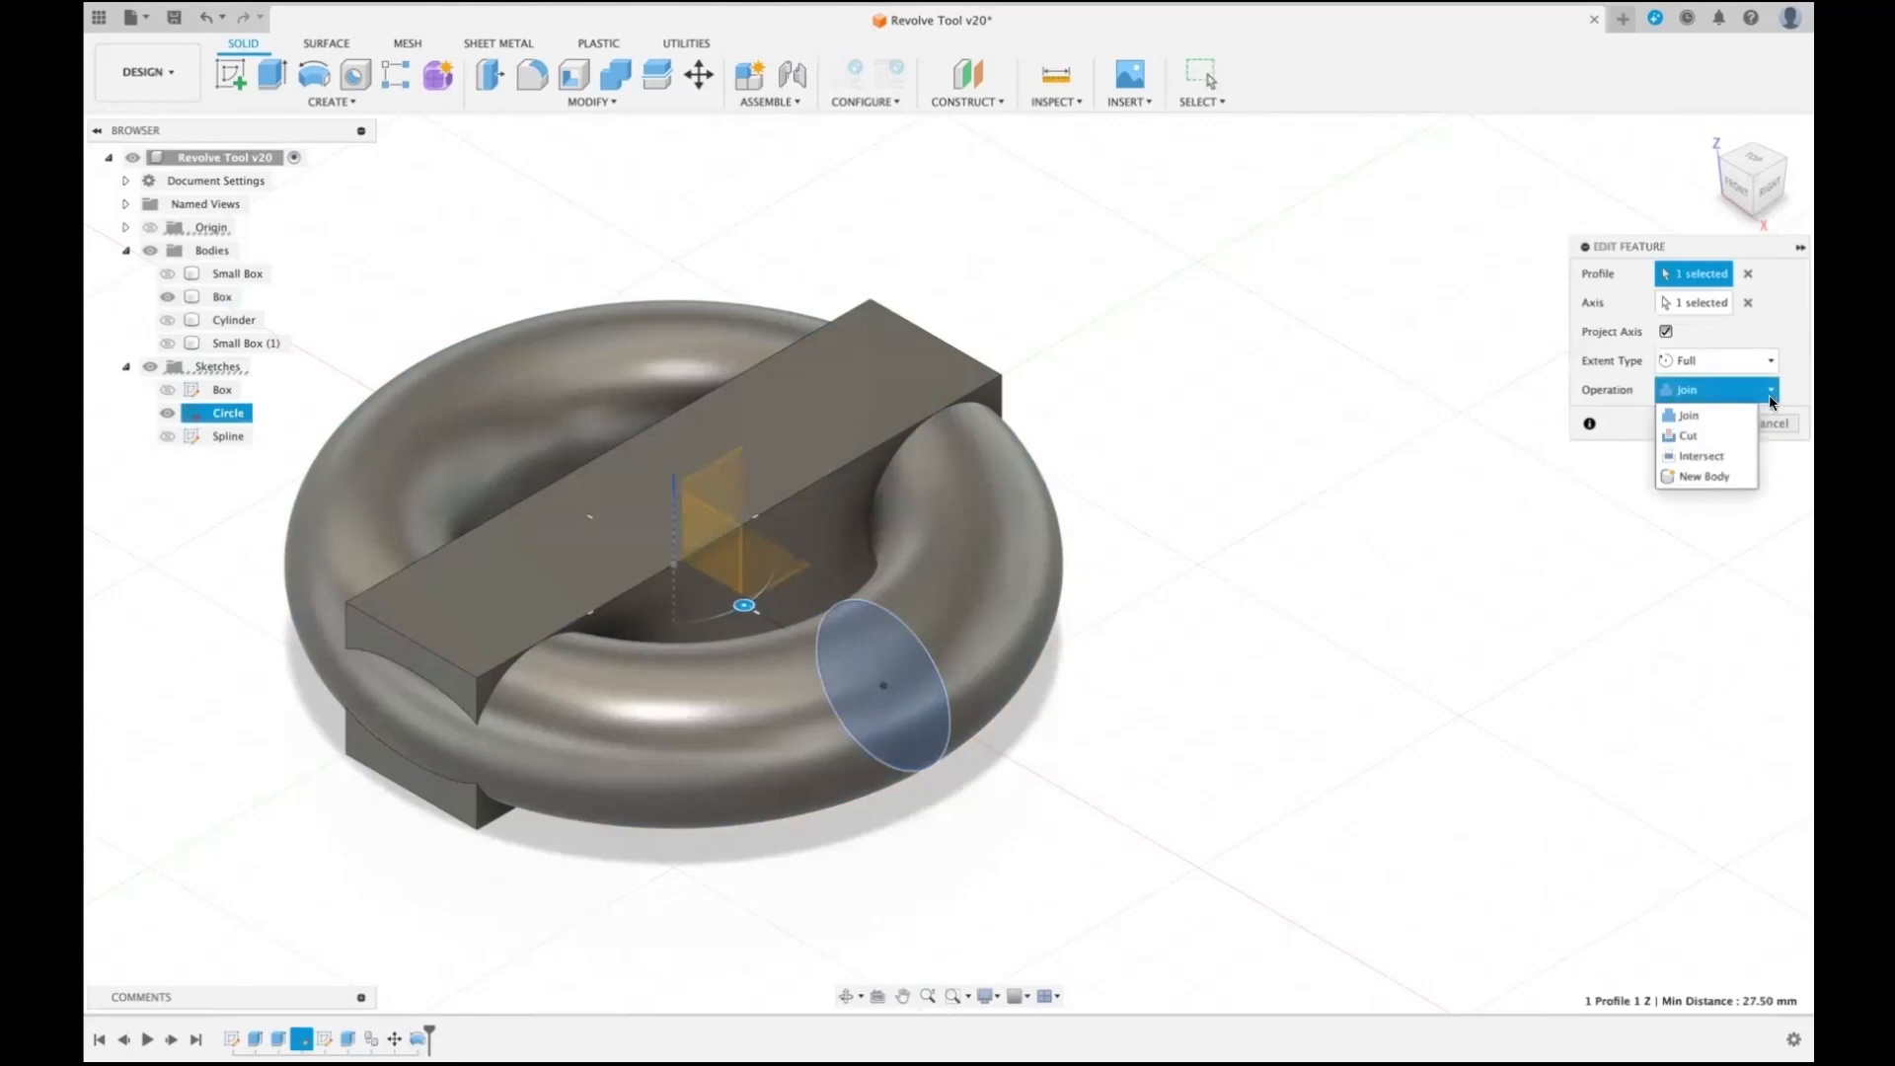
pyautogui.click(1720, 453)
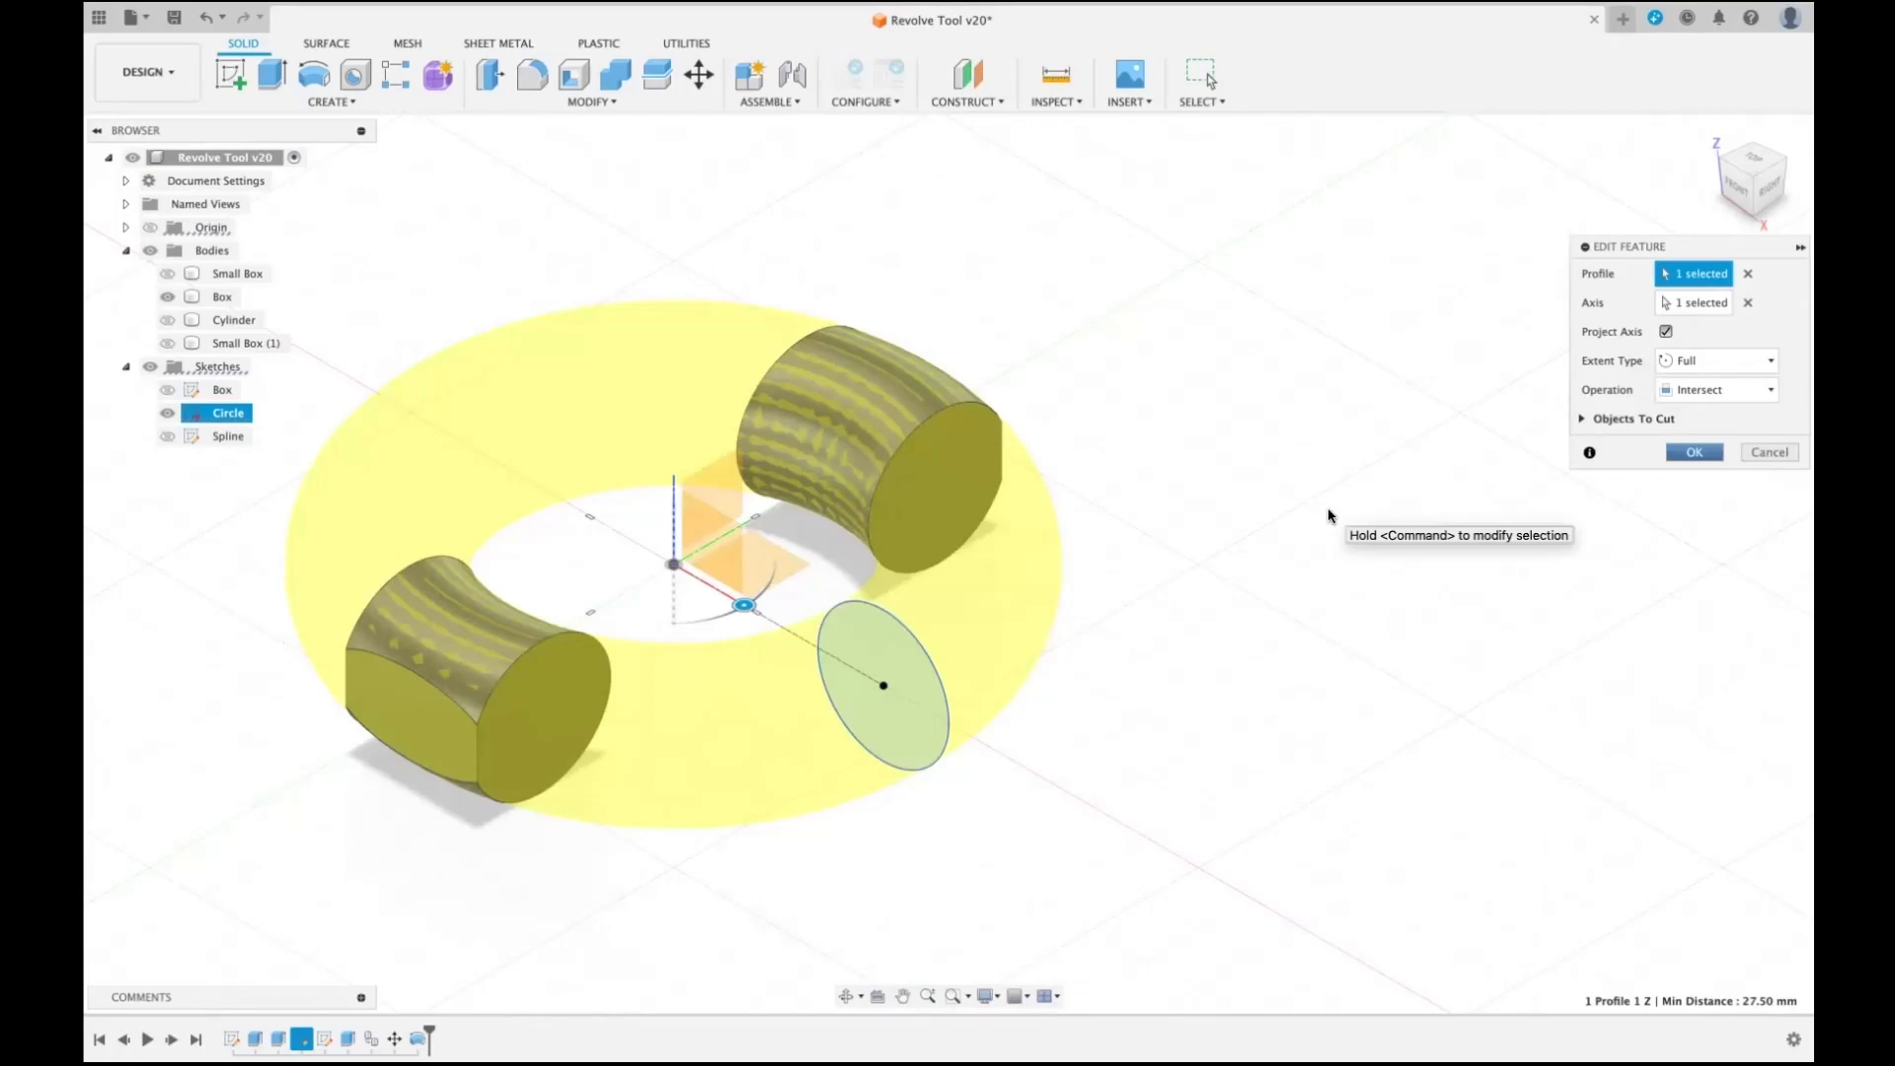
pyautogui.click(1582, 418)
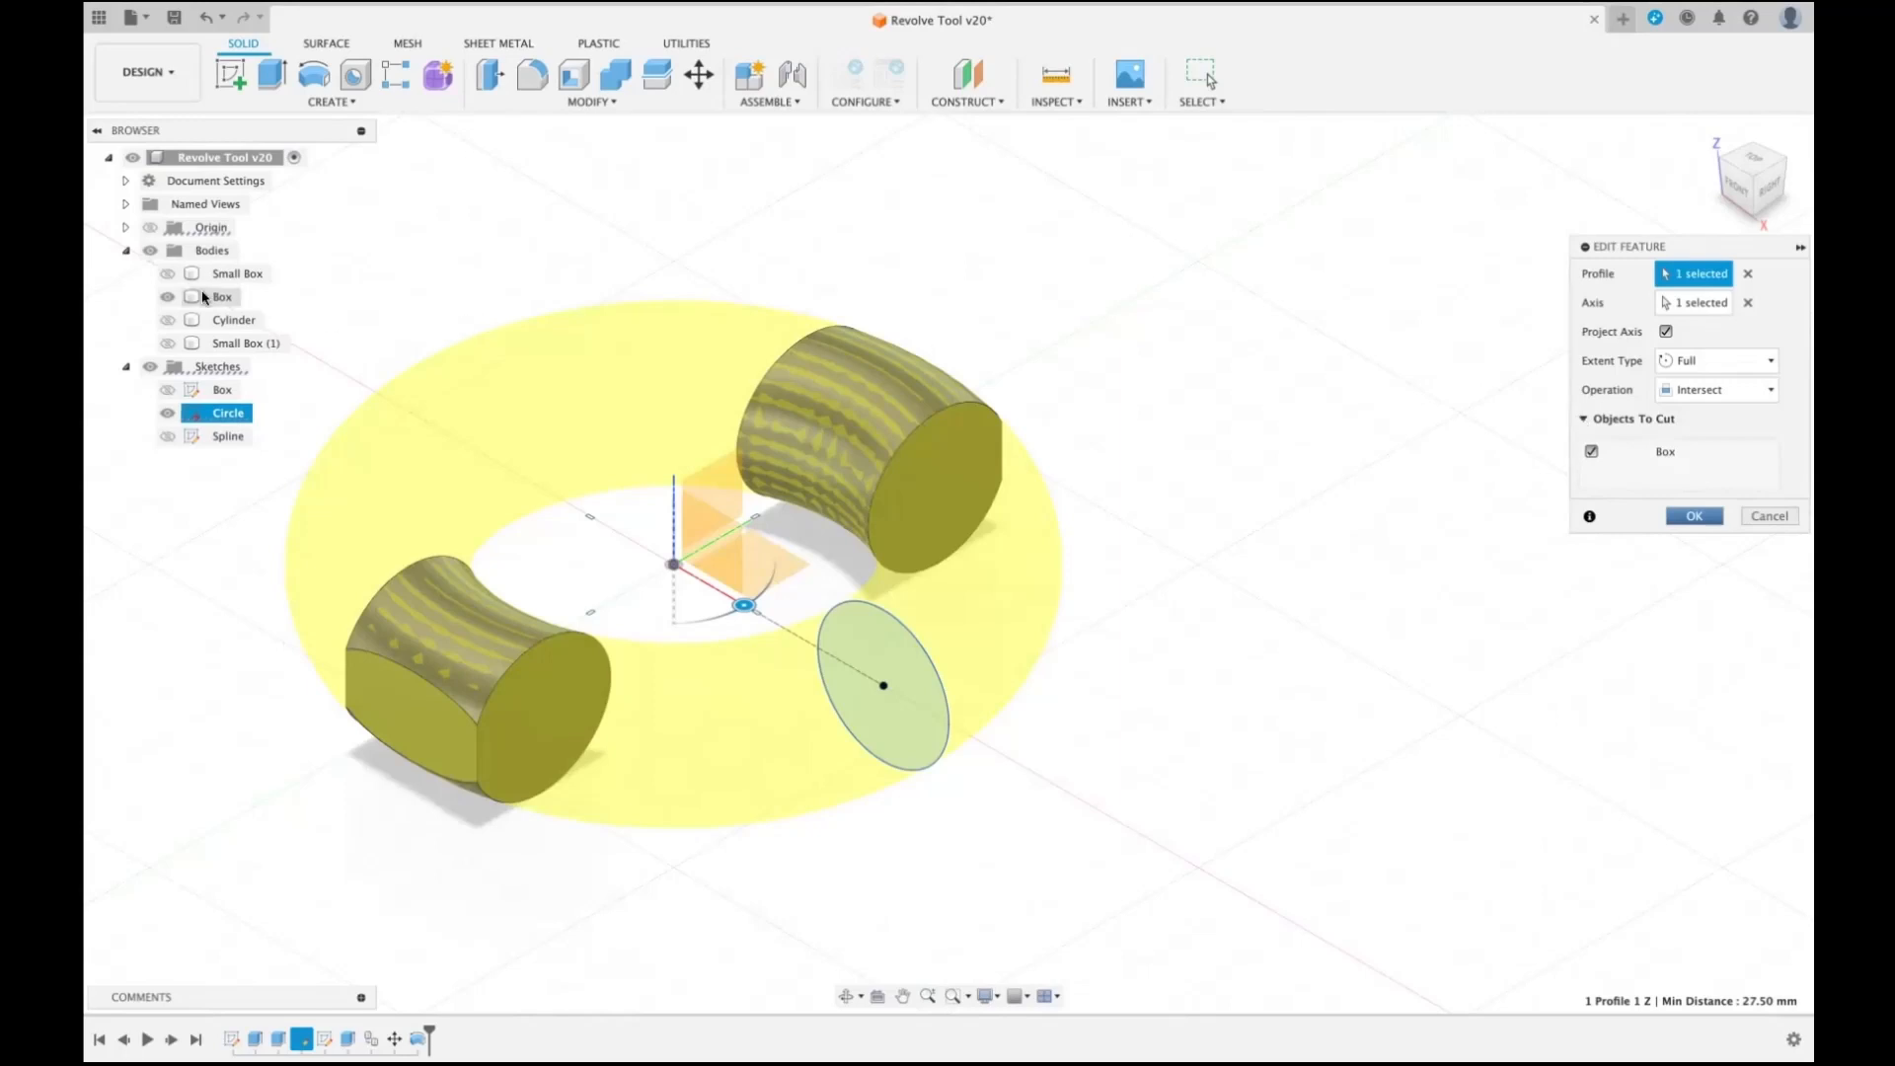
# - Show the Small Box body and toggle the objects to cut, leaving only Small Box included in the intersection
pyautogui.click(167, 275)
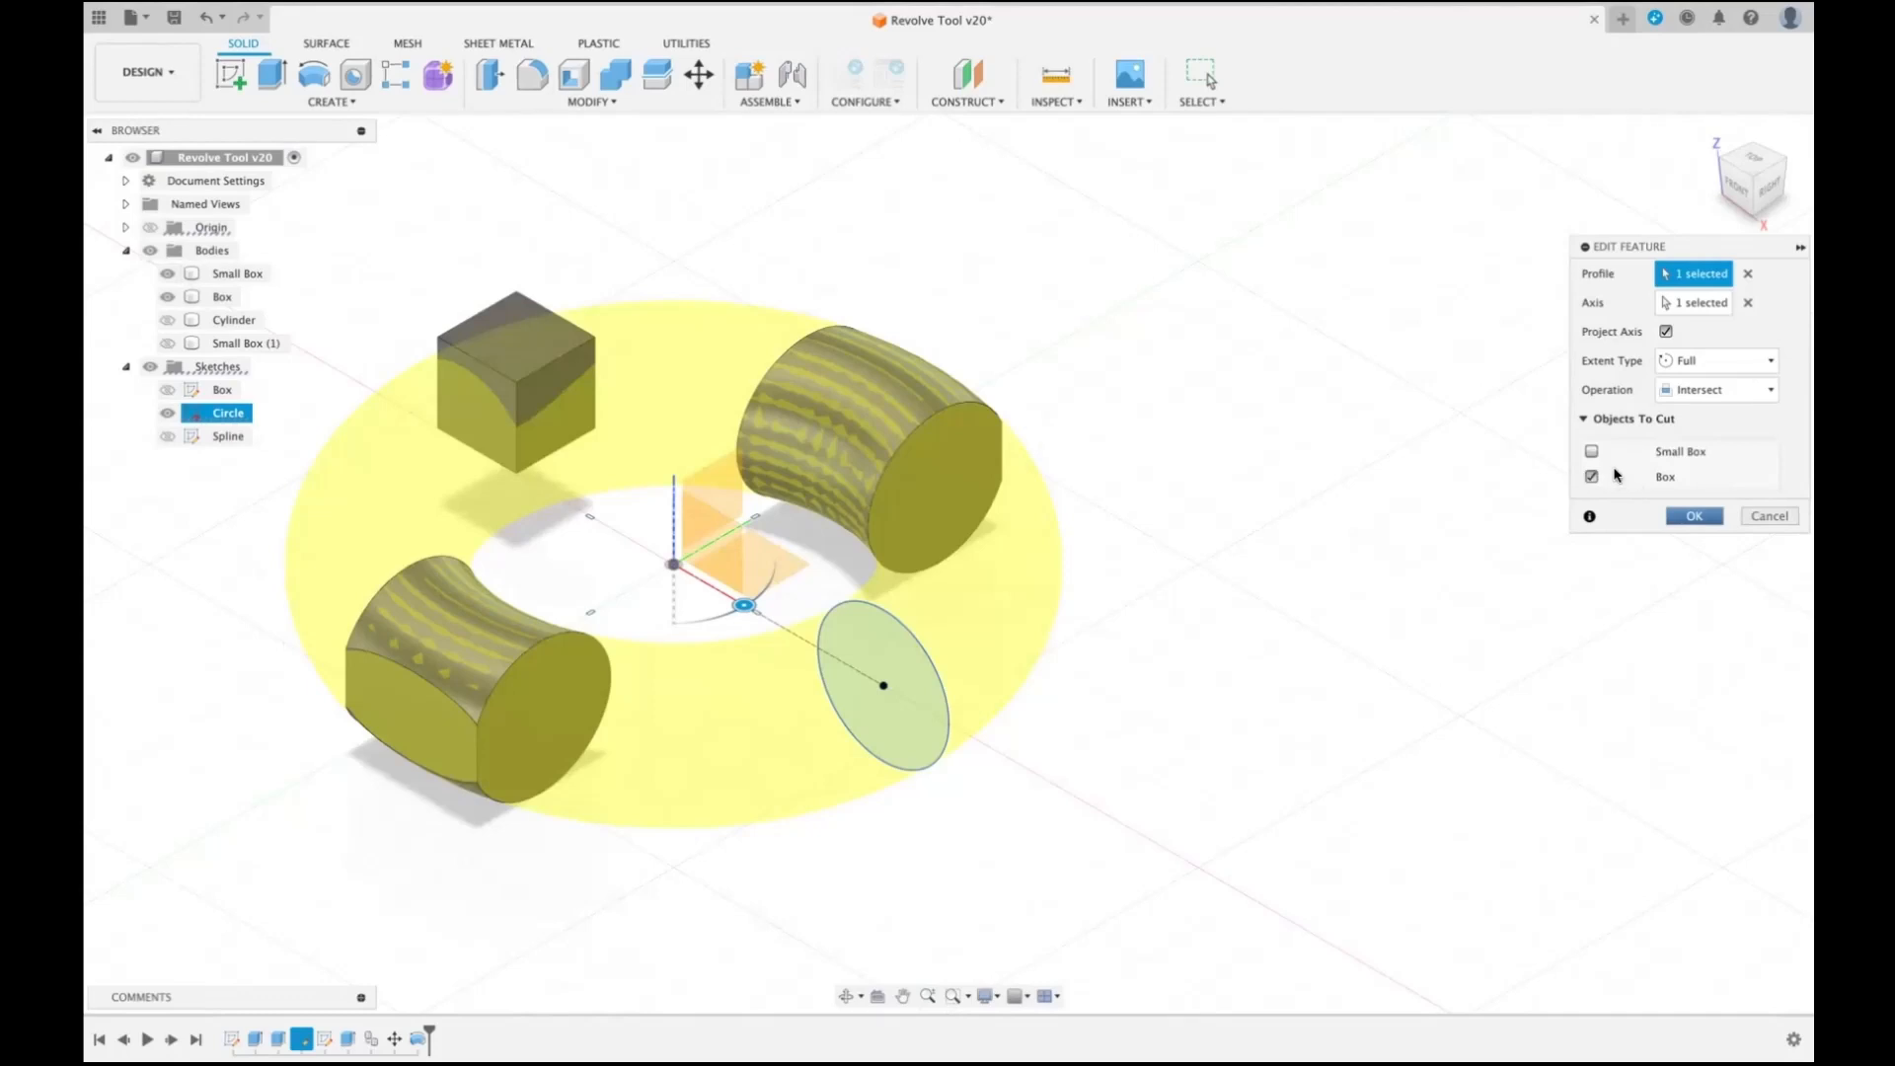
pyautogui.click(1592, 452)
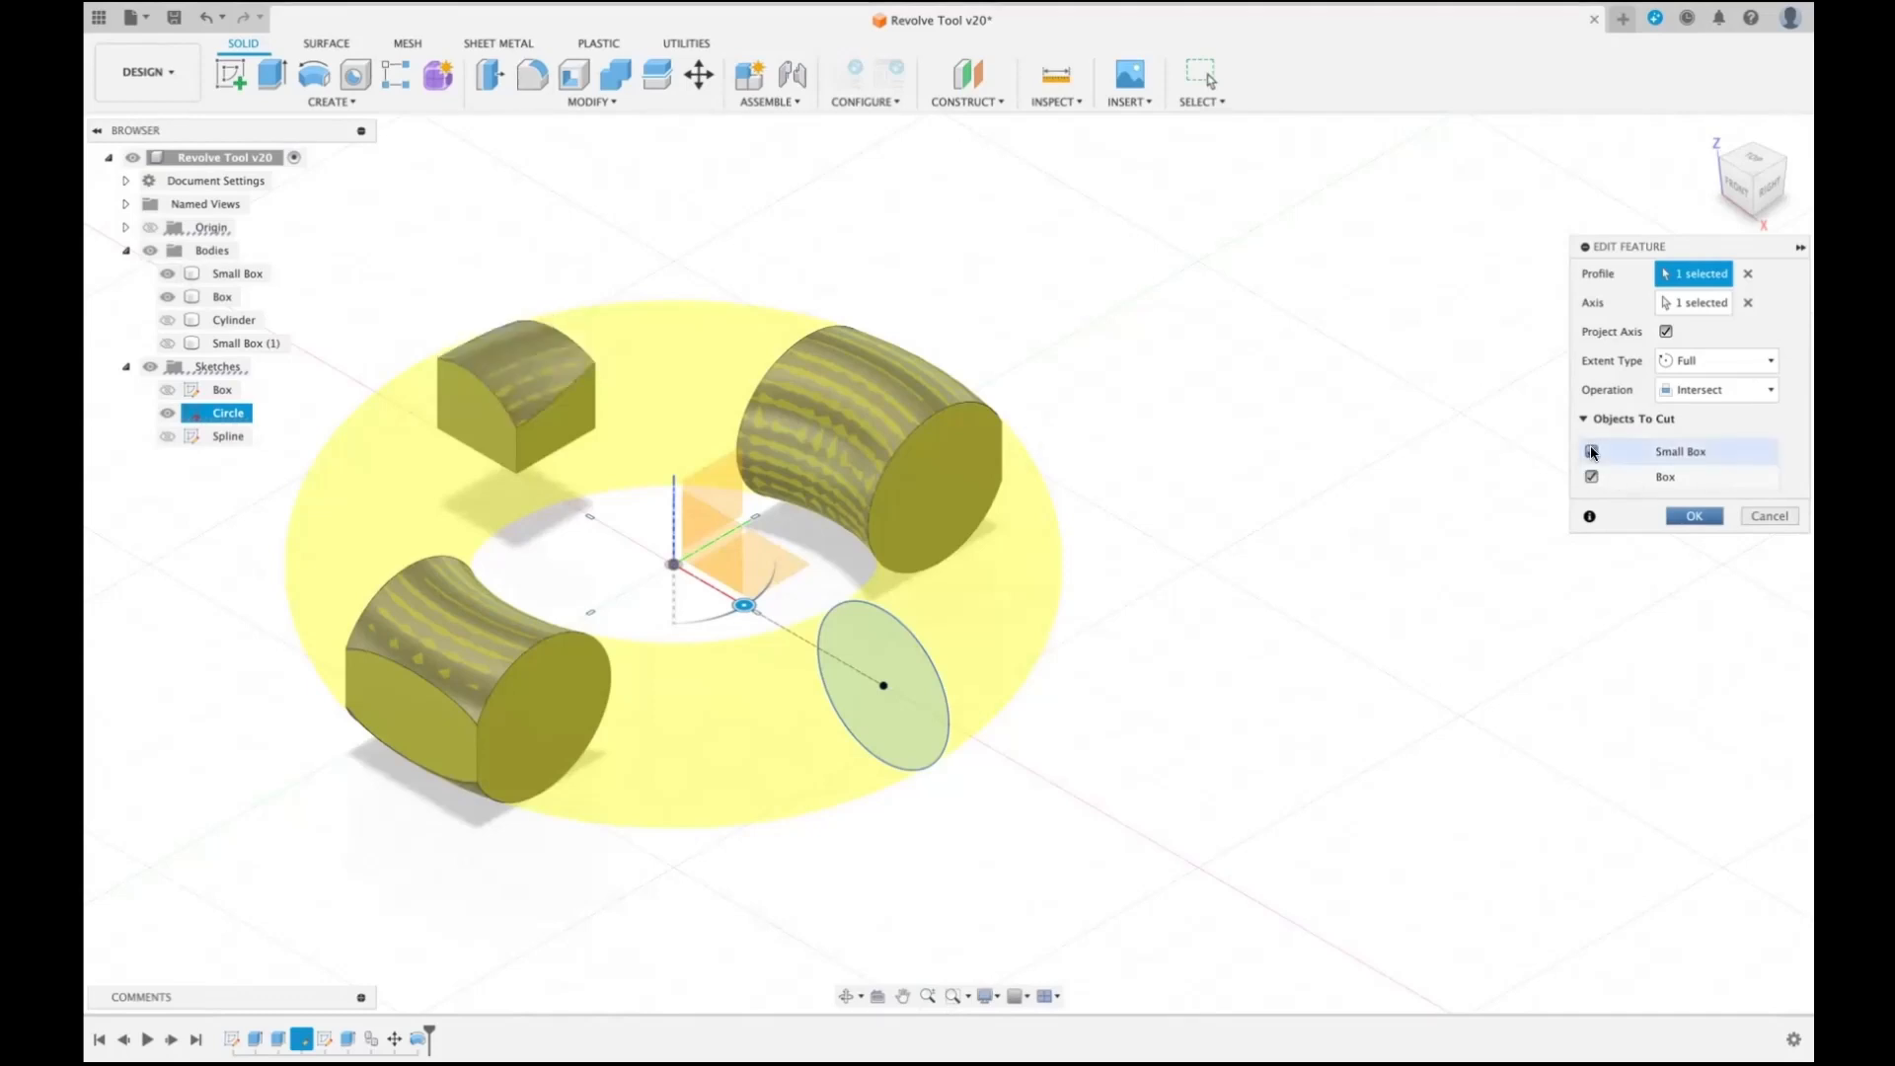
pyautogui.click(1591, 452)
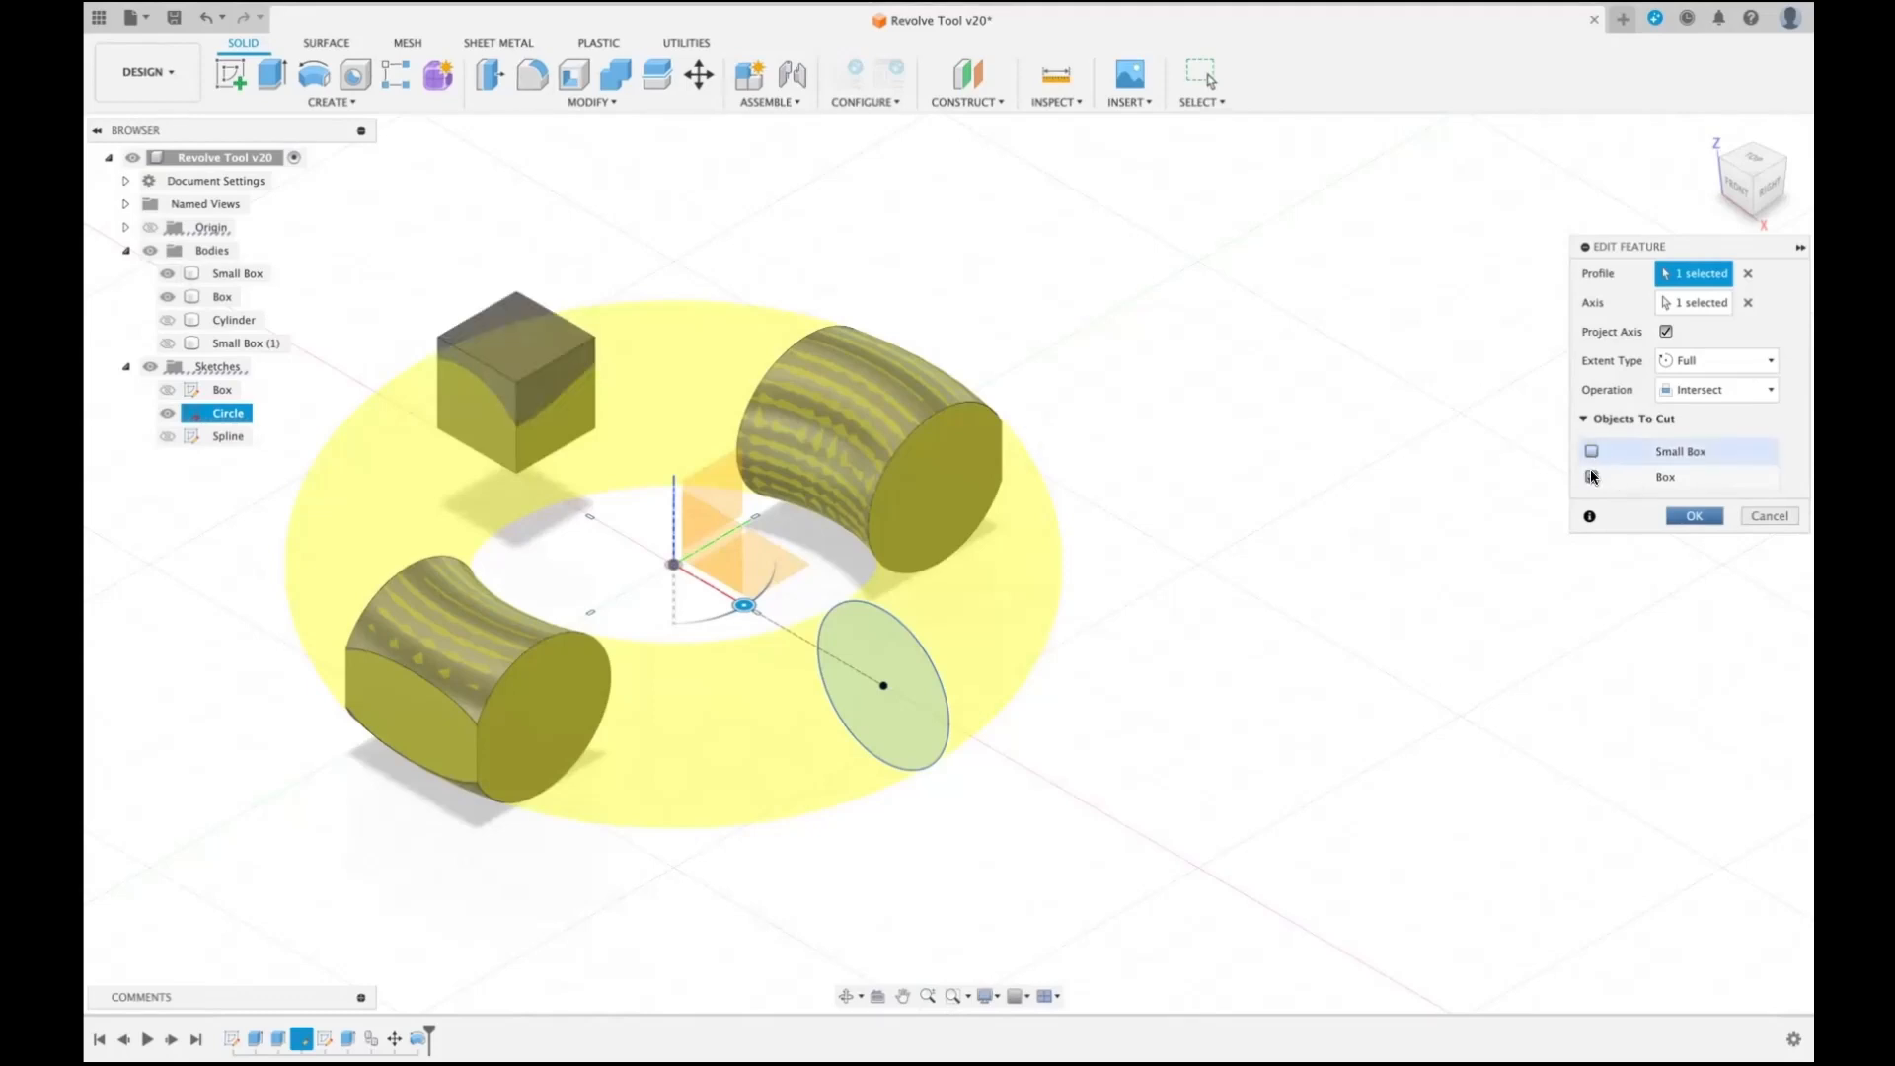
pyautogui.click(1592, 477)
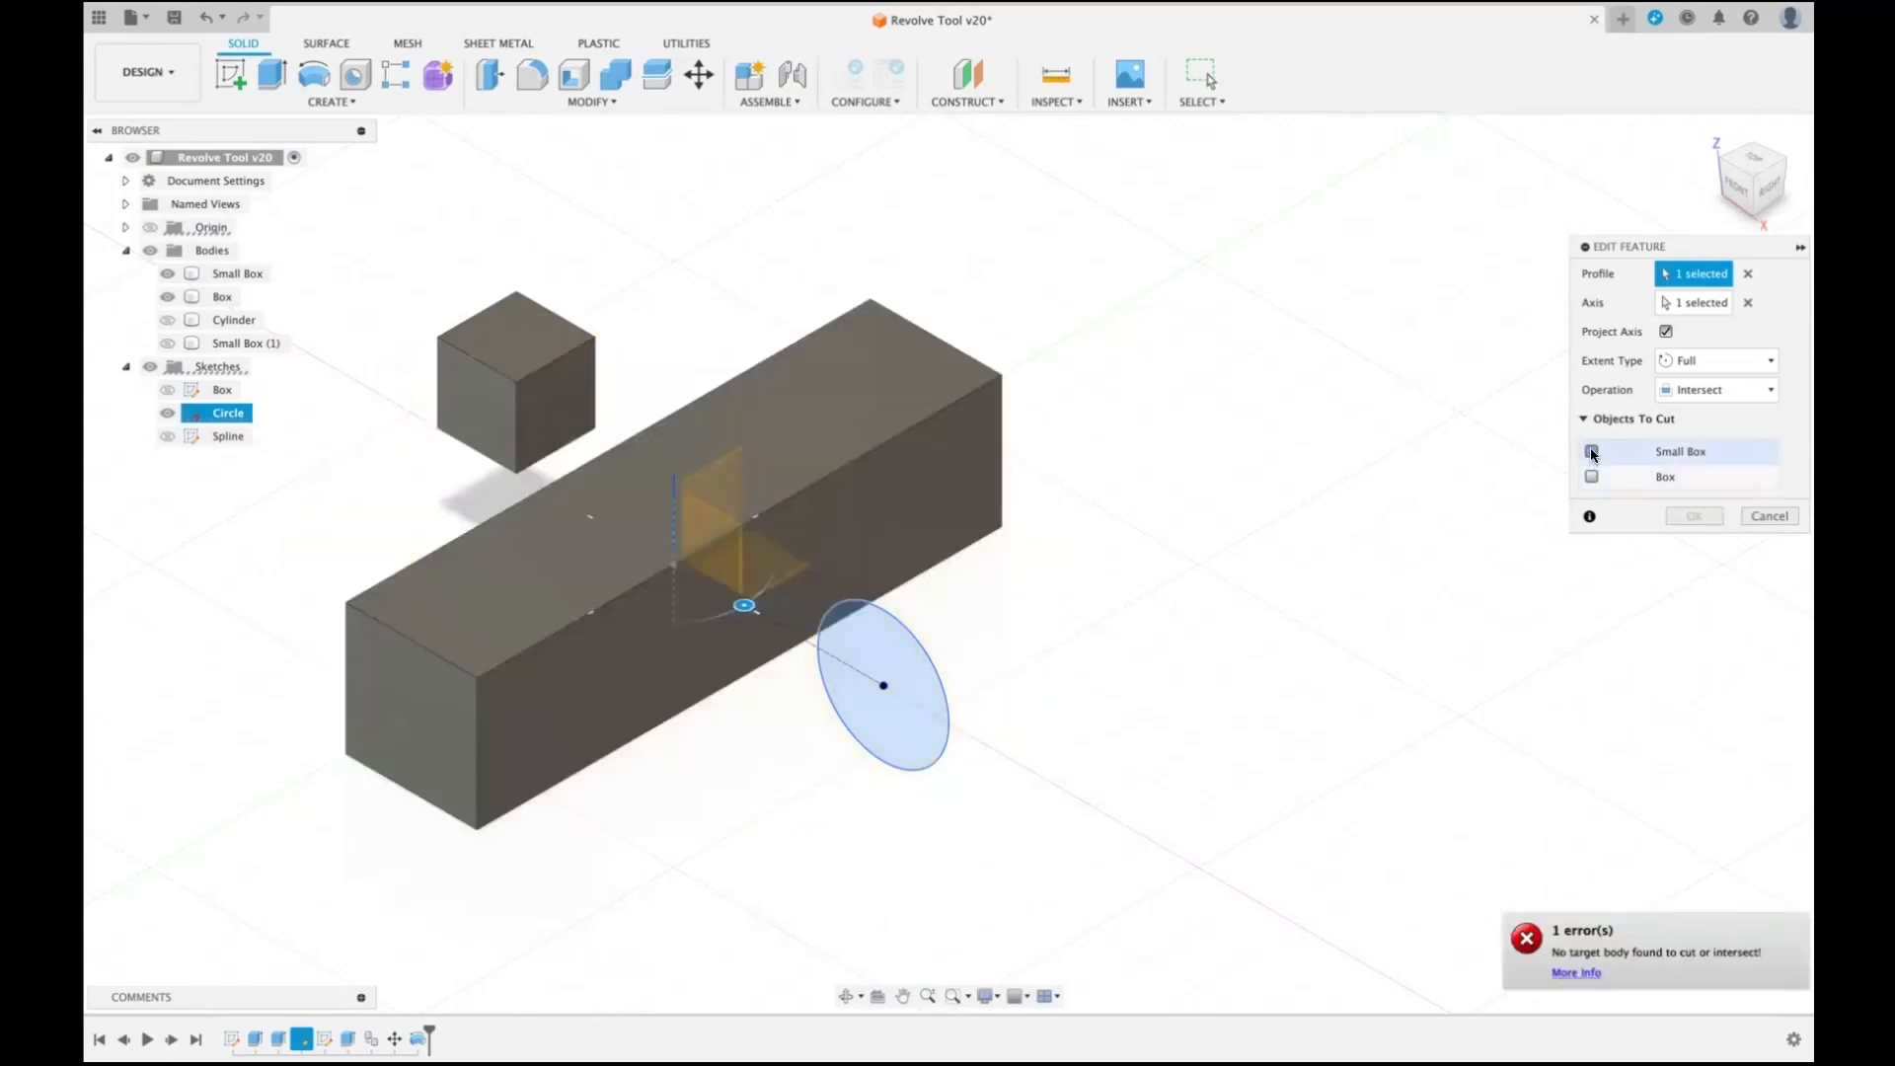
pyautogui.click(1591, 452)
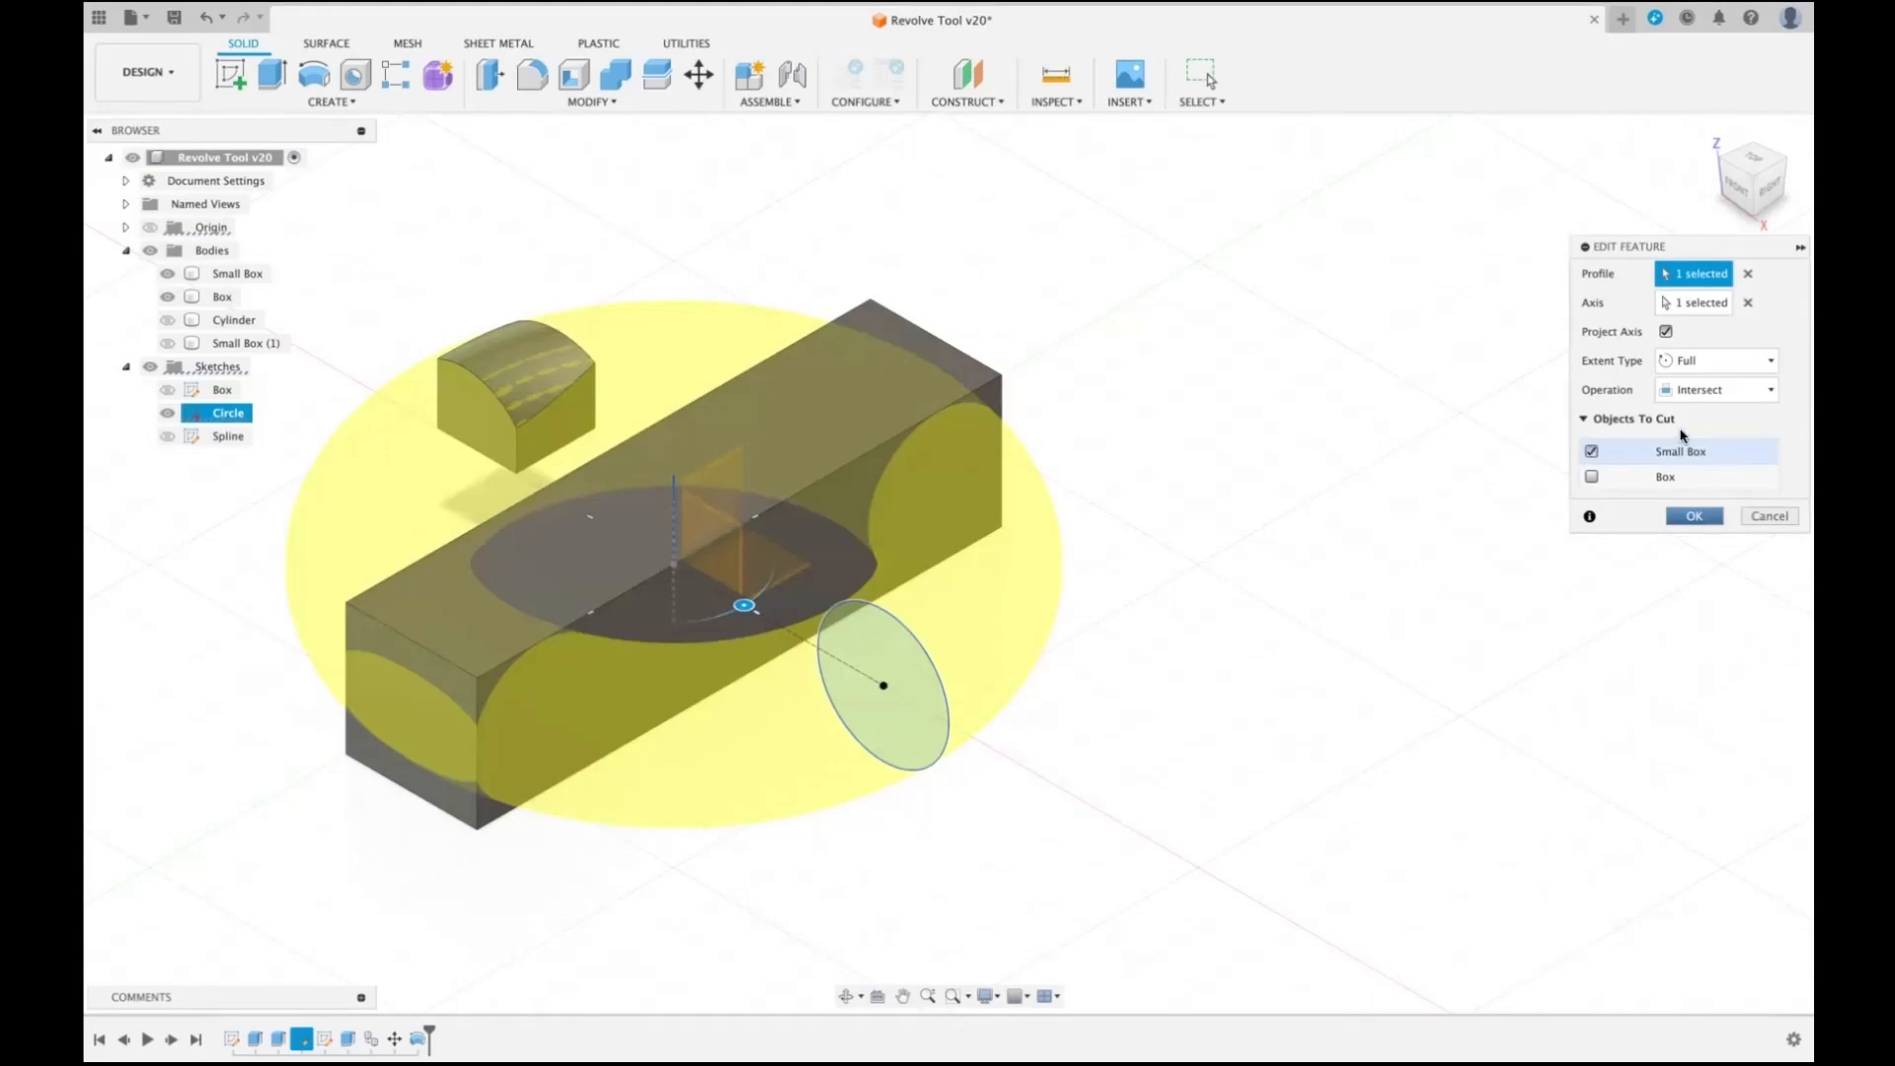
# - Switch the revolve to the Cut operation with only the Box body as the object to cut, and apply it
pyautogui.click(1773, 396)
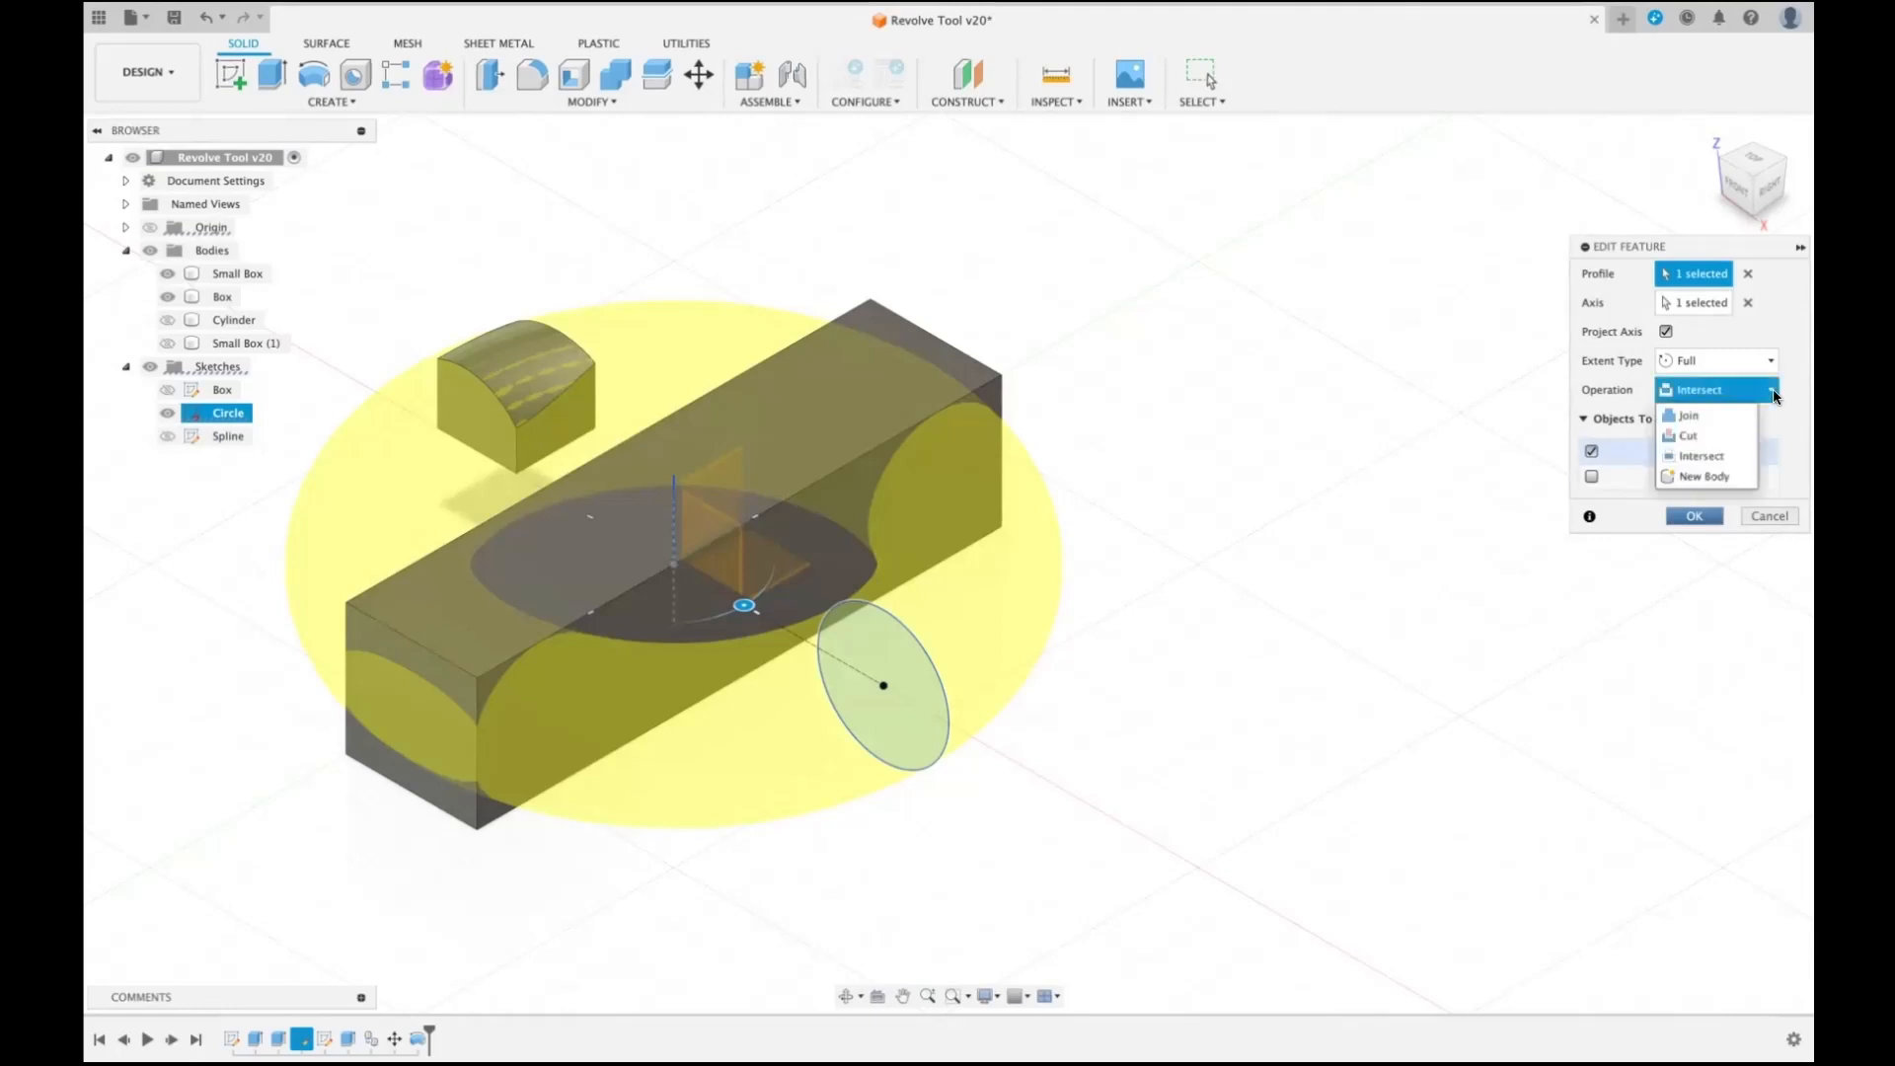
pyautogui.click(1708, 434)
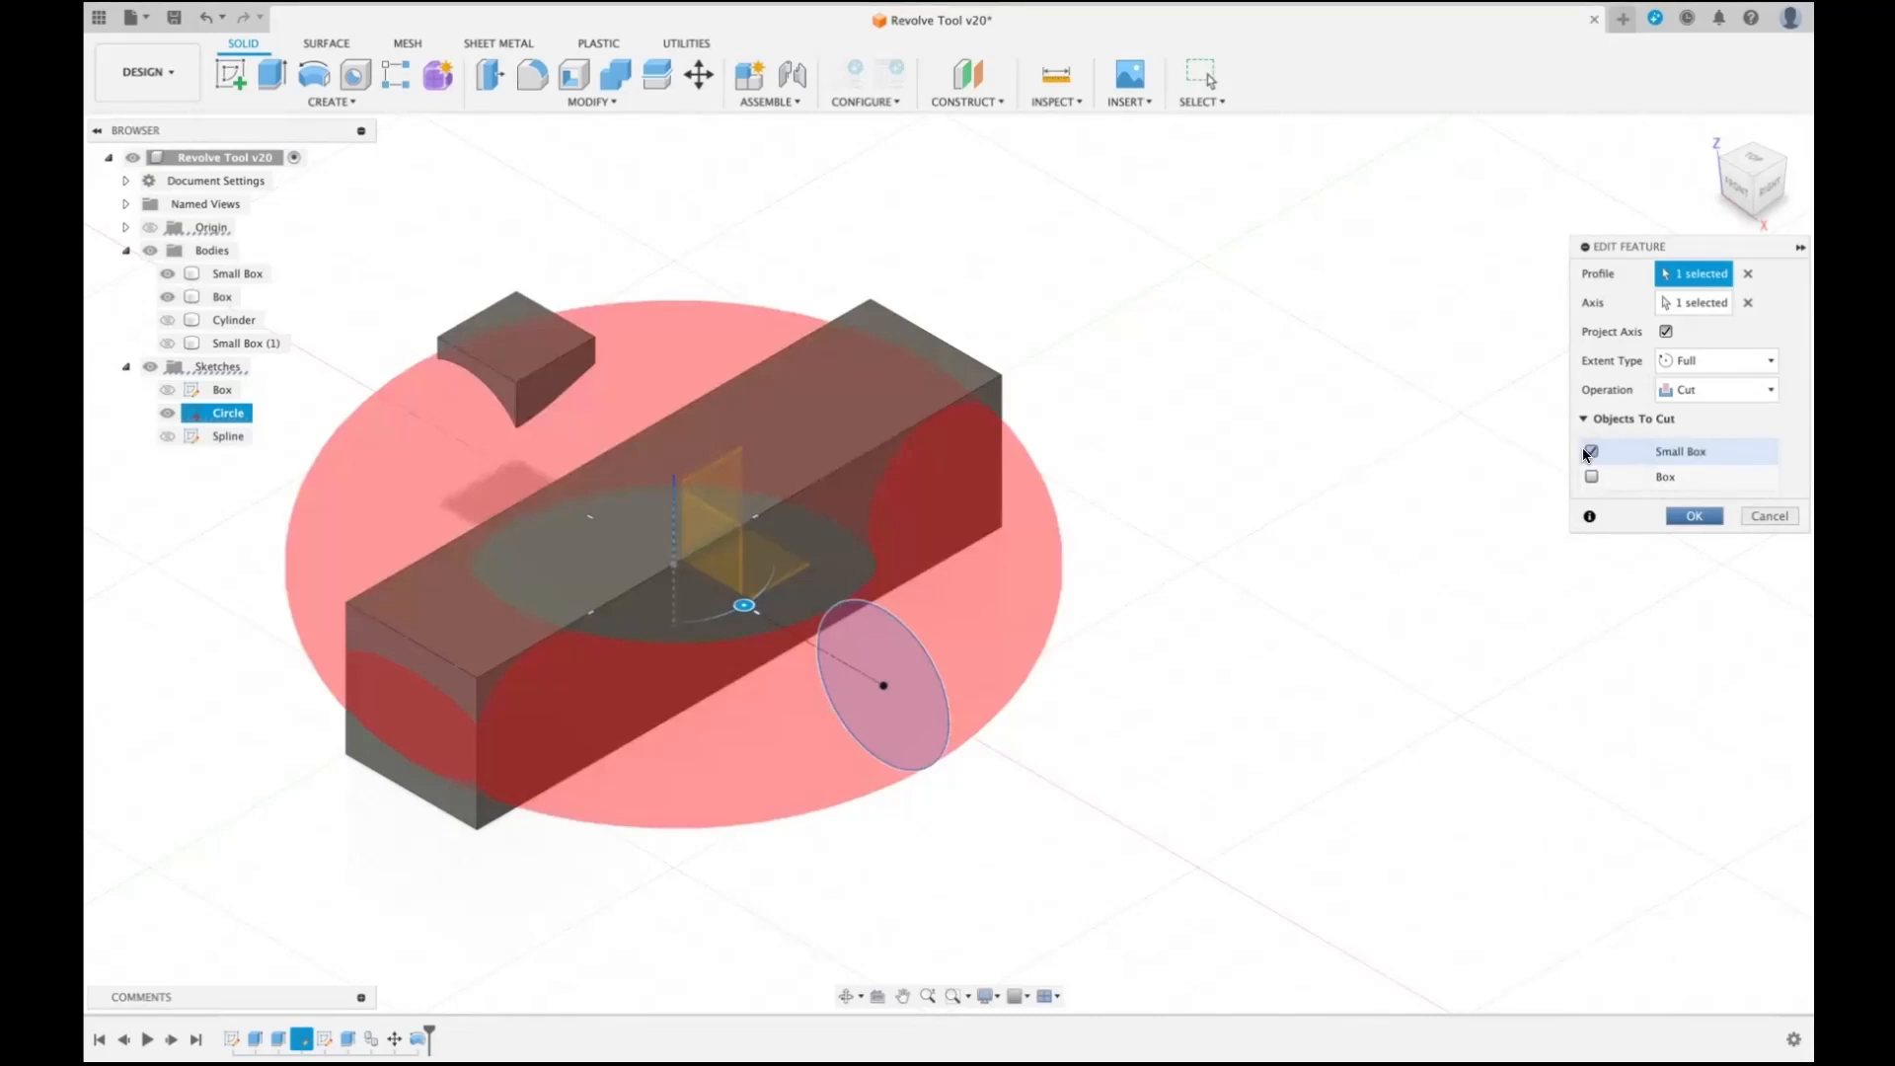
pyautogui.click(1589, 477)
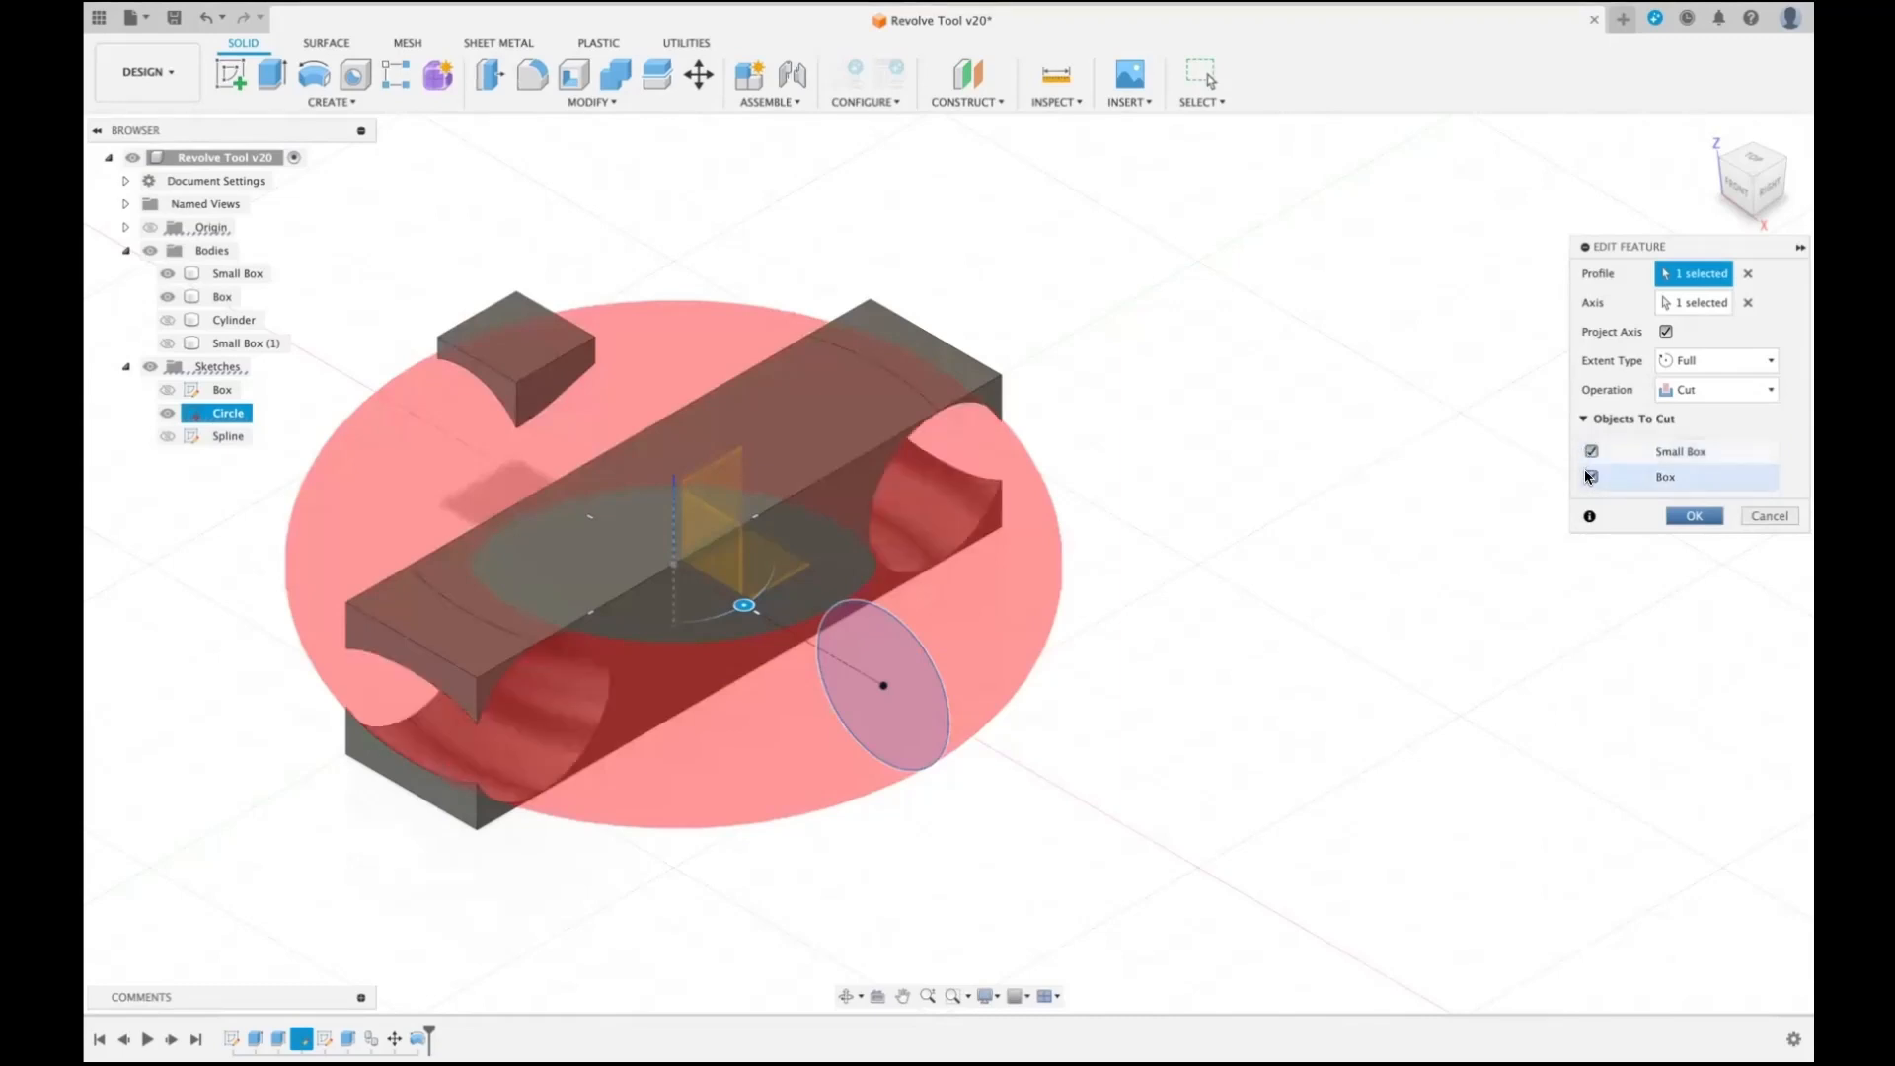
pyautogui.click(1591, 452)
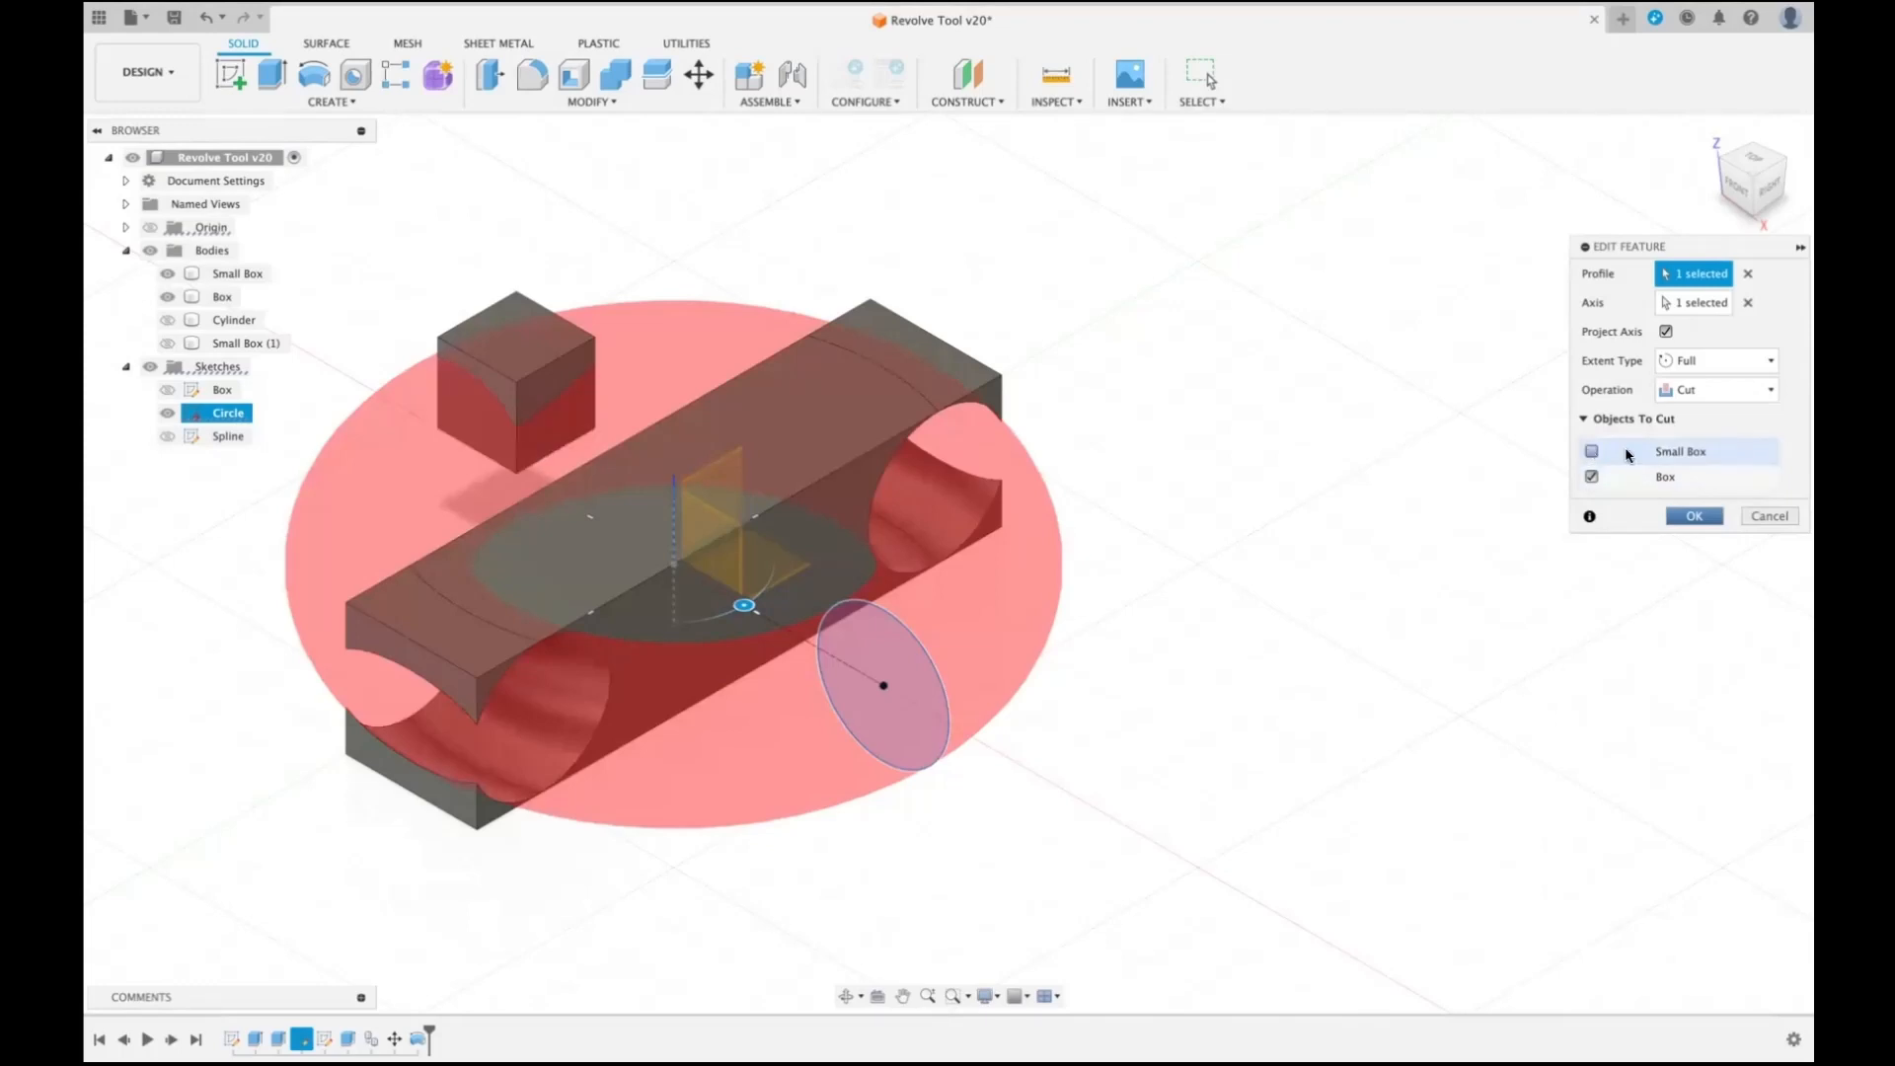
pyautogui.click(1694, 516)
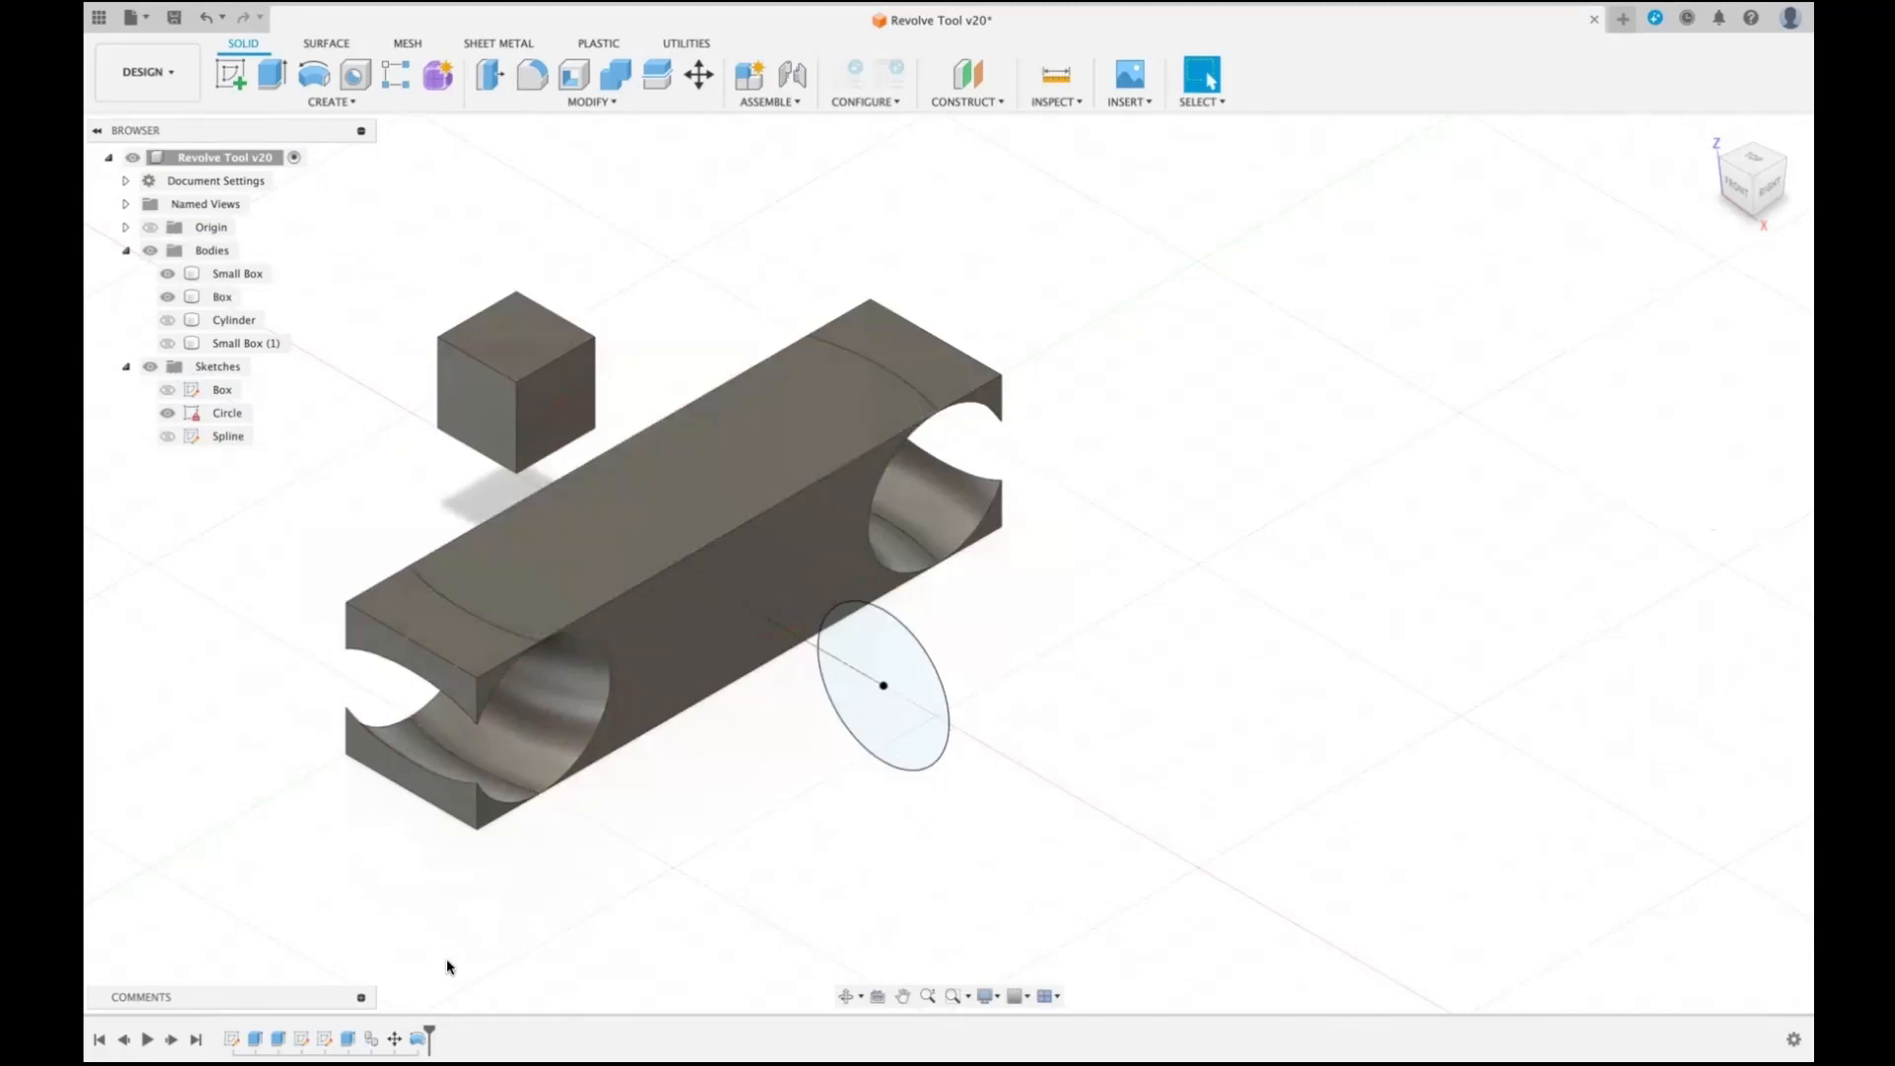
# - Roll the history back before the revolve cut, delete that feature, and show the Cylinder body in place of the Circle sketch
pyautogui.moveTo(401, 1026); pyautogui.dragTo(406, 1028)
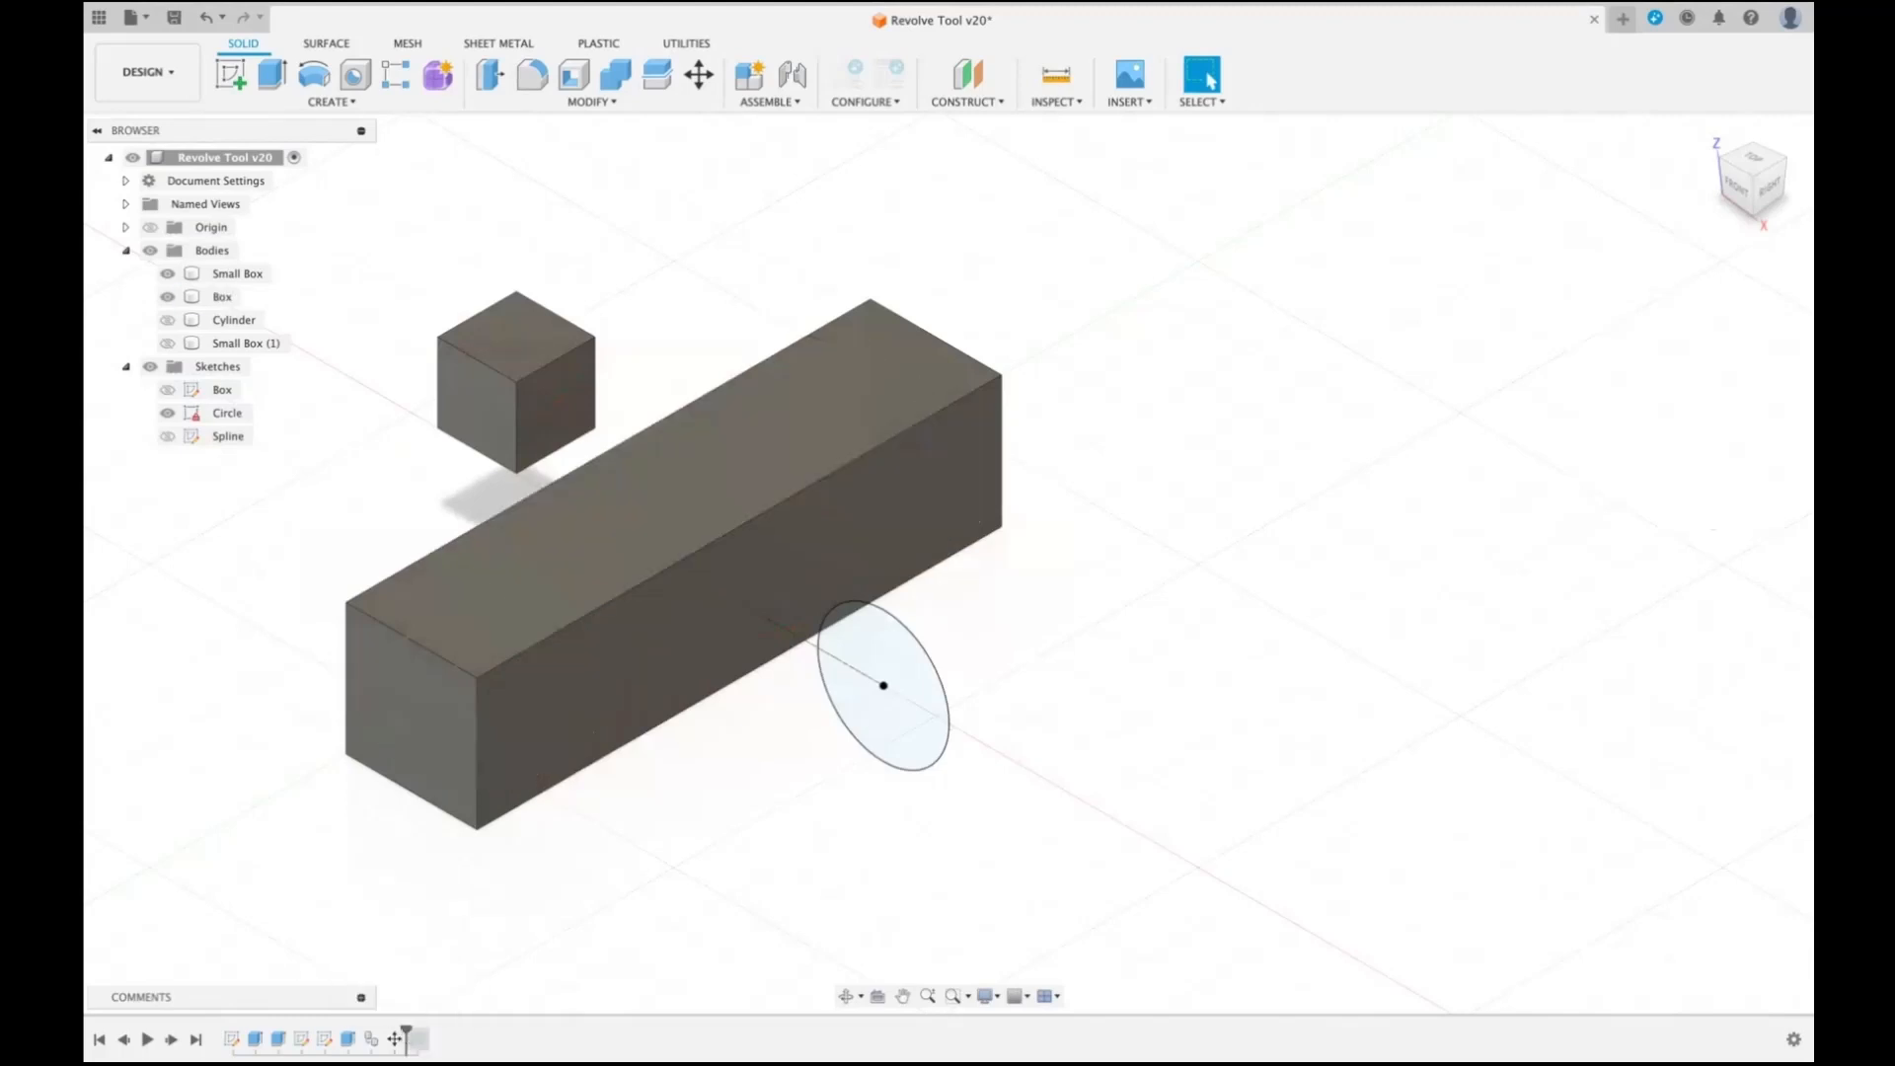
pyautogui.rightClick(413, 1035)
pyautogui.click(511, 956)
pyautogui.click(167, 319)
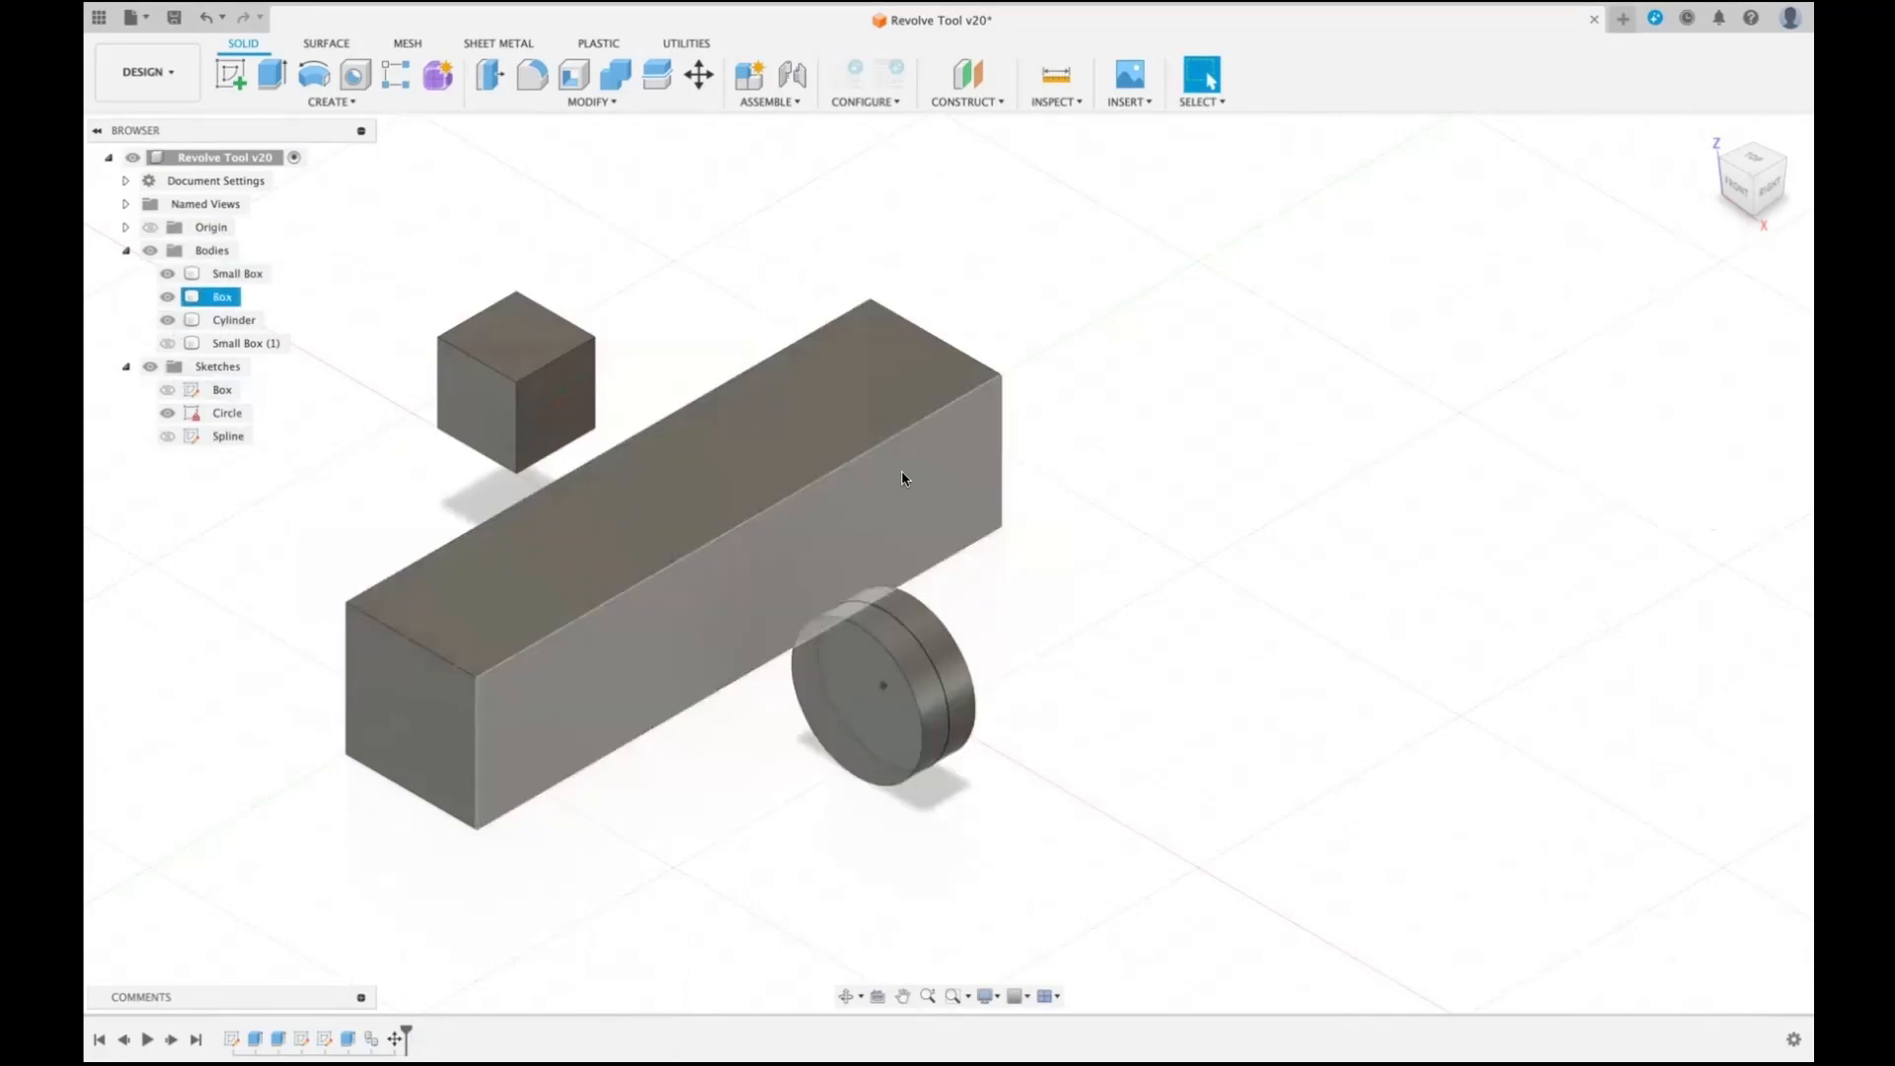
pyautogui.click(167, 413)
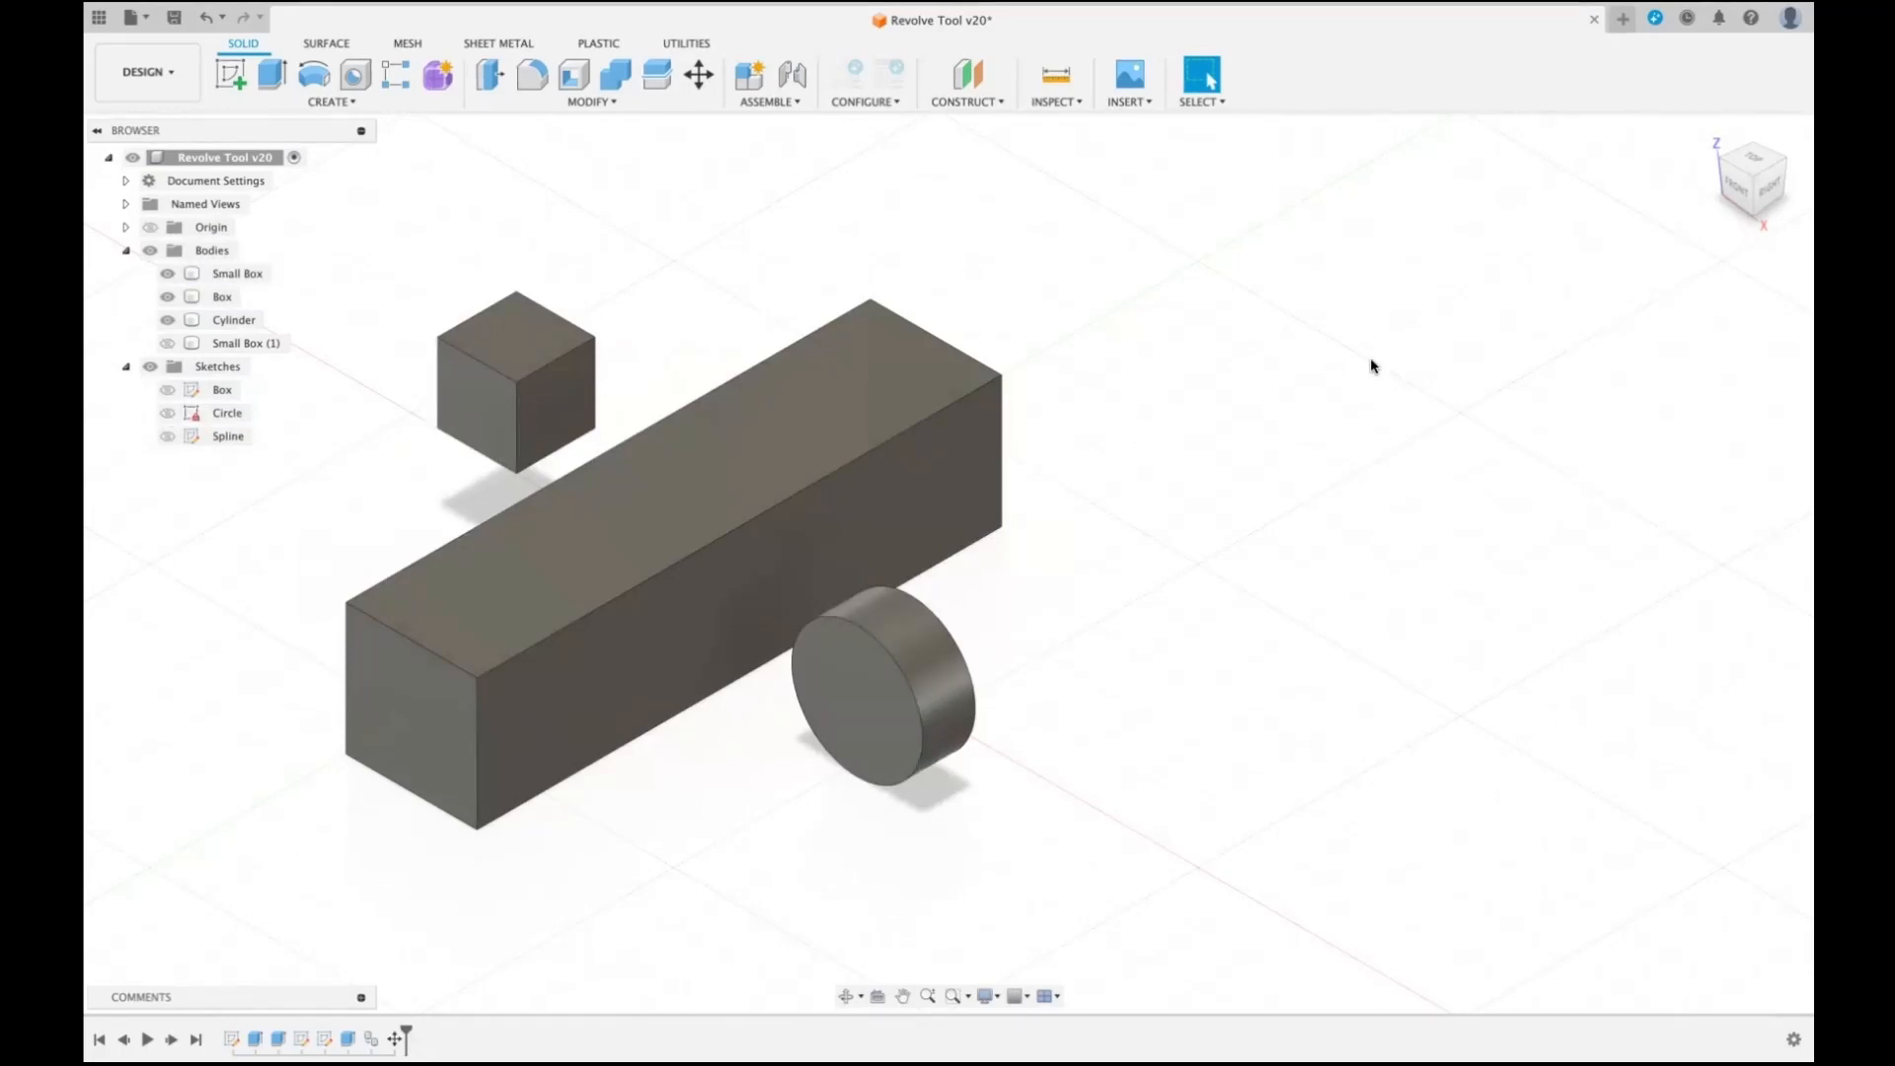
# - Set up a Partial revolve of Small Box's top face about that face's front edge, with an angle of 155 degrees
pyautogui.press('r')
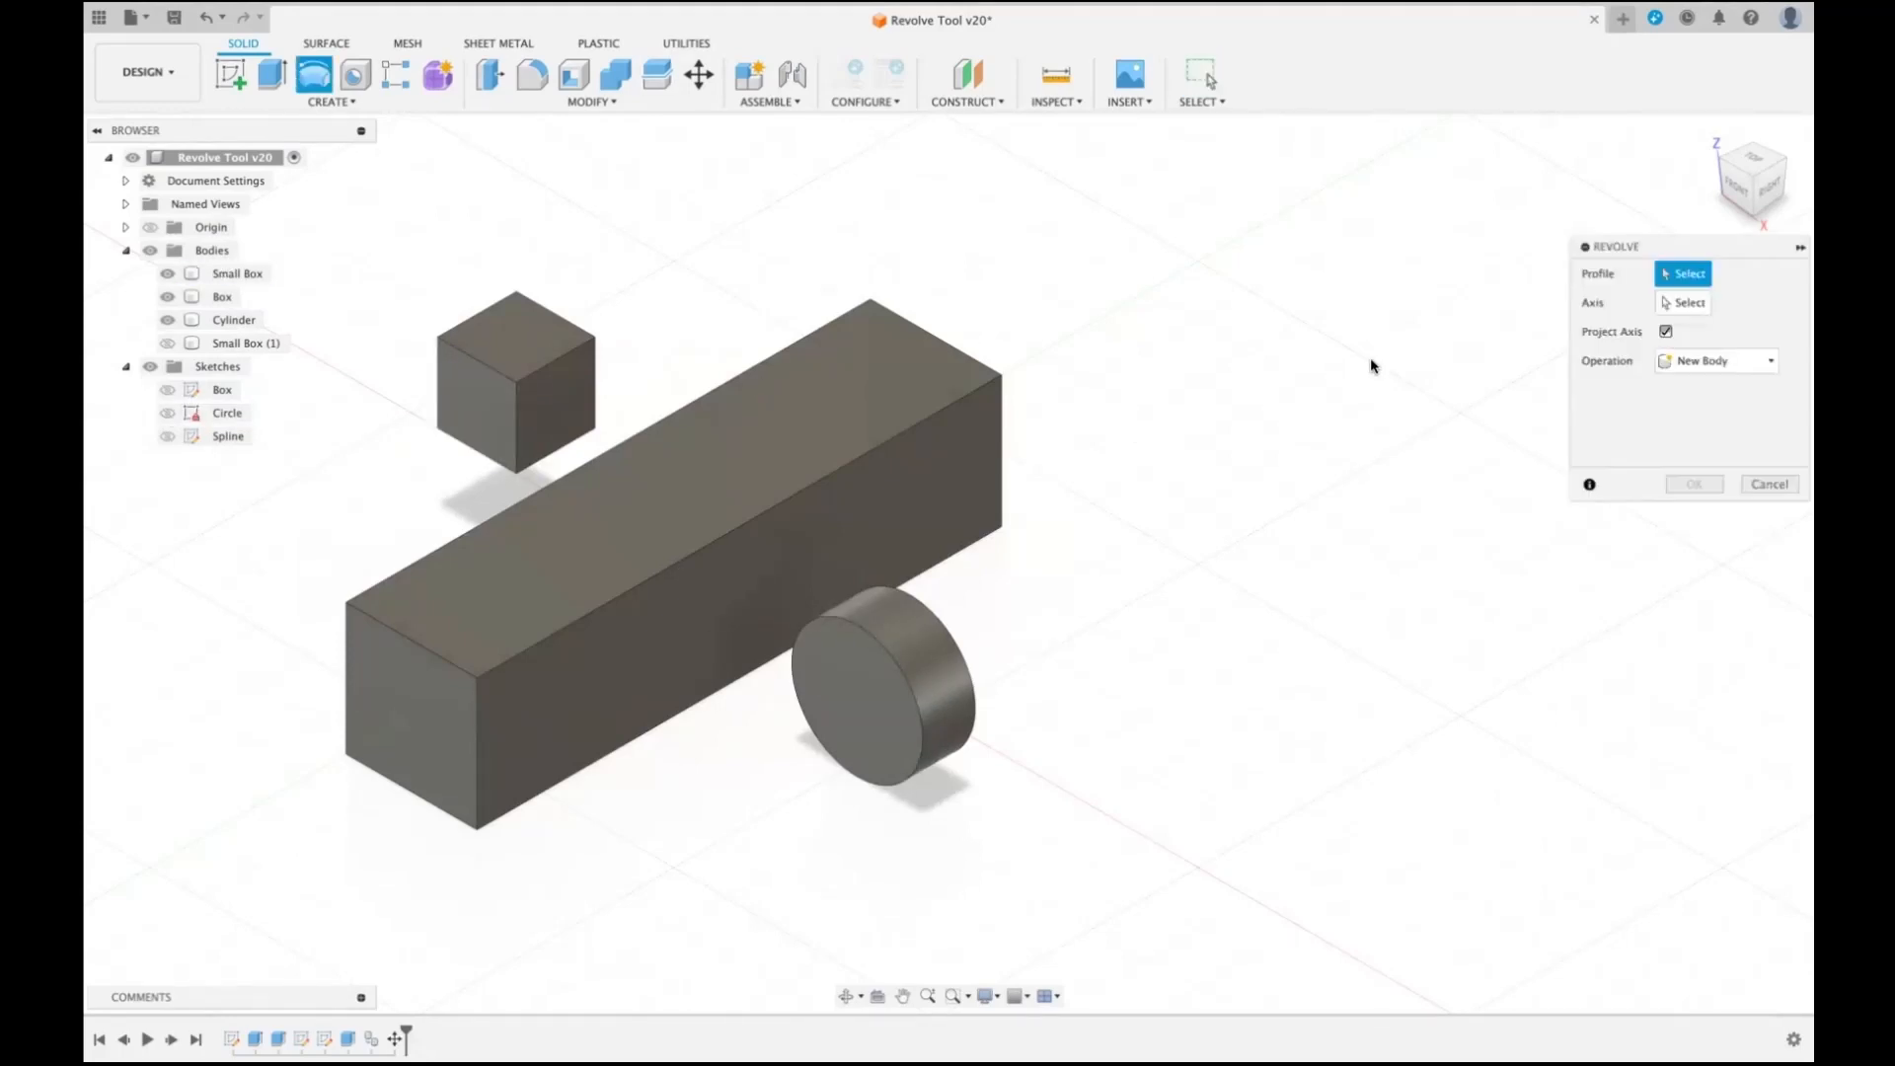
pyautogui.click(518, 322)
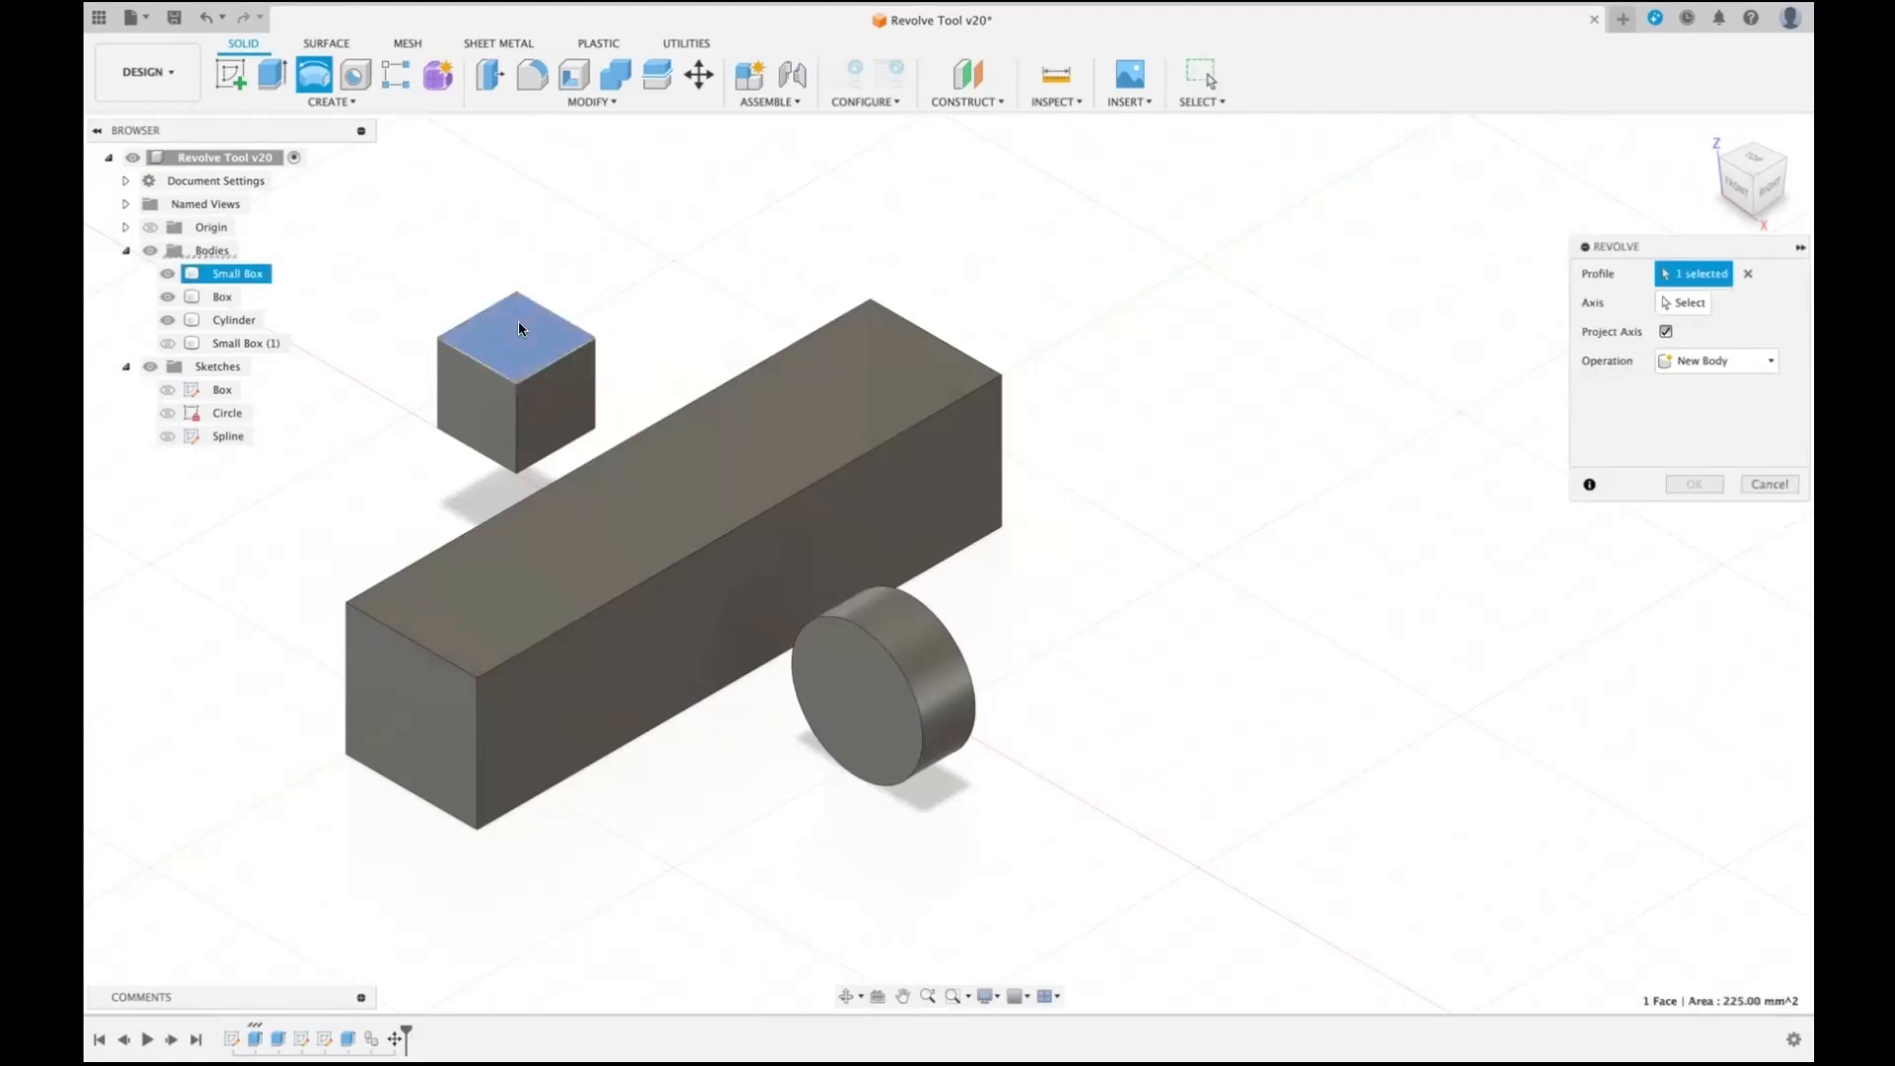
pyautogui.click(1664, 301)
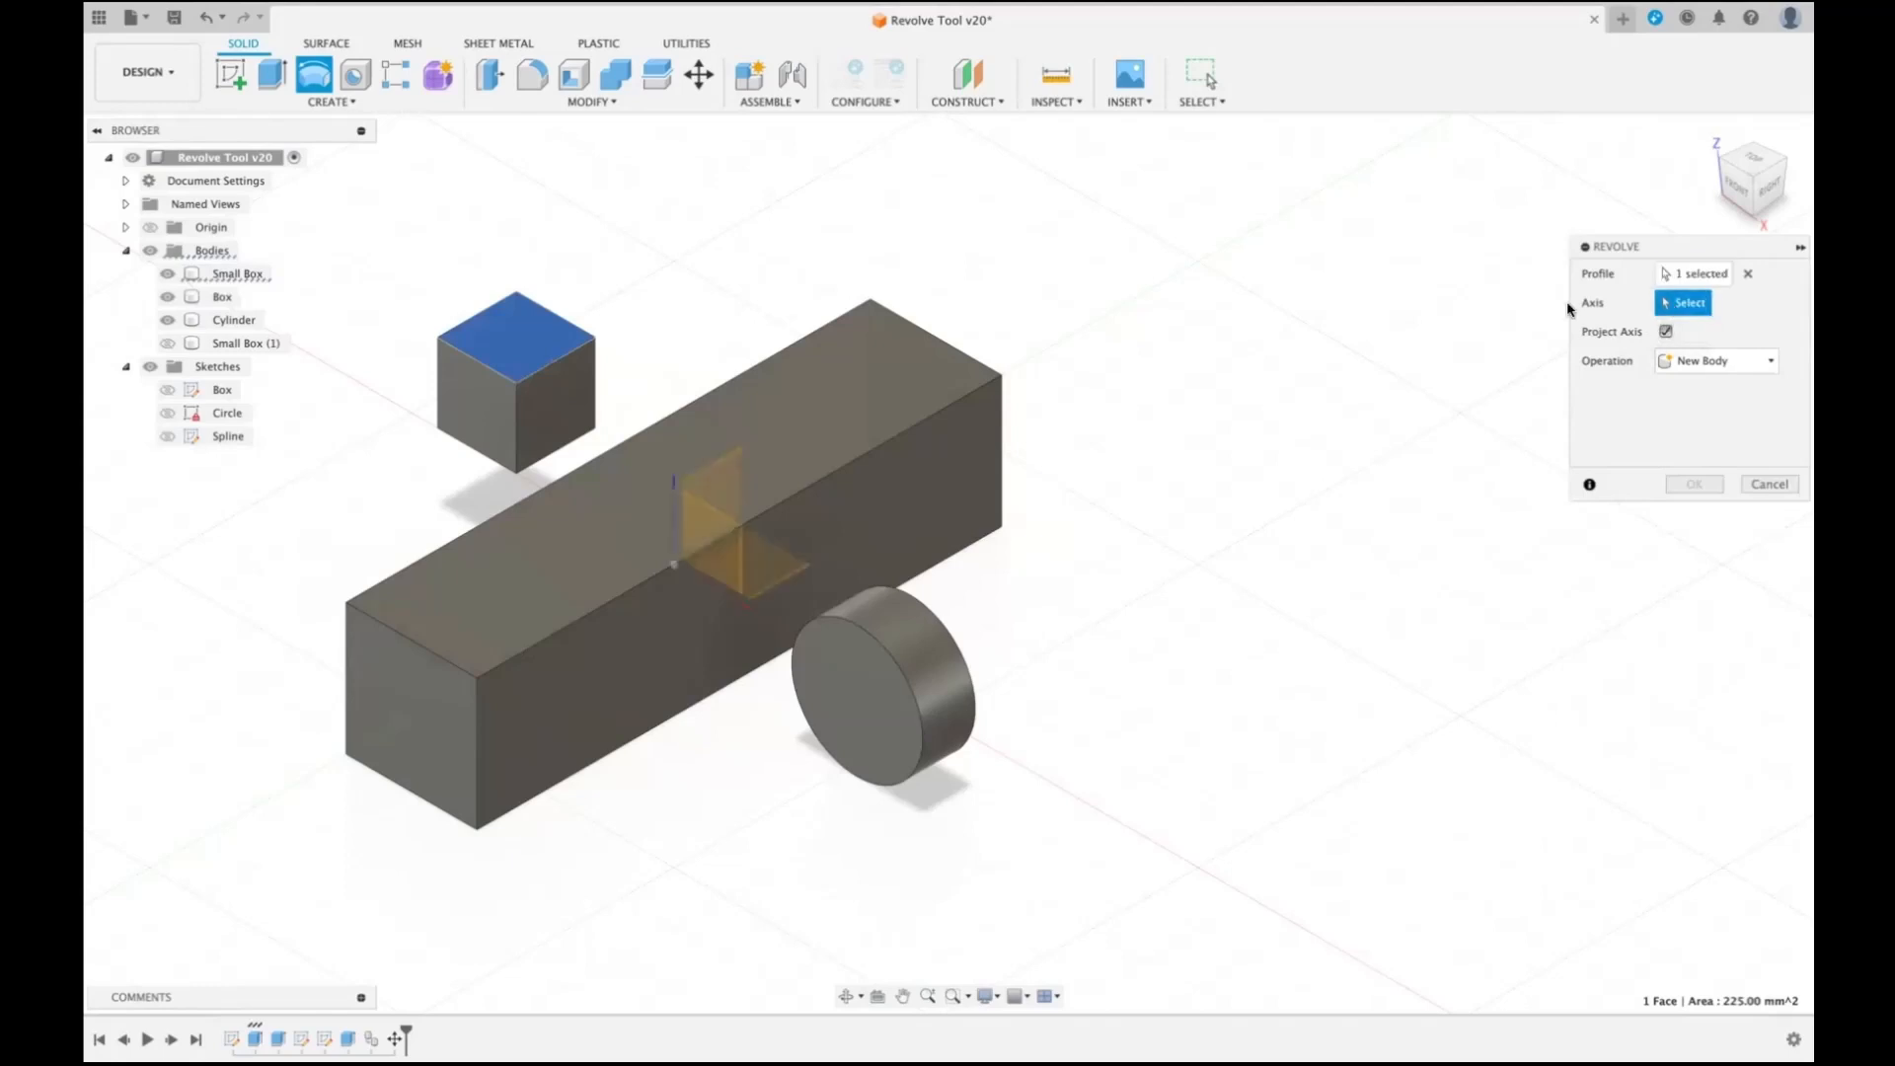
pyautogui.click(477, 363)
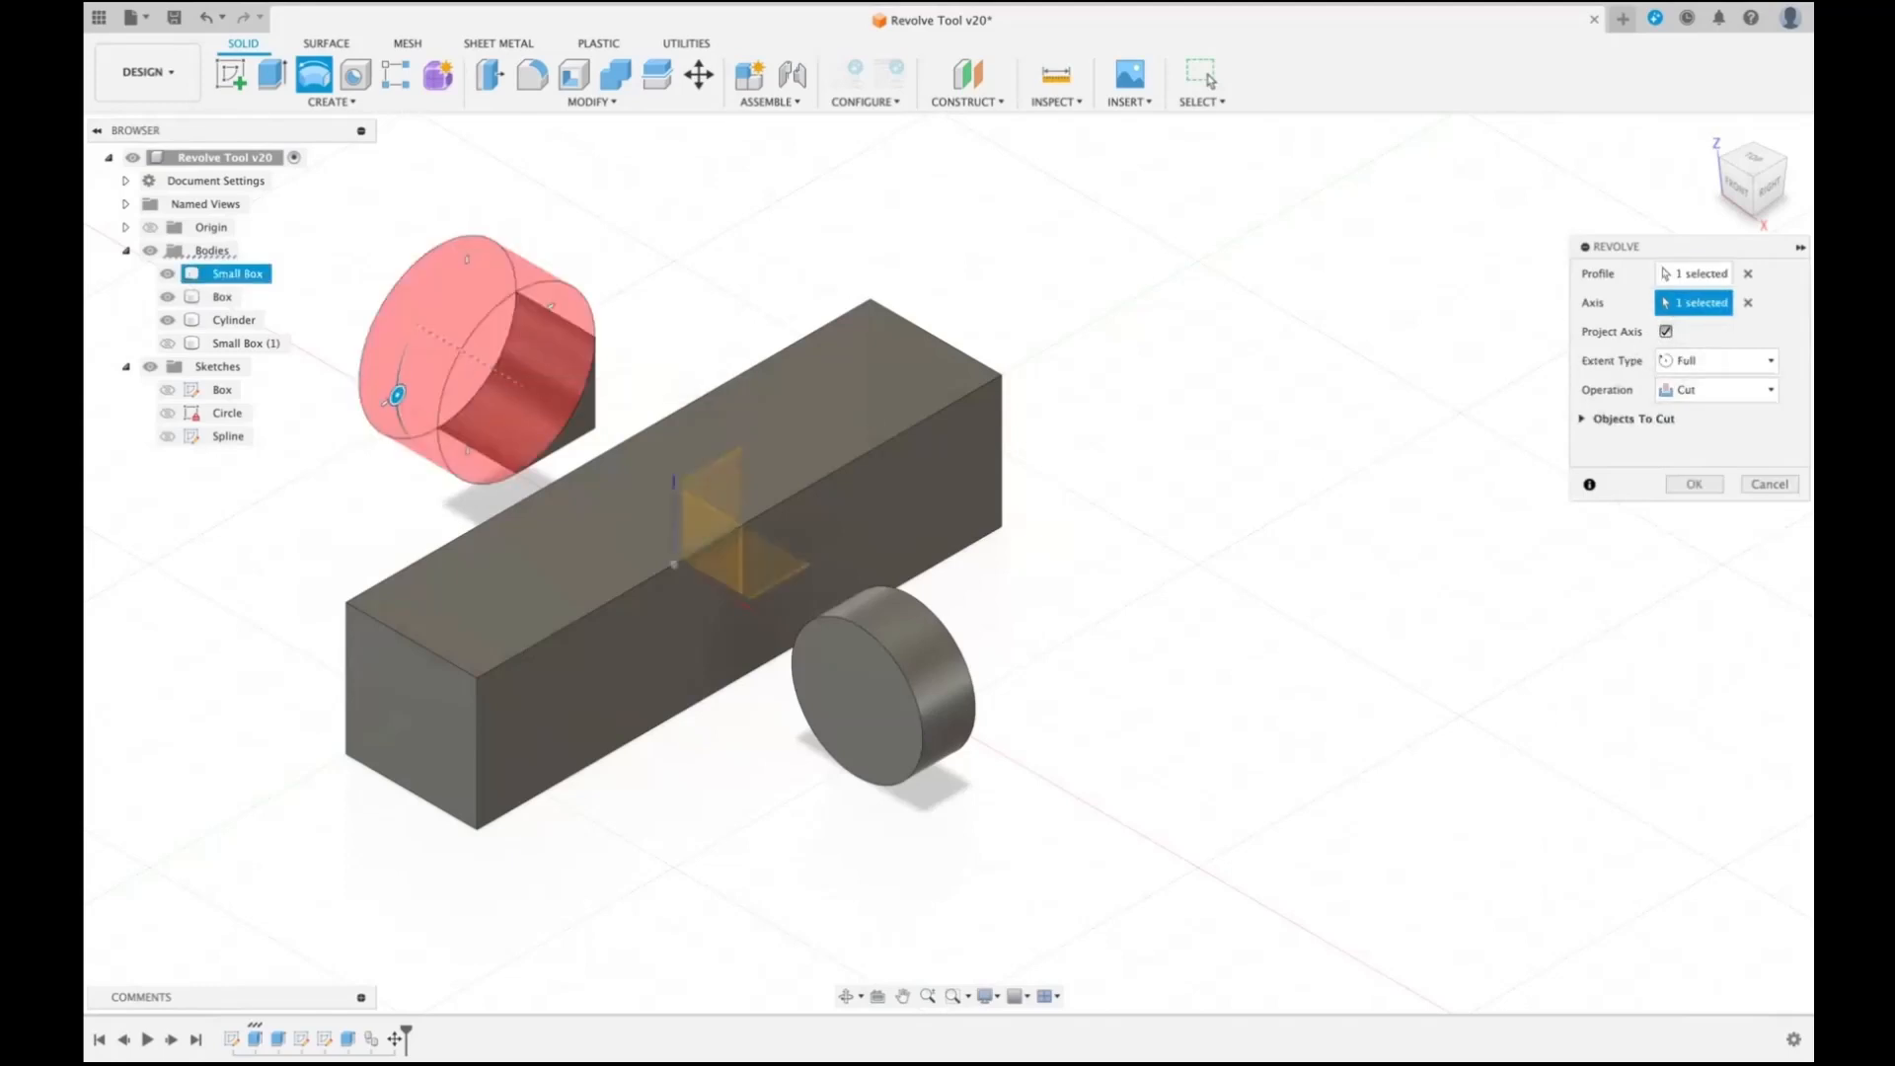
pyautogui.click(1773, 361)
pyautogui.click(1709, 382)
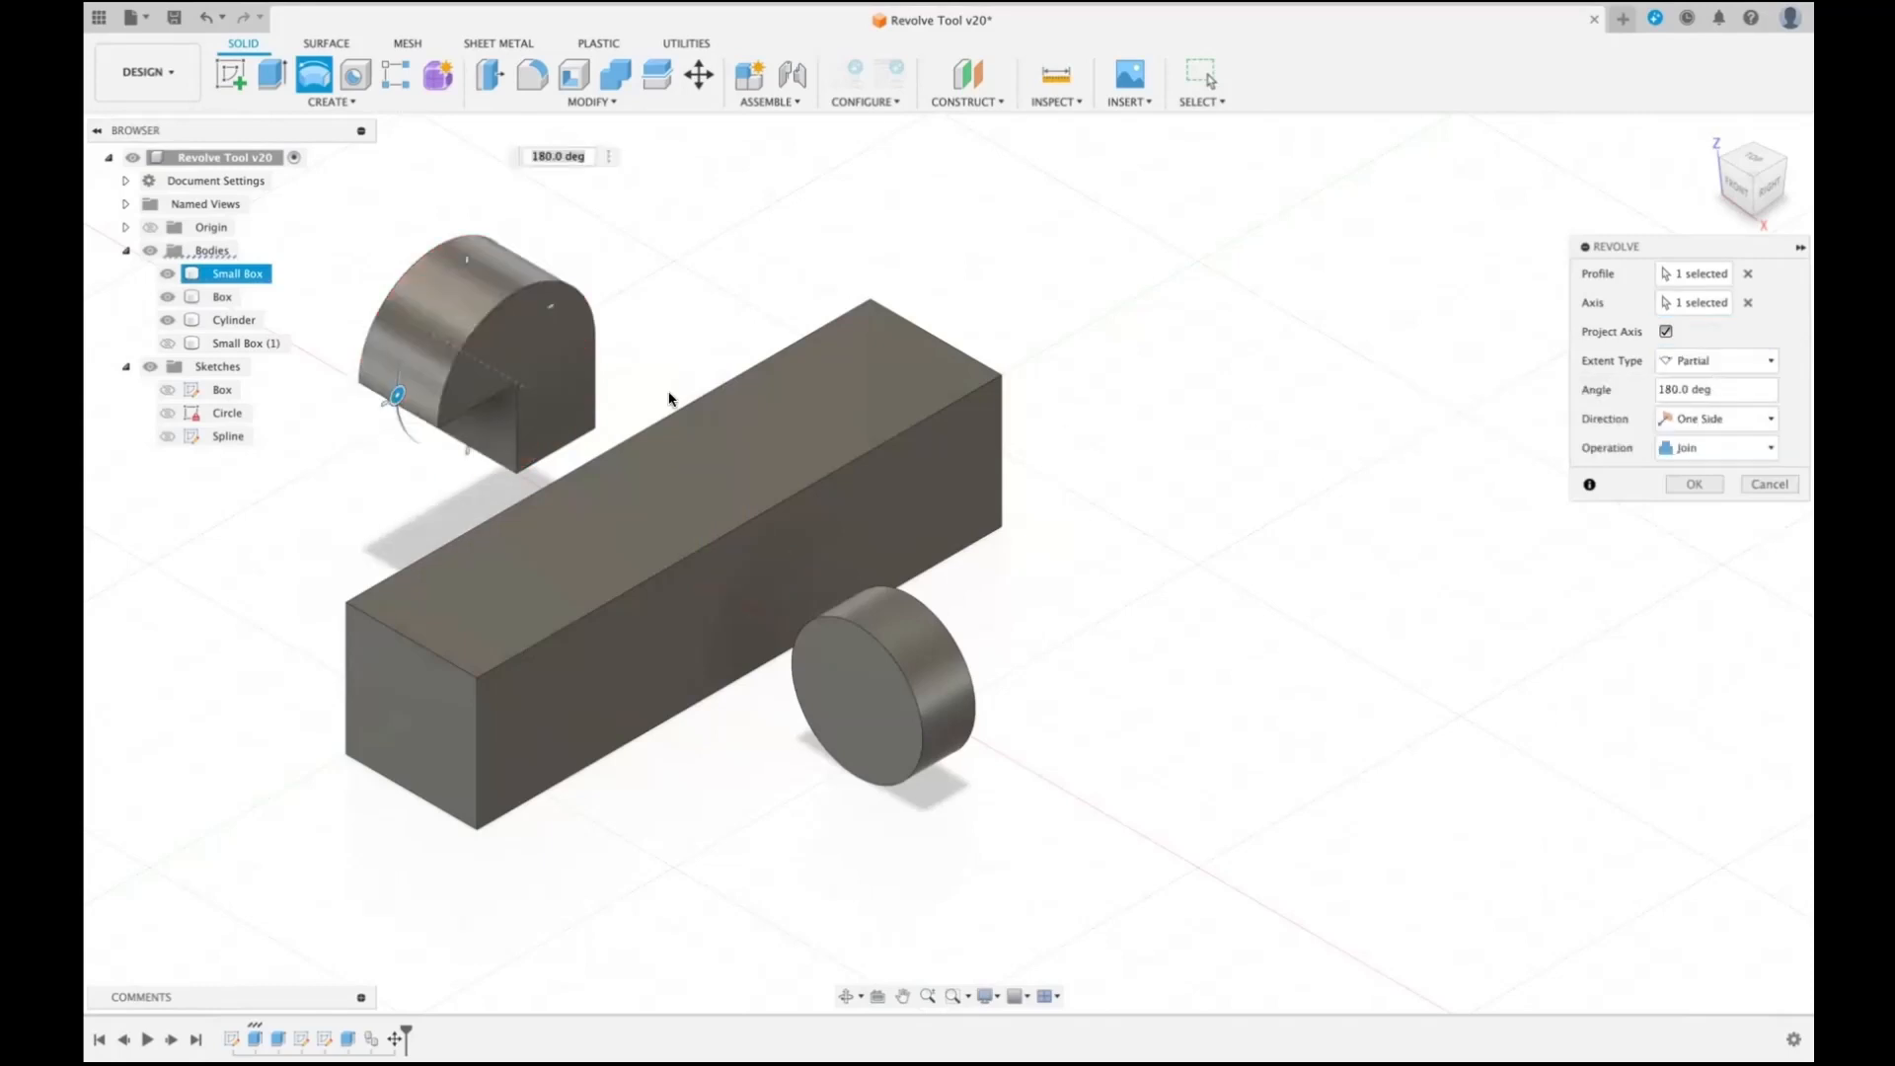
pyautogui.moveTo(397, 396); pyautogui.dragTo(426, 358)
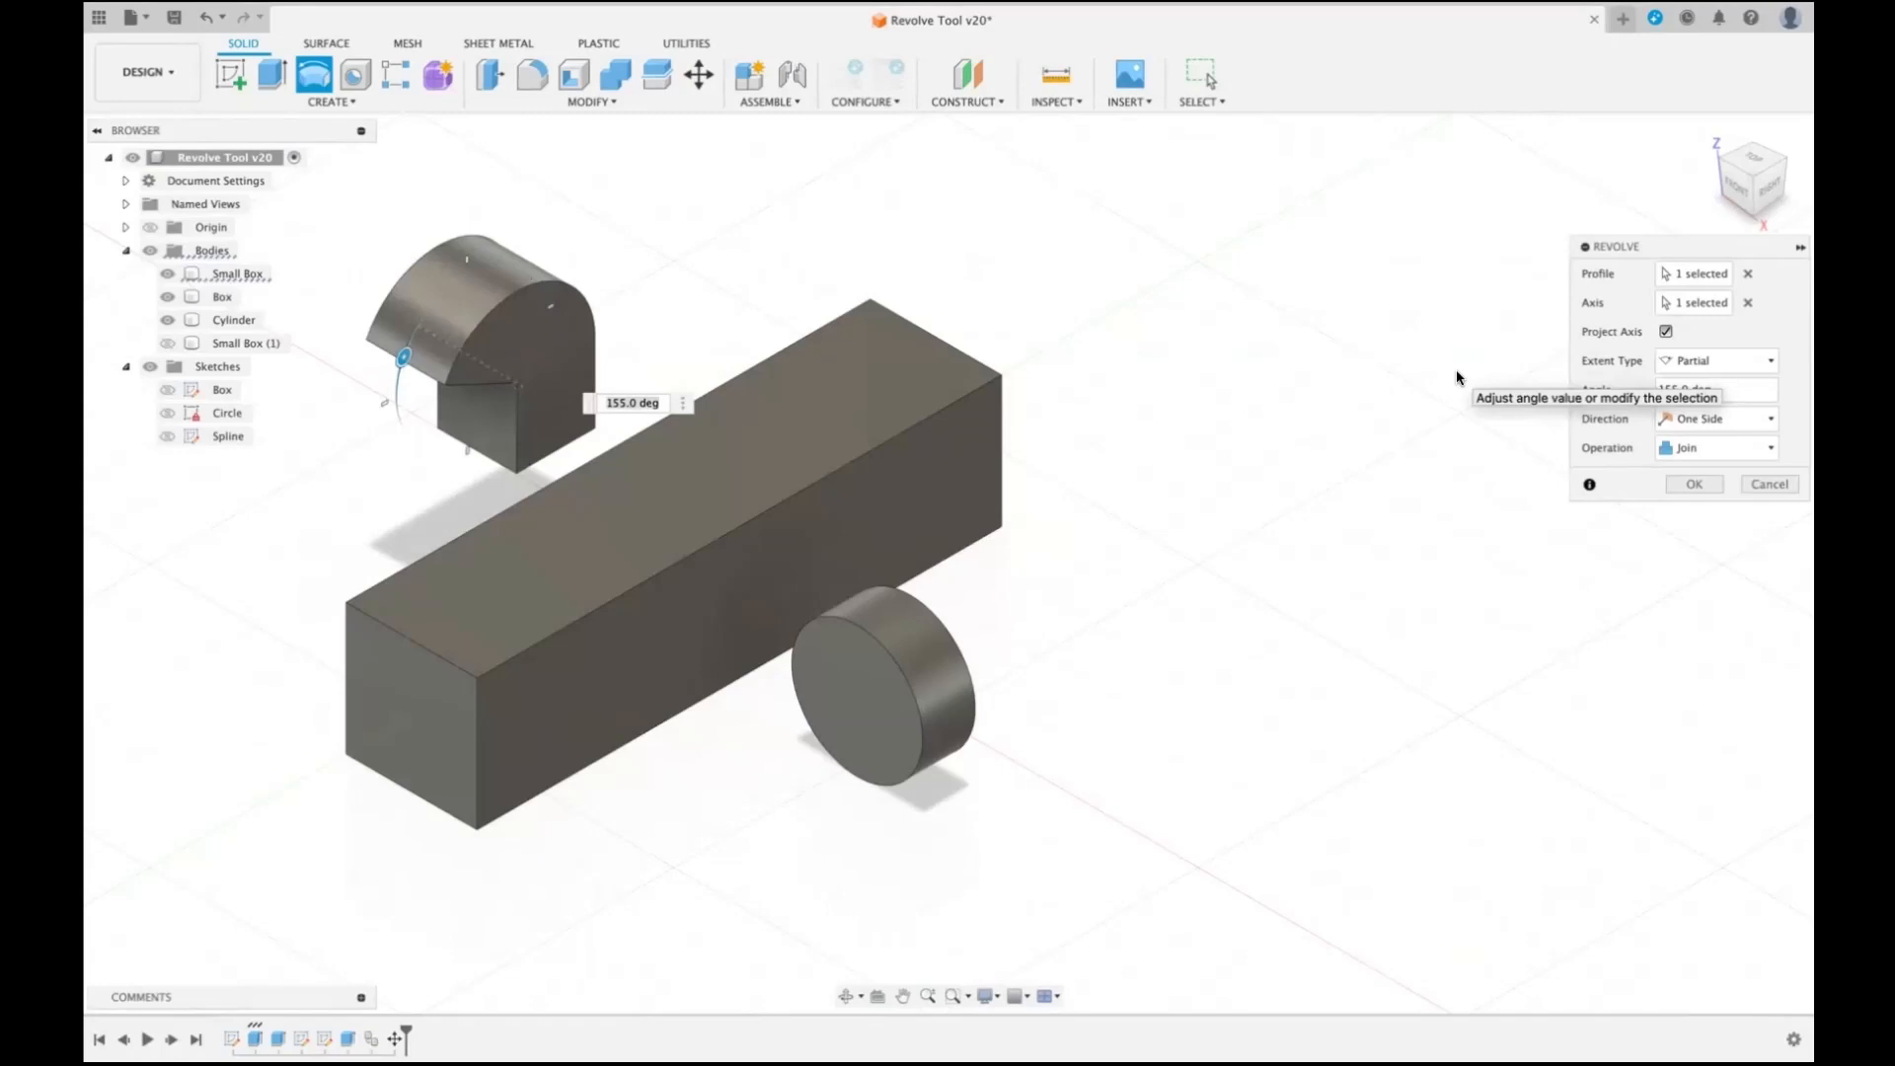
# - Replace the revolve profile with the Box's top face, use the Cylinder's round face as the axis, and turn off Project Axis
pyautogui.click(1746, 276)
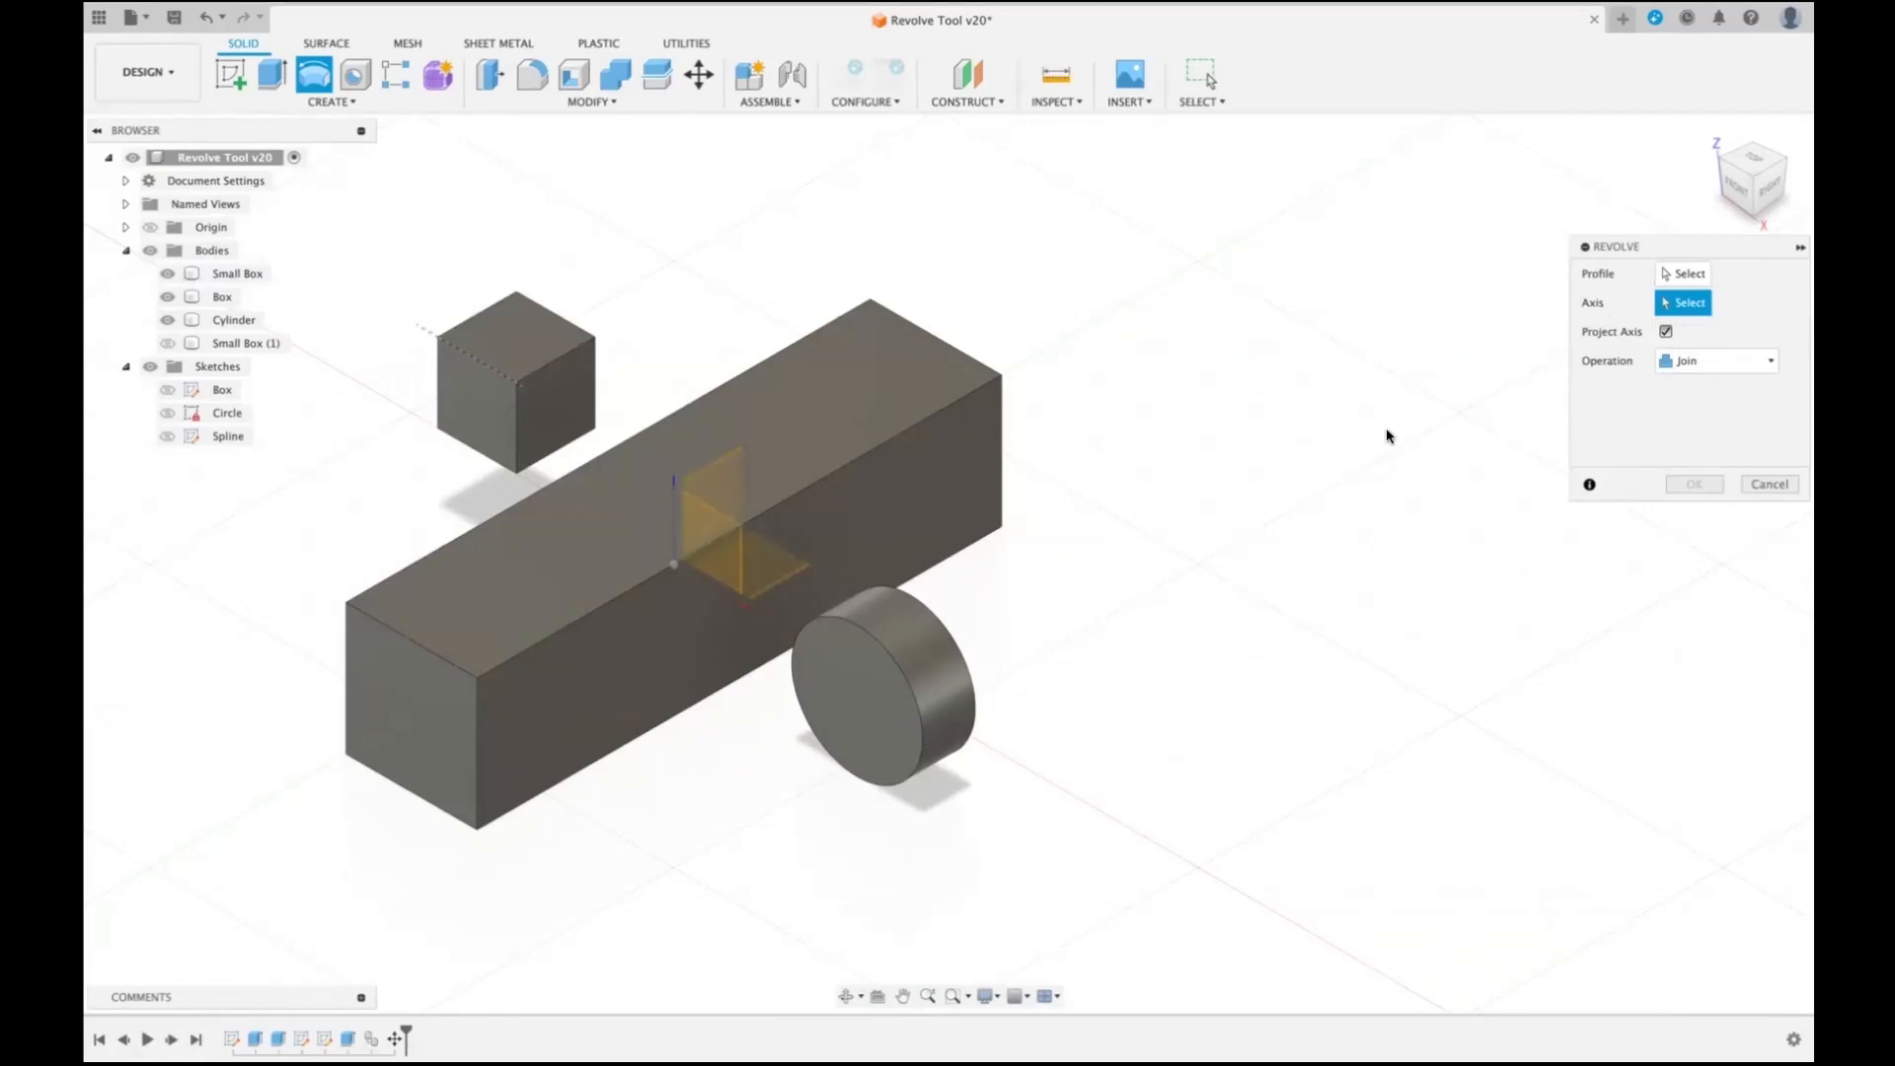
pyautogui.click(1684, 275)
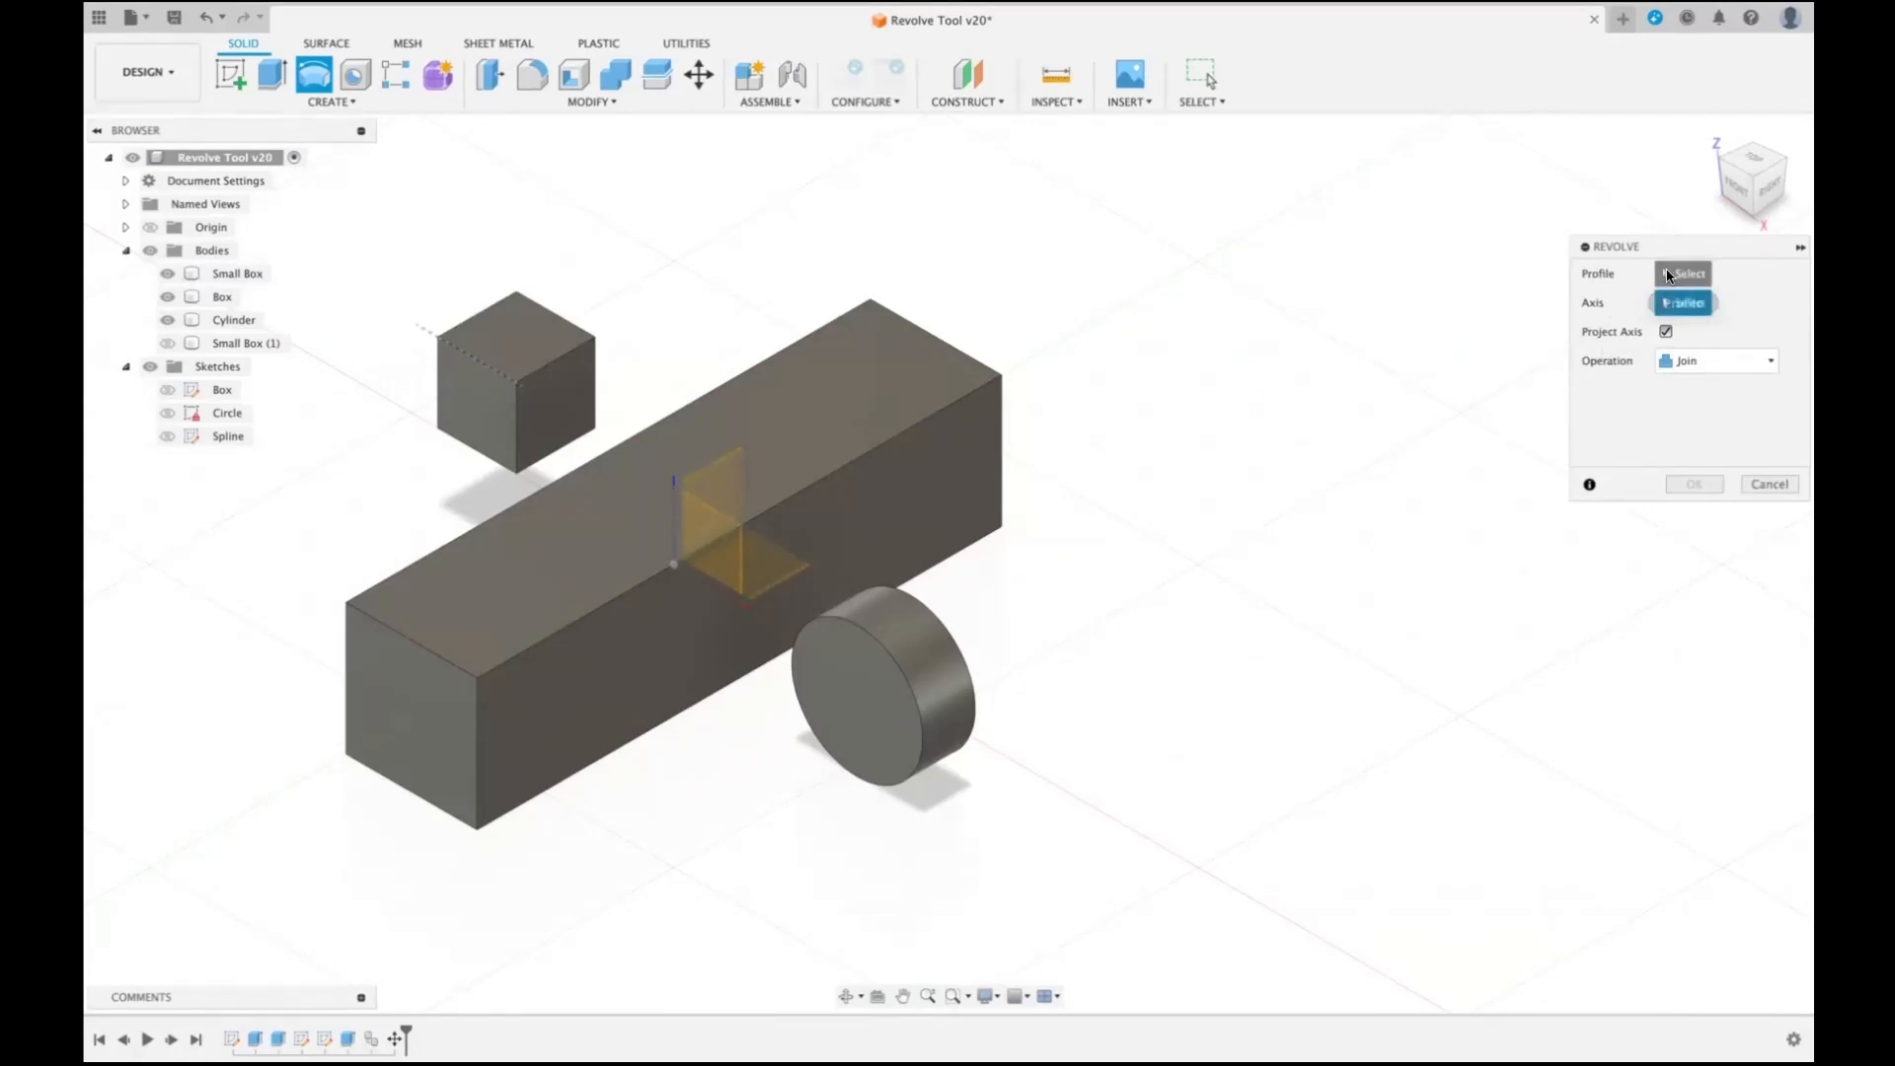
pyautogui.click(776, 407)
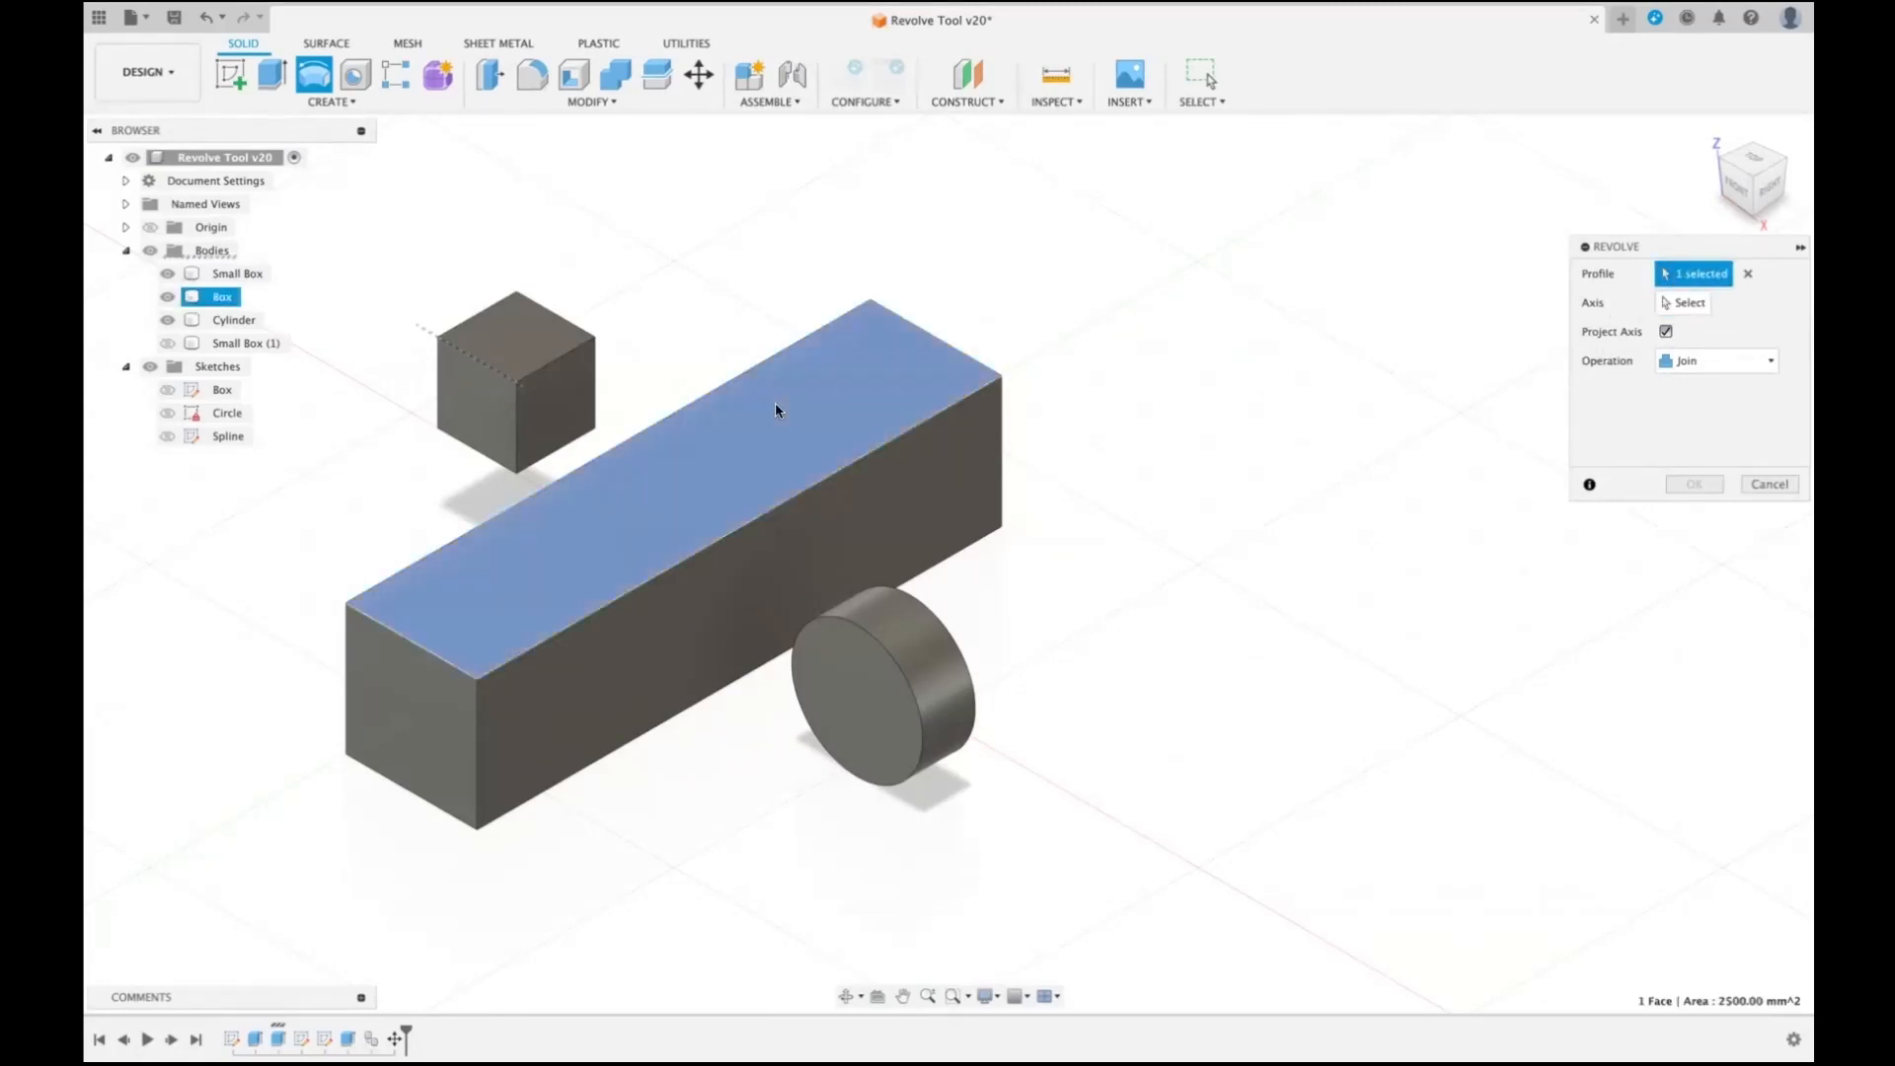
pyautogui.click(1684, 305)
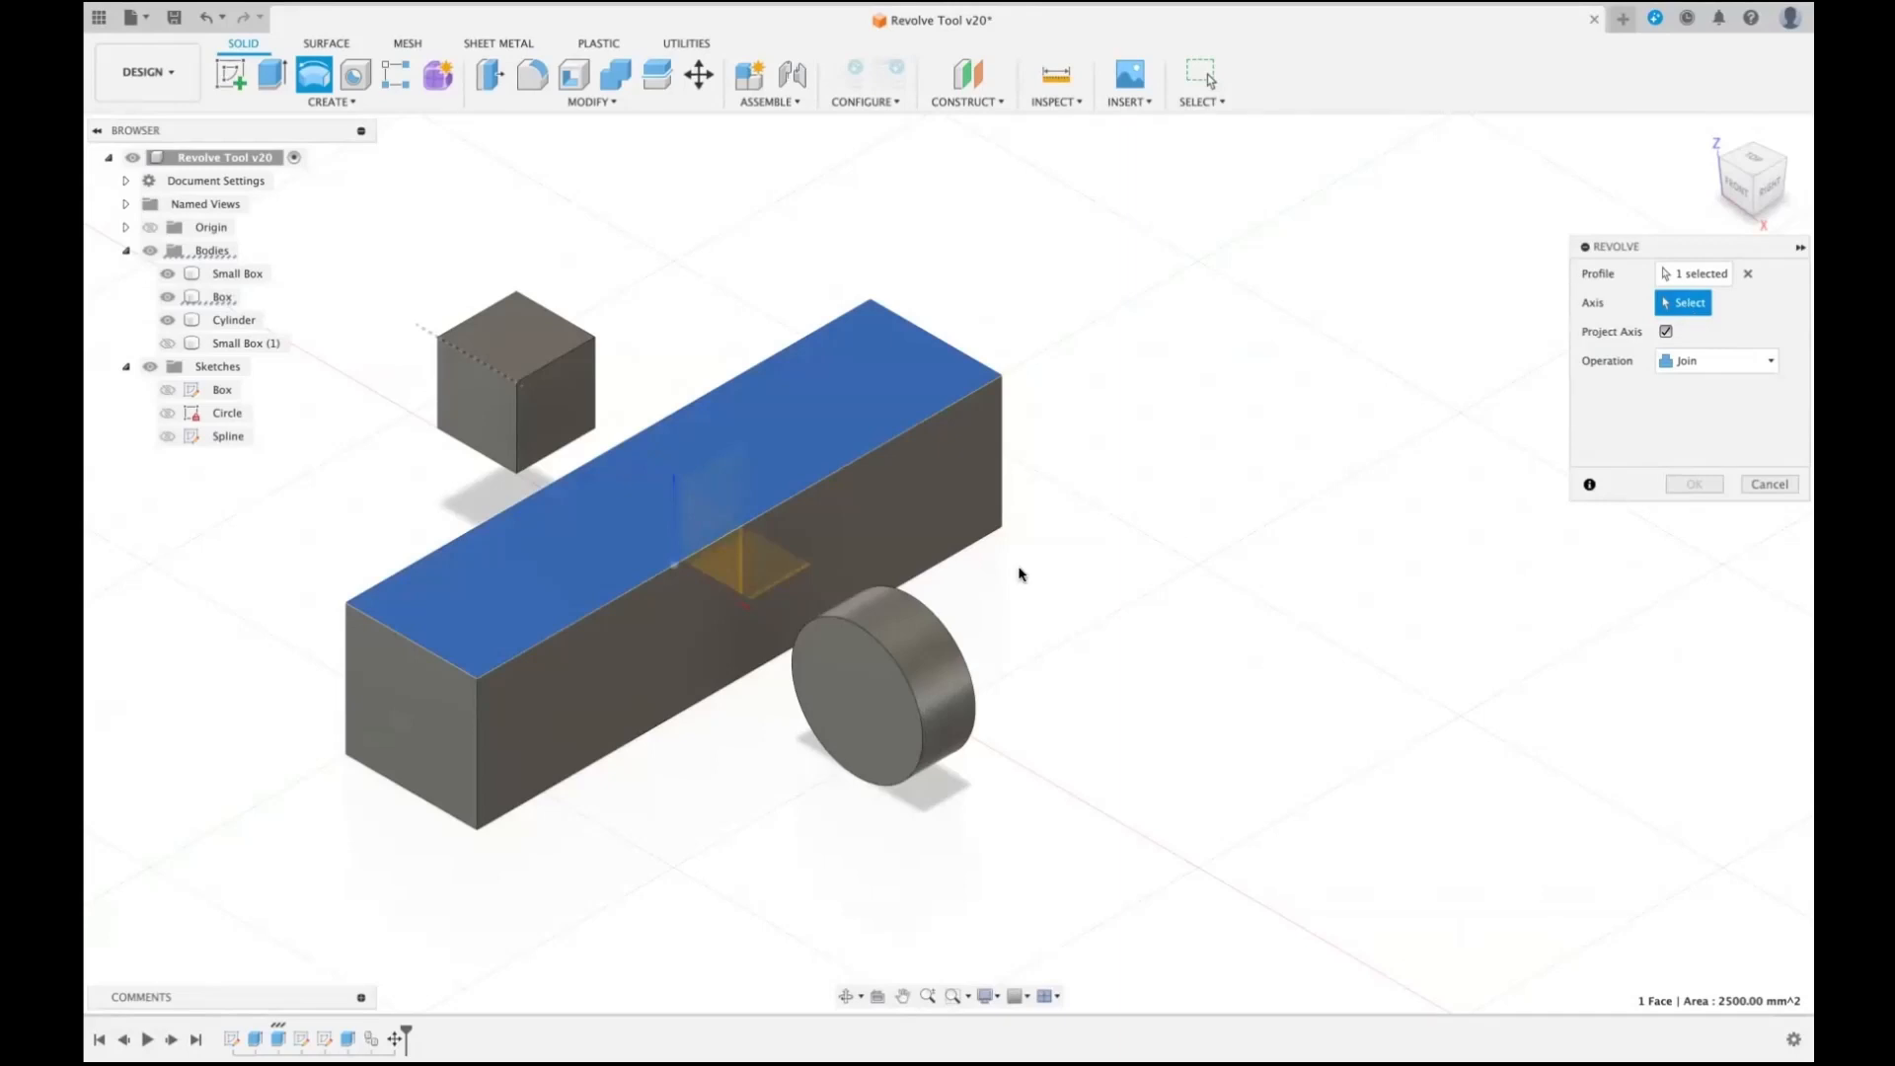
pyautogui.click(902, 613)
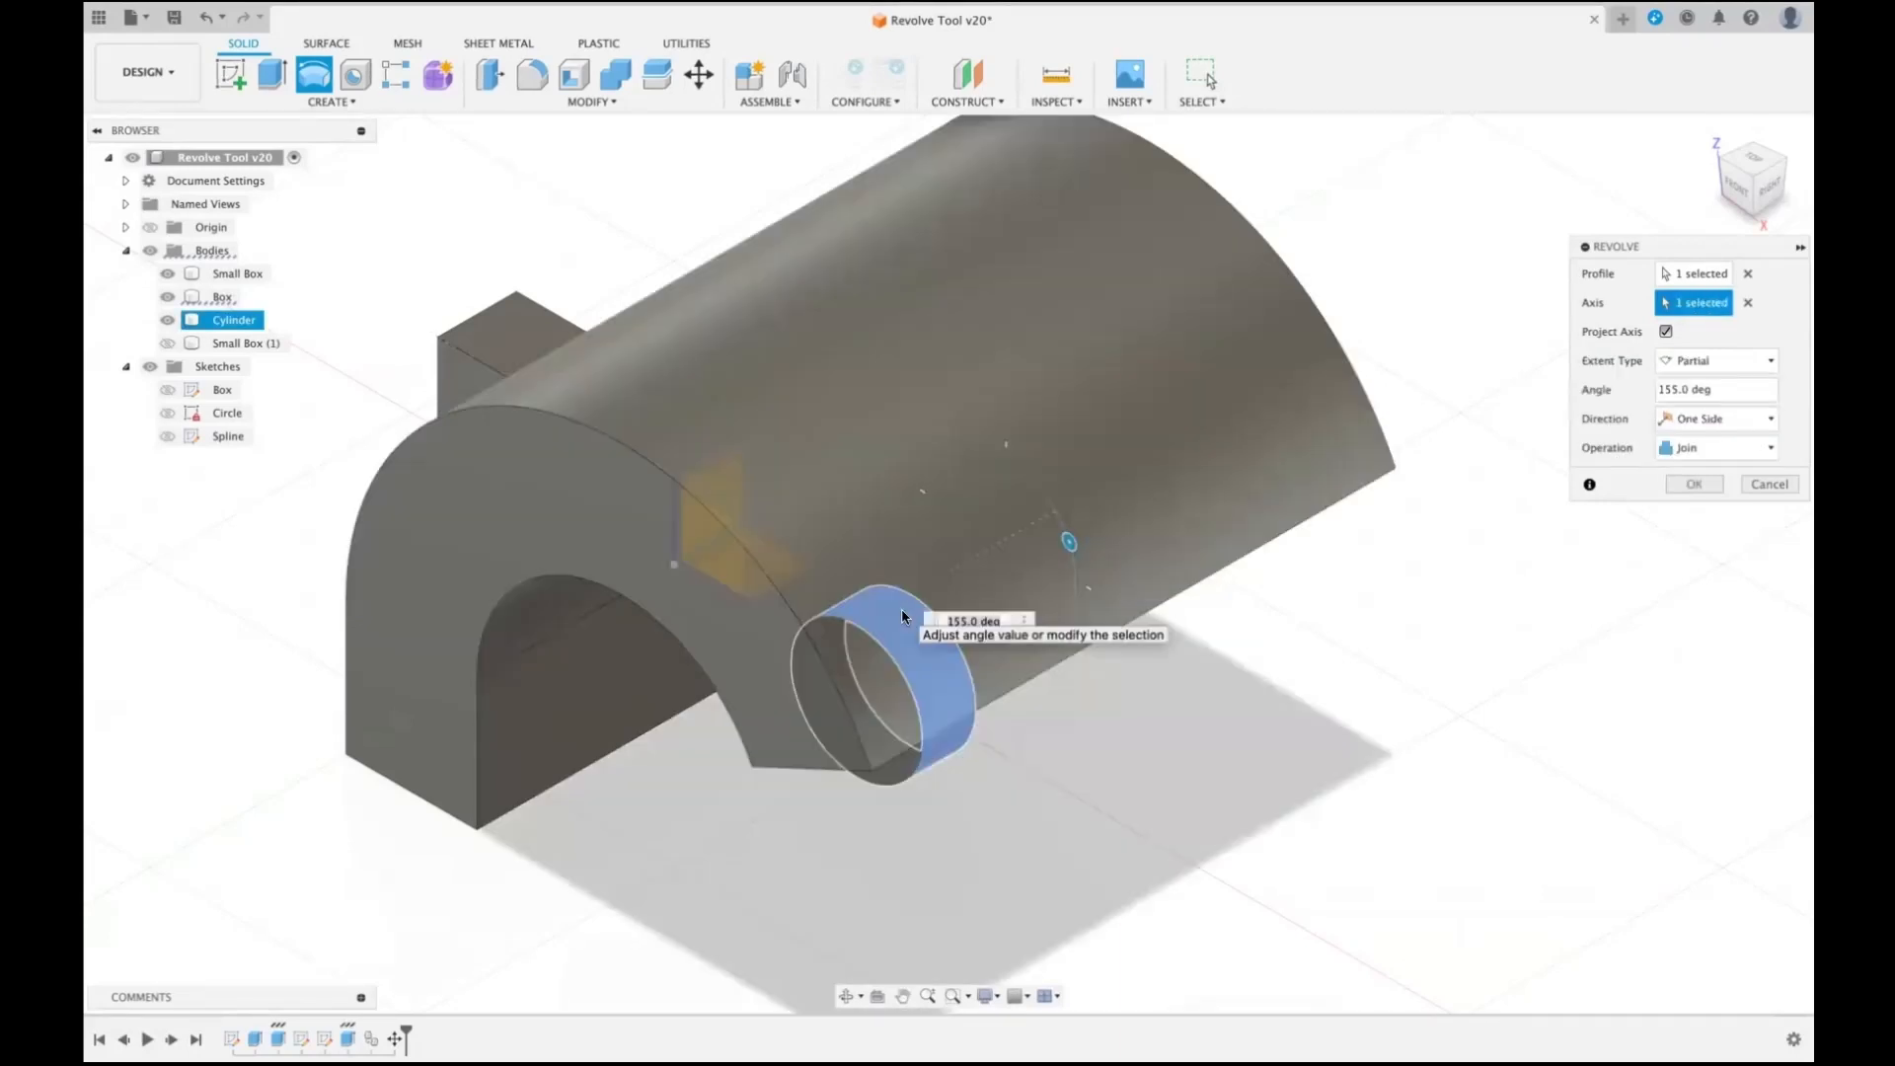
pyautogui.click(1733, 187)
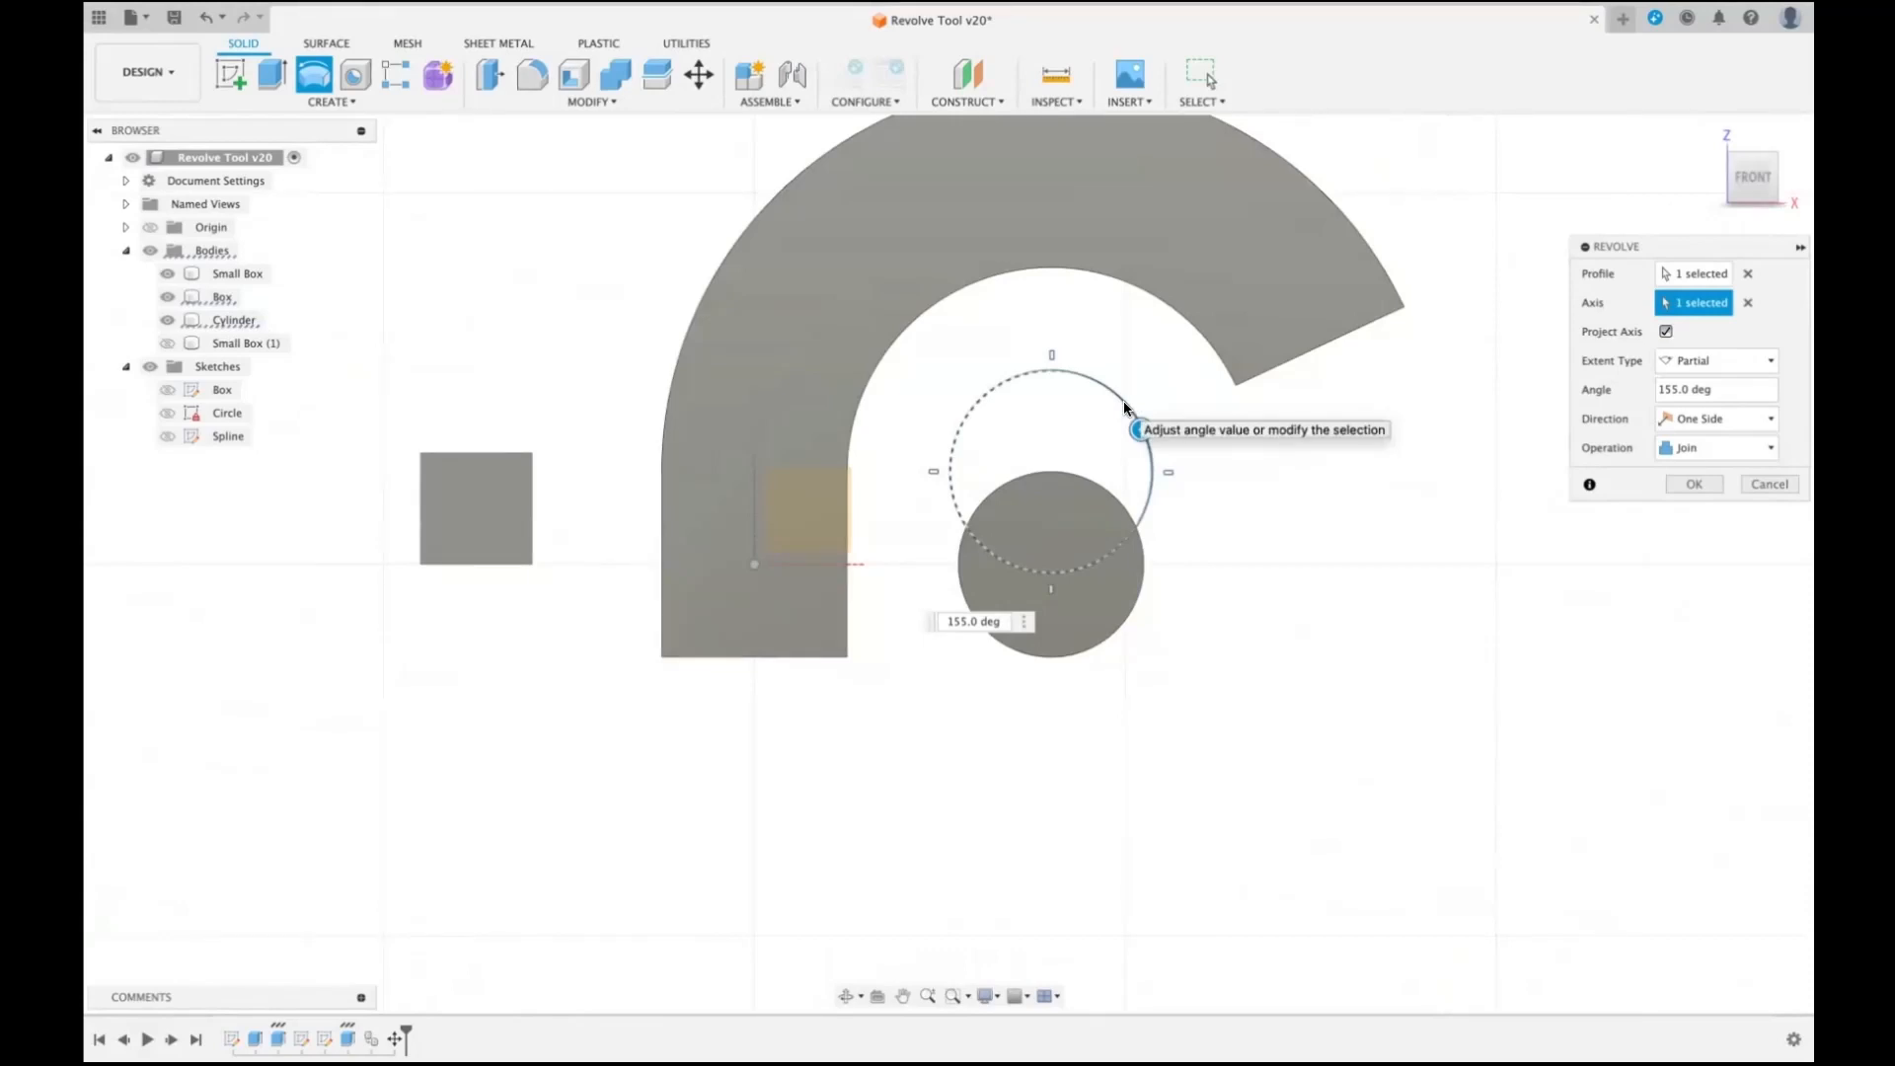
pyautogui.click(1666, 333)
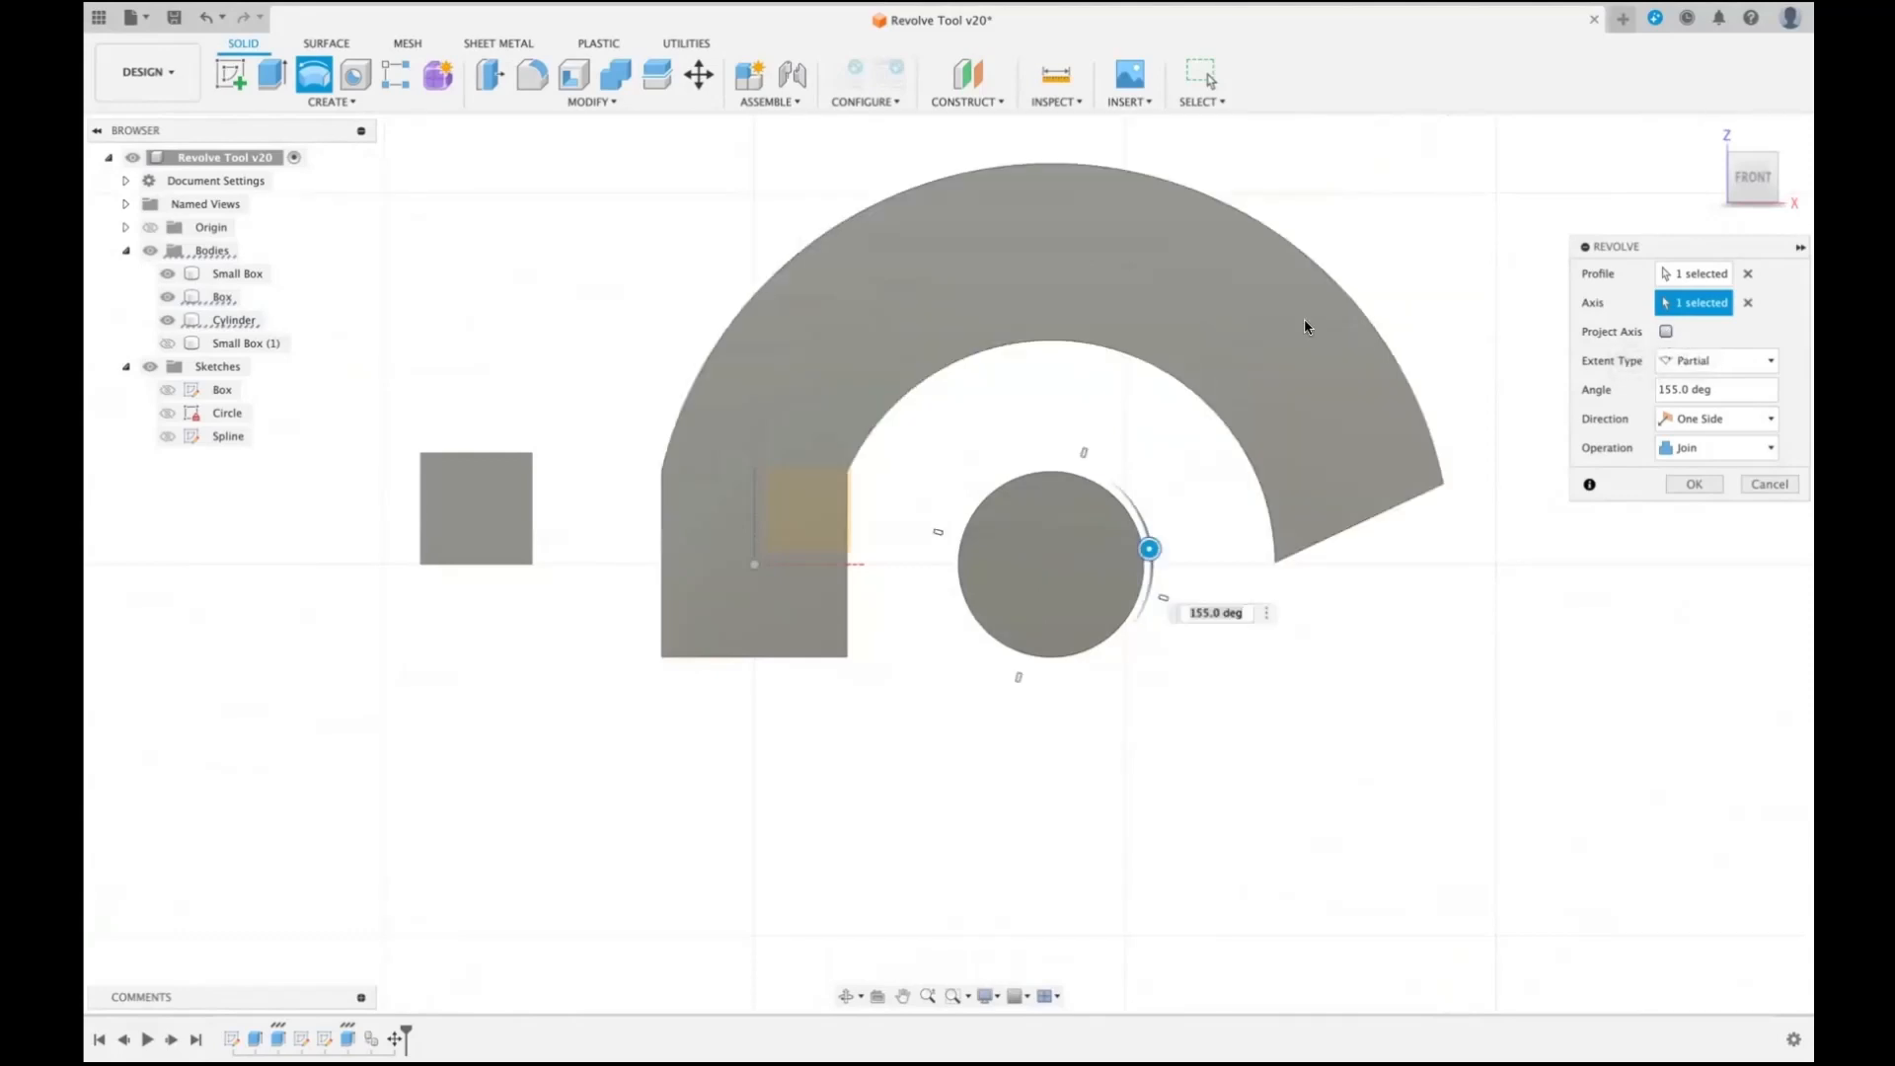